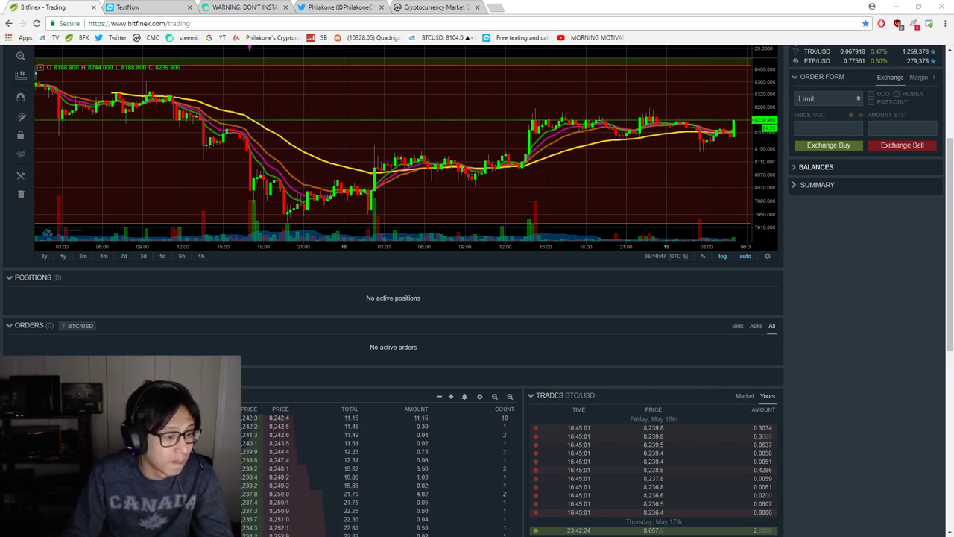
Switch to the Master Tracker spreadsheet in OpenOffice Calc and set the LONG table's COIN amount to 2
{"action": "key", "text": "alt+Tab"}
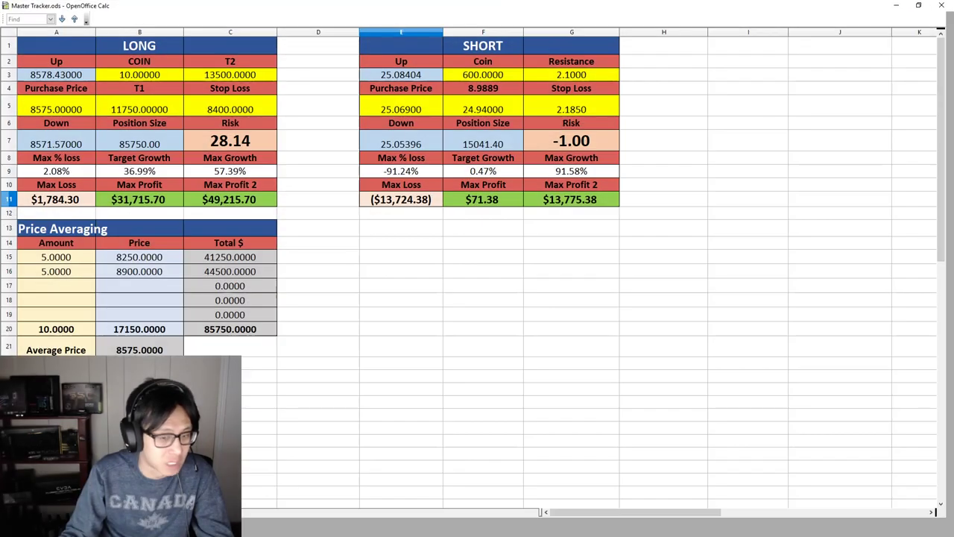
{"action": "left_click", "coordinate": [400, 272]}
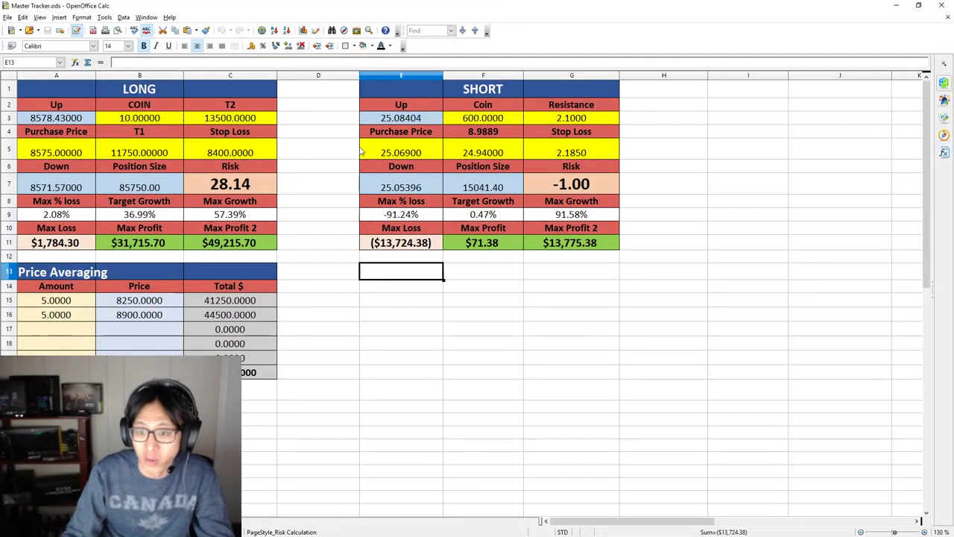
{"action": "left_click", "coordinate": [326, 191]}
{"action": "left_click", "coordinate": [157, 152]}
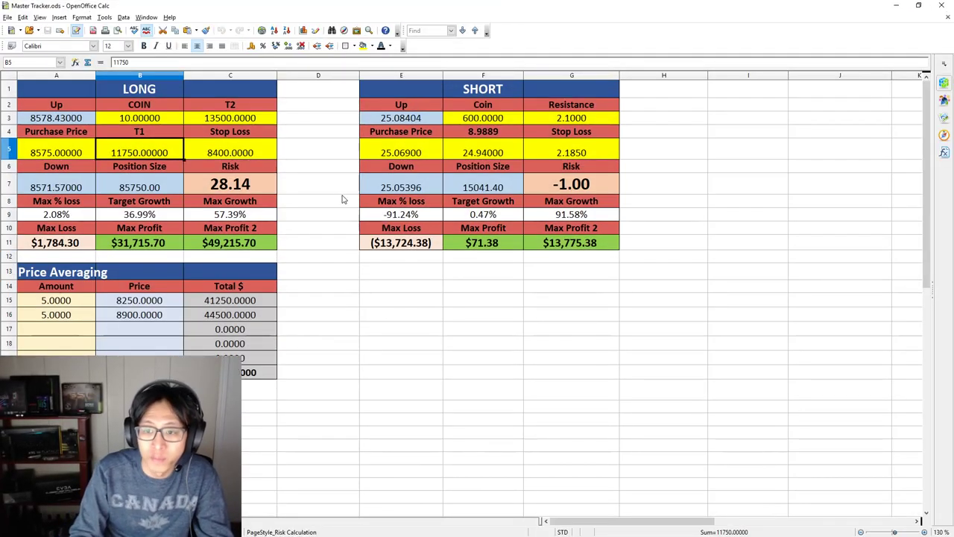
{"action": "key", "text": "Up"}
{"action": "key", "text": "Up"}
{"action": "type", "text": "2"}
{"action": "key", "text": "Down"}
{"action": "key", "text": "Down"}
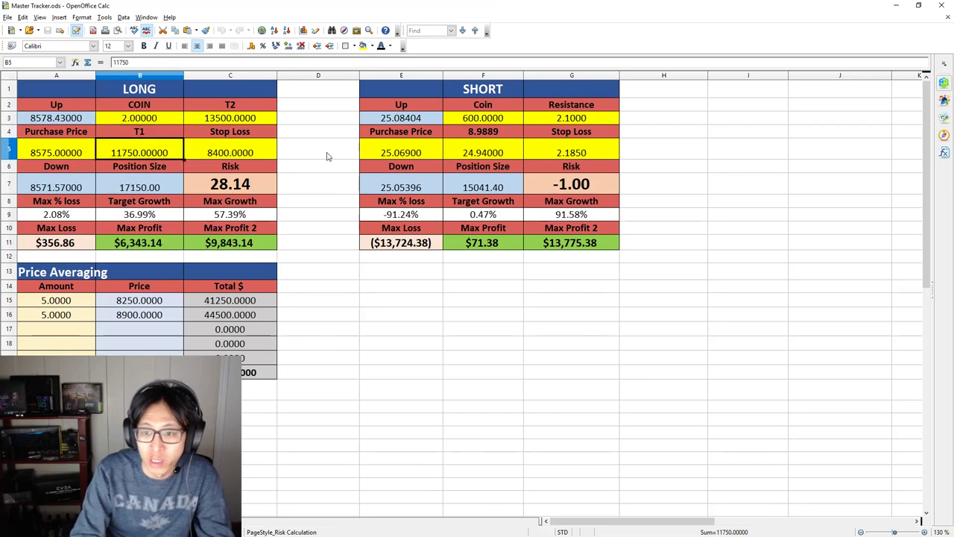
Set the Purchase Price in the LONG table to 8057
{"action": "key", "text": "Left"}
{"action": "left_click_drag", "start_coordinate": [404, 5], "coordinate": [447, 92]}
{"action": "double_click", "coordinate": [434, 92]}
{"action": "left_click", "coordinate": [230, 213]}
{"action": "left_click", "coordinate": [63, 152]}
{"action": "type", "text": "8057"}
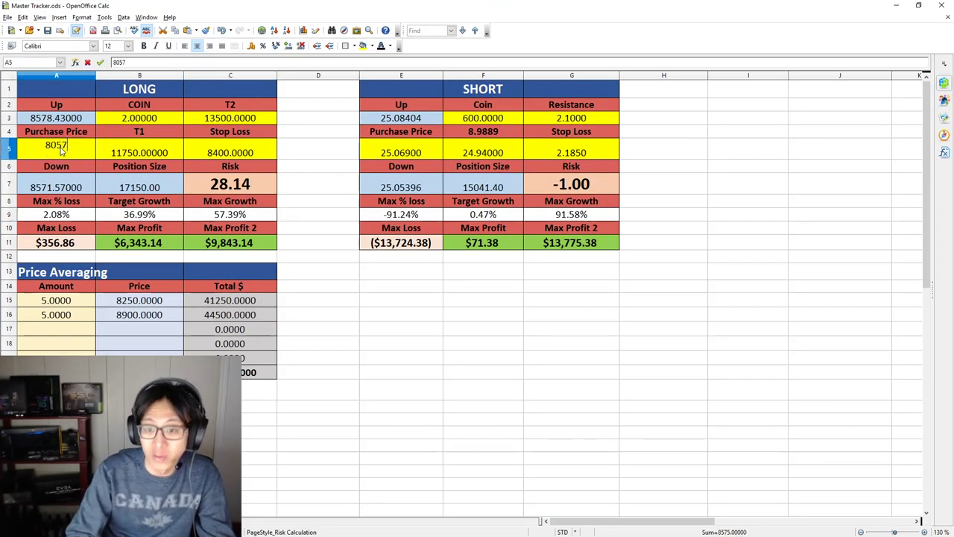
{"action": "key", "text": "Return"}
{"action": "key", "text": "Up"}
Set the T1 target in the LONG table to 8259
{"action": "key", "text": "Right"}
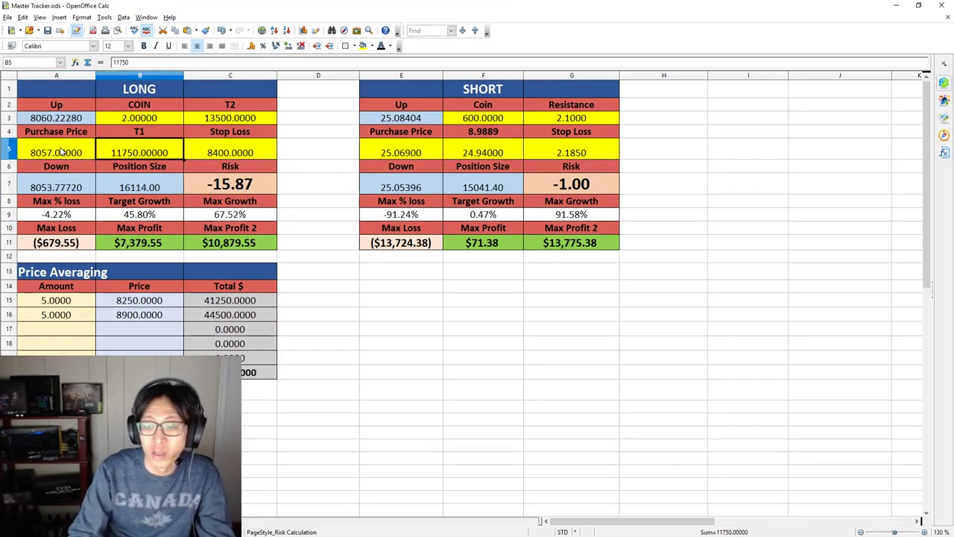
{"action": "type", "text": "8259"}
{"action": "key", "text": "Return"}
{"action": "key", "text": "Up"}
Set the Stop Loss in the LONG table to 8259
{"action": "key", "text": "Right"}
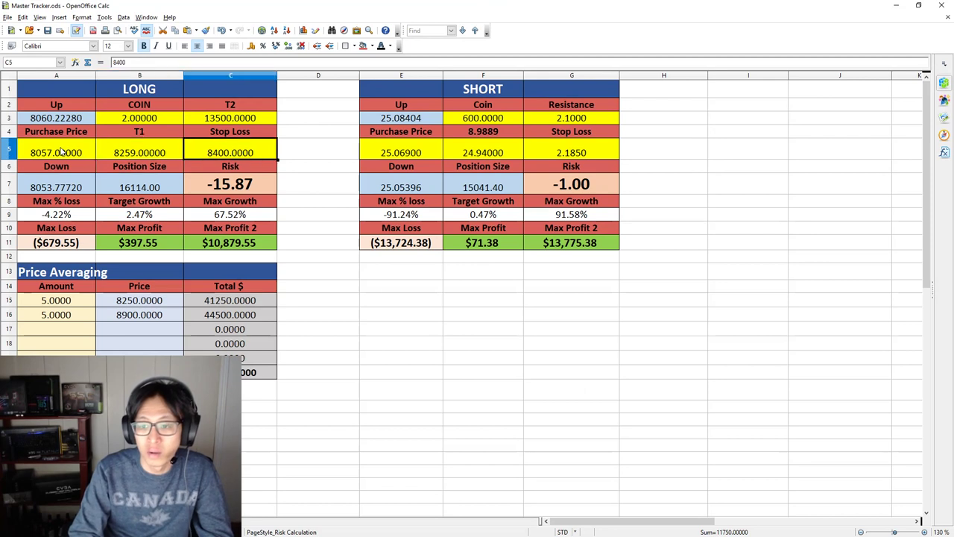
{"action": "key", "text": "ctrl+v"}
{"action": "key", "text": "Escape"}
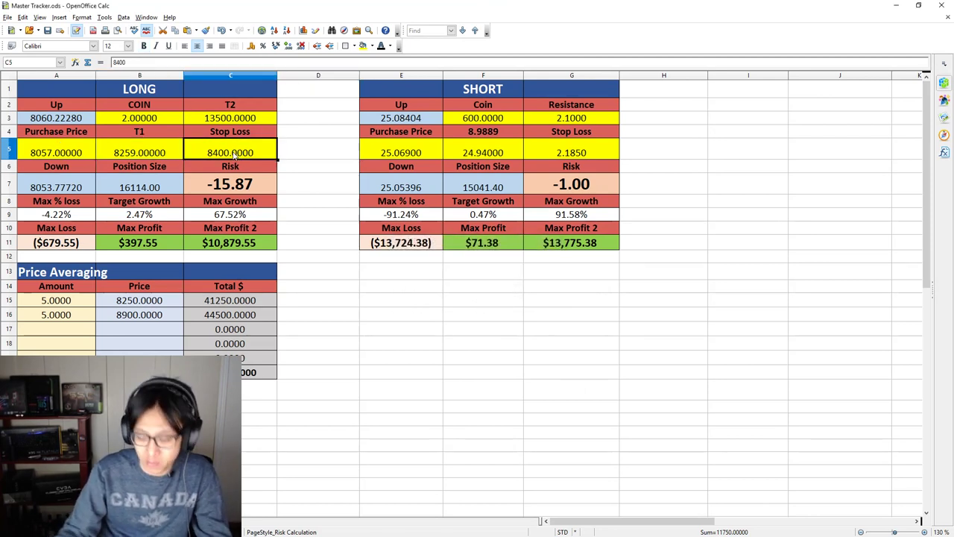
{"action": "type", "text": "8259"}
{"action": "key", "text": "Return"}
Replace the Stop Loss in the LONG table with 7950
{"action": "left_click", "coordinate": [272, 121]}
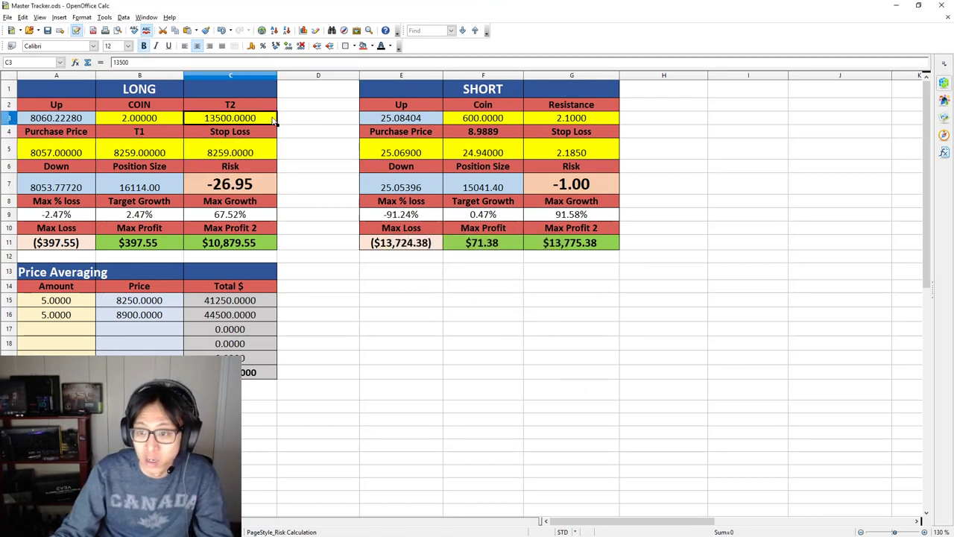
{"action": "left_click", "coordinate": [272, 144]}
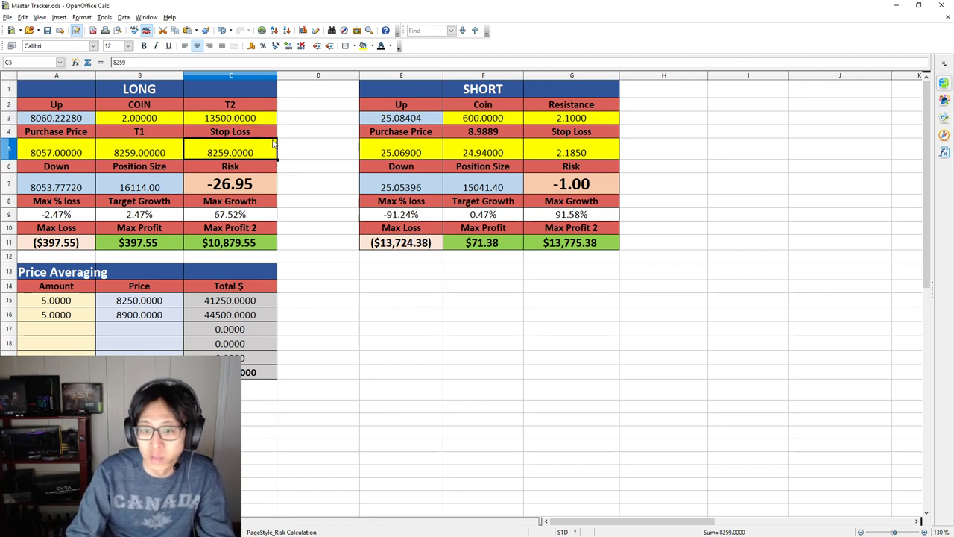
{"action": "key", "text": "BackSpace"}
{"action": "type", "text": "7950"}
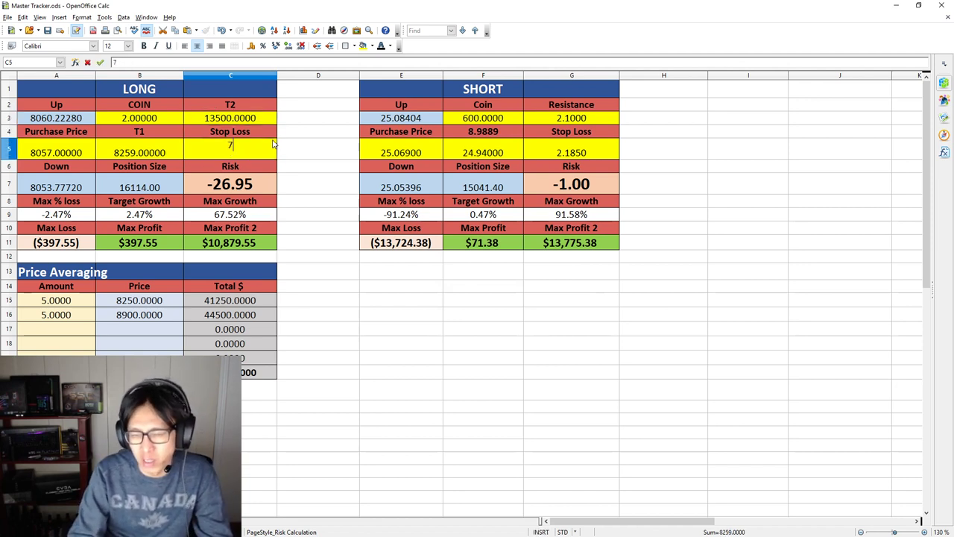
{"action": "key", "text": "Return"}
{"action": "left_click", "coordinate": [273, 143]}
Set the T2 target in the LONG table to 8259
{"action": "key", "text": "Up"}
{"action": "key", "text": "Up"}
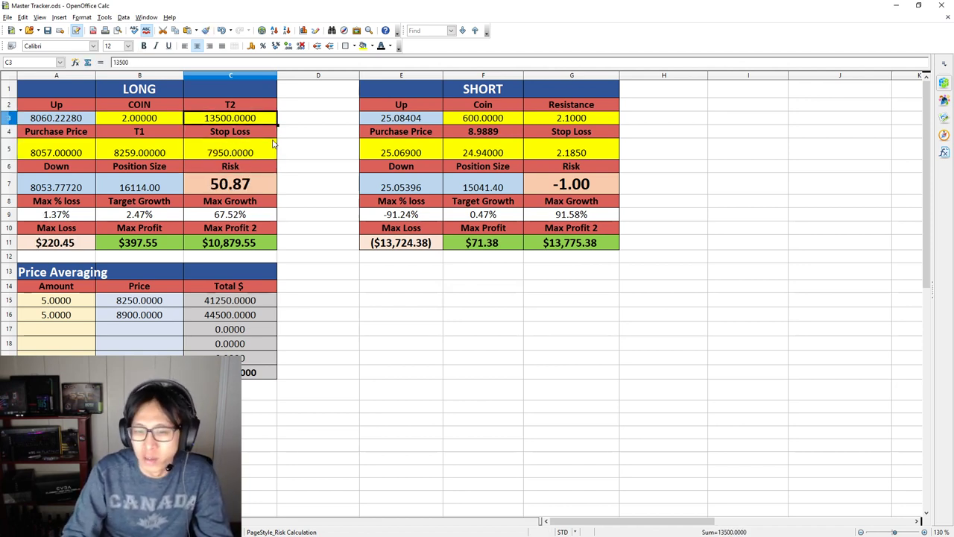
{"action": "key", "text": "BackSpace"}
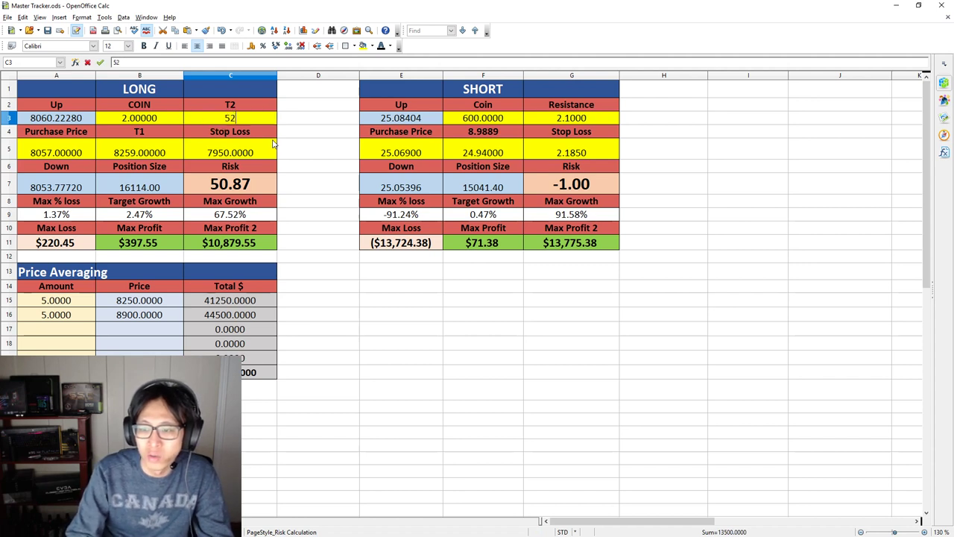
{"action": "type", "text": "8259"}
{"action": "key", "text": "Return"}
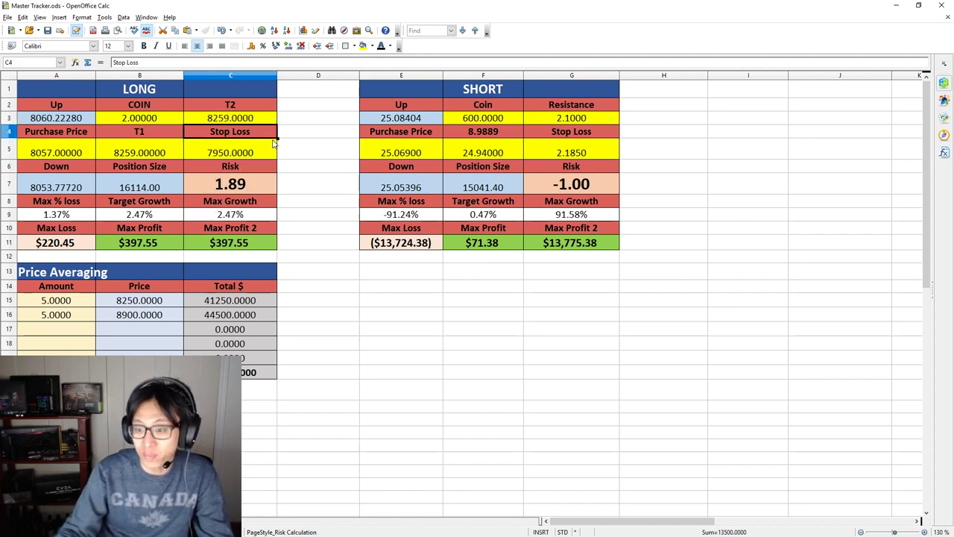
Check the sell prices in the Bitfinex trade list and set the LONG table's T1 target to 8239
{"action": "double_click", "coordinate": [407, 4]}
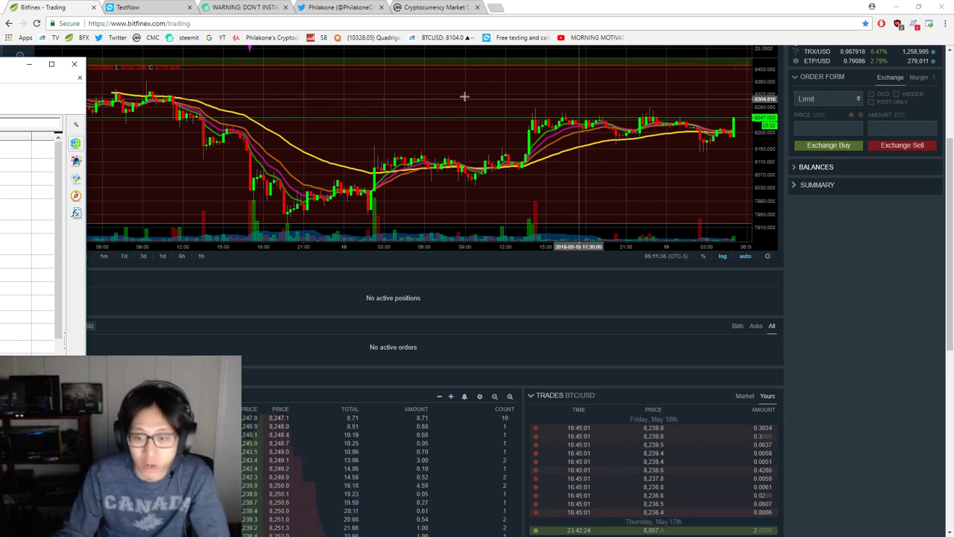
{"action": "left_click_drag", "start_coordinate": [15, 64], "coordinate": [402, 2]}
{"action": "left_click", "coordinate": [135, 154]}
{"action": "type", "text": "8239"}
{"action": "key", "text": "Return"}
Set the LONG table's T2 target to 8239 to match T1
{"action": "key", "text": "Right"}
{"action": "key", "text": "Up"}
{"action": "key", "text": "Up"}
{"action": "key", "text": "Up"}
{"action": "type", "text": "8239"}
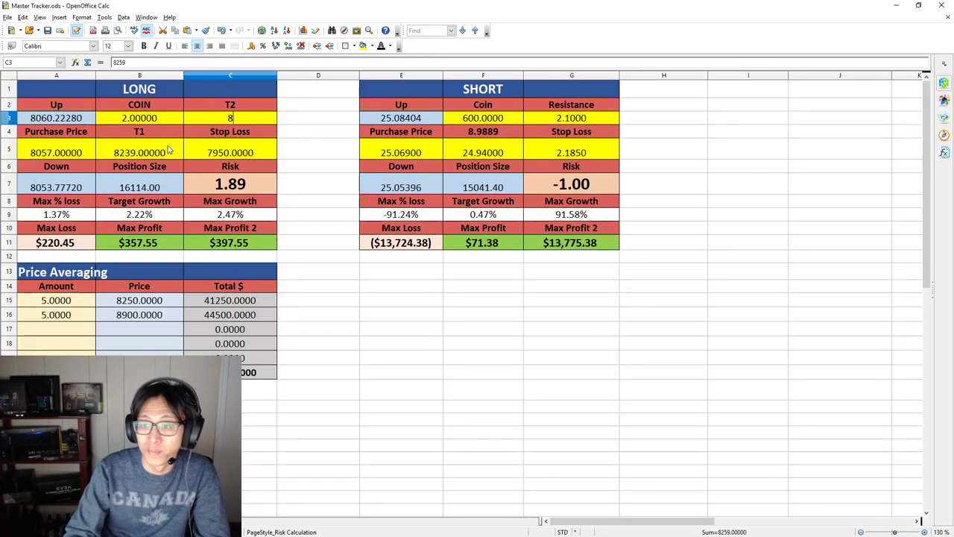
{"action": "key", "text": "Return"}
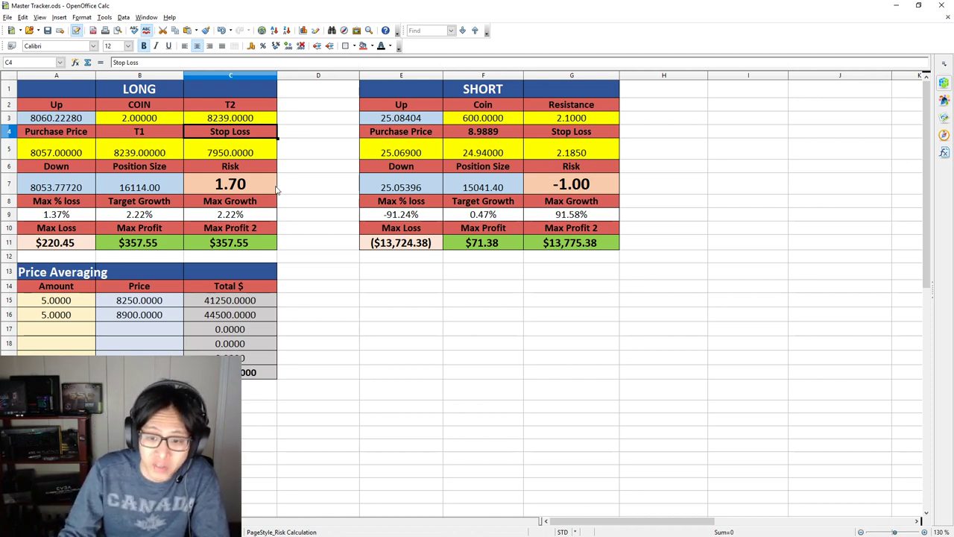
Review the Max % loss, Target Growth, Max Loss and Max Profit cells of the LONG table
{"action": "left_click", "coordinate": [66, 214]}
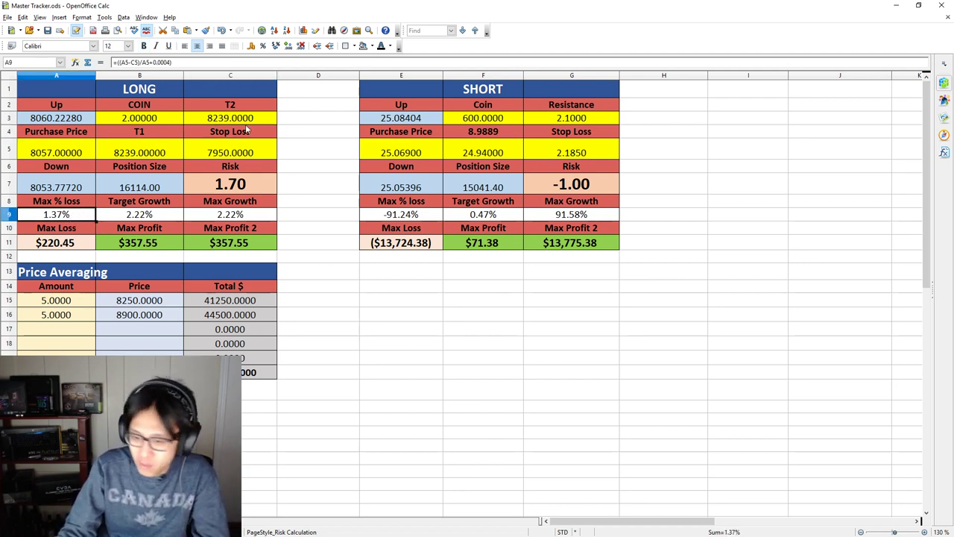
{"action": "left_click", "coordinate": [165, 216]}
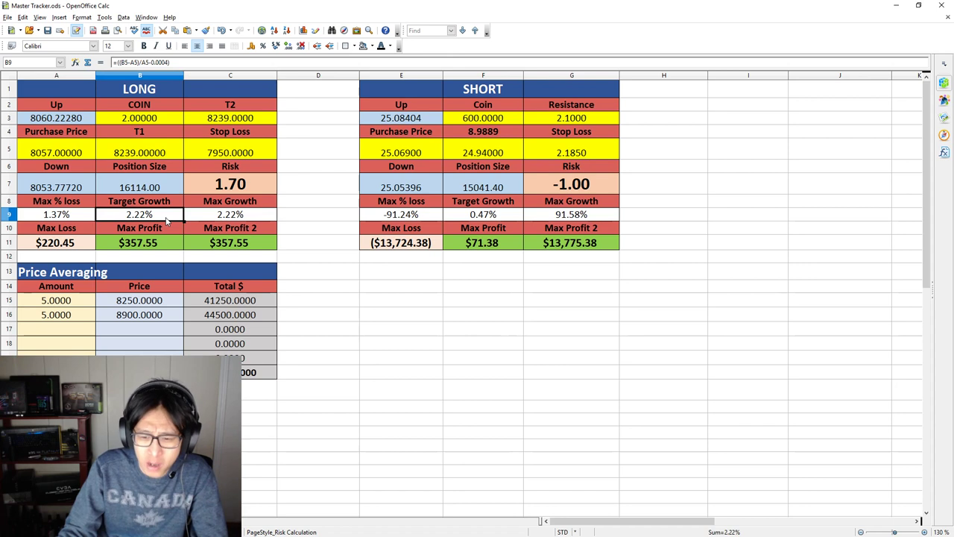
{"action": "left_click", "coordinate": [89, 250]}
{"action": "left_click", "coordinate": [142, 244]}
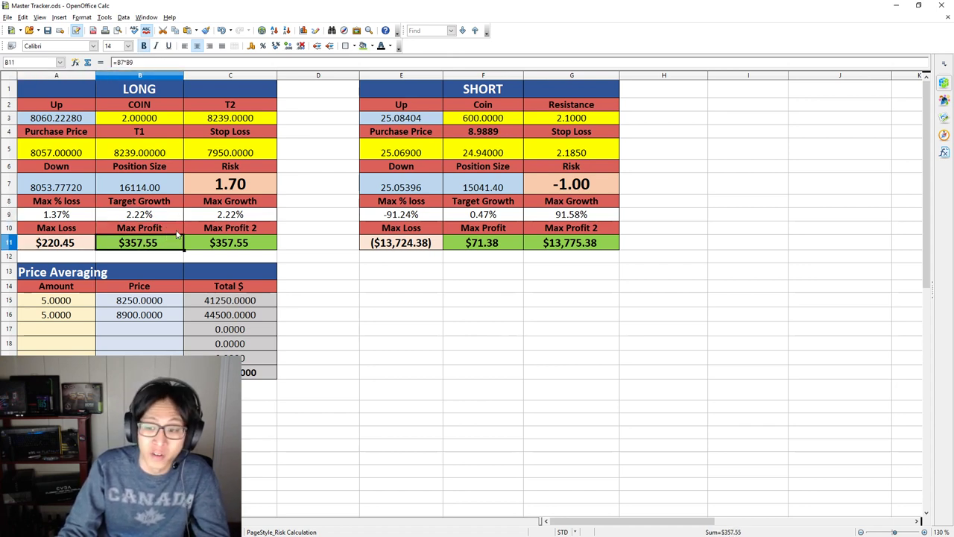
{"action": "left_click", "coordinate": [414, 286]}
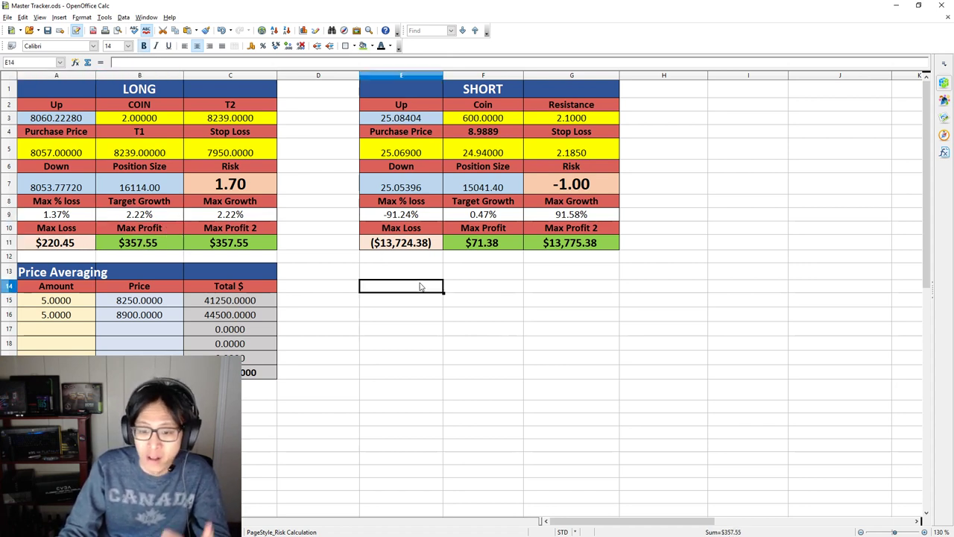
Clear the amount and price in the second row of the Price Averaging table
{"action": "left_click", "coordinate": [176, 316]}
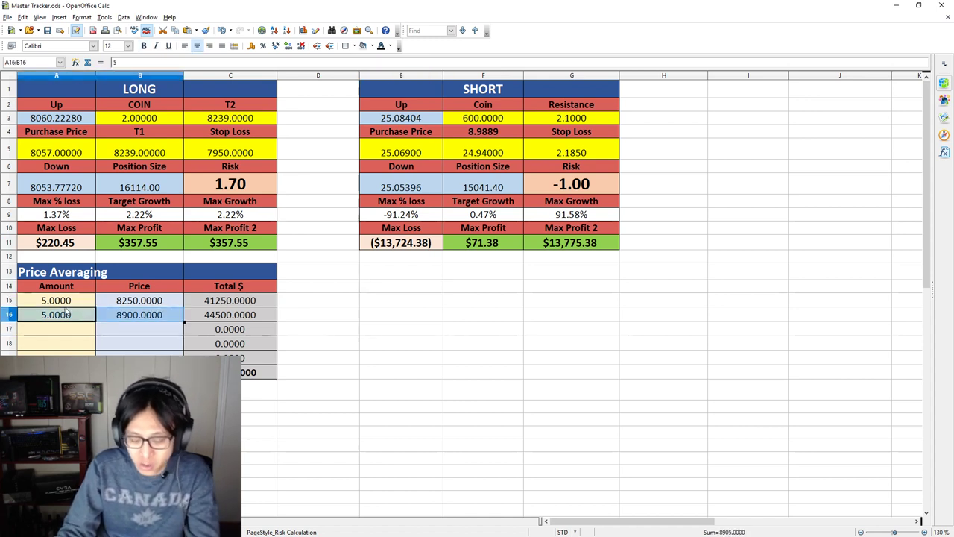
{"action": "key", "text": "Delete"}
{"action": "left_click", "coordinate": [519, 228]}
{"action": "left_click", "coordinate": [230, 372]}
{"action": "left_click", "coordinate": [114, 329]}
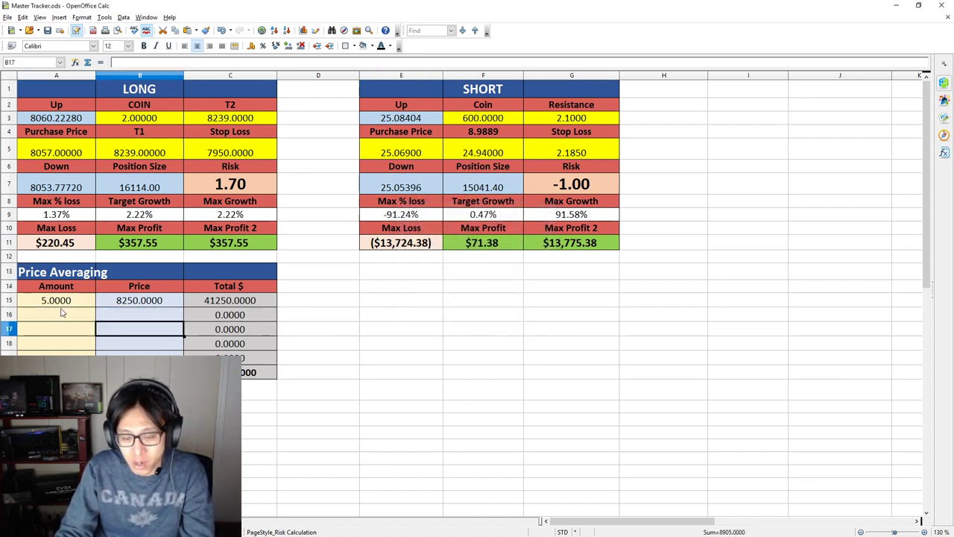
Set the amount in the first row of the Price Averaging table to 4
{"action": "left_click", "coordinate": [64, 302]}
{"action": "type", "text": "4"}
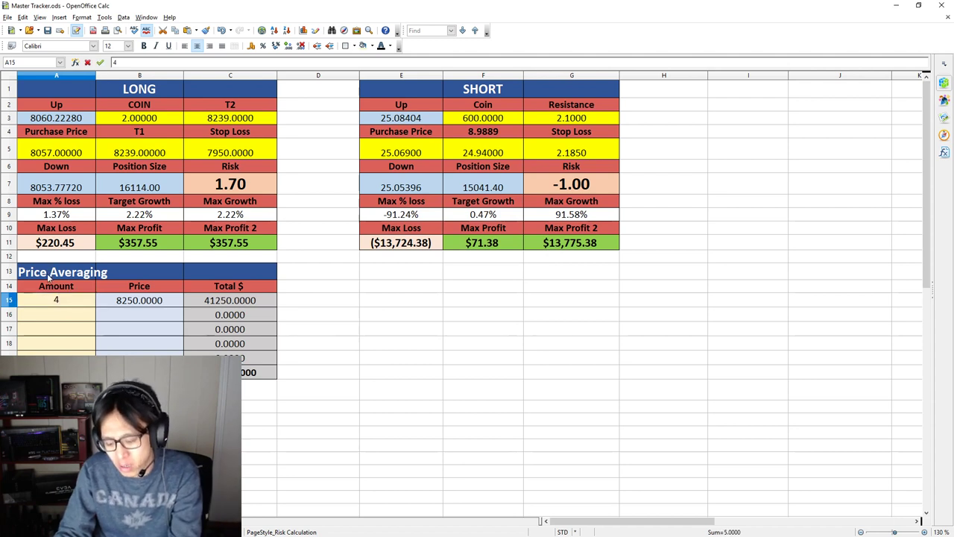
{"action": "key", "text": "Return"}
{"action": "left_click", "coordinate": [419, 343]}
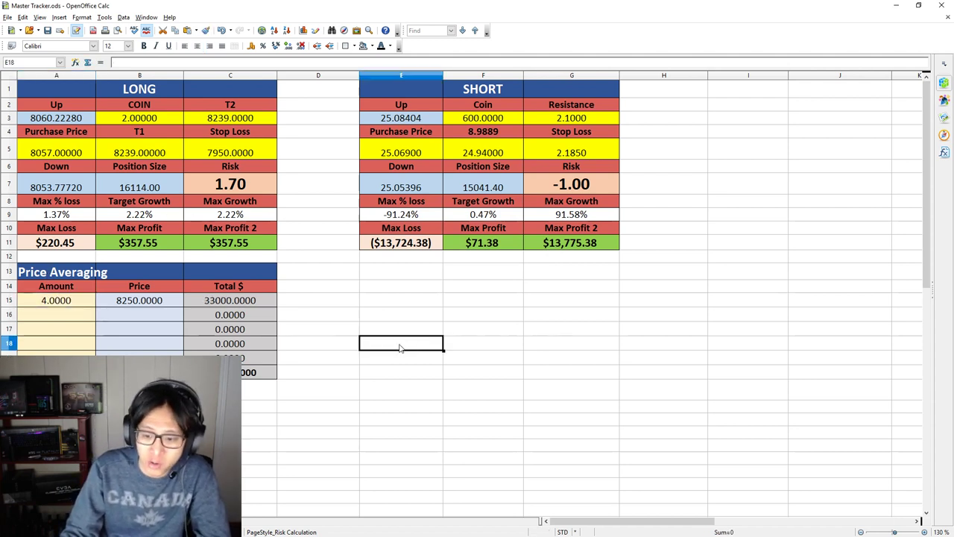
{"action": "left_click", "coordinate": [162, 314]}
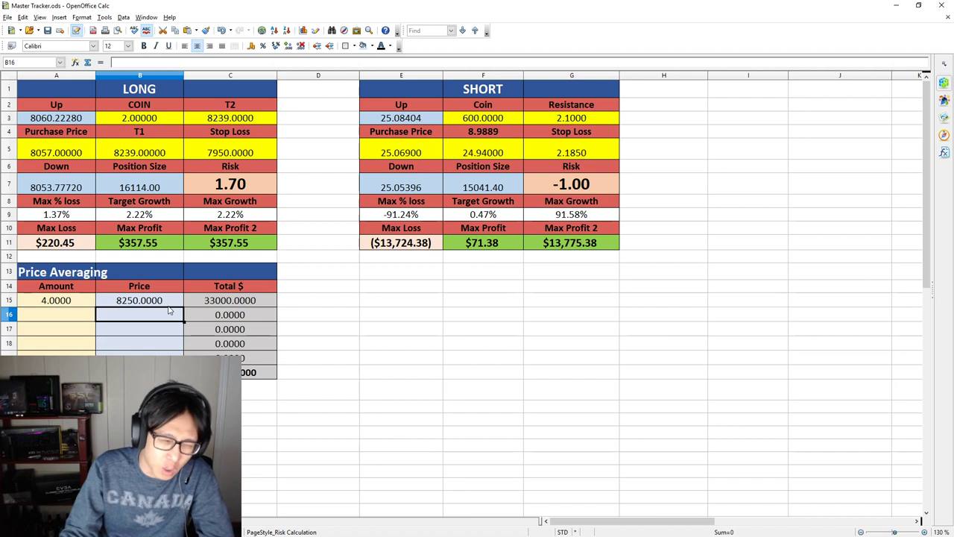
{"action": "left_click_drag", "start_coordinate": [349, 315], "coordinate": [169, 328]}
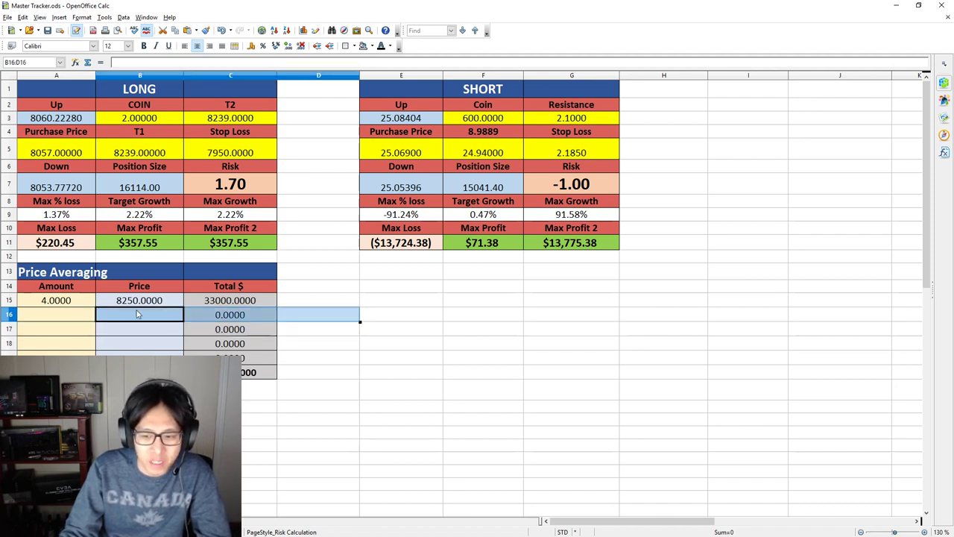
{"action": "left_click", "coordinate": [419, 327]}
{"action": "left_click", "coordinate": [273, 319]}
{"action": "left_click", "coordinate": [135, 306]}
{"action": "left_click", "coordinate": [317, 304]}
{"action": "left_click", "coordinate": [218, 299]}
{"action": "left_click", "coordinate": [160, 302]}
{"action": "left_click", "coordinate": [390, 296]}
{"action": "left_click", "coordinate": [224, 301]}
{"action": "left_click", "coordinate": [146, 301]}
{"action": "left_click", "coordinate": [386, 301]}
{"action": "key", "text": "Left"}
{"action": "key", "text": "Left"}
{"action": "key", "text": "Left"}
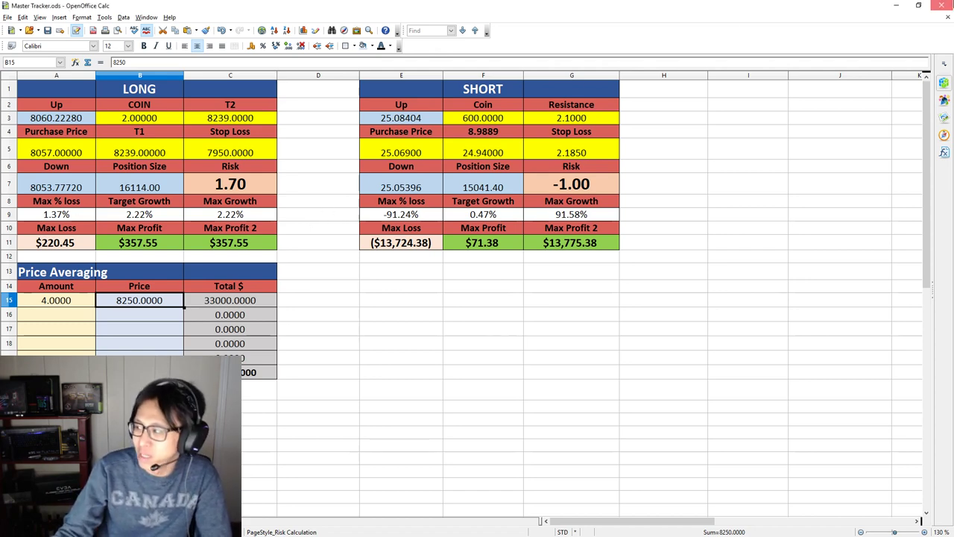
Close the Master Tracker spreadsheet and switch to the CoinMarketCap page in the browser
{"action": "left_click", "coordinate": [942, 5]}
{"action": "left_click", "coordinate": [441, 286]}
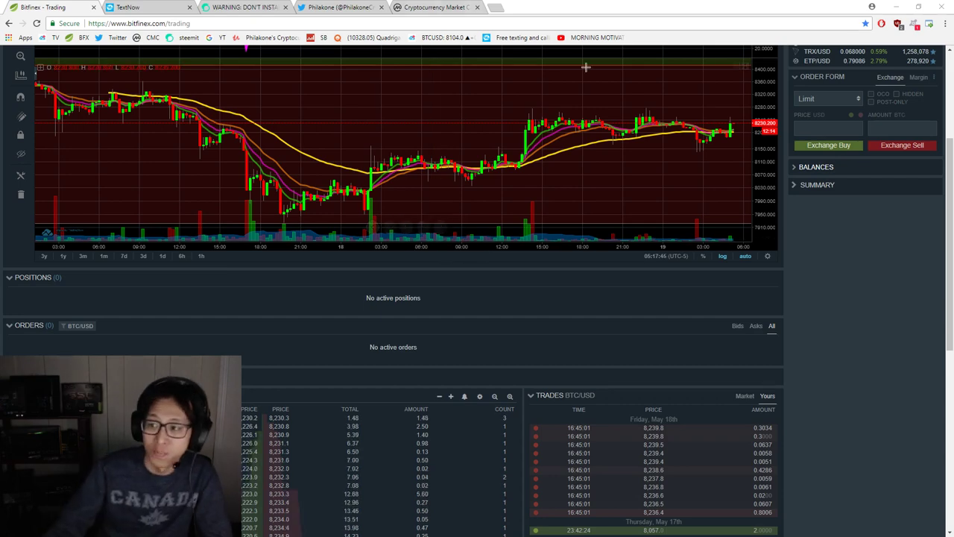
{"action": "left_click", "coordinate": [432, 7]}
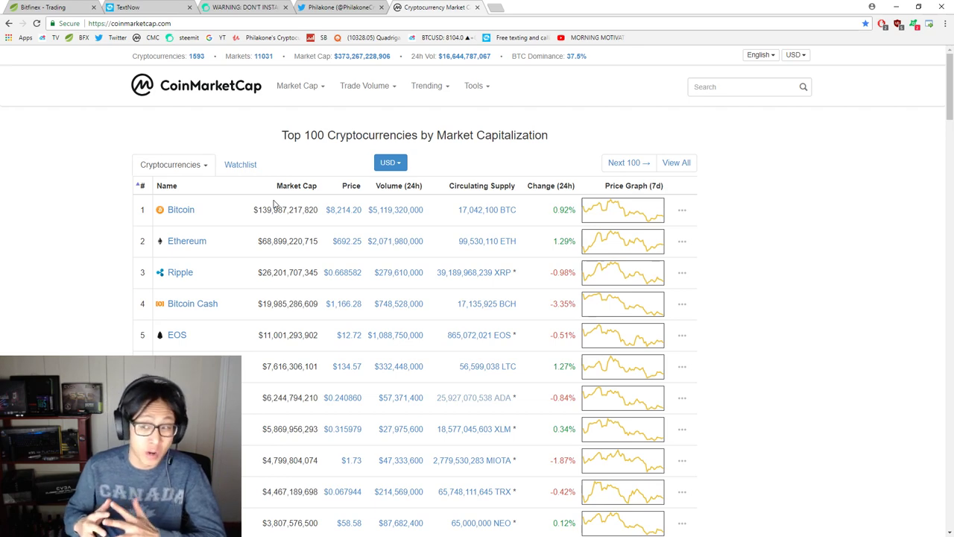
Open Bitcoin's details from the CoinMarketCap ranking and show its historical data
{"action": "left_click", "coordinate": [388, 210]}
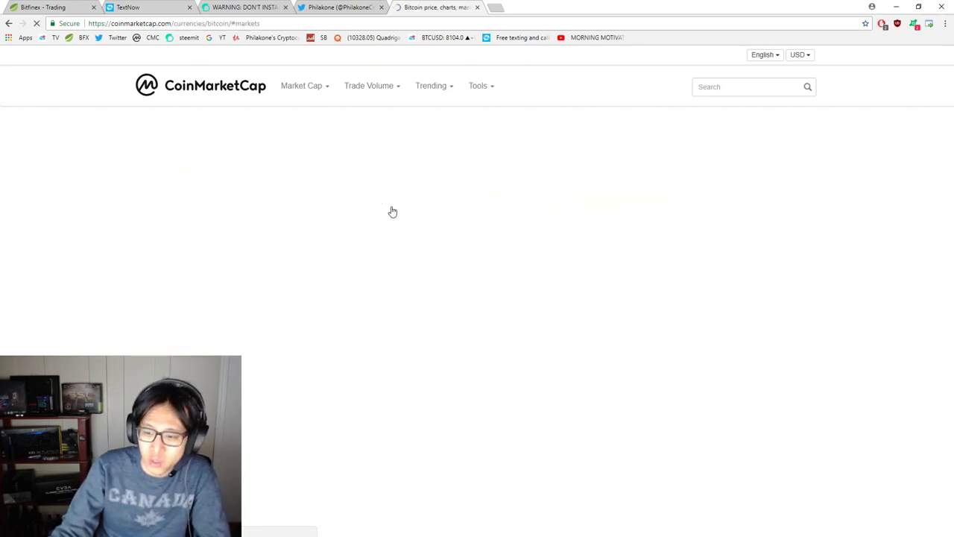
{"action": "scroll", "coordinate": [316, 219], "scroll_direction": "up", "scroll_amount": 3}
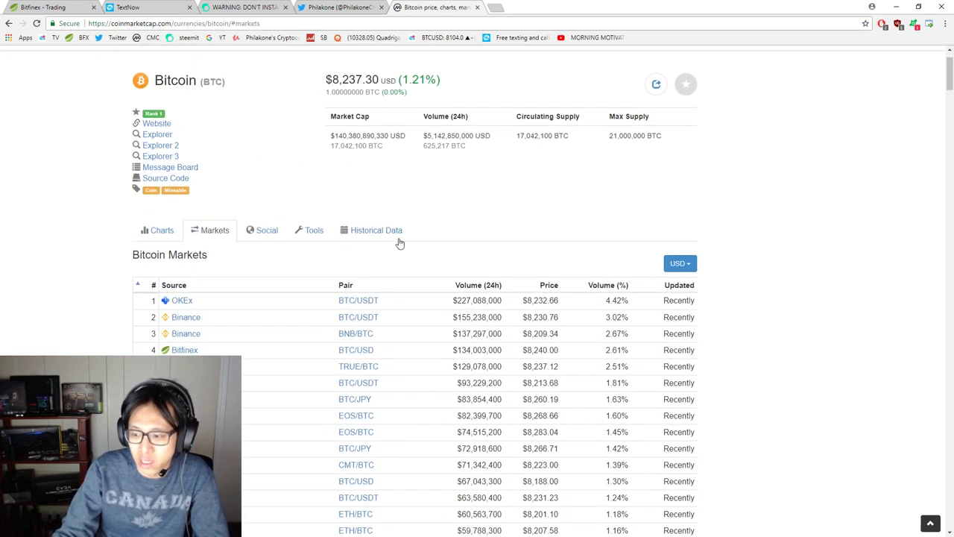
{"action": "left_click", "coordinate": [400, 238]}
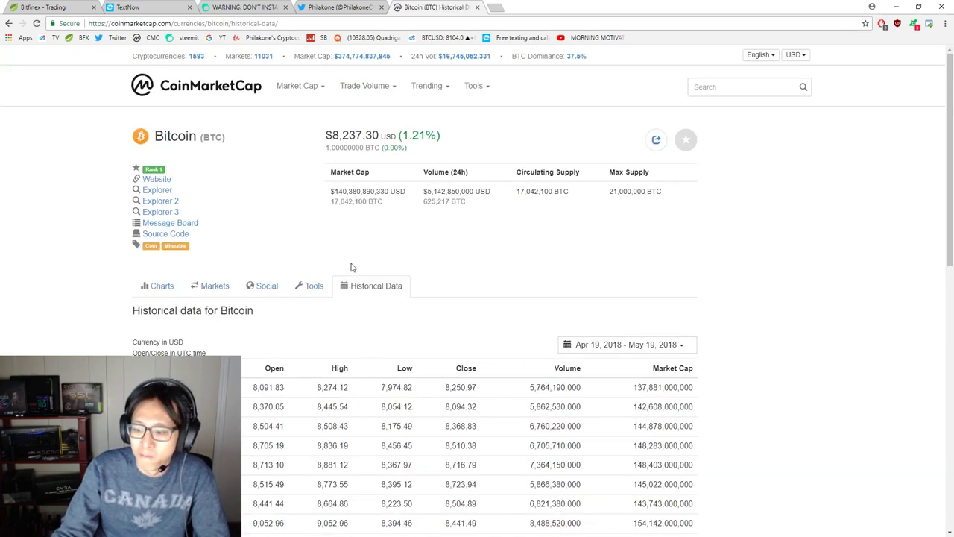
Examine Bitcoin's supply figures on the historical data page and highlight the Max Supply value
{"action": "scroll", "coordinate": [352, 267], "scroll_direction": "down", "scroll_amount": 2}
{"action": "scroll", "coordinate": [352, 267], "scroll_direction": "up", "scroll_amount": 1}
{"action": "right_click", "coordinate": [634, 237]}
{"action": "left_click", "coordinate": [514, 231]}
{"action": "right_click", "coordinate": [62, 225]}
{"action": "left_click", "coordinate": [51, 195]}
{"action": "right_click", "coordinate": [87, 205]}
{"action": "left_click", "coordinate": [68, 176]}
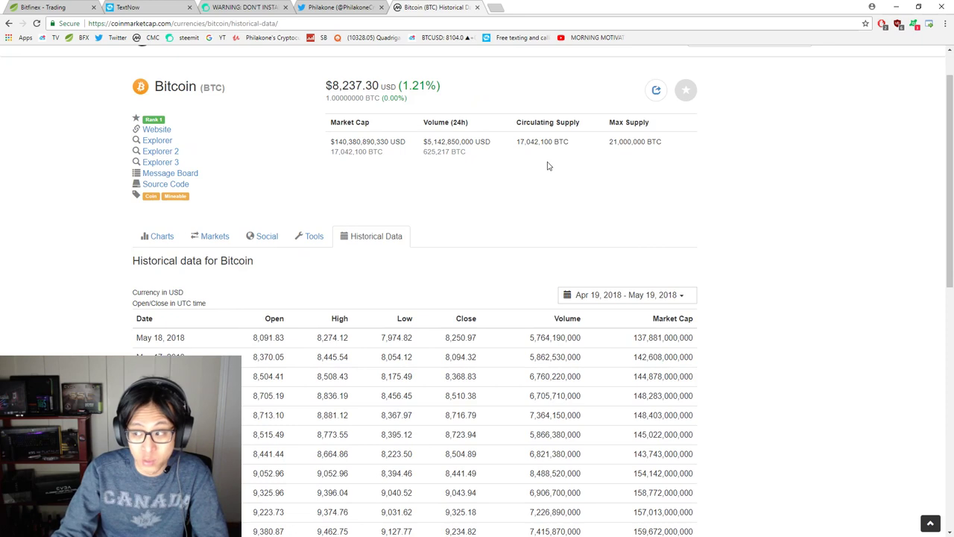
{"action": "triple_click", "coordinate": [649, 148]}
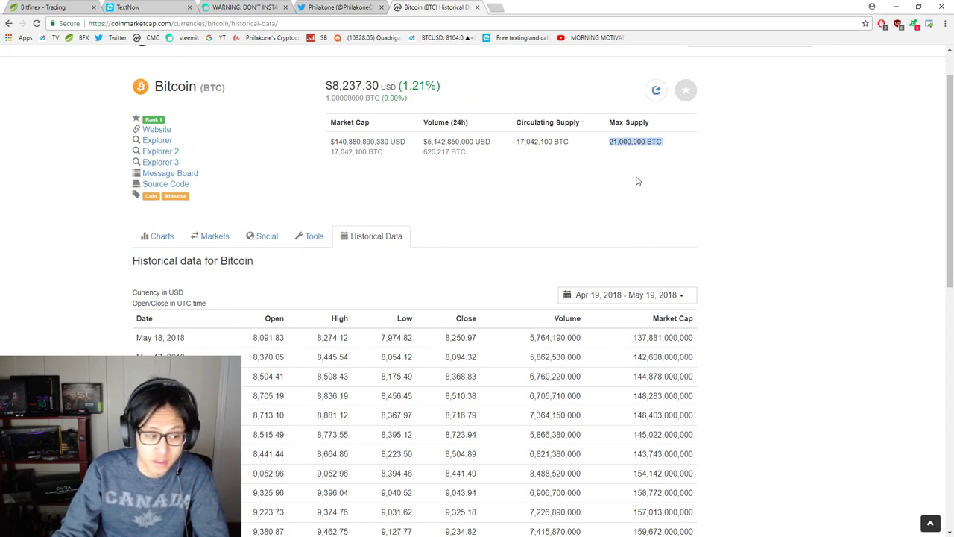
Clear the Max Supply highlight and return from Bitcoin's historical data to the Top 100 Cryptocurrencies ranking
{"action": "left_click", "coordinate": [637, 180]}
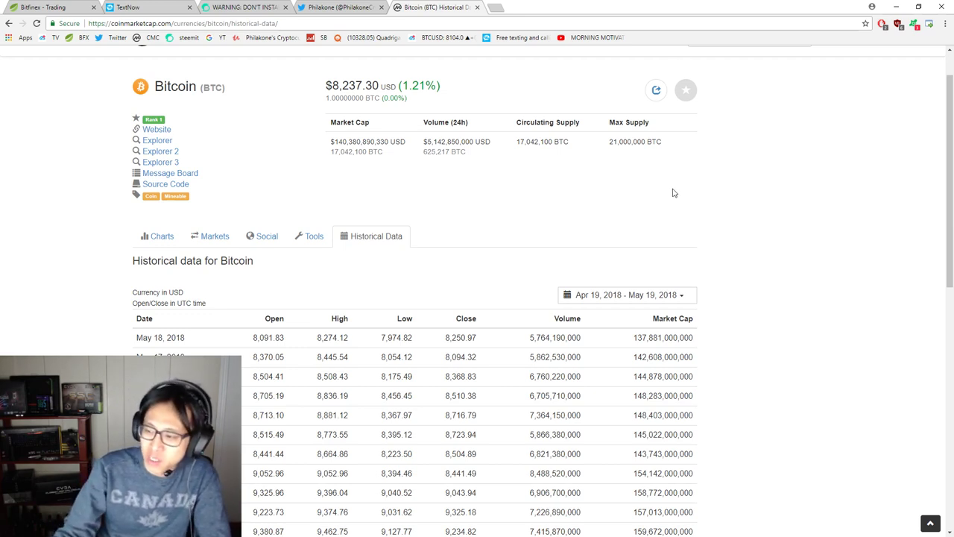
{"action": "scroll", "coordinate": [673, 201], "scroll_direction": "down", "scroll_amount": 1}
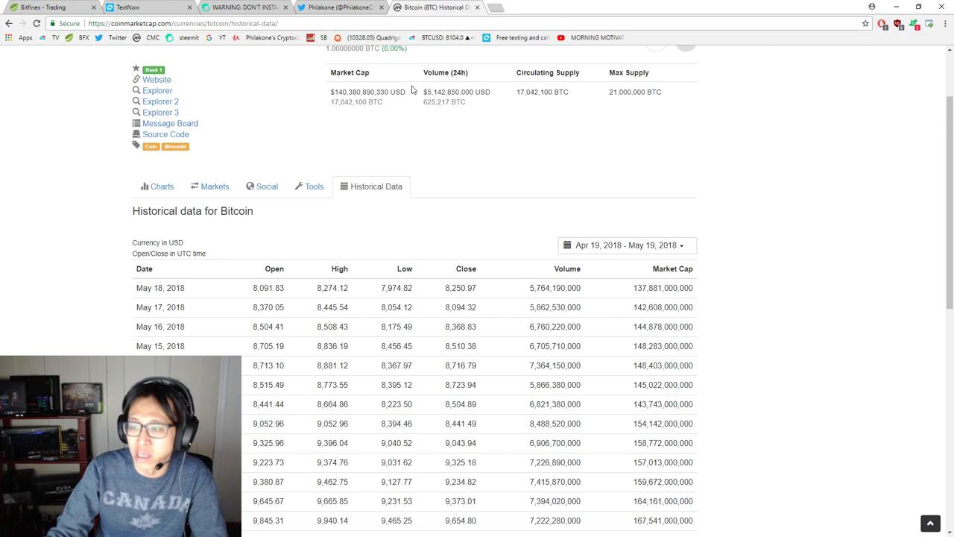
{"action": "scroll", "coordinate": [404, 78], "scroll_direction": "up", "scroll_amount": 2}
{"action": "left_click", "coordinate": [9, 23]}
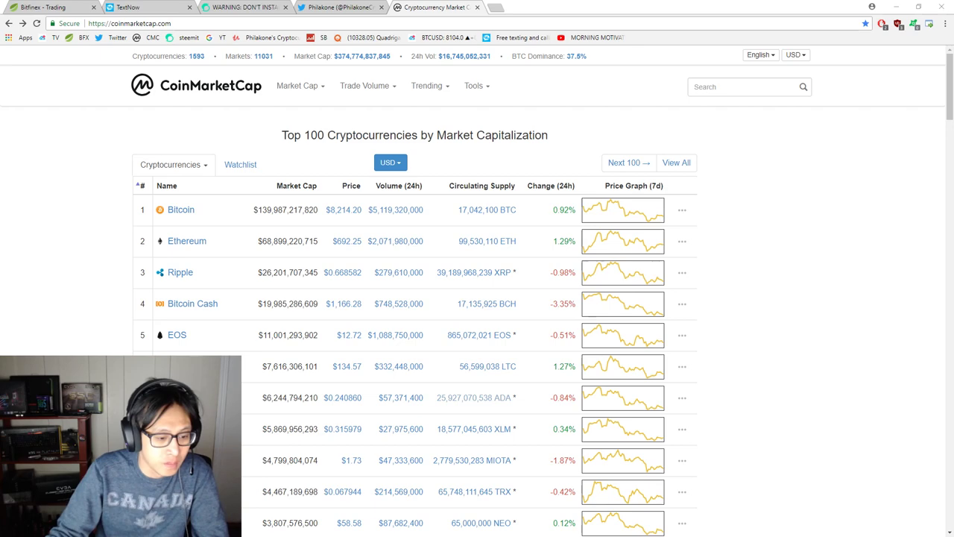
{"action": "right_click", "coordinate": [805, 258]}
{"action": "left_click", "coordinate": [787, 213]}
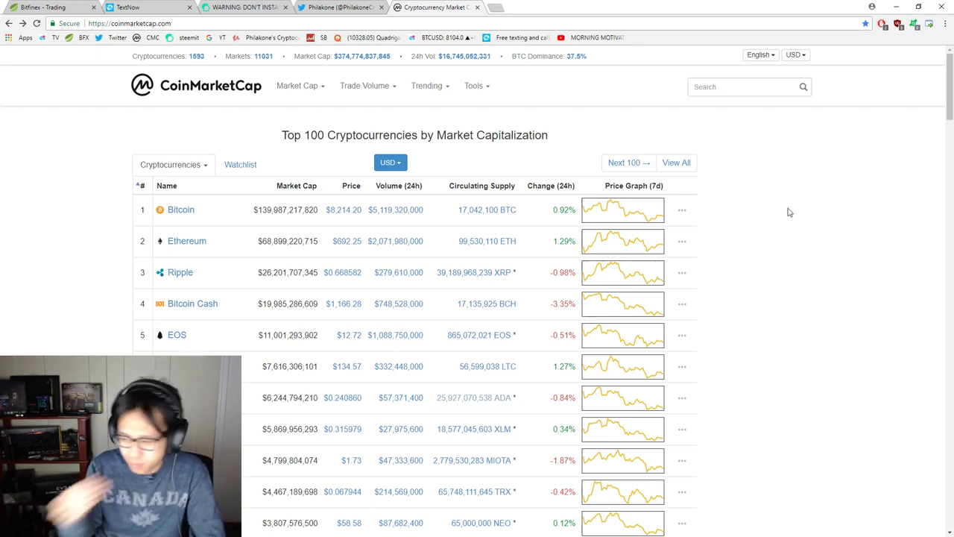
Examine the 24-hour price changes of the coins in the ranking down to Steem and Decred
{"action": "scroll", "coordinate": [782, 224], "scroll_direction": "down", "scroll_amount": 3}
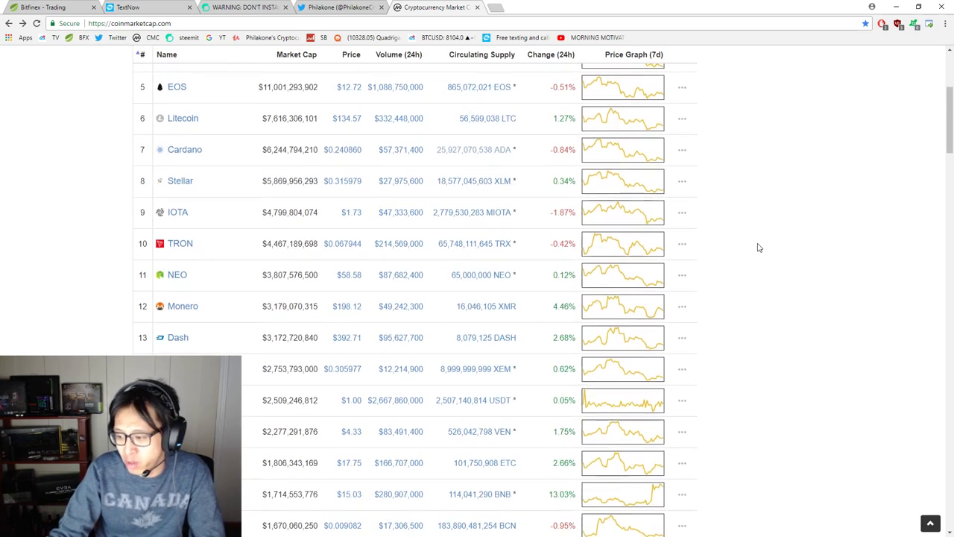
{"action": "scroll", "coordinate": [753, 250], "scroll_direction": "down", "scroll_amount": 2}
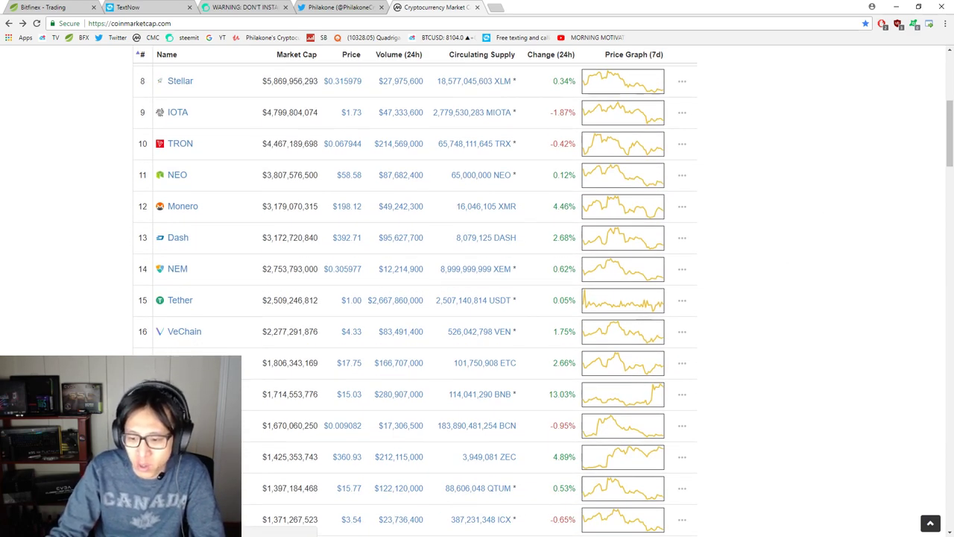
{"action": "scroll", "coordinate": [102, 342], "scroll_direction": "down", "scroll_amount": 3}
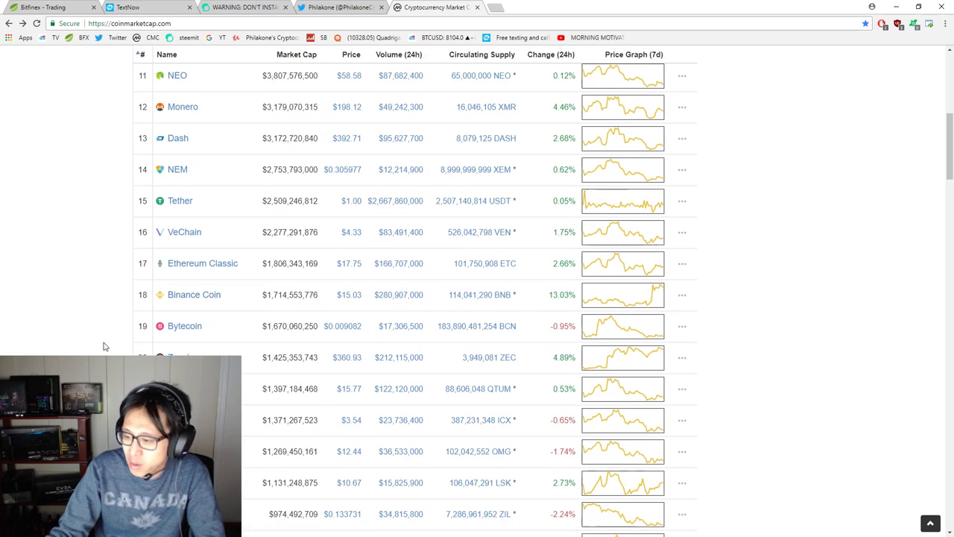
{"action": "scroll", "coordinate": [557, 293], "scroll_direction": "down", "scroll_amount": 2}
{"action": "scroll", "coordinate": [557, 293], "scroll_direction": "down", "scroll_amount": 3}
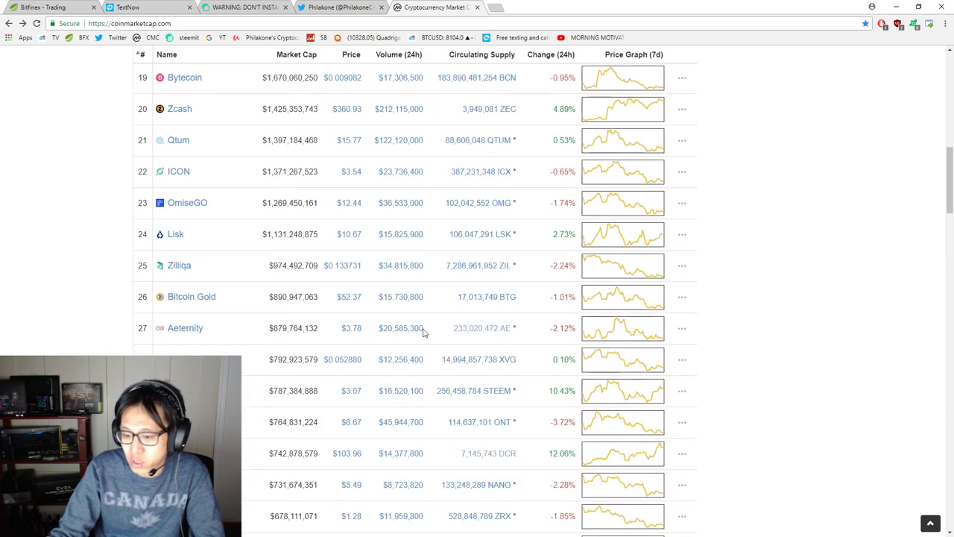
{"action": "triple_click", "coordinate": [552, 390]}
{"action": "triple_click", "coordinate": [552, 398]}
{"action": "left_click", "coordinate": [555, 393]}
{"action": "triple_click", "coordinate": [557, 393]}
{"action": "left_click", "coordinate": [557, 393]}
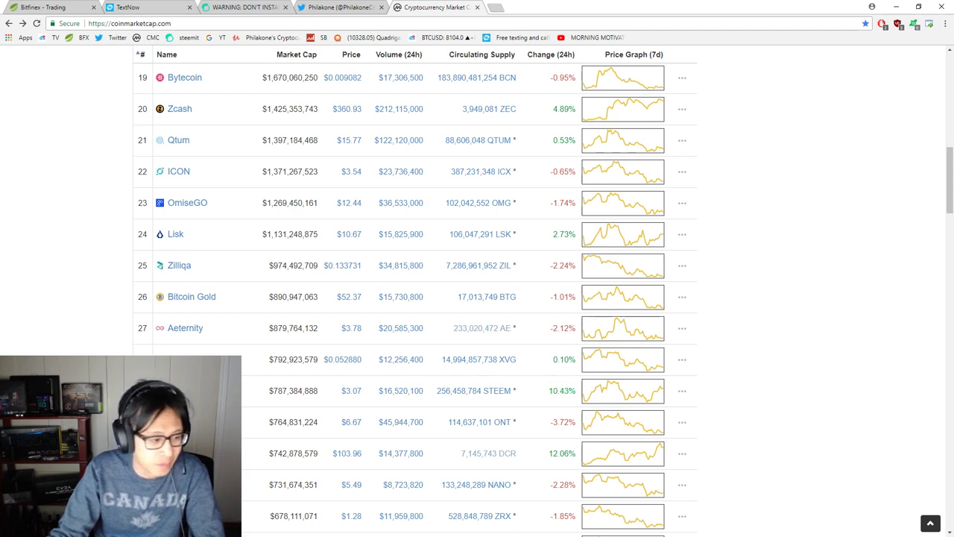
Switch to the Steemit page and open the signed-in account's own blog
{"action": "left_click", "coordinate": [276, 7]}
{"action": "left_click", "coordinate": [912, 64]}
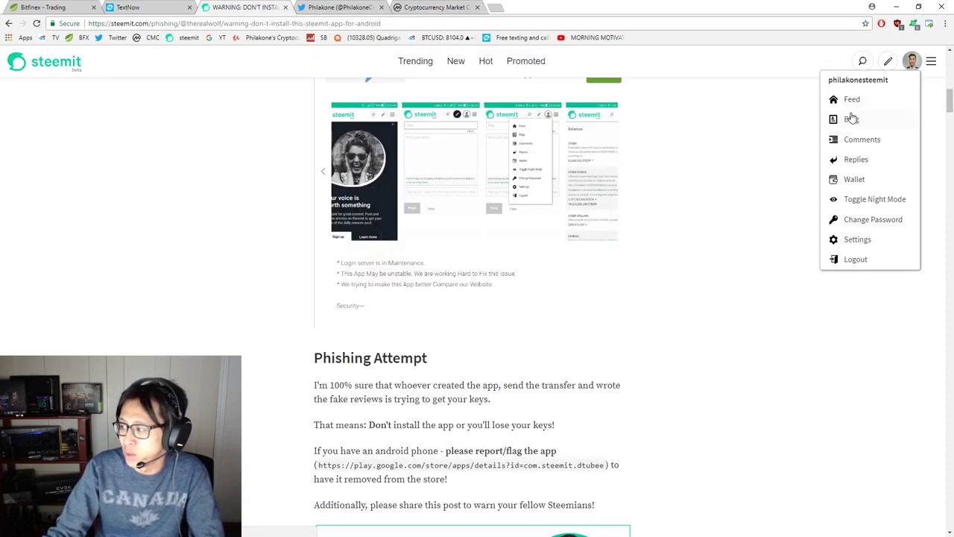
{"action": "left_click", "coordinate": [851, 119]}
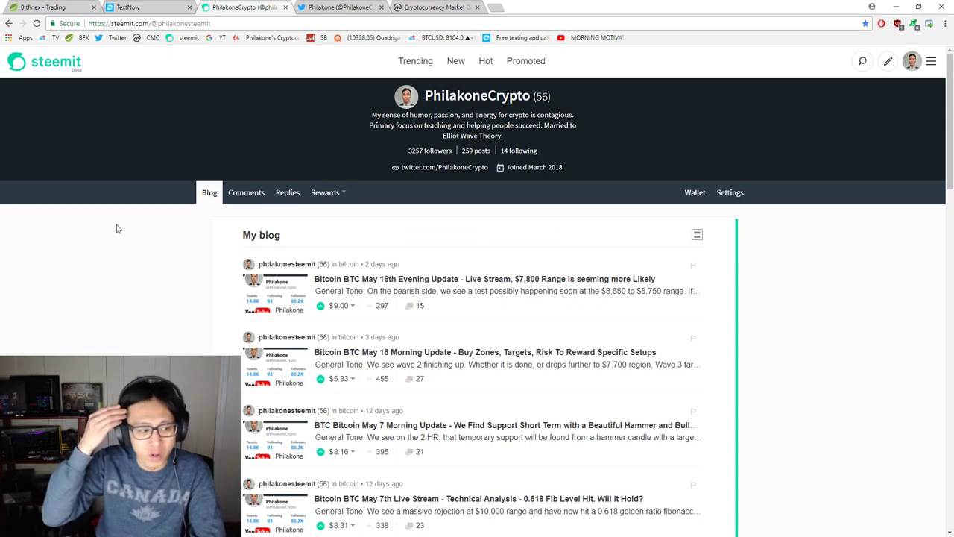
Look through the blog's recent Bitcoin update posts and close the Steemit blog and Twitter profile pages
{"action": "scroll", "coordinate": [185, 247], "scroll_direction": "down", "scroll_amount": 2}
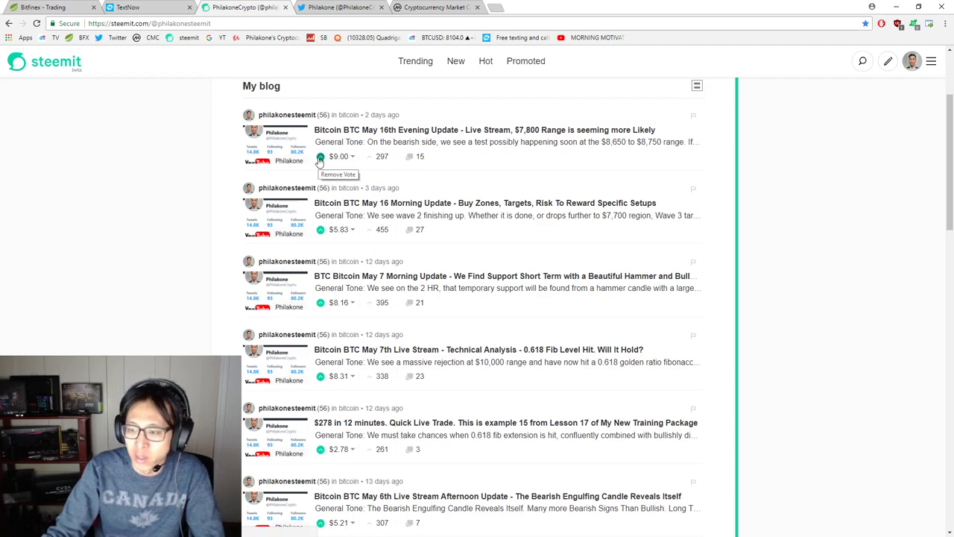
{"action": "scroll", "coordinate": [327, 303], "scroll_direction": "down", "scroll_amount": 5}
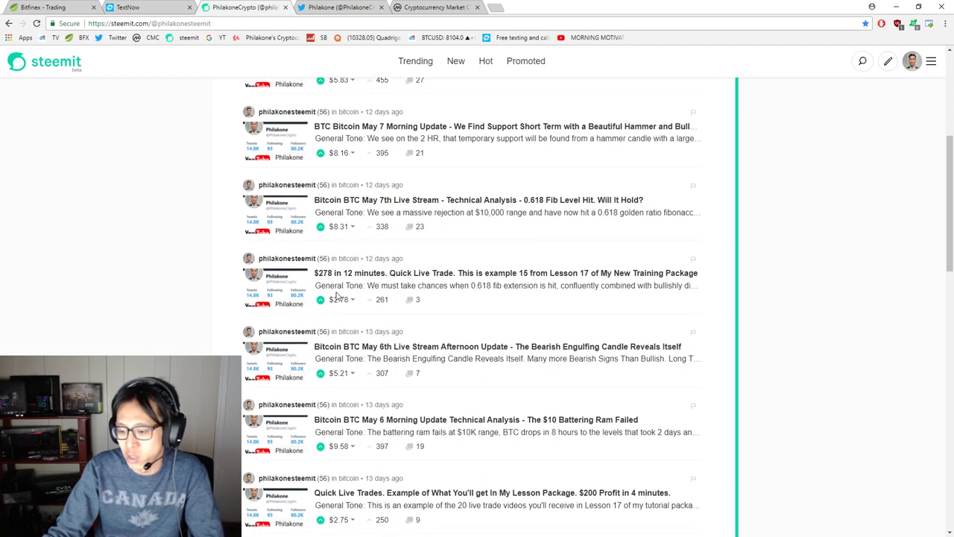
{"action": "scroll", "coordinate": [327, 304], "scroll_direction": "up", "scroll_amount": 8}
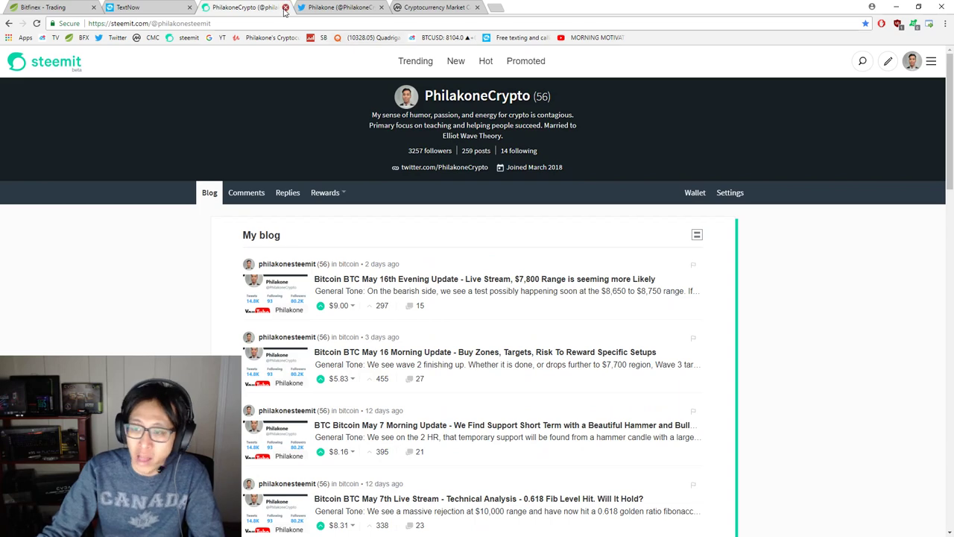
{"action": "left_click", "coordinate": [285, 7]}
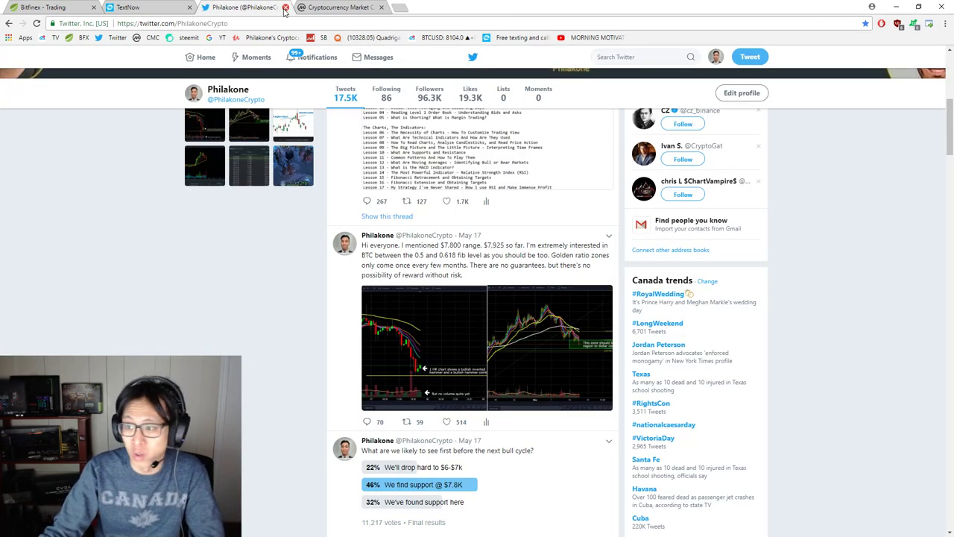
{"action": "left_click", "coordinate": [285, 8]}
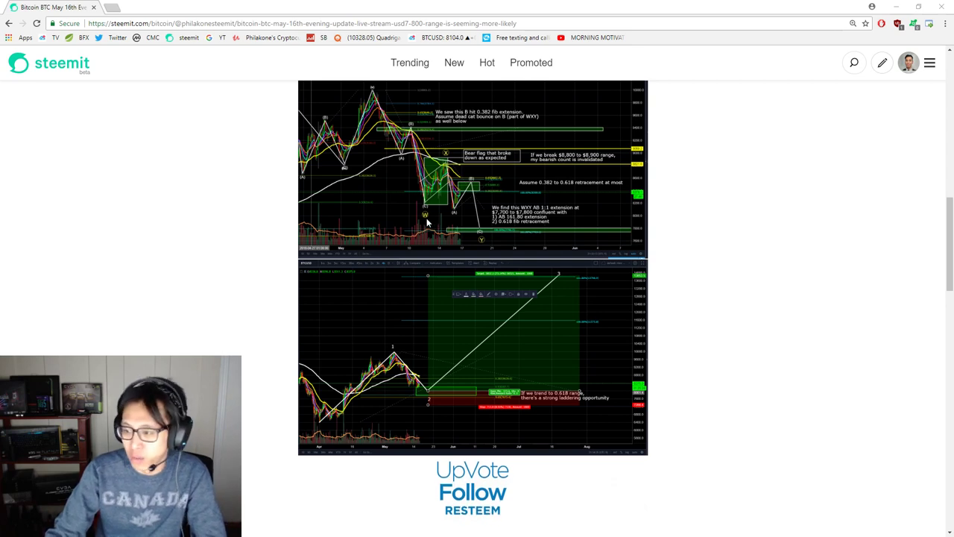
Enlarge and examine the charts in the May 16th evening update post, and close it to reach the TradingView chart
{"action": "scroll", "coordinate": [427, 222], "scroll_direction": "up", "scroll_amount": 1}
{"action": "key", "text": "ctrl+plus"}
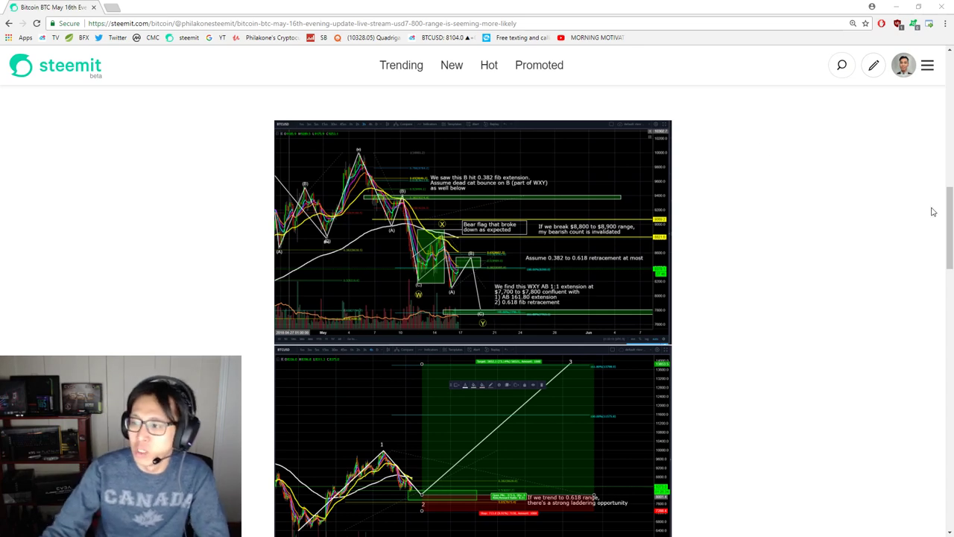
{"action": "left_click", "coordinate": [941, 6]}
Draw a Fib Retracement on the 4-hour BTCUSD chart from about 6432 up to the early May high at about 9993.9
{"action": "left_click_drag", "start_coordinate": [556, 318], "coordinate": [488, 318]}
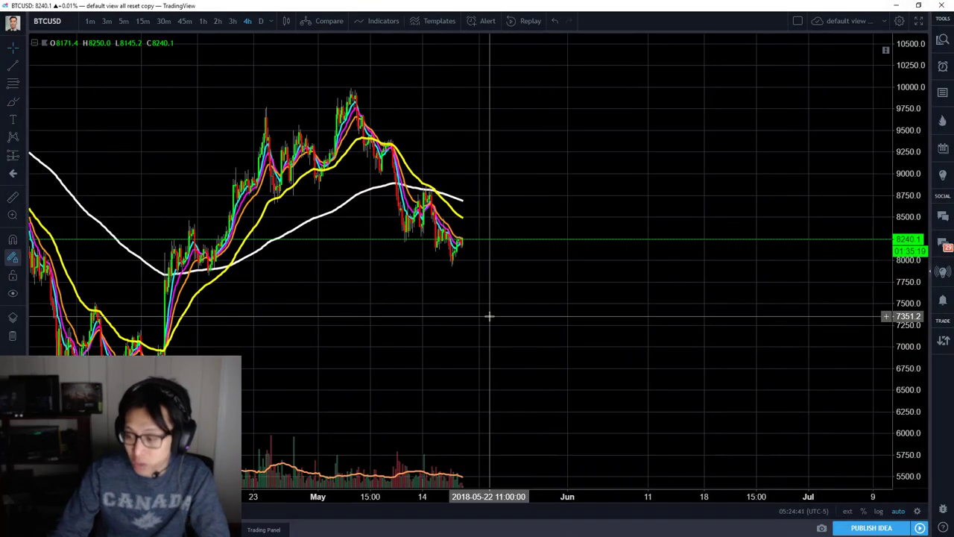
{"action": "scroll", "coordinate": [462, 347], "scroll_direction": "up", "scroll_amount": 4}
{"action": "left_click_drag", "start_coordinate": [315, 353], "coordinate": [581, 353]}
{"action": "scroll", "coordinate": [566, 358], "scroll_direction": "up", "scroll_amount": 3}
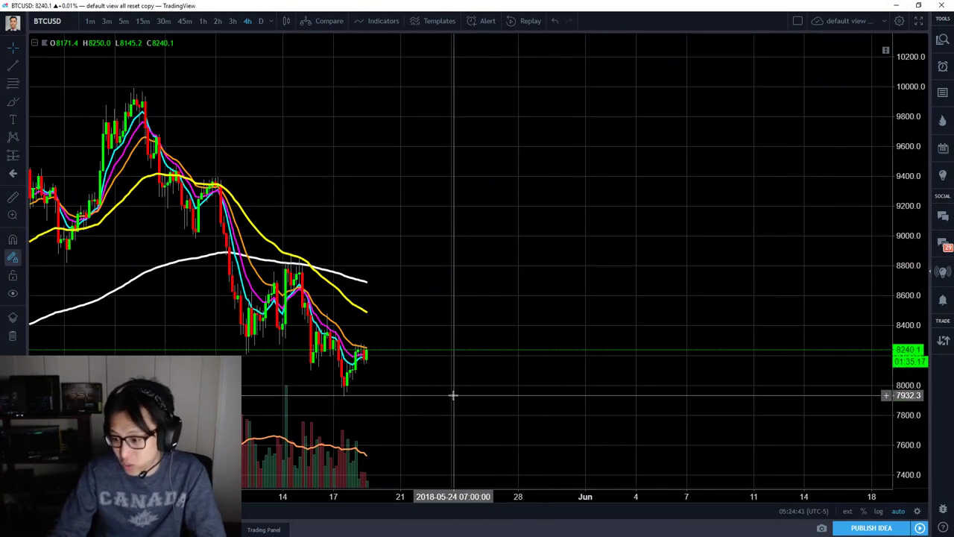
{"action": "scroll", "coordinate": [454, 396], "scroll_direction": "down", "scroll_amount": 3}
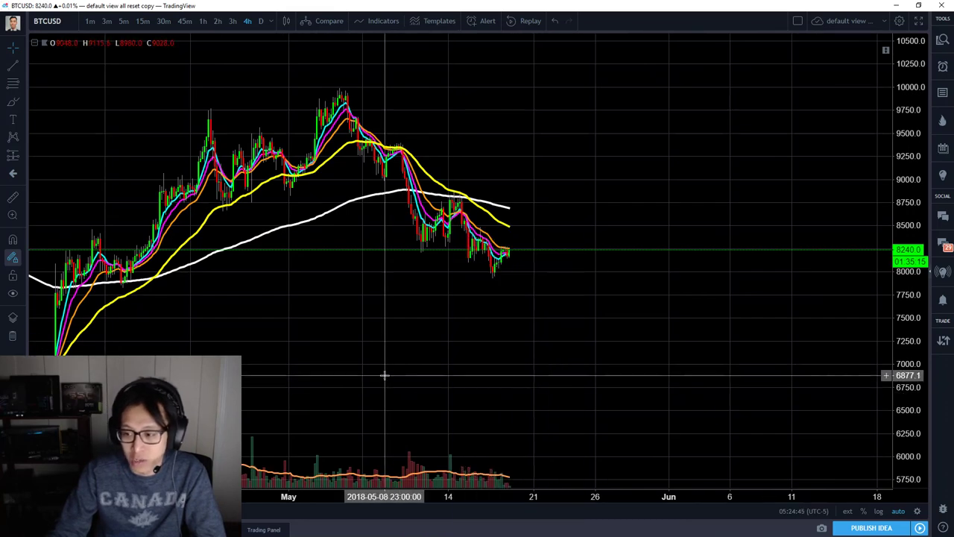
{"action": "scroll", "coordinate": [383, 375], "scroll_direction": "down", "scroll_amount": 3}
{"action": "left_click_drag", "start_coordinate": [524, 321], "coordinate": [465, 321]}
{"action": "left_click", "coordinate": [26, 86]}
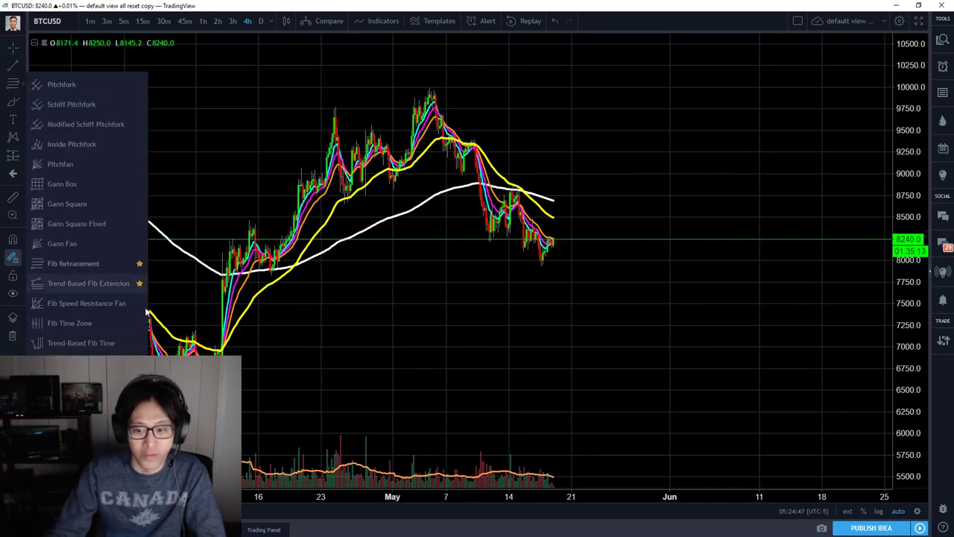
{"action": "left_click", "coordinate": [113, 263]}
{"action": "left_click", "coordinate": [307, 395]}
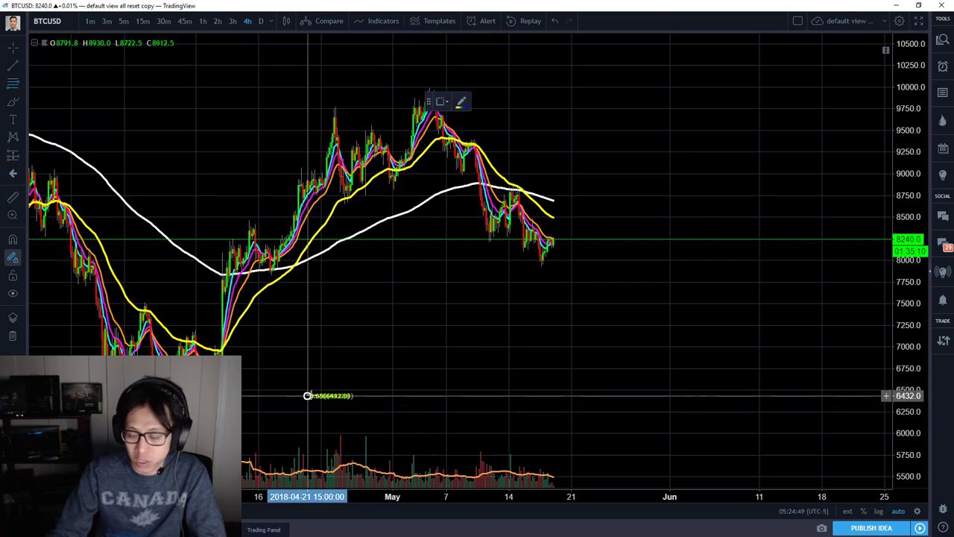
{"action": "left_click", "coordinate": [764, 87]}
Enable the 0.786 level in the Fib Retracement's style settings and apply it
{"action": "left_click_drag", "start_coordinate": [722, 166], "coordinate": [653, 129]}
{"action": "double_click", "coordinate": [653, 129]}
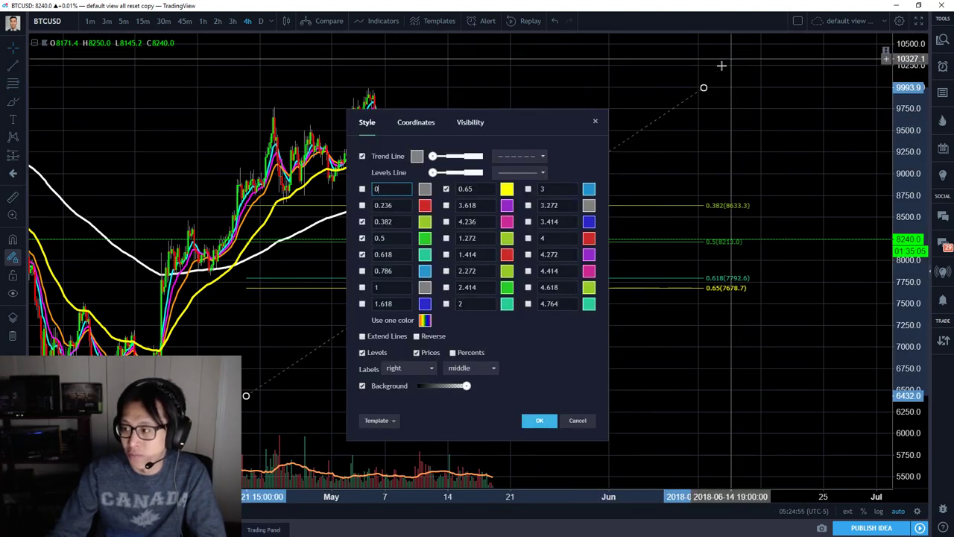
{"action": "left_click", "coordinate": [362, 271]}
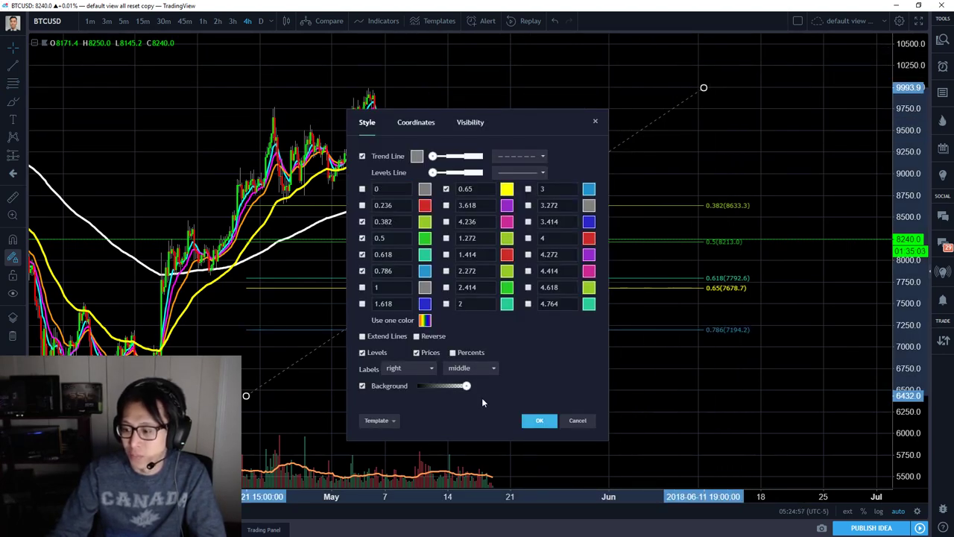
{"action": "left_click", "coordinate": [539, 420]}
{"action": "right_click", "coordinate": [575, 398]}
{"action": "left_click", "coordinate": [690, 70]}
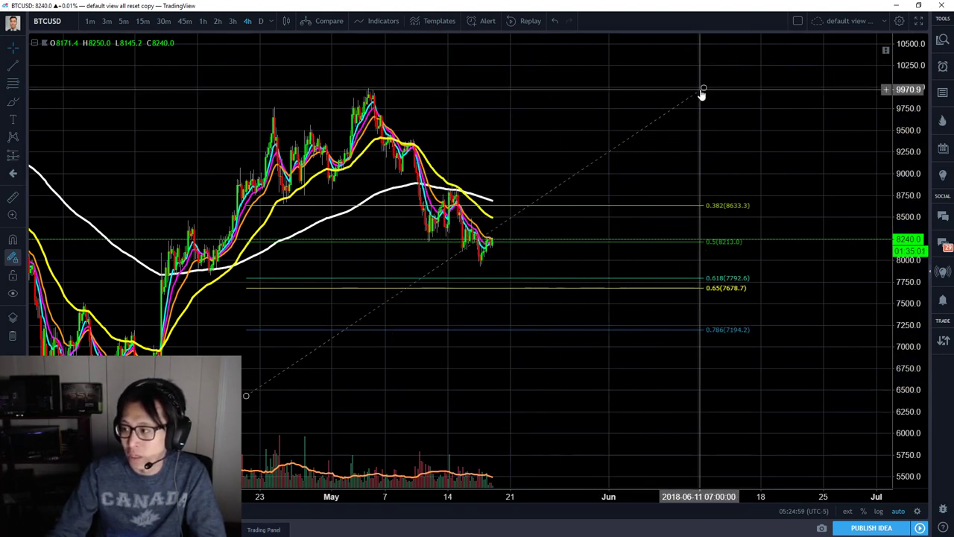
{"action": "left_click", "coordinate": [702, 89]}
{"action": "left_click_drag", "start_coordinate": [702, 87], "coordinate": [701, 87]}
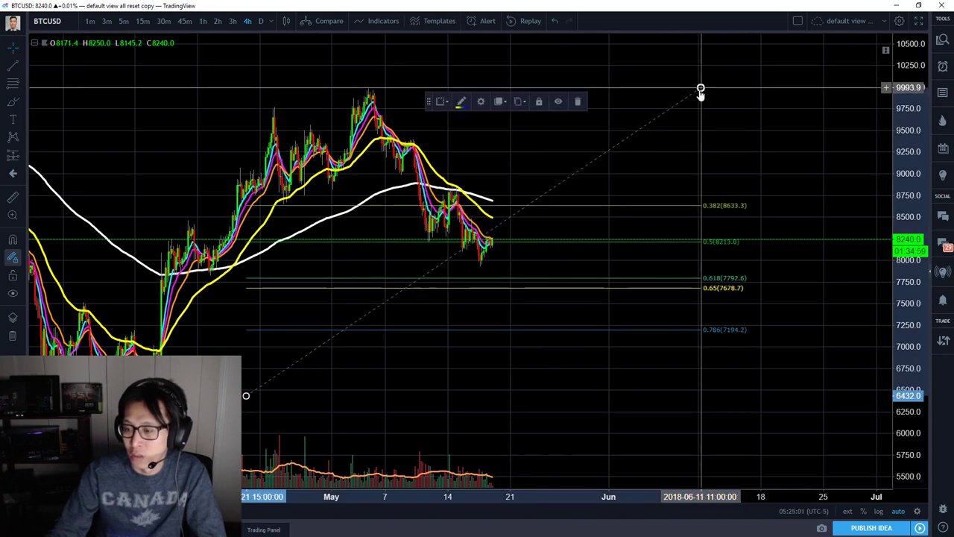
{"action": "right_click", "coordinate": [224, 379]}
{"action": "left_click", "coordinate": [223, 378]}
{"action": "left_click_drag", "start_coordinate": [246, 398], "coordinate": [202, 396]}
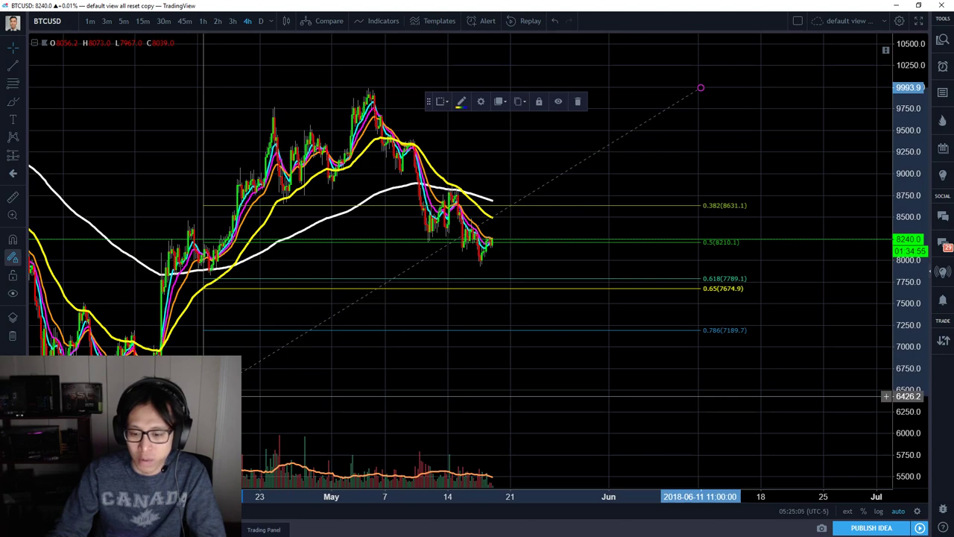
Switch the BTCUSD chart to the 2-hour interval with the decline from the early May high in view
{"action": "right_click", "coordinate": [521, 372]}
{"action": "left_click_drag", "start_coordinate": [450, 367], "coordinate": [409, 362]}
{"action": "right_click", "coordinate": [408, 362]}
{"action": "left_click", "coordinate": [380, 367]}
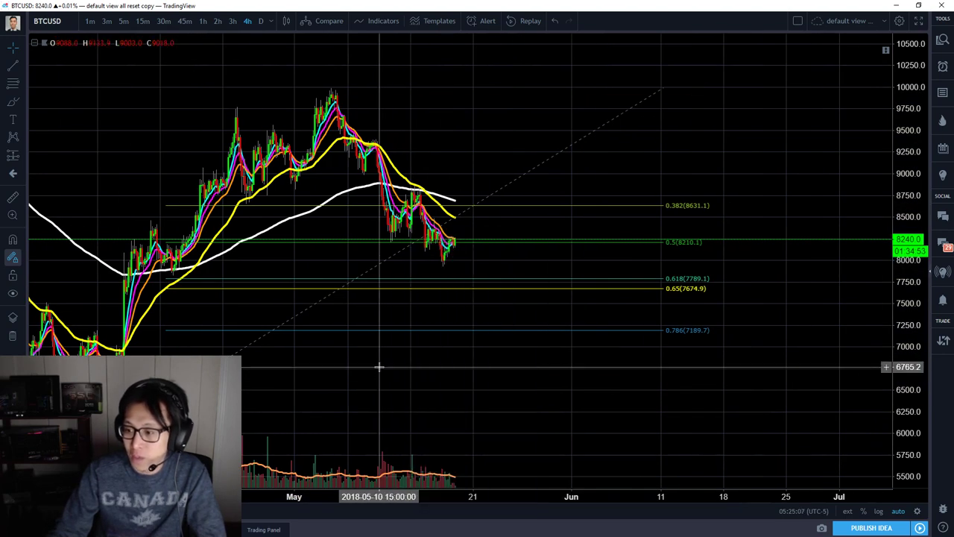
{"action": "scroll", "coordinate": [379, 366], "scroll_direction": "up", "scroll_amount": 3}
{"action": "left_click_drag", "start_coordinate": [400, 85], "coordinate": [586, 120]}
{"action": "left_click", "coordinate": [217, 20]}
{"action": "left_click_drag", "start_coordinate": [465, 164], "coordinate": [504, 173]}
{"action": "right_click", "coordinate": [504, 173]}
{"action": "left_click", "coordinate": [453, 168]}
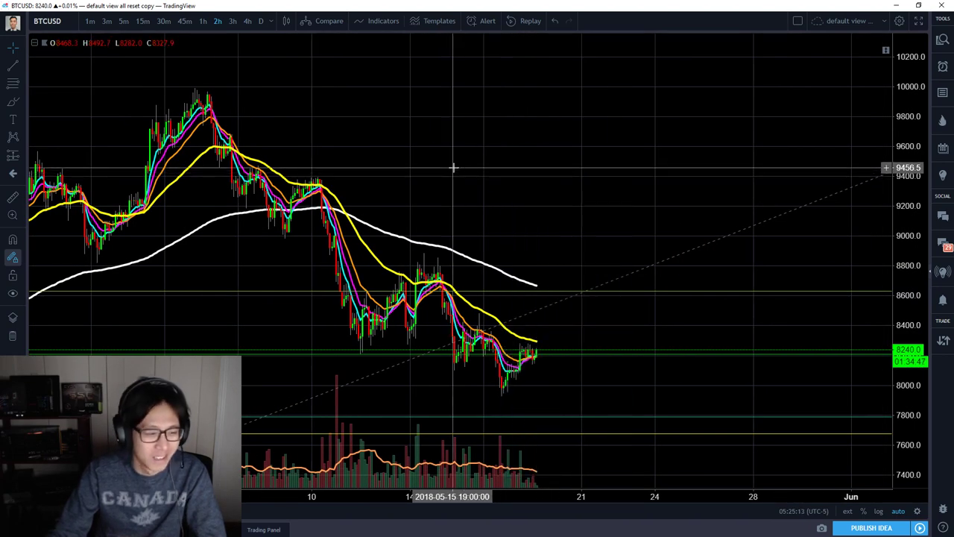
Draw a descending trend line along the highs from about 9979 in early May to about 7935.6 on May 21
{"action": "left_click_drag", "start_coordinate": [570, 206], "coordinate": [560, 206]}
{"action": "right_click", "coordinate": [559, 206]}
{"action": "left_click", "coordinate": [500, 202]}
{"action": "left_click", "coordinate": [18, 66]}
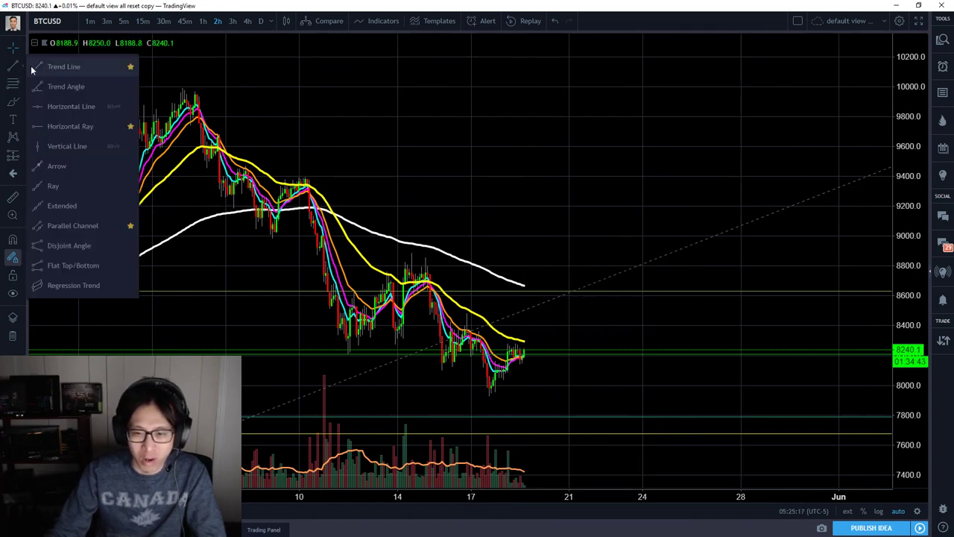
{"action": "left_click", "coordinate": [52, 76]}
{"action": "left_click", "coordinate": [194, 90]}
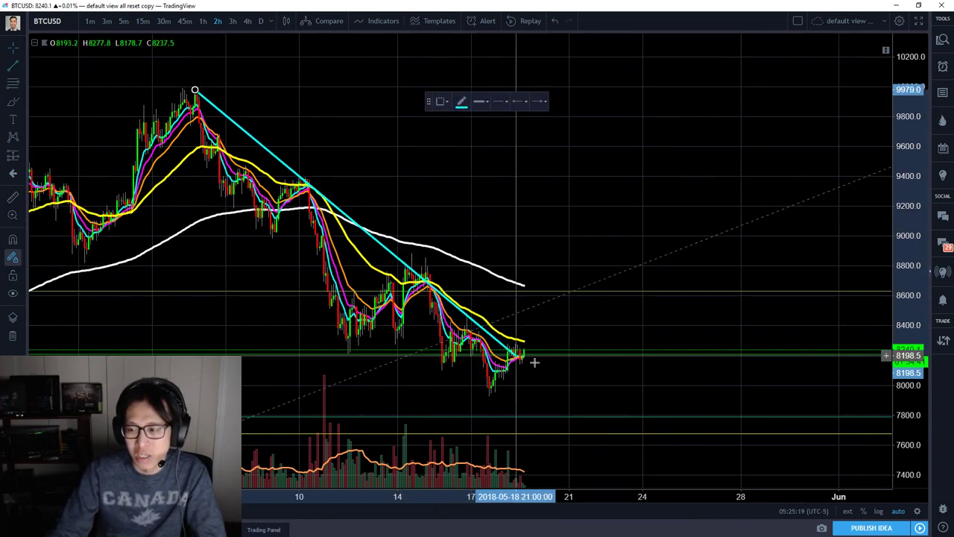
{"action": "left_click", "coordinate": [586, 393]}
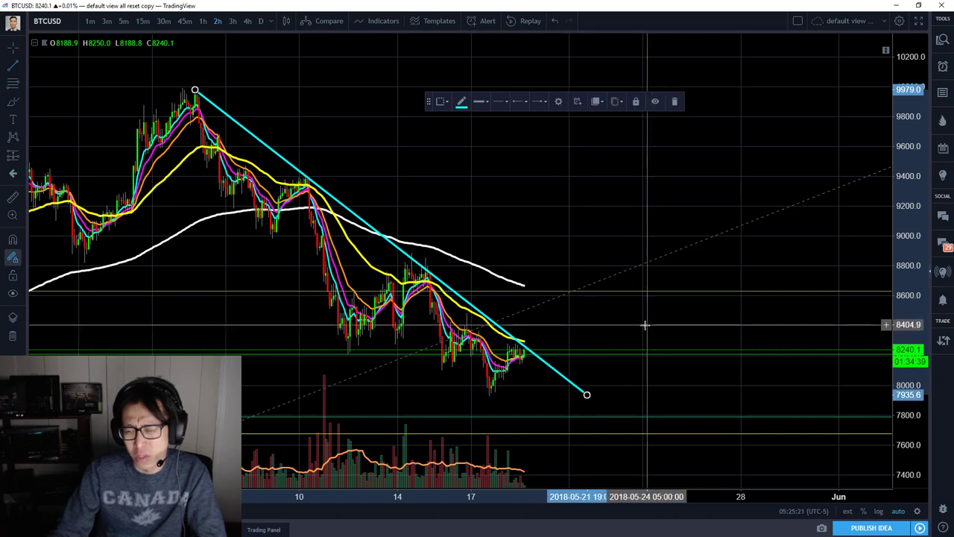
Draw a second descending trend line beneath the lows, starting at about 8874.9 on May 1 and extending past the latest candles
{"action": "scroll", "coordinate": [616, 324], "scroll_direction": "down", "scroll_amount": 3}
{"action": "left_click", "coordinate": [22, 65]}
{"action": "left_click", "coordinate": [63, 66]}
{"action": "left_click", "coordinate": [311, 246]}
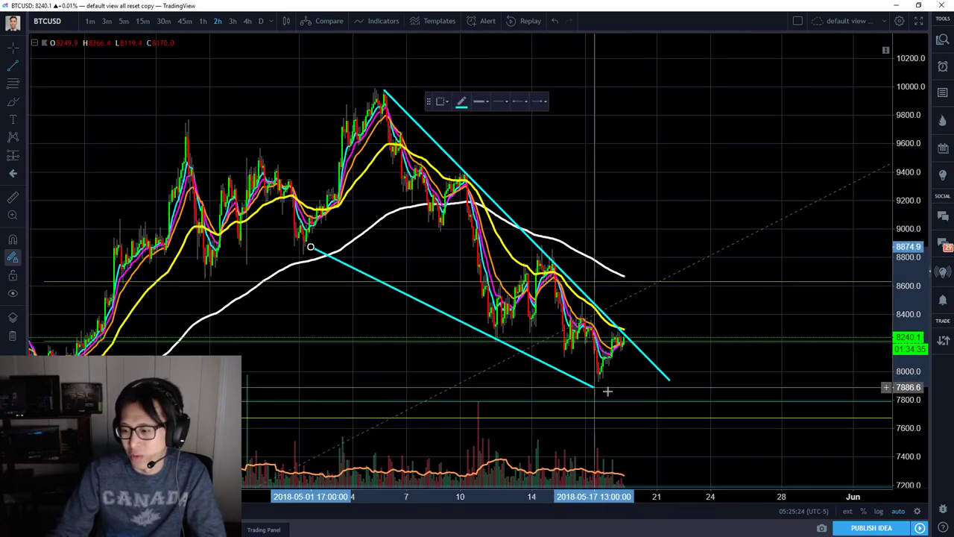
{"action": "left_click", "coordinate": [722, 420]}
Extend the lower trend line by moving its starting point slightly earlier and higher
{"action": "left_click_drag", "start_coordinate": [607, 167], "coordinate": [520, 181]}
{"action": "scroll", "coordinate": [566, 186], "scroll_direction": "down", "scroll_amount": 2}
{"action": "right_click", "coordinate": [651, 145]}
{"action": "left_click", "coordinate": [610, 154]}
{"action": "right_click", "coordinate": [678, 56]}
{"action": "left_click_drag", "start_coordinate": [598, 102], "coordinate": [560, 106]}
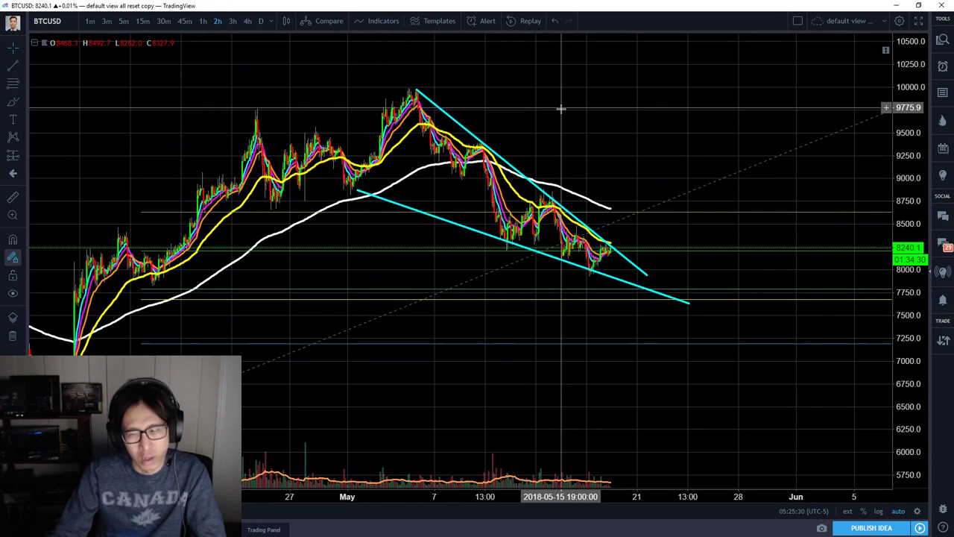
{"action": "left_click", "coordinate": [356, 192]}
{"action": "left_click_drag", "start_coordinate": [354, 192], "coordinate": [328, 184]}
{"action": "left_click_drag", "start_coordinate": [494, 325], "coordinate": [380, 320]}
{"action": "left_click_drag", "start_coordinate": [531, 380], "coordinate": [562, 419]}
{"action": "right_click", "coordinate": [673, 366]}
{"action": "left_click_drag", "start_coordinate": [775, 187], "coordinate": [210, 231]}
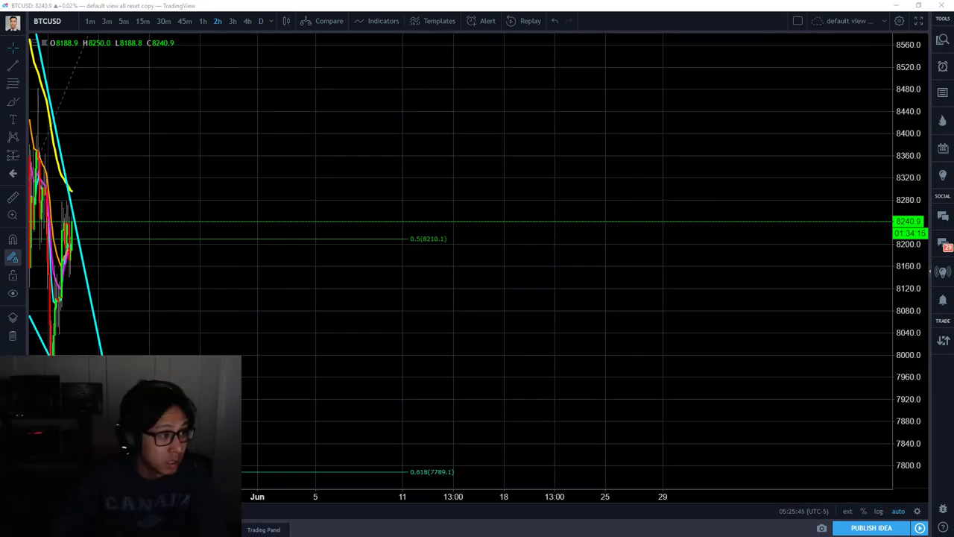
Switch to the browser, reload the Elliott Wave Principle PDF and search it for "diagonal"
{"action": "key", "text": "alt+Tab"}
{"action": "scroll", "coordinate": [503, 412], "scroll_direction": "down", "scroll_amount": 3}
{"action": "key", "text": "F5"}
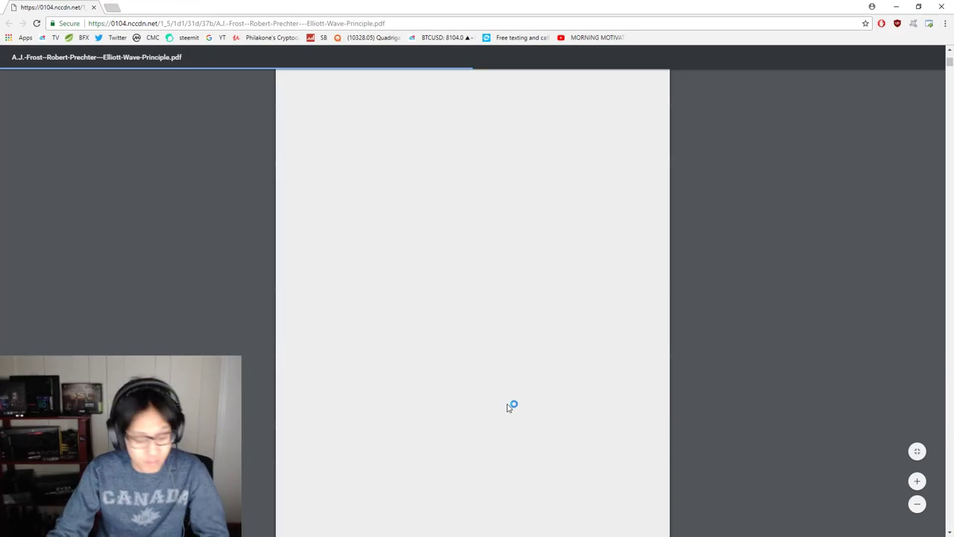
{"action": "scroll", "coordinate": [503, 387], "scroll_direction": "up", "scroll_amount": 2}
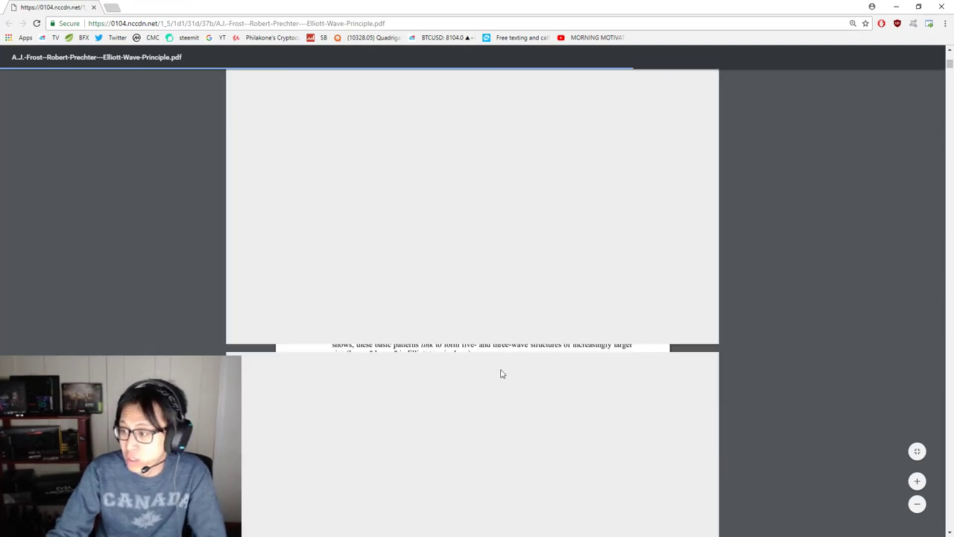
{"action": "scroll", "coordinate": [506, 369], "scroll_direction": "down", "scroll_amount": 3}
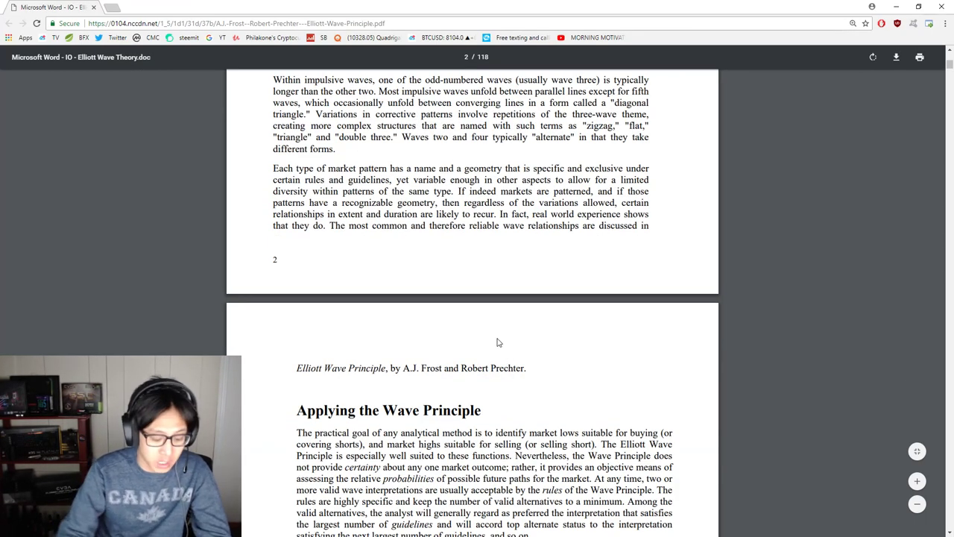
{"action": "key", "text": "ctrl+f"}
{"action": "type", "text": "eiago"}
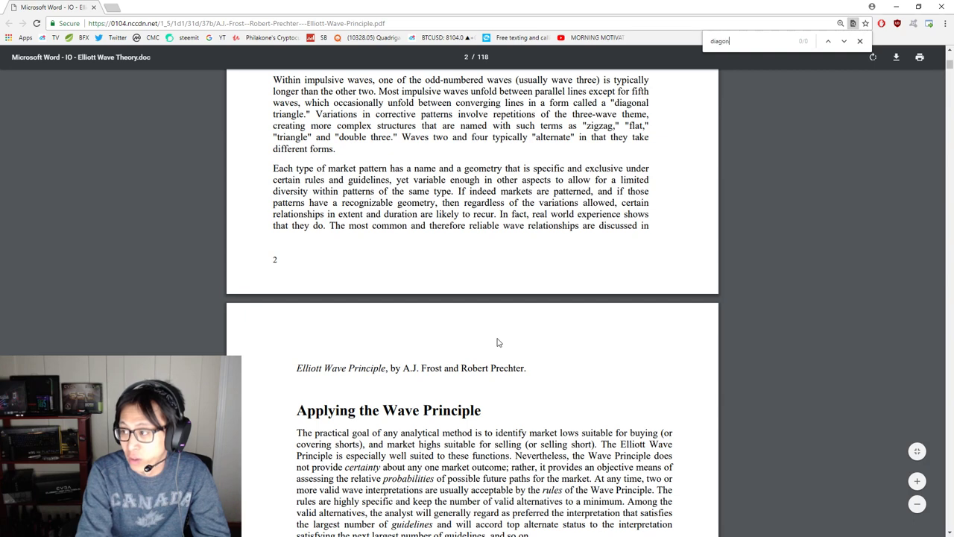
{"action": "type", "text": "nal"}
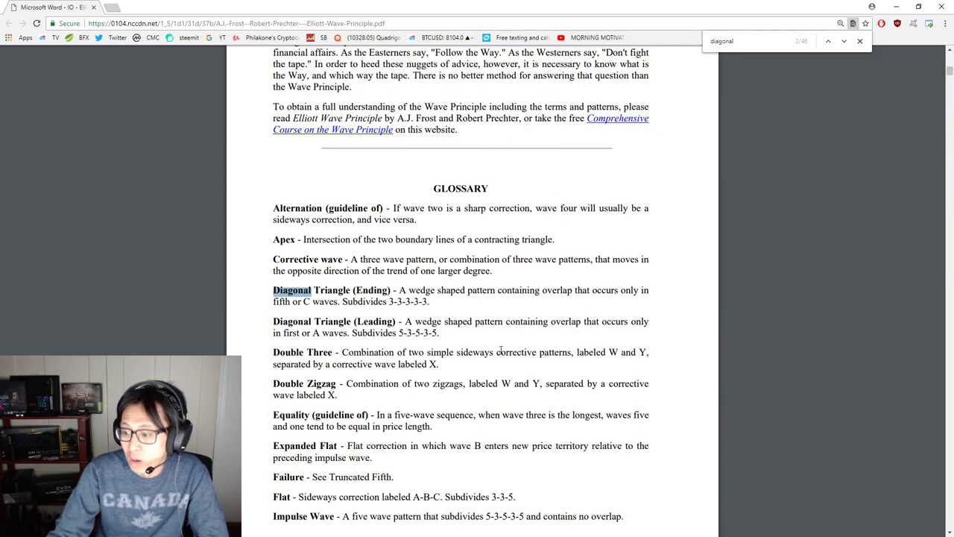
Read the glossary definition of Diagonal Triangle (Leading) in the Elliott Wave PDF, highlighting its text
{"action": "triple_click", "coordinate": [474, 310]}
{"action": "left_click", "coordinate": [501, 326]}
{"action": "triple_click", "coordinate": [430, 330]}
{"action": "triple_click", "coordinate": [483, 334]}
{"action": "double_click", "coordinate": [456, 340]}
{"action": "left_click", "coordinate": [456, 333]}
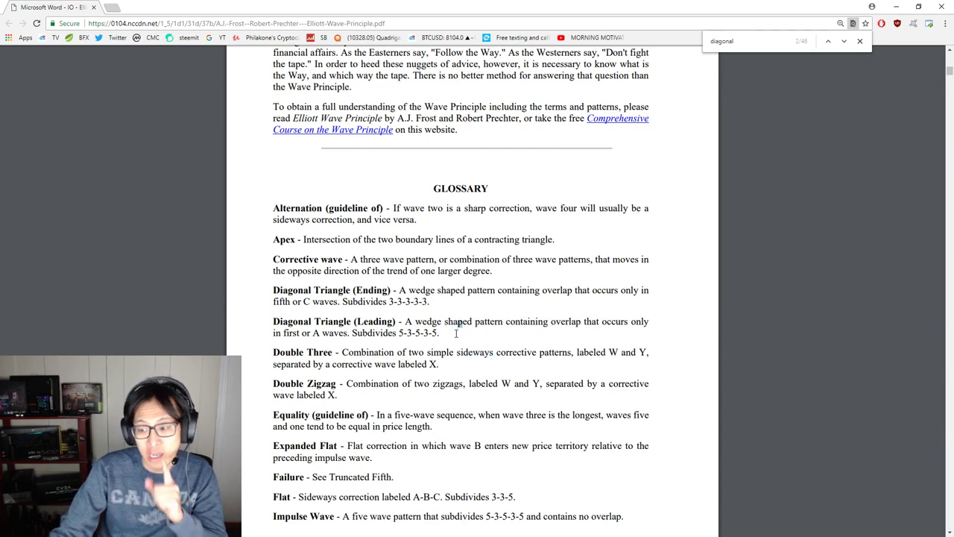
{"action": "triple_click", "coordinate": [456, 333]}
{"action": "double_click", "coordinate": [456, 334]}
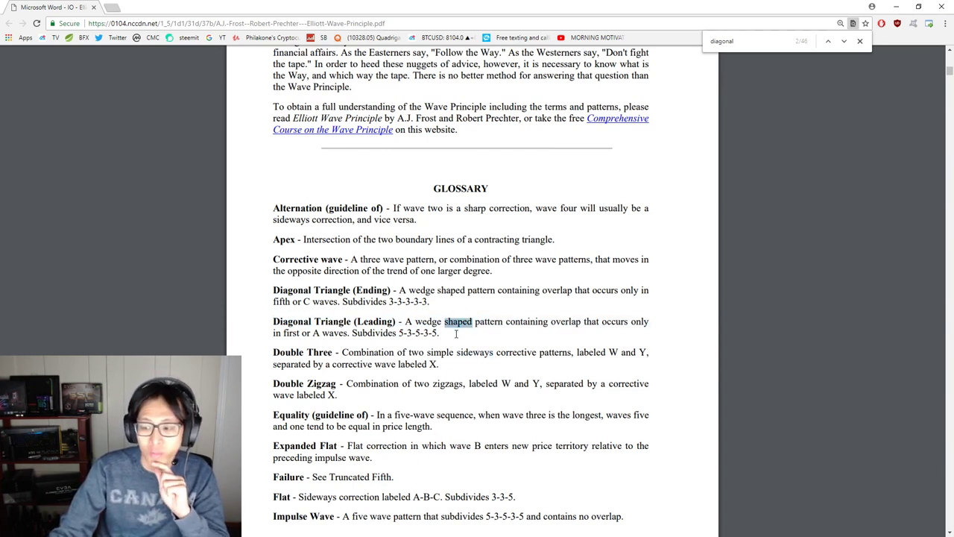
{"action": "left_click", "coordinate": [518, 344]}
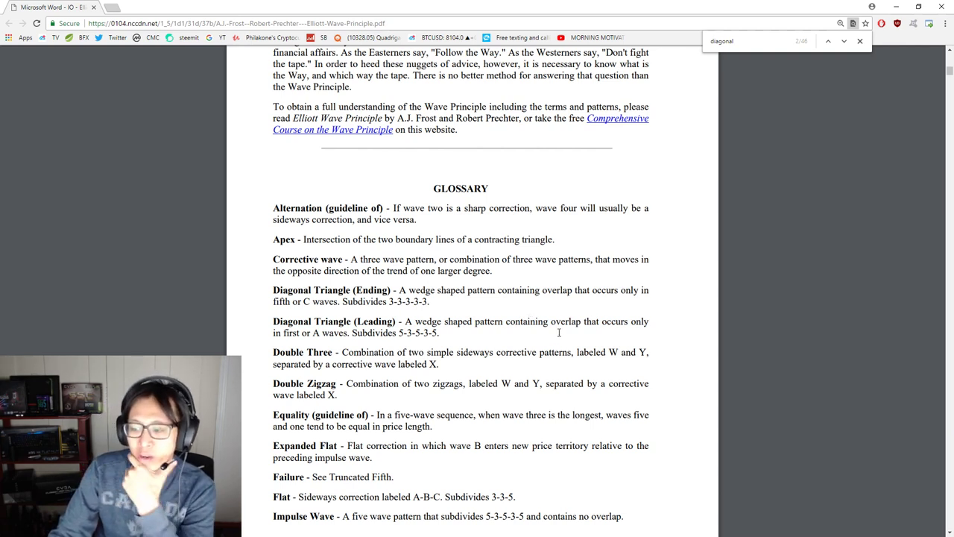
{"action": "triple_click", "coordinate": [396, 327]}
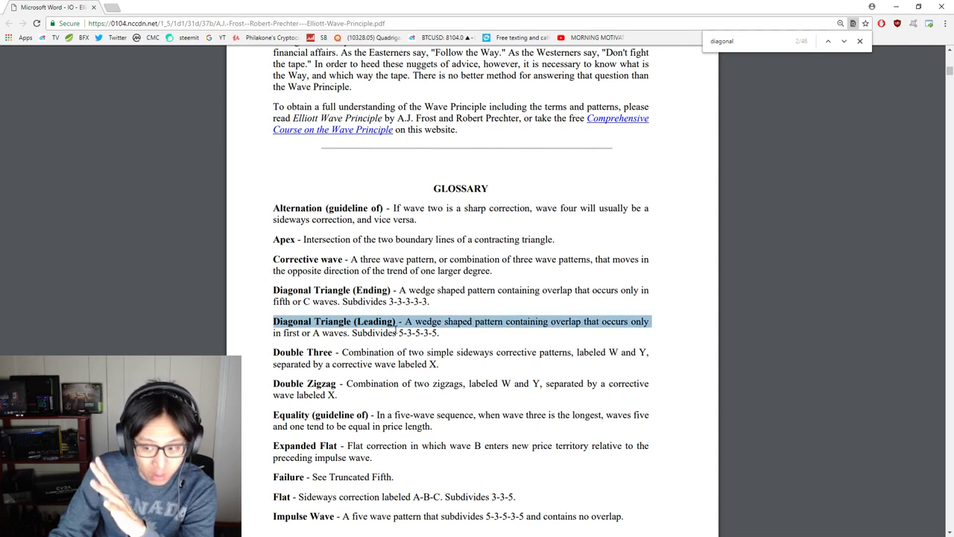
{"action": "left_click", "coordinate": [360, 333]}
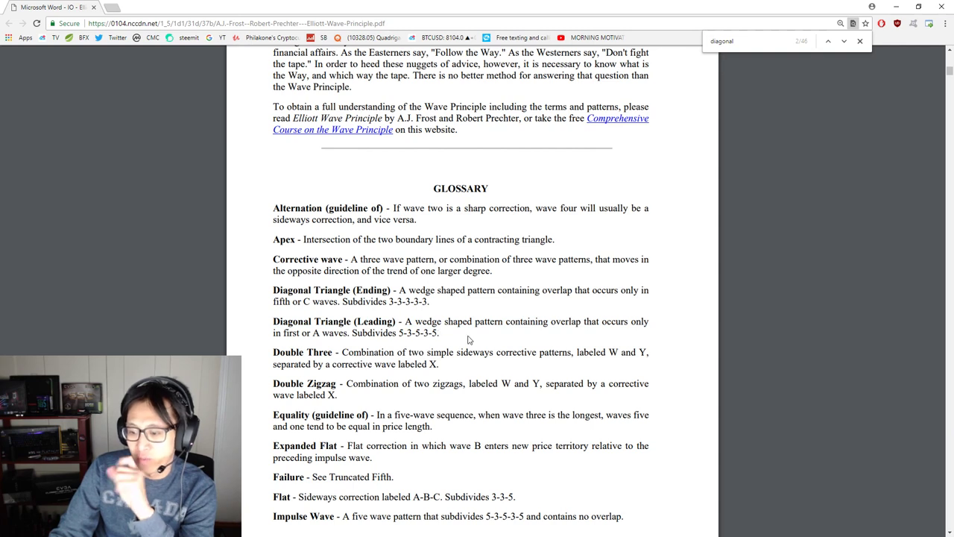
Read the glossary definition of Diagonal Triangle (Ending), highlighting its title and subdivision pattern
{"action": "triple_click", "coordinate": [407, 301]}
{"action": "left_click", "coordinate": [412, 301]}
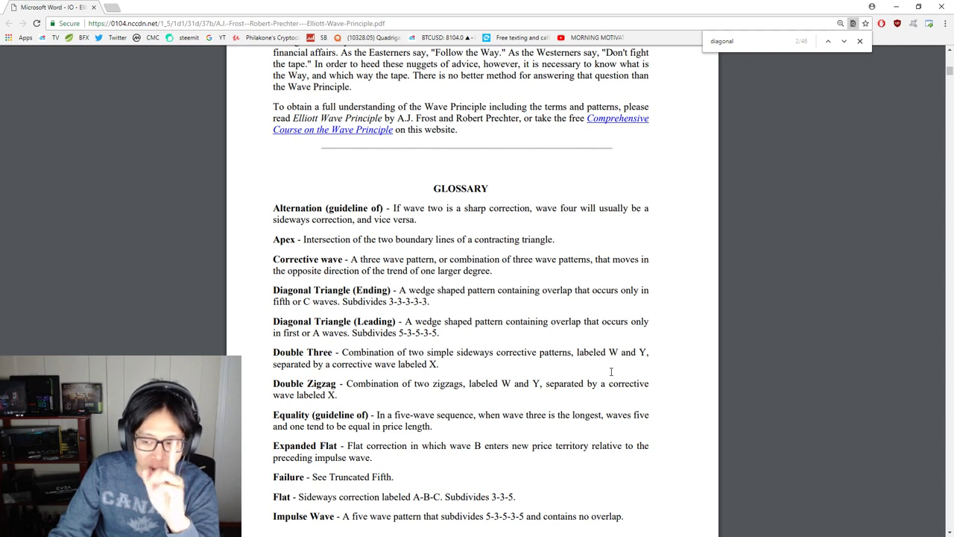
{"action": "triple_click", "coordinate": [341, 290]}
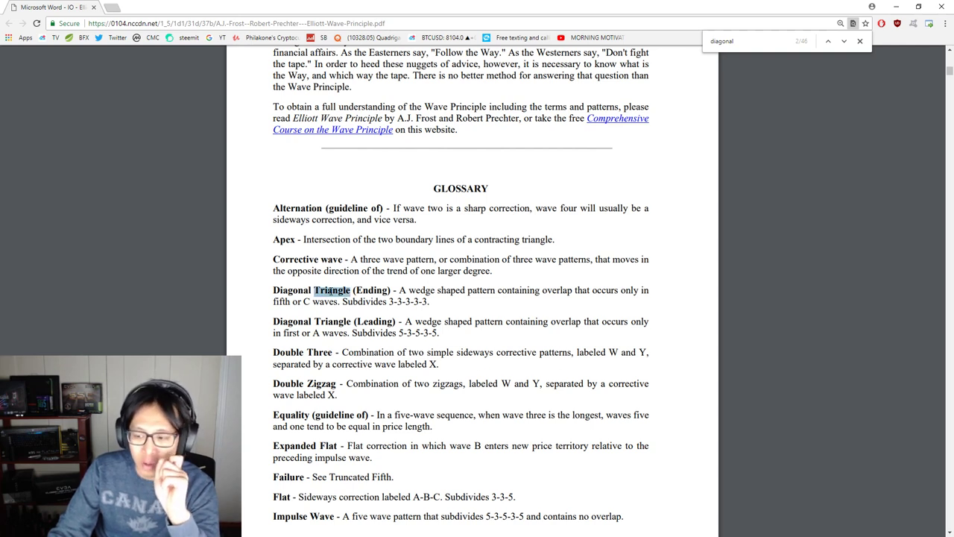
{"action": "triple_click", "coordinate": [350, 290]}
{"action": "triple_click", "coordinate": [349, 289]}
{"action": "triple_click", "coordinate": [393, 292]}
{"action": "left_click", "coordinate": [448, 302]}
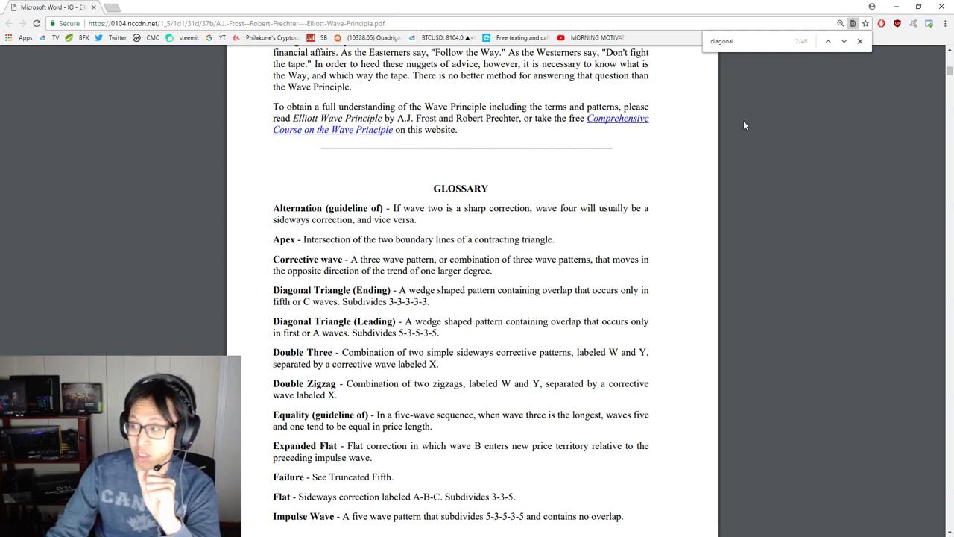
Return to the BTCUSD chart with the whole wedge in view and show the Favorite Drawings Toolbar
{"action": "left_click", "coordinate": [896, 6]}
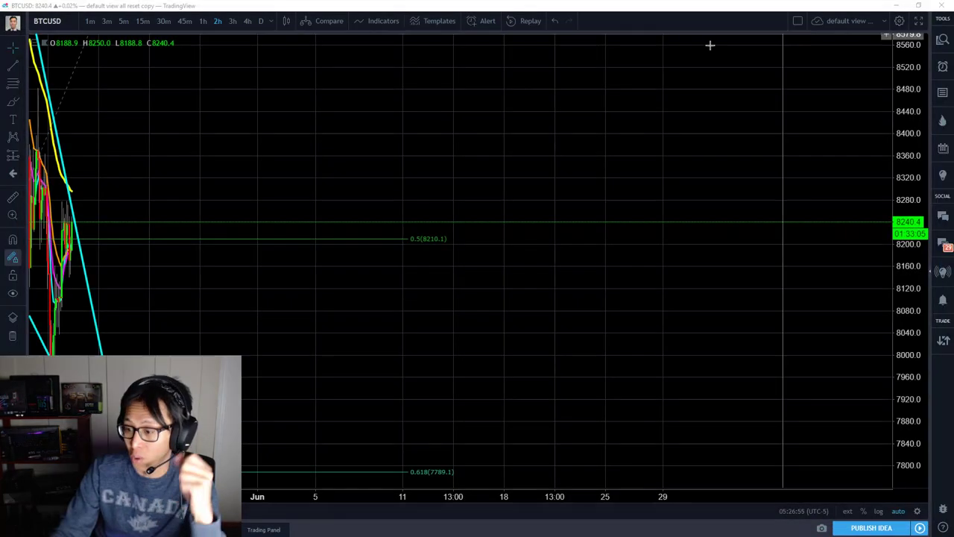
{"action": "left_click_drag", "start_coordinate": [429, 200], "coordinate": [626, 153]}
{"action": "scroll", "coordinate": [626, 153], "scroll_direction": "down", "scroll_amount": 3}
{"action": "left_click_drag", "start_coordinate": [477, 125], "coordinate": [427, 121]}
{"action": "scroll", "coordinate": [427, 122], "scroll_direction": "down", "scroll_amount": 4}
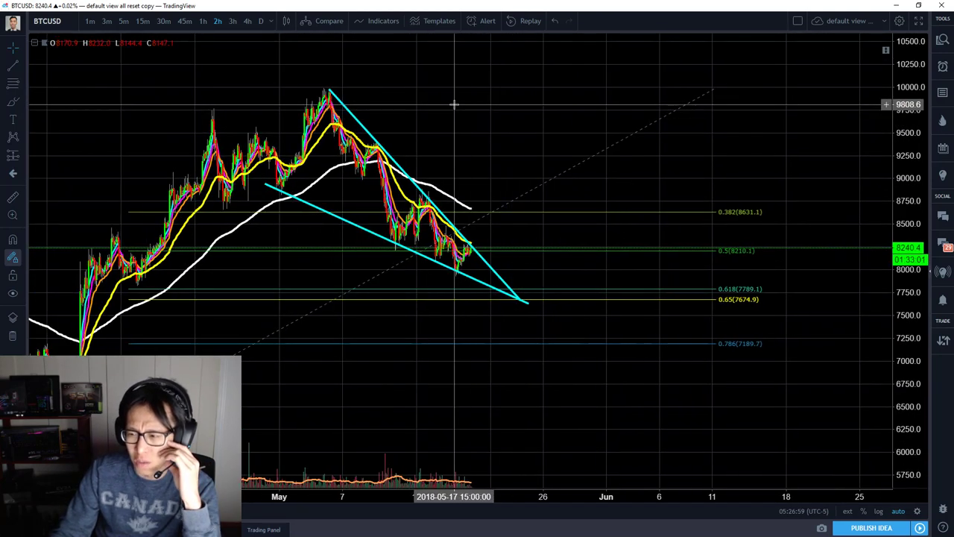
{"action": "scroll", "coordinate": [415, 101], "scroll_direction": "up", "scroll_amount": 1}
{"action": "scroll", "coordinate": [303, 138], "scroll_direction": "down", "scroll_amount": 1}
{"action": "scroll", "coordinate": [368, 143], "scroll_direction": "up", "scroll_amount": 2}
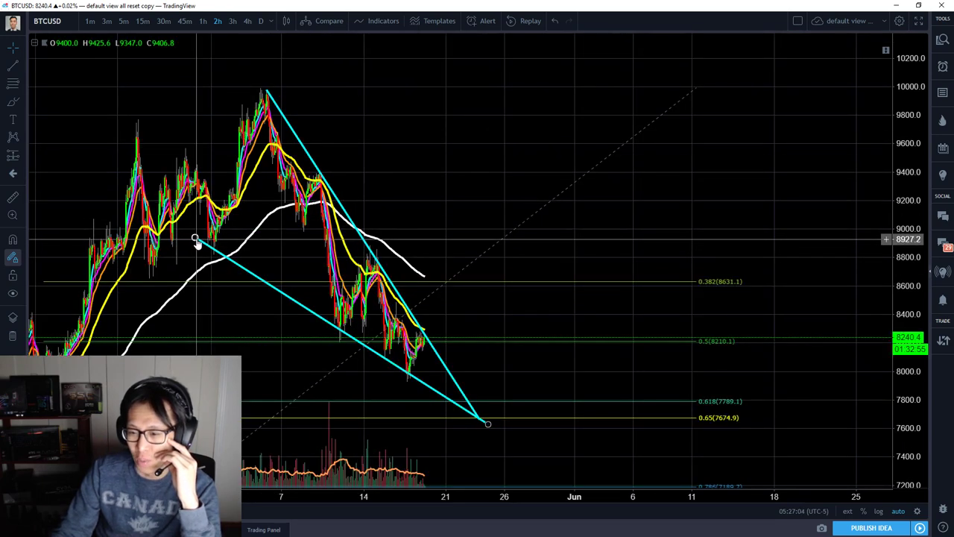
{"action": "right_click", "coordinate": [520, 92]}
{"action": "mouse_move", "coordinate": [621, 313]}
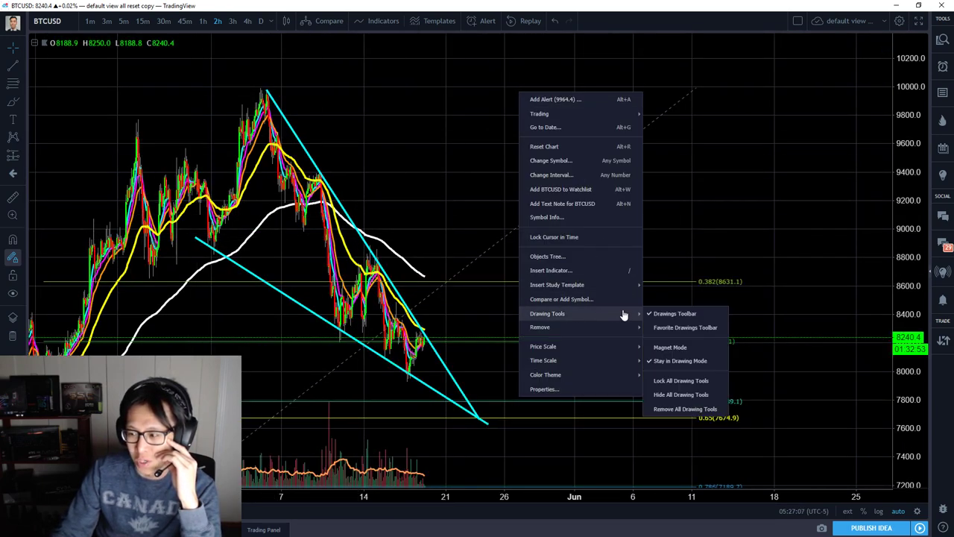
{"action": "left_click", "coordinate": [700, 329]}
{"action": "right_click", "coordinate": [631, 87]}
{"action": "left_click", "coordinate": [632, 86]}
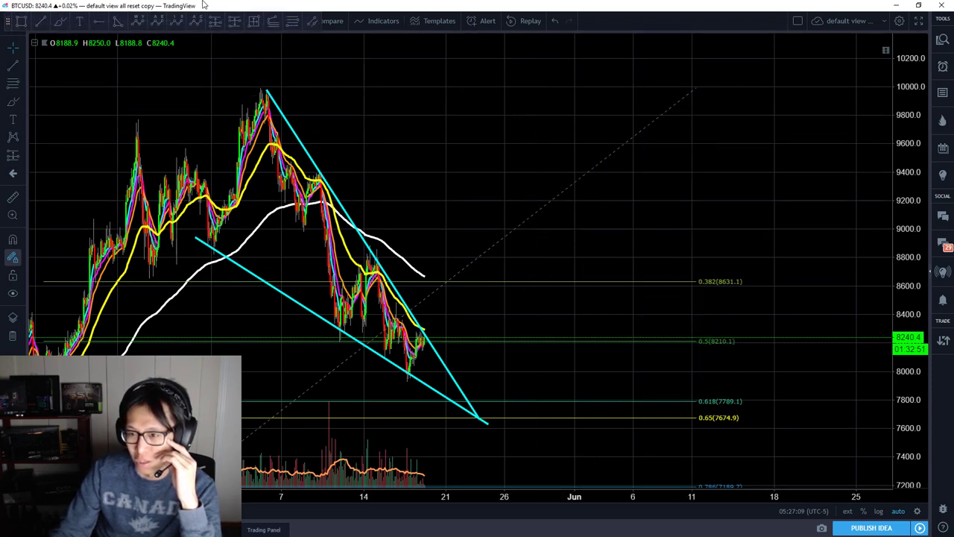
Adjust the lower trend line to start at about 8986.6 and end at about 7582.7 on May 24
{"action": "left_click_drag", "start_coordinate": [197, 238], "coordinate": [198, 231]}
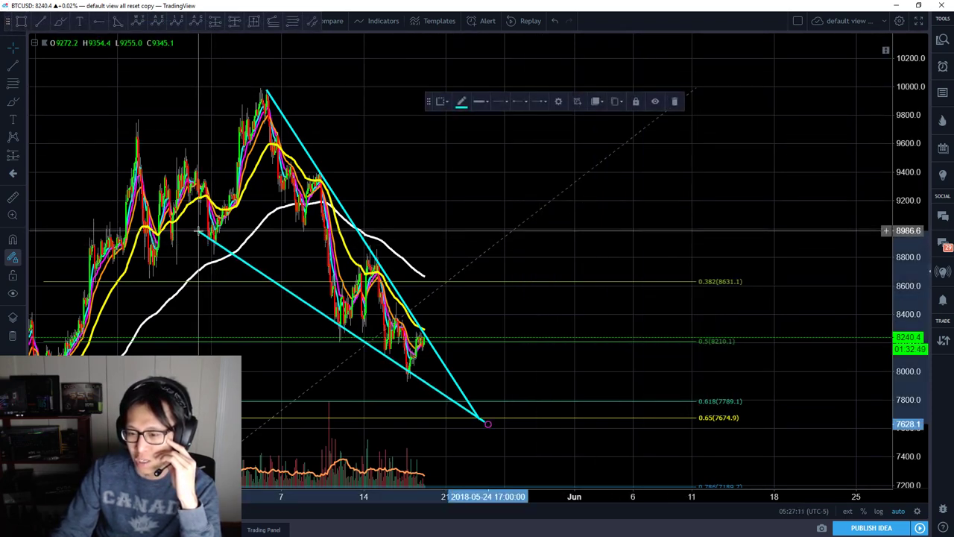
{"action": "right_click", "coordinate": [622, 325]}
{"action": "left_click", "coordinate": [568, 313]}
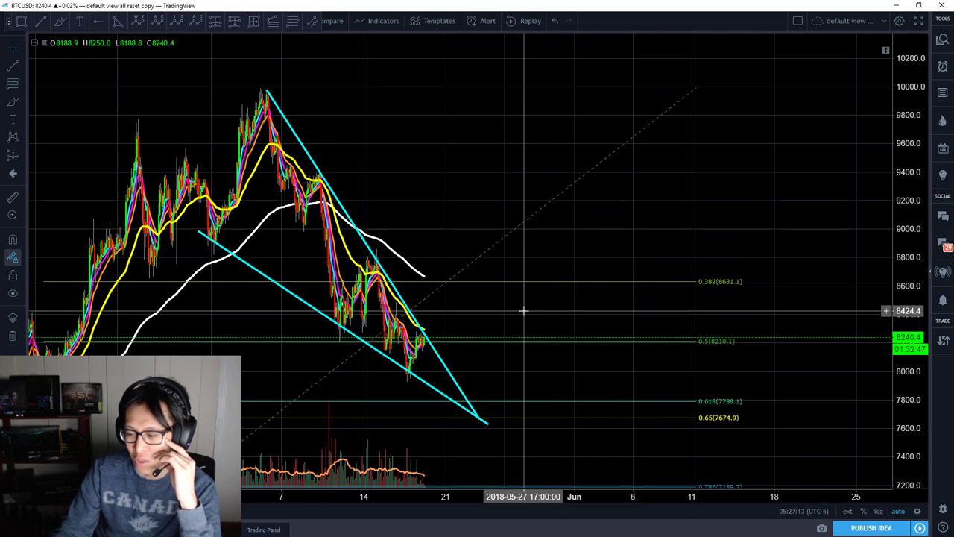
{"action": "left_click", "coordinate": [487, 424]}
{"action": "left_click_drag", "start_coordinate": [488, 423], "coordinate": [486, 430]}
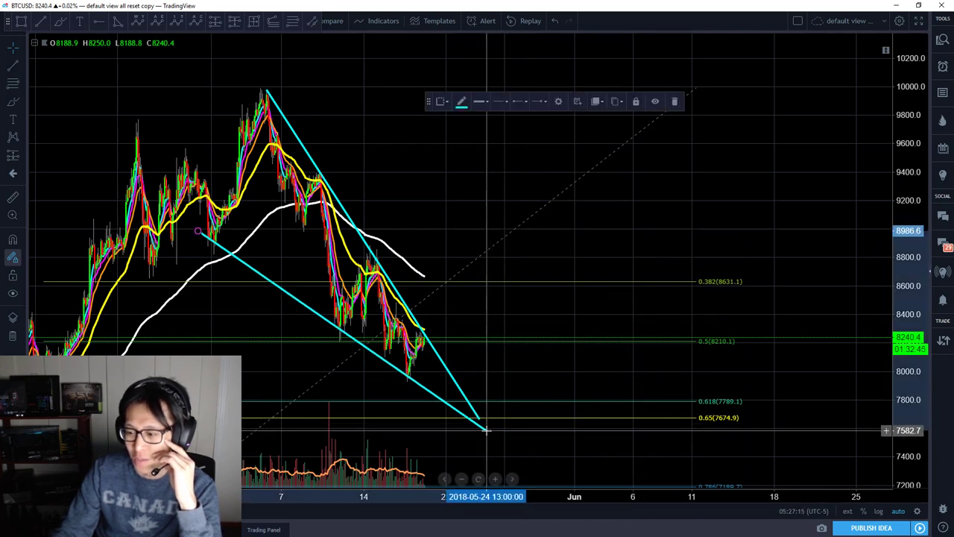
{"action": "left_click", "coordinate": [560, 390]}
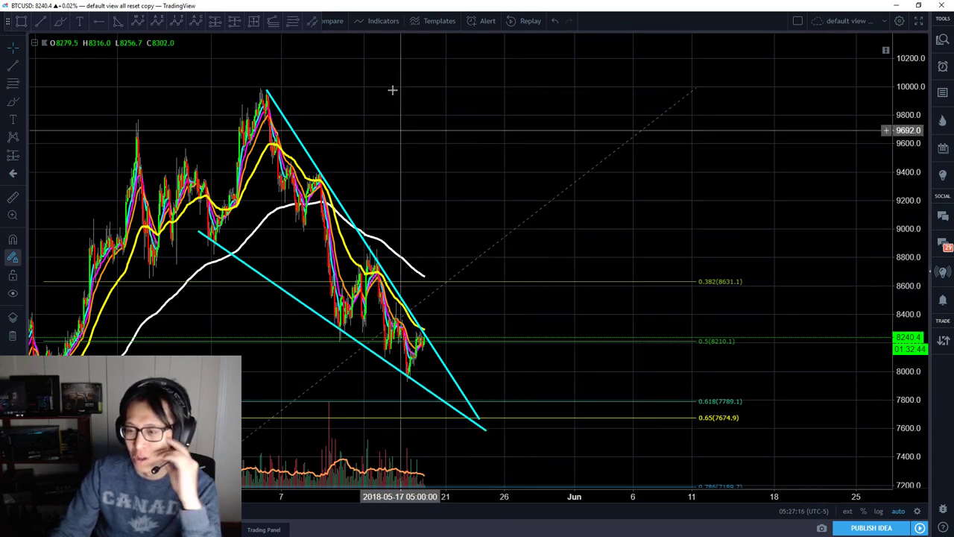
Draw an Elliott impulse wave from about 9981.9 through 9007.6, 9398.7, 8309.1 and 8773.6, ending at the latest swing low
{"action": "left_click", "coordinate": [175, 22]}
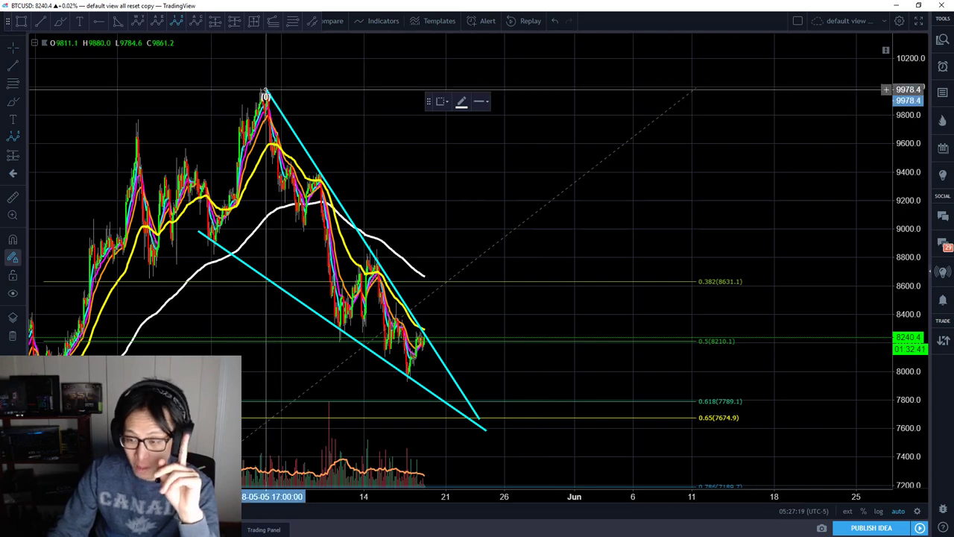
{"action": "left_click", "coordinate": [266, 90]}
{"action": "left_click", "coordinate": [301, 228]}
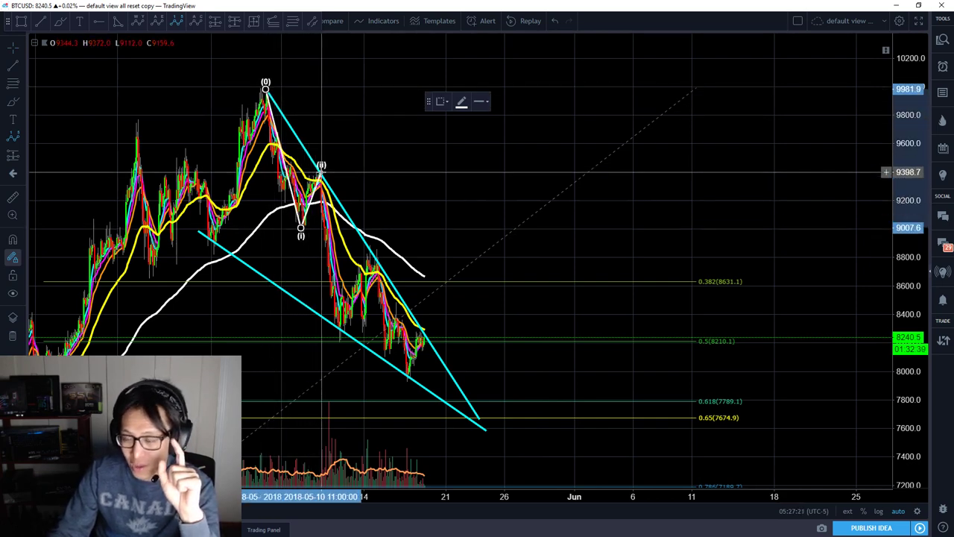
{"action": "left_click", "coordinate": [321, 172]}
{"action": "left_click", "coordinate": [341, 326]}
{"action": "left_click", "coordinate": [376, 255]}
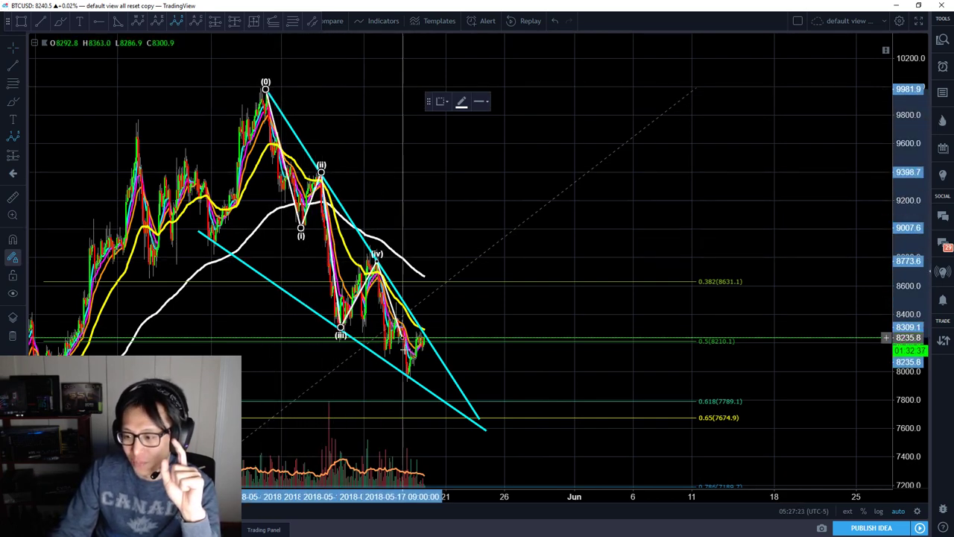
{"action": "left_click", "coordinate": [410, 376]}
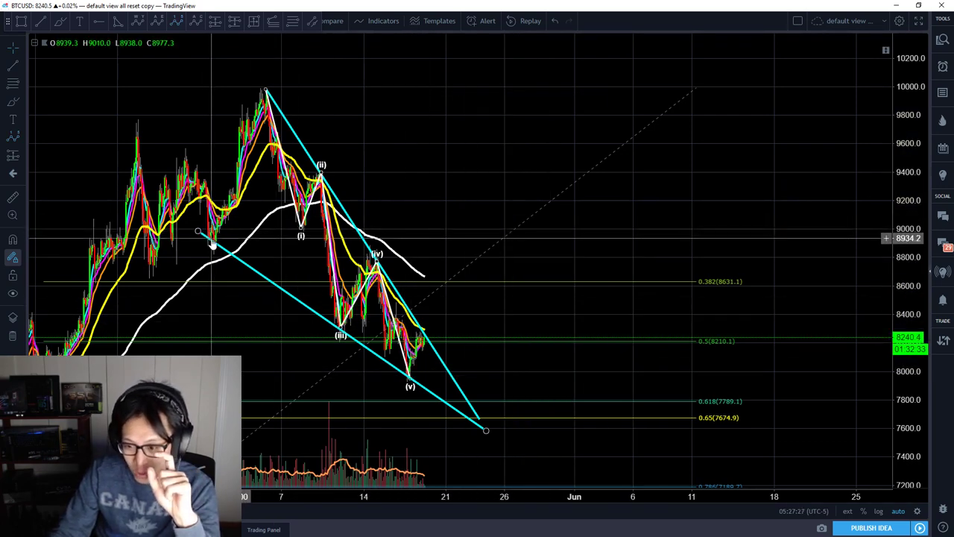
Lower wave point (i) slightly onto its swing low and move the lower trend line's start to about 8784.1
{"action": "mouse_move", "coordinate": [301, 223]}
{"action": "left_mouse_down"}
{"action": "mouse_move", "coordinate": [213, 246]}
{"action": "mouse_move", "coordinate": [312, 239]}
{"action": "mouse_move", "coordinate": [304, 233]}
{"action": "left_mouse_up"}
{"action": "left_click", "coordinate": [276, 258]}
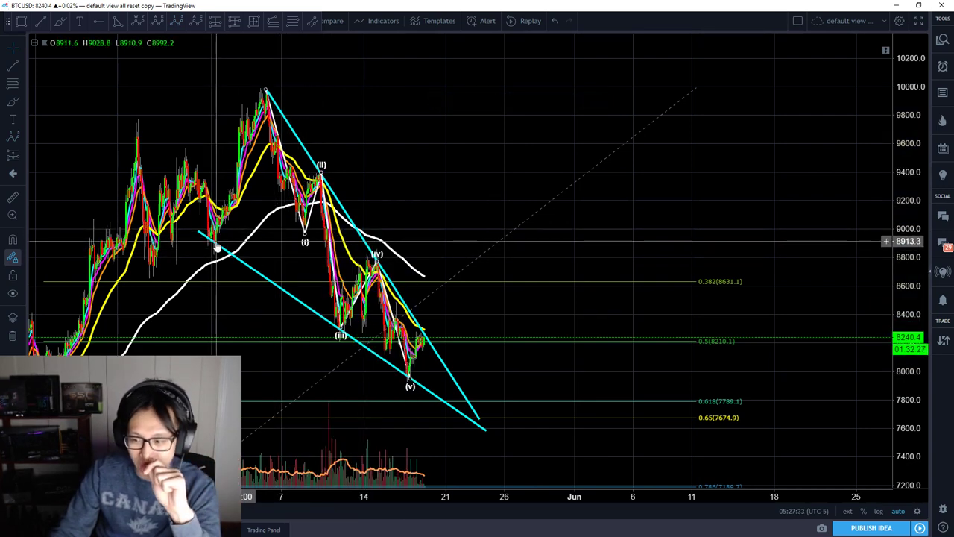
{"action": "mouse_move", "coordinate": [201, 236]}
{"action": "left_mouse_down"}
{"action": "mouse_move", "coordinate": [290, 276]}
{"action": "mouse_move", "coordinate": [301, 300]}
{"action": "mouse_move", "coordinate": [224, 259]}
{"action": "left_mouse_up"}
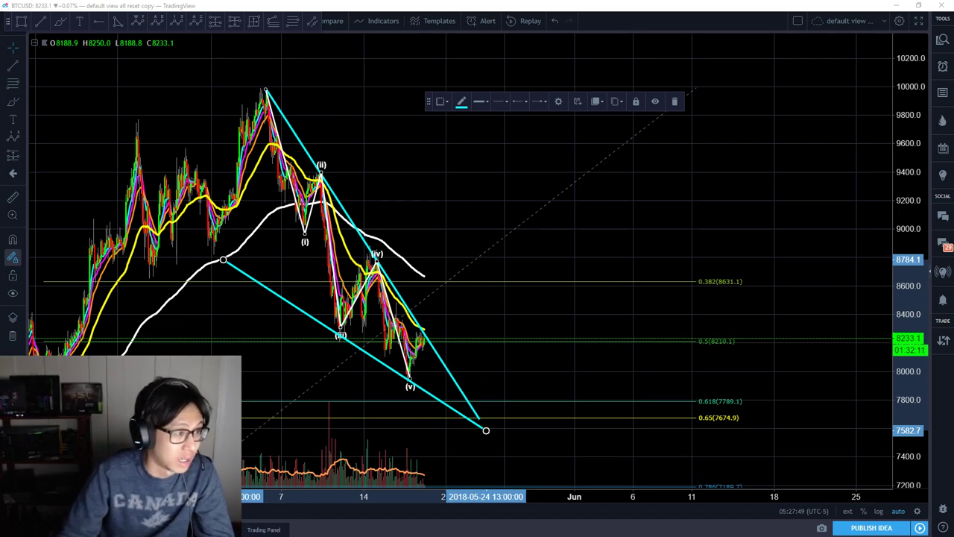
Consult the downtrend leading diagonal diagram in the browser, and fine-tune wave point (i) on the BTCUSD chart
{"action": "key", "text": "alt+Tab"}
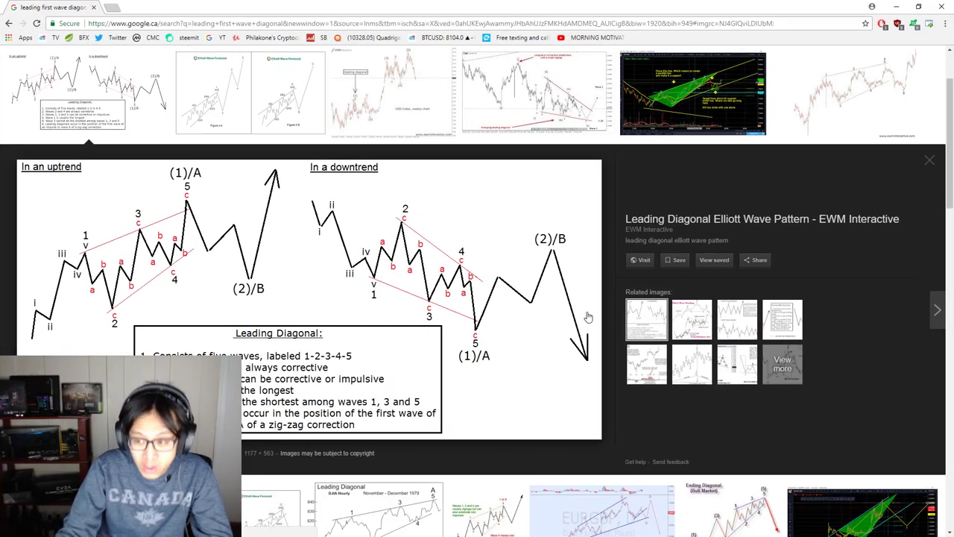
{"action": "left_click_drag", "start_coordinate": [492, 6], "coordinate": [0, 160]}
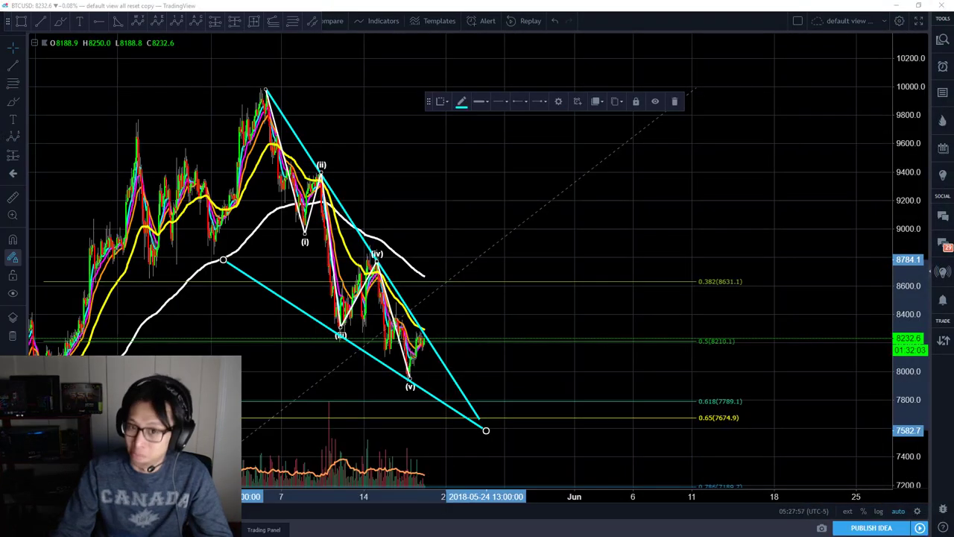
{"action": "left_click", "coordinate": [458, 198]}
{"action": "mouse_move", "coordinate": [304, 234]}
{"action": "left_mouse_down"}
{"action": "mouse_move", "coordinate": [292, 313]}
{"action": "mouse_move", "coordinate": [305, 240]}
{"action": "left_mouse_up"}
{"action": "left_click", "coordinate": [409, 163]}
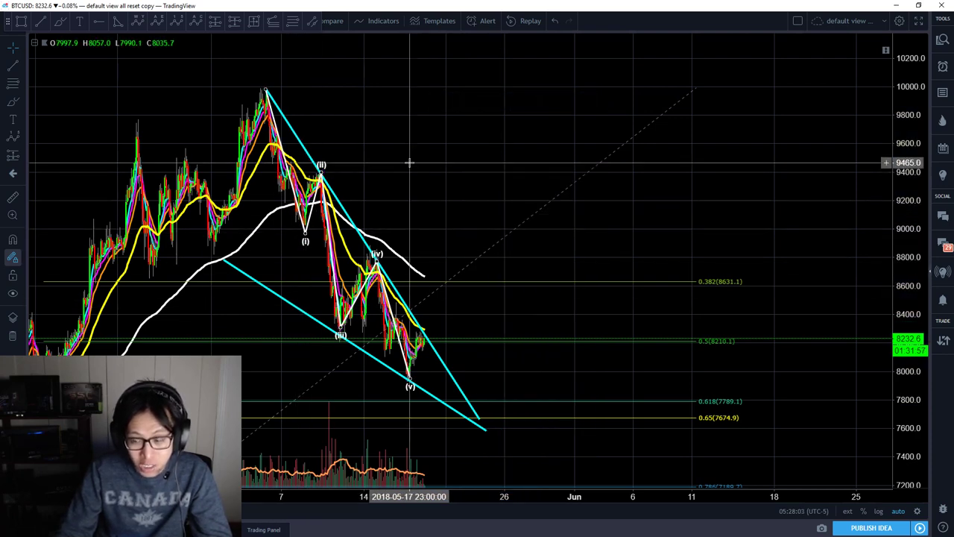
Move the lower trend line's starting point up and earlier, to just under 9000
{"action": "left_click_drag", "start_coordinate": [227, 260], "coordinate": [190, 232]}
{"action": "right_click", "coordinate": [594, 228]}
{"action": "left_click", "coordinate": [440, 206]}
{"action": "right_click", "coordinate": [433, 202]}
{"action": "left_click", "coordinate": [415, 198]}
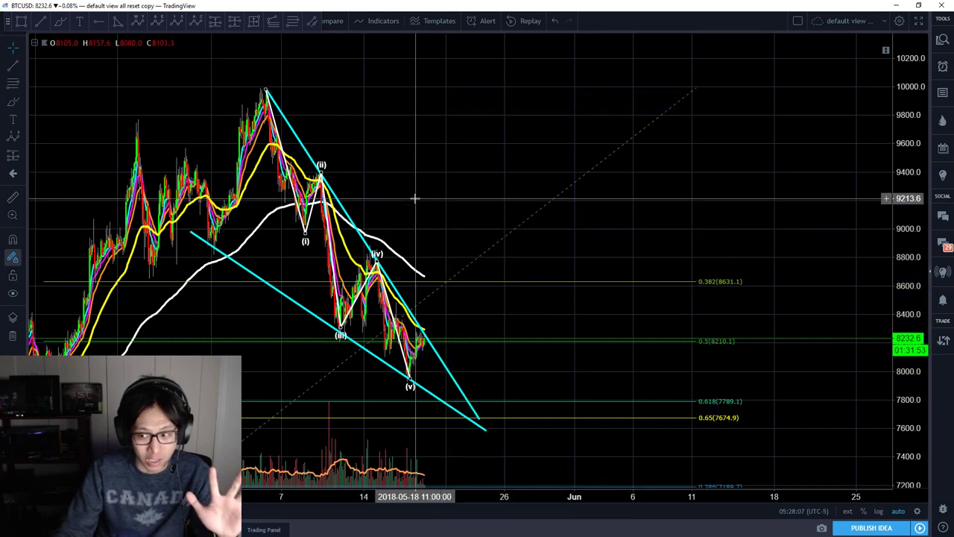
{"action": "right_click", "coordinate": [414, 198]}
{"action": "left_click", "coordinate": [411, 170]}
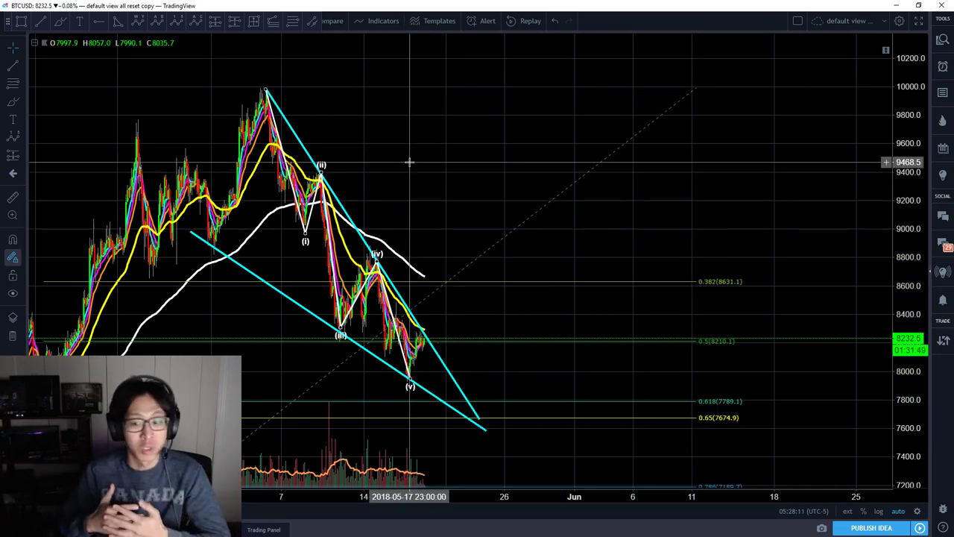
Shift the lower trend line's starting point slightly earlier and higher, to just above 9000
{"action": "mouse_move", "coordinate": [400, 152]}
{"action": "left_mouse_down"}
{"action": "mouse_move", "coordinate": [416, 153]}
{"action": "mouse_move", "coordinate": [409, 158]}
{"action": "left_mouse_up"}
{"action": "right_click", "coordinate": [417, 153]}
{"action": "right_click", "coordinate": [404, 152]}
{"action": "left_click", "coordinate": [401, 153]}
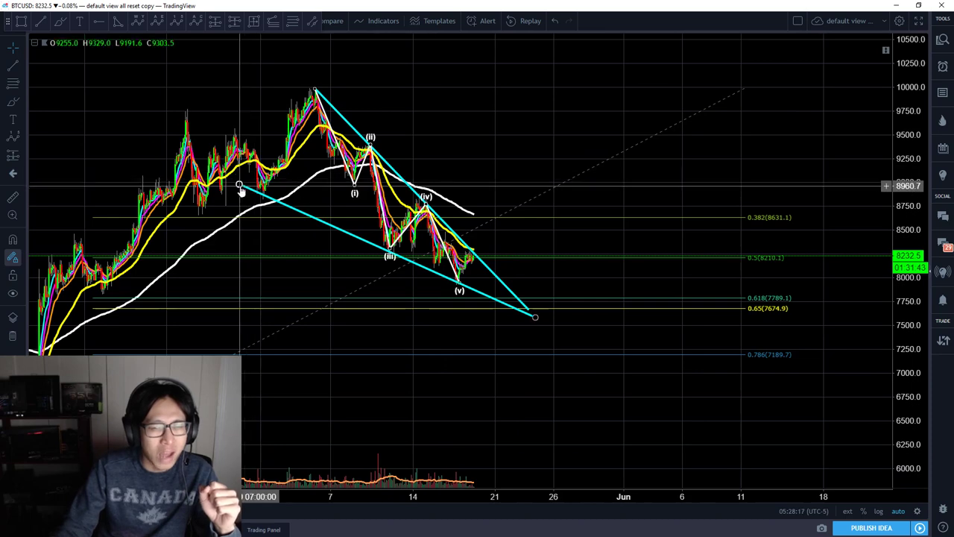
{"action": "left_click", "coordinate": [237, 181]}
{"action": "right_click", "coordinate": [496, 230]}
{"action": "left_click", "coordinate": [502, 237]}
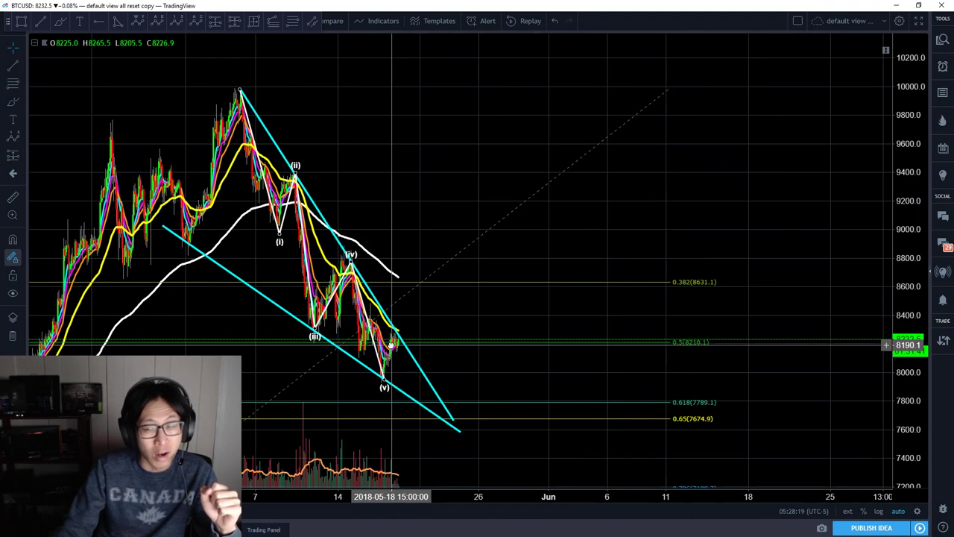
Move the lower trend line's end point to about 7633.4 on 2018-05-23, just below the upper trend line's end
{"action": "left_click_drag", "start_coordinate": [459, 430], "coordinate": [454, 426]}
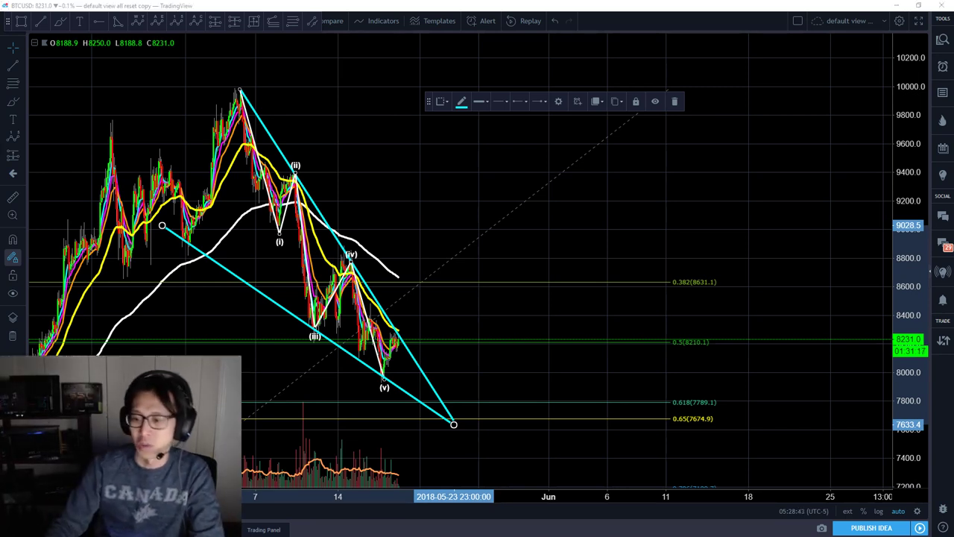
{"action": "left_click", "coordinate": [365, 194]}
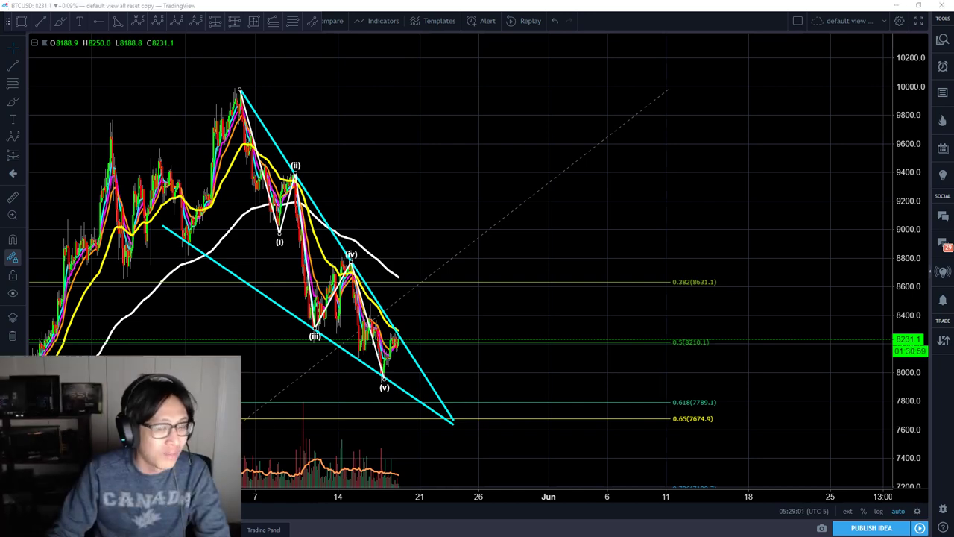
Switch to the browser, search the web for "elliot wave pdf" and open the Elliott Wave Principle PDF, leaving only the document open
{"action": "left_click_drag", "start_coordinate": [0, 112], "coordinate": [471, 139]}
{"action": "type", "text": "elliot"}
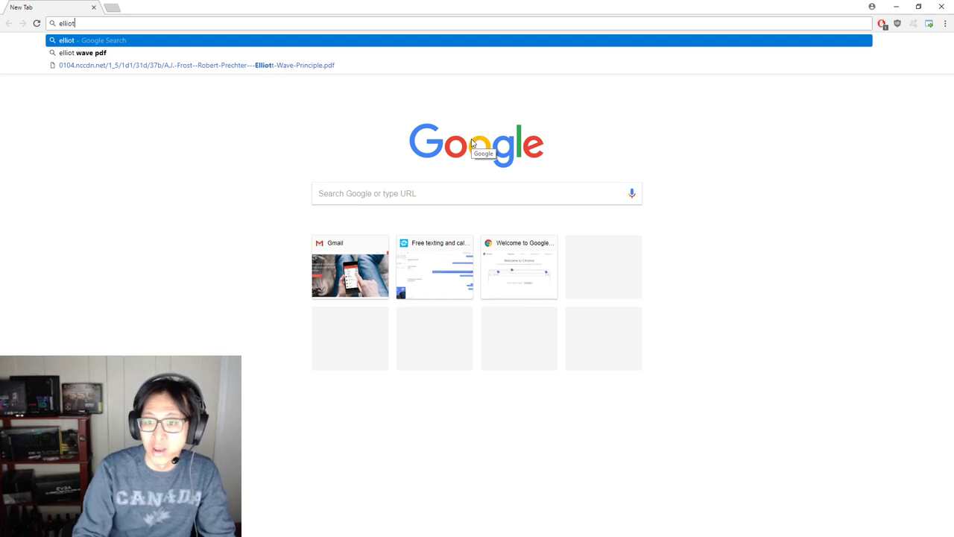
{"action": "key", "text": "Down"}
{"action": "key", "text": "Return"}
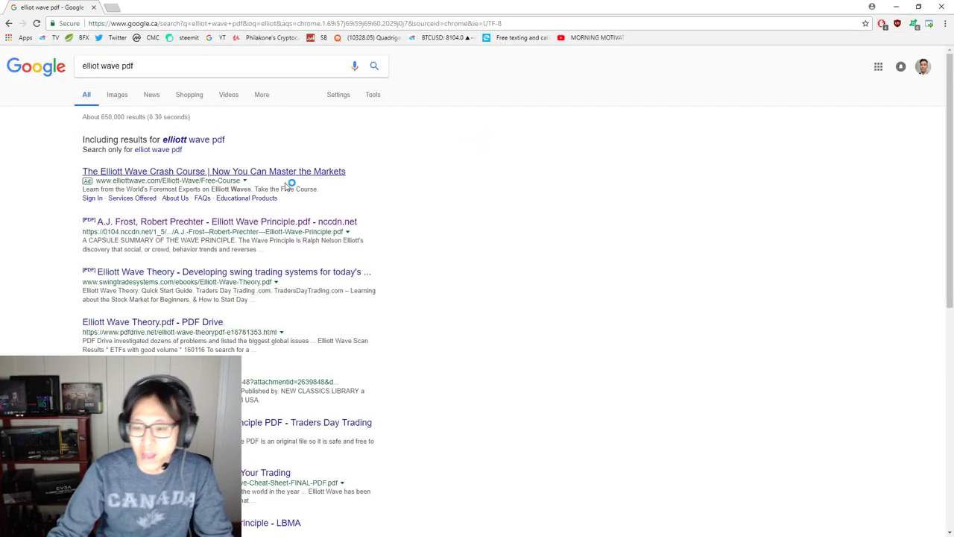
{"action": "left_click", "coordinate": [237, 222]}
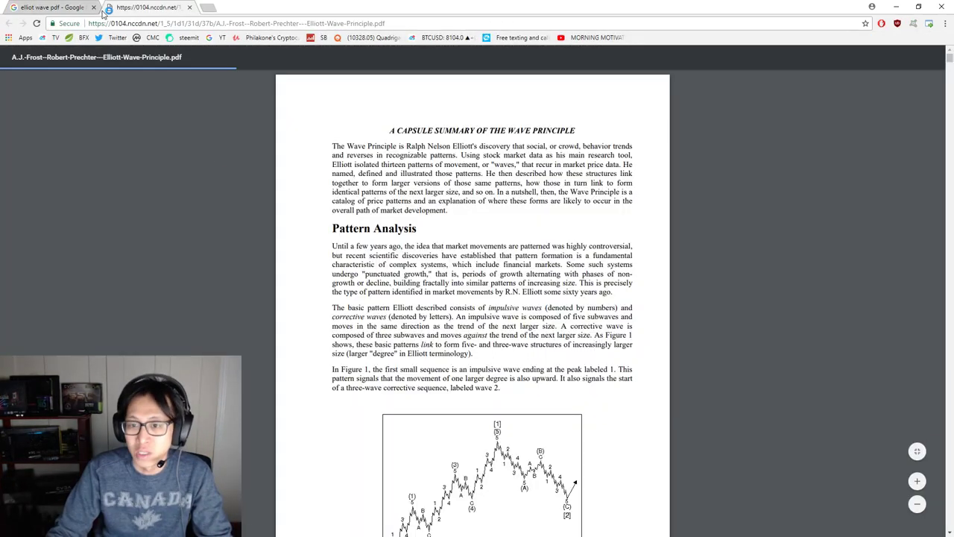
{"action": "left_click", "coordinate": [94, 7]}
Find "ending diagonal" in the PDF and examine the Lesson 5 rules with Figures 1-15 and 1-16
{"action": "key", "text": "ctrl+f"}
{"action": "type", "text": "ending diagonal"}
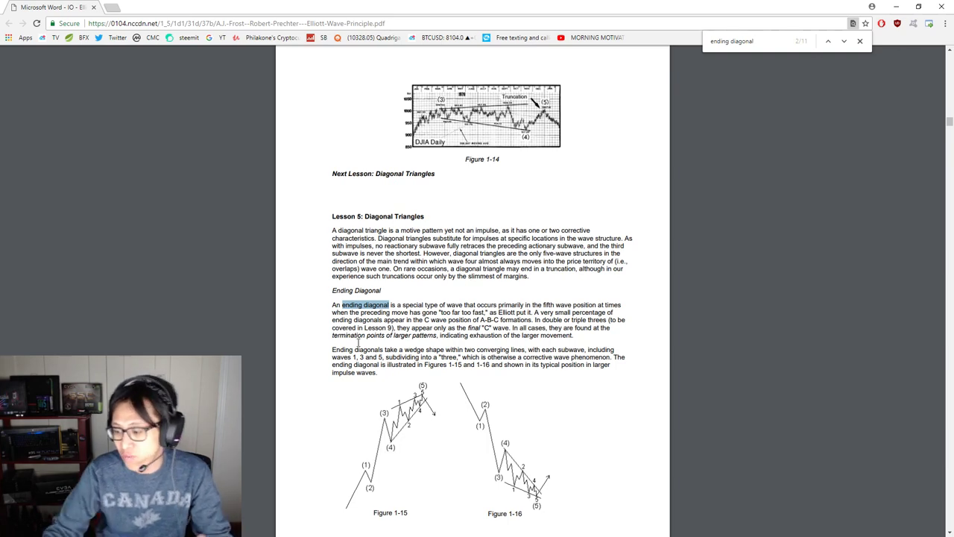
{"action": "scroll", "coordinate": [372, 477], "scroll_direction": "down", "scroll_amount": 1}
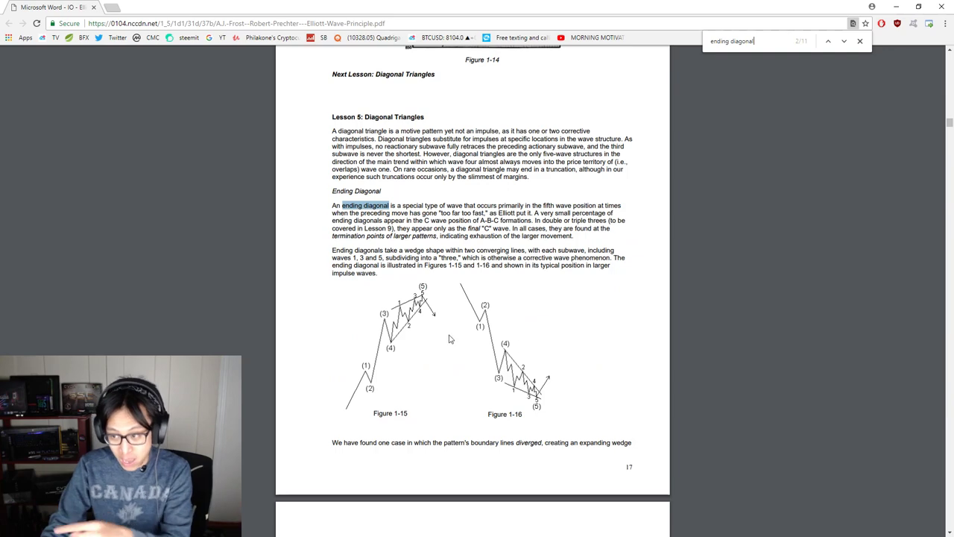
{"action": "scroll", "coordinate": [521, 344], "scroll_direction": "down", "scroll_amount": 1}
{"action": "scroll", "coordinate": [522, 342], "scroll_direction": "up", "scroll_amount": 4}
{"action": "scroll", "coordinate": [522, 341], "scroll_direction": "down", "scroll_amount": 3}
{"action": "scroll", "coordinate": [522, 341], "scroll_direction": "down", "scroll_amount": 1}
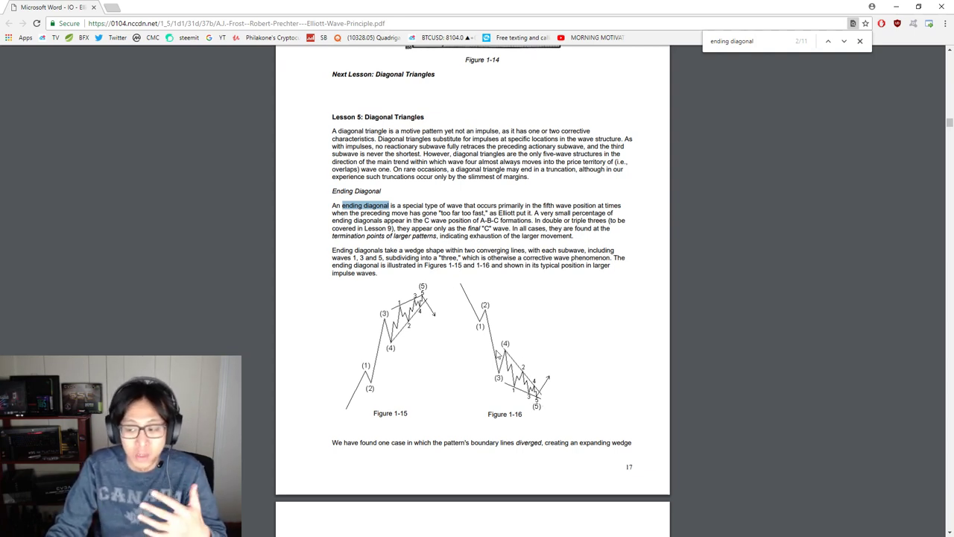
{"action": "scroll", "coordinate": [544, 399], "scroll_direction": "down", "scroll_amount": 7}
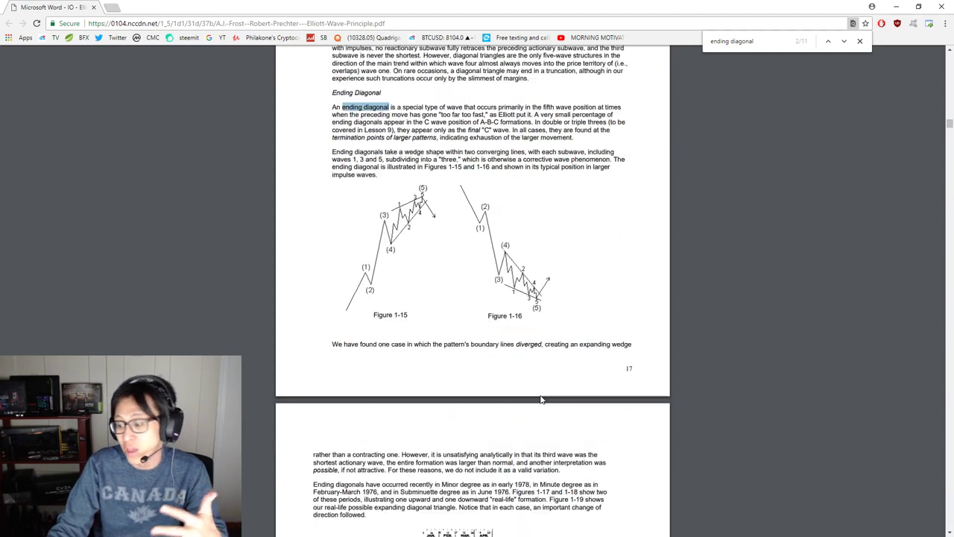
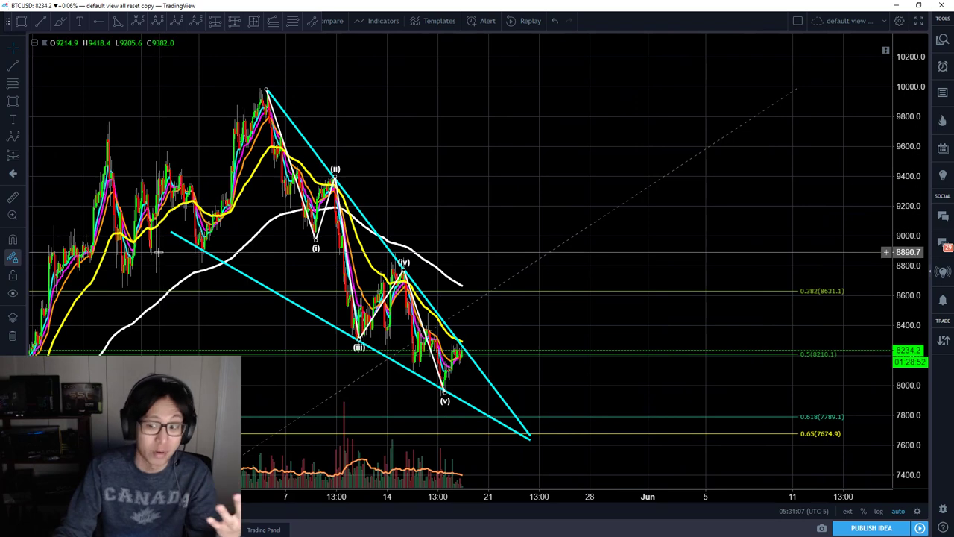
Return to TradingView and remove all drawings from the BTCUSD chart, keeping the indicators
{"action": "right_click", "coordinate": [564, 132]}
{"action": "left_click_drag", "start_coordinate": [459, 144], "coordinate": [489, 135]}
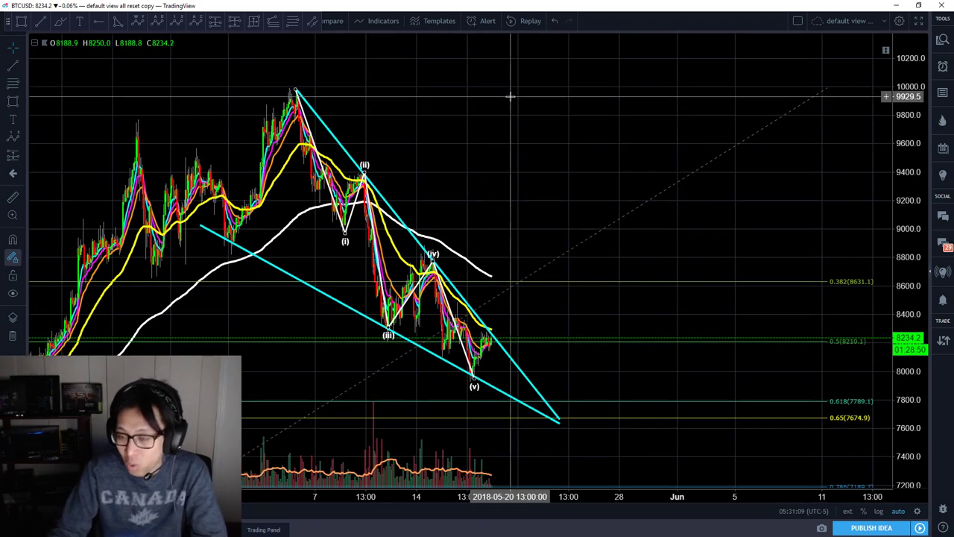
{"action": "right_click", "coordinate": [500, 107]}
{"action": "mouse_move", "coordinate": [558, 339]}
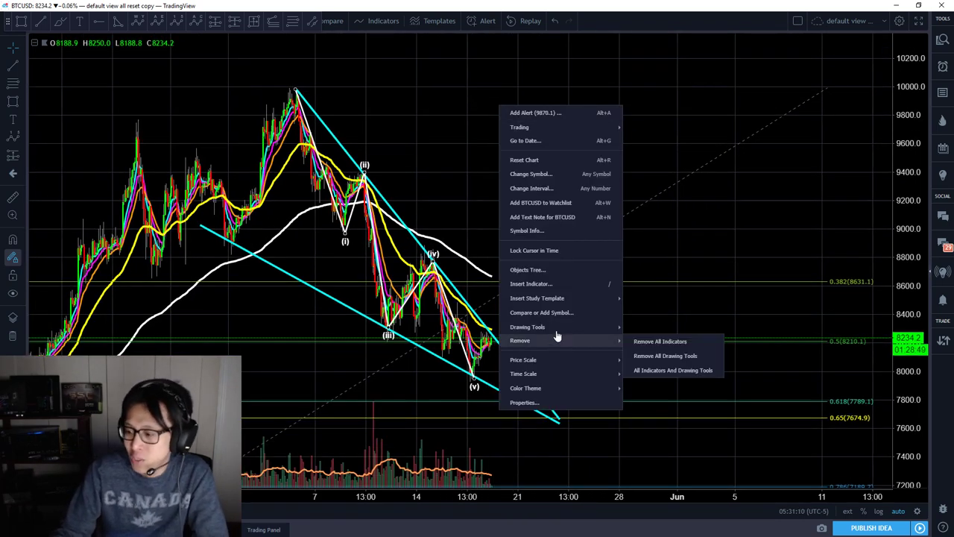
{"action": "left_click", "coordinate": [664, 357]}
Move the floating drawing toolbar off the chart header into the empty upper area of the price chart
{"action": "right_click", "coordinate": [582, 105]}
{"action": "left_click_drag", "start_coordinate": [581, 105], "coordinate": [495, 171]}
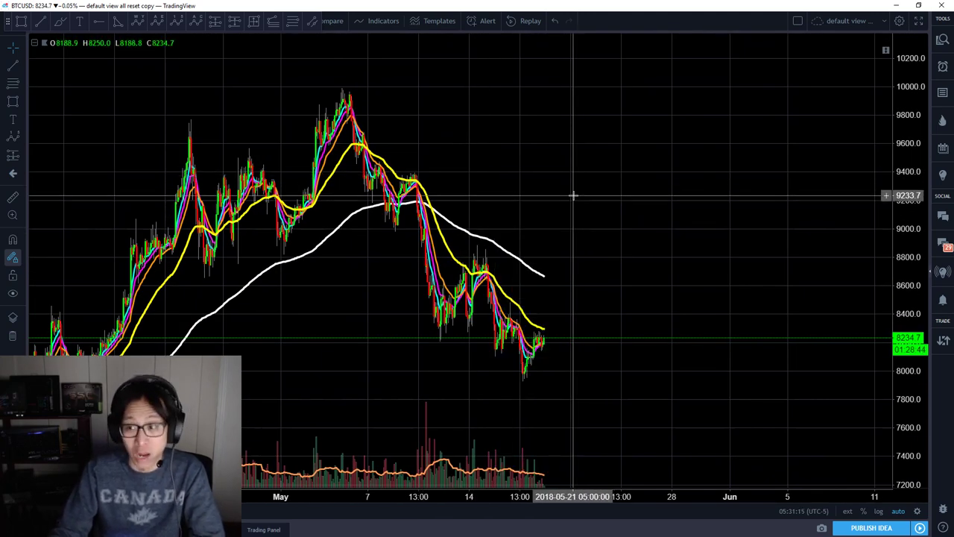
{"action": "double_click", "coordinate": [573, 195]}
{"action": "mouse_move", "coordinate": [9, 22]}
{"action": "left_mouse_down"}
{"action": "mouse_move", "coordinate": [564, 38]}
{"action": "mouse_move", "coordinate": [564, 50]}
{"action": "left_mouse_up"}
{"action": "left_click_drag", "start_coordinate": [563, 318], "coordinate": [505, 283]}
{"action": "left_click_drag", "start_coordinate": [581, 270], "coordinate": [500, 270]}
{"action": "double_click", "coordinate": [500, 271]}
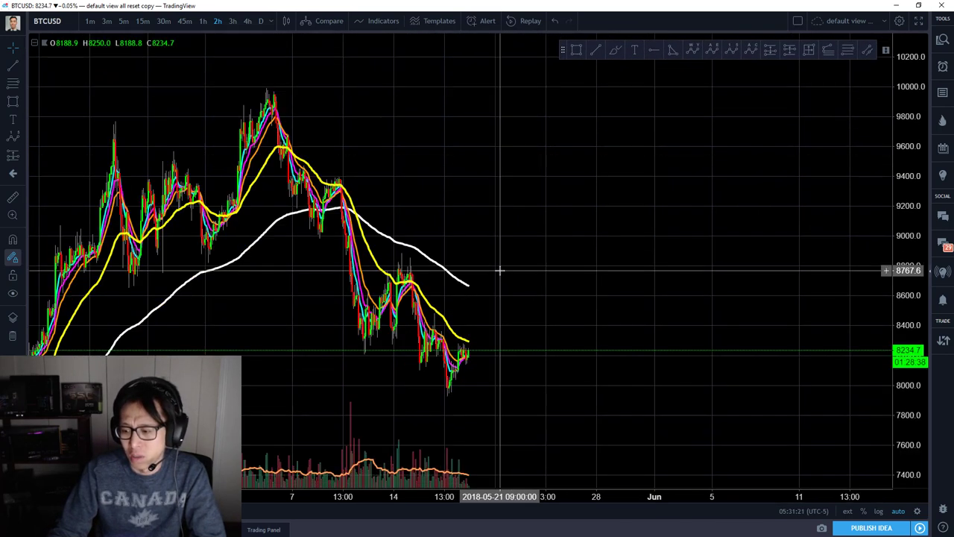
Examine the BTCUSD decline from the early-May high to the mid-May lows on the two-hour chart
{"action": "scroll", "coordinate": [508, 265], "scroll_direction": "up", "scroll_amount": 1}
{"action": "left_click_drag", "start_coordinate": [457, 223], "coordinate": [521, 211]}
{"action": "scroll", "coordinate": [522, 211], "scroll_direction": "up", "scroll_amount": 2}
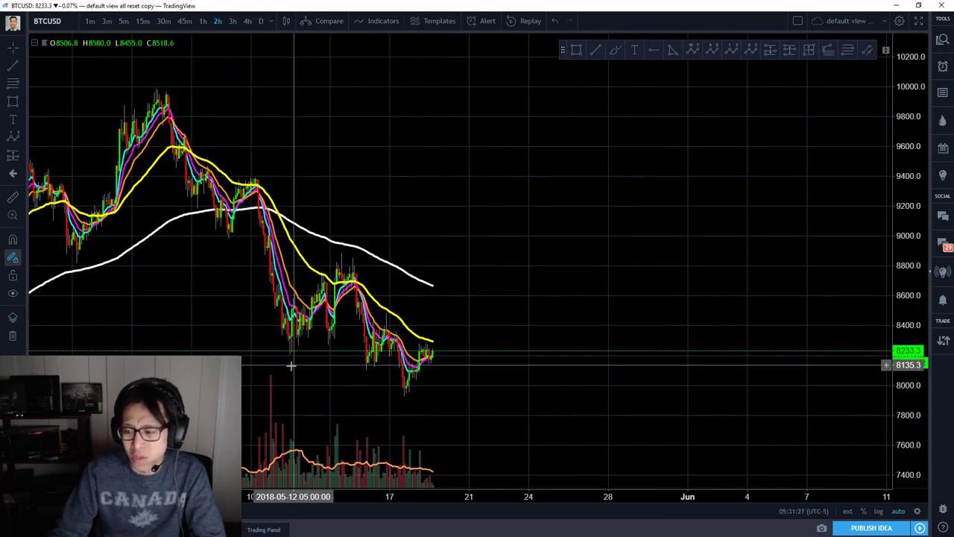
{"action": "scroll", "coordinate": [417, 238], "scroll_direction": "up", "scroll_amount": 1}
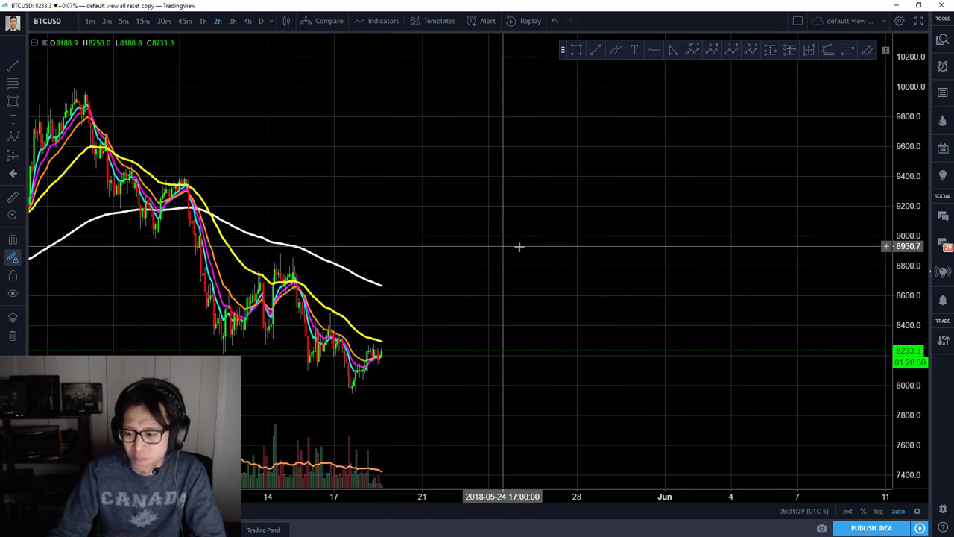
{"action": "left_click_drag", "start_coordinate": [480, 235], "coordinate": [506, 234]}
{"action": "right_click", "coordinate": [530, 230]}
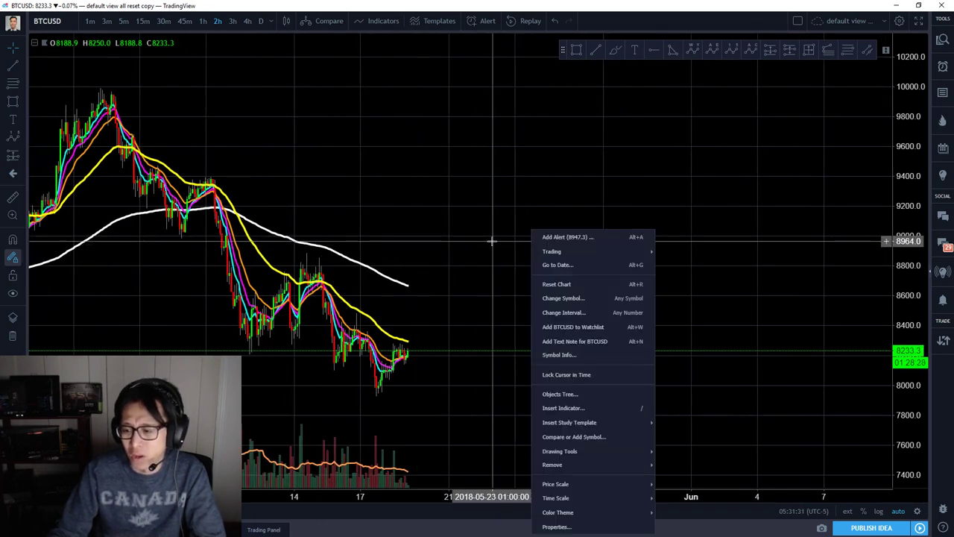
{"action": "left_click", "coordinate": [397, 249]}
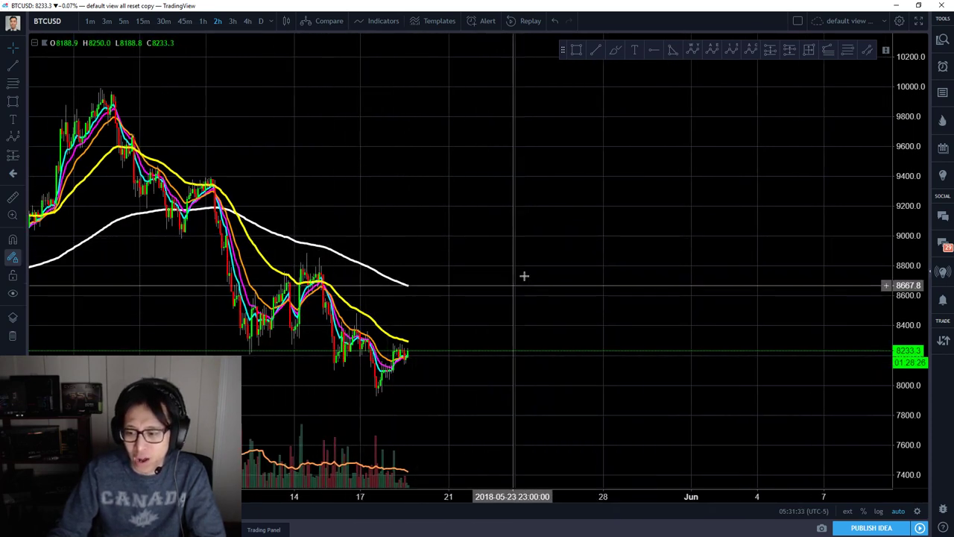
{"action": "scroll", "coordinate": [447, 194], "scroll_direction": "down", "scroll_amount": 3}
{"action": "scroll", "coordinate": [496, 168], "scroll_direction": "up", "scroll_amount": 2}
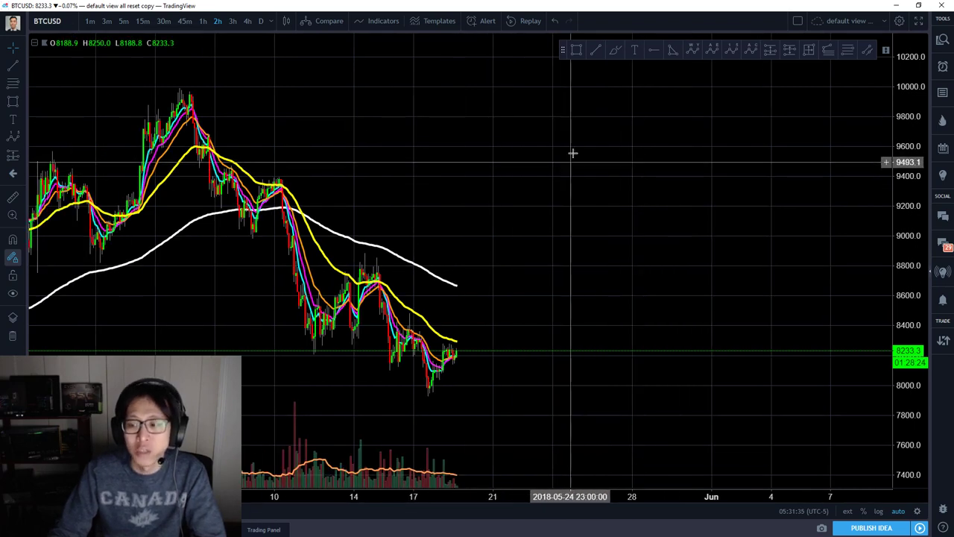
{"action": "scroll", "coordinate": [575, 145], "scroll_direction": "up", "scroll_amount": 2}
{"action": "left_click_drag", "start_coordinate": [488, 160], "coordinate": [642, 184]}
{"action": "right_click", "coordinate": [643, 184]}
{"action": "left_click", "coordinate": [567, 197]}
{"action": "scroll", "coordinate": [566, 198], "scroll_direction": "up", "scroll_amount": 2}
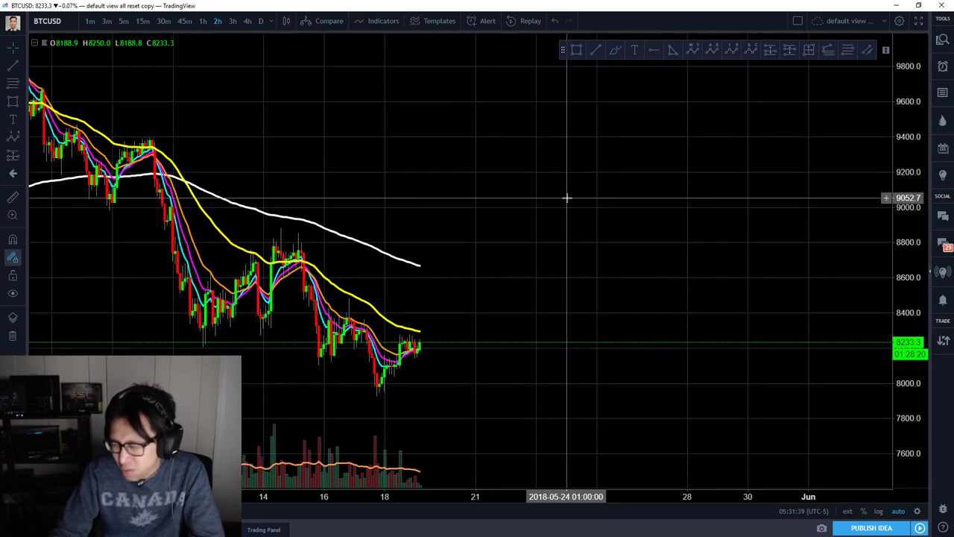
Draw an Elliott ABC correction from the high near 9988.9, with (A) near 8977.3, (B) near 9400 and (C) near 8200
{"action": "scroll", "coordinate": [623, 131], "scroll_direction": "down", "scroll_amount": 2}
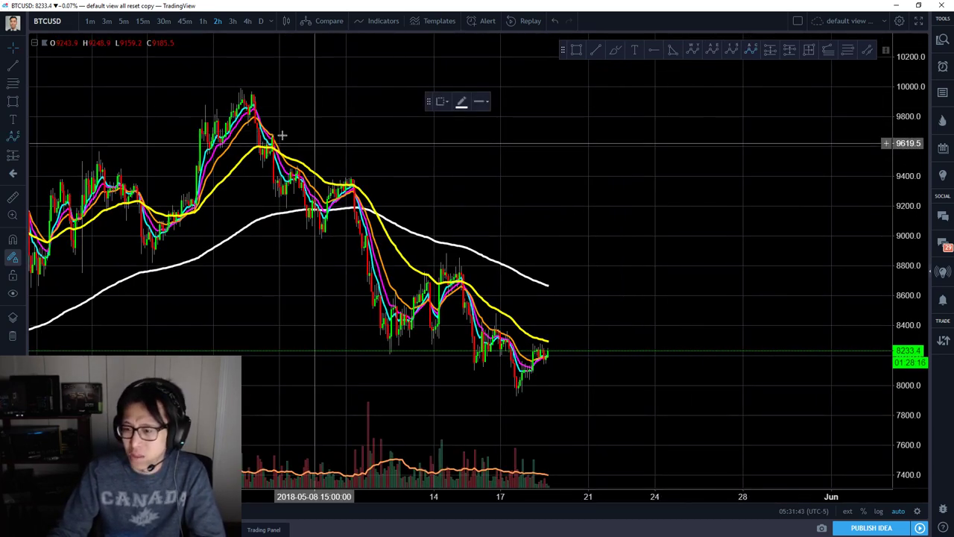
{"action": "left_click", "coordinate": [243, 87]}
{"action": "left_click", "coordinate": [321, 237]}
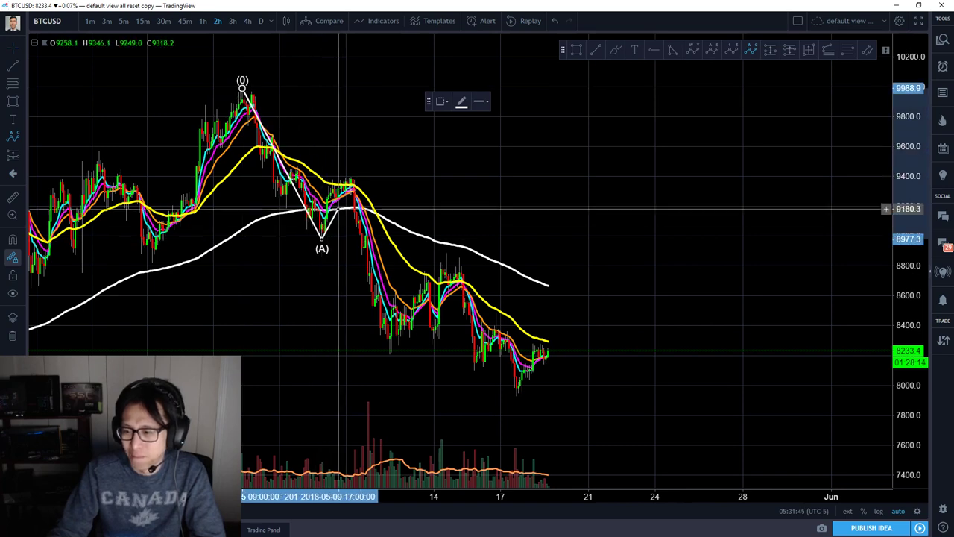
{"action": "left_click", "coordinate": [351, 175]}
{"action": "left_click", "coordinate": [390, 356]}
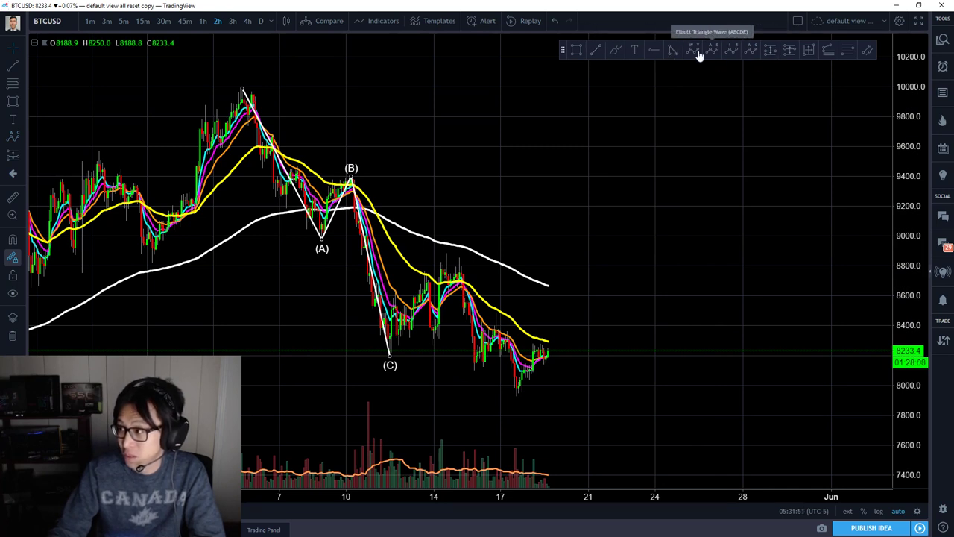
Add a WXY Elliott count from the early-May high, placing W near 8015.5, X near 8993.9 and Y near 7870
{"action": "left_click", "coordinate": [386, 382]}
{"action": "left_click", "coordinate": [457, 235]}
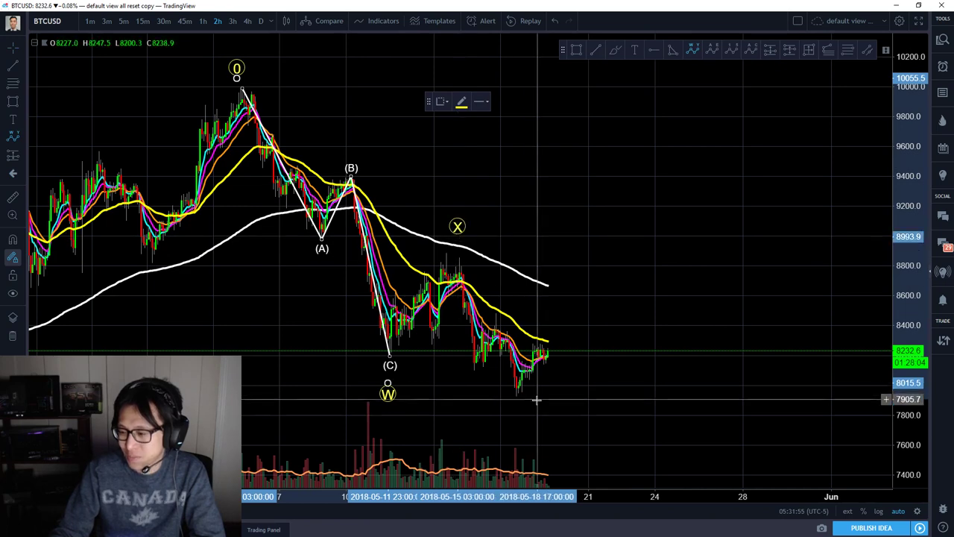
{"action": "left_click", "coordinate": [517, 404]}
{"action": "left_click", "coordinate": [655, 346]}
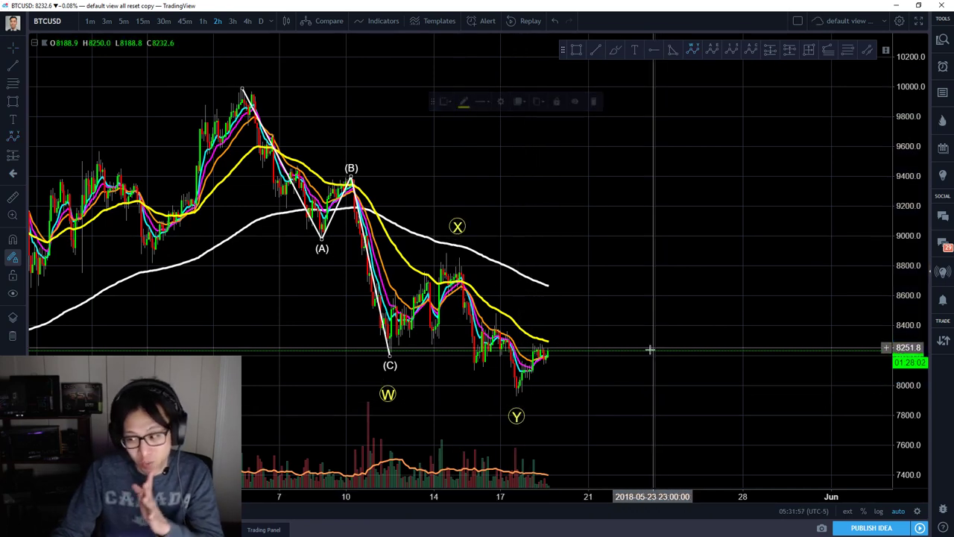
{"action": "mouse_move", "coordinate": [644, 410]}
{"action": "left_mouse_down"}
{"action": "mouse_move", "coordinate": [629, 411]}
{"action": "mouse_move", "coordinate": [638, 411]}
{"action": "left_mouse_up"}
{"action": "left_click_drag", "start_coordinate": [512, 413], "coordinate": [514, 415]}
{"action": "left_click", "coordinate": [636, 399]}
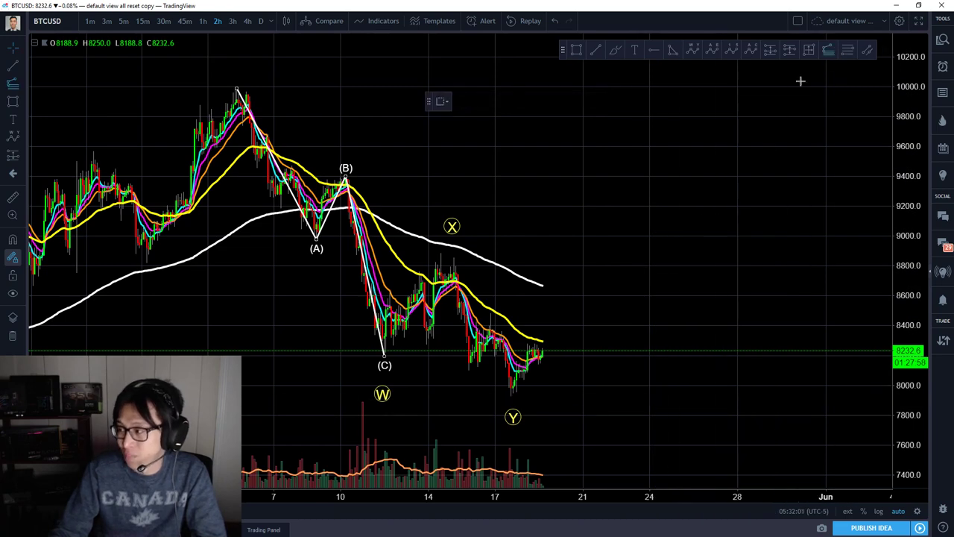
Draw a Fibonacci extension from the mid-May high near 8877.4 to about 8100, projected from about 8480 after the latest candles
{"action": "left_click", "coordinate": [441, 251]}
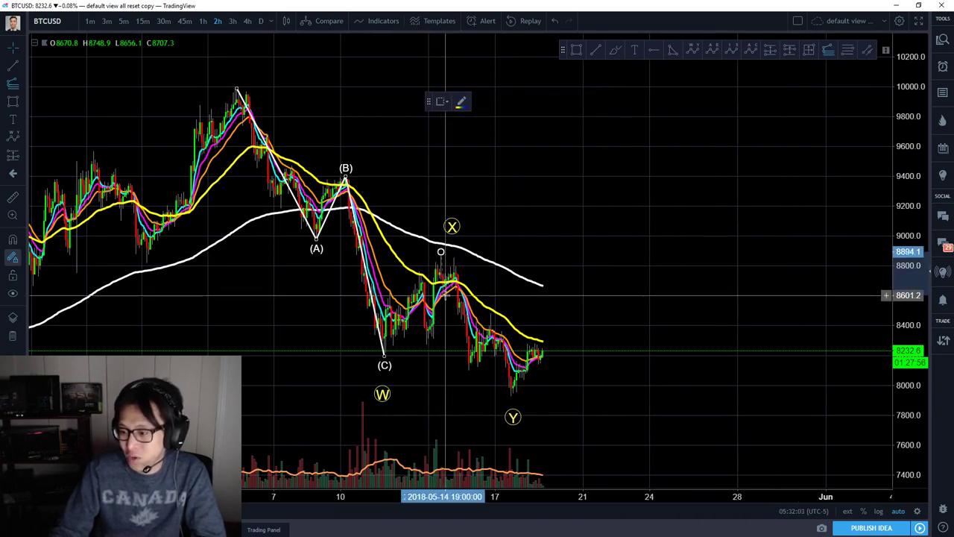
{"action": "key", "text": "Escape"}
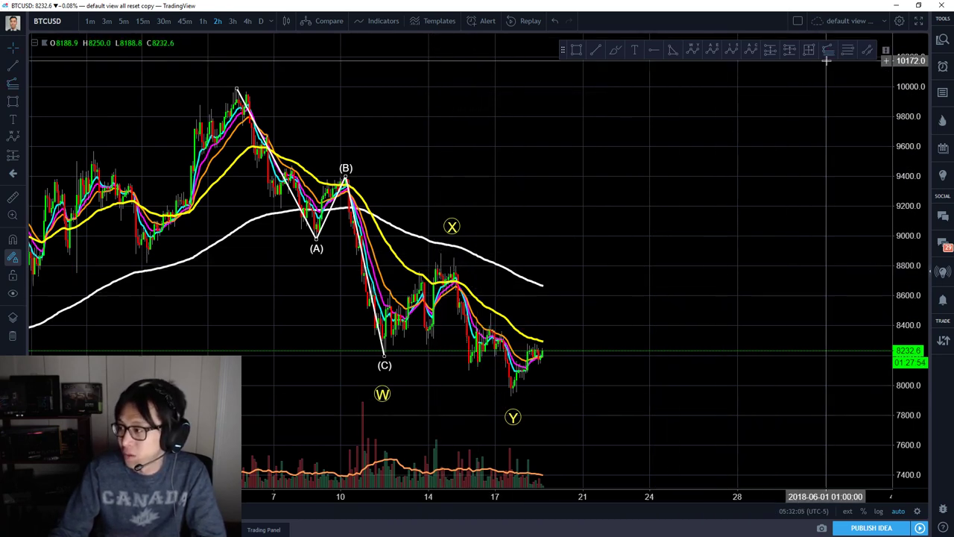
{"action": "left_click", "coordinate": [827, 57]}
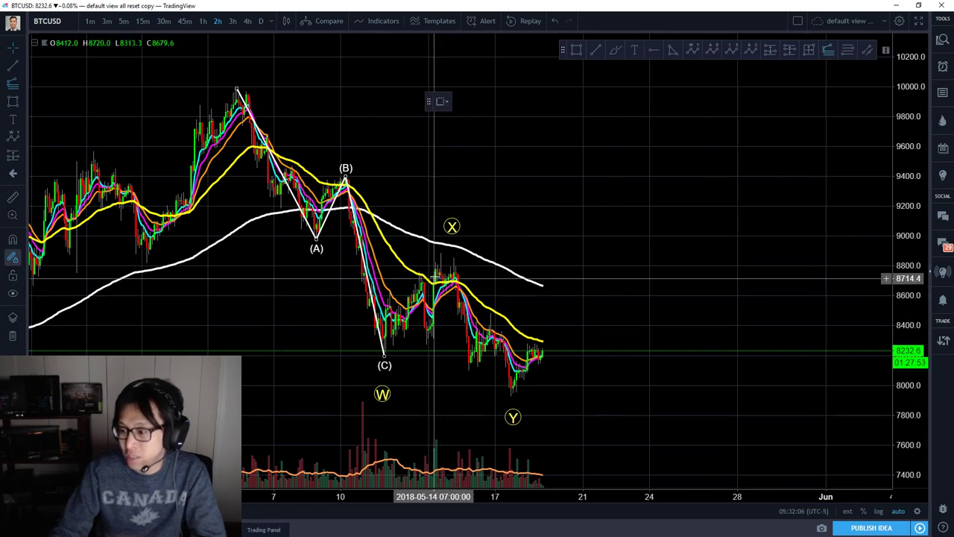
{"action": "left_click", "coordinate": [443, 254]}
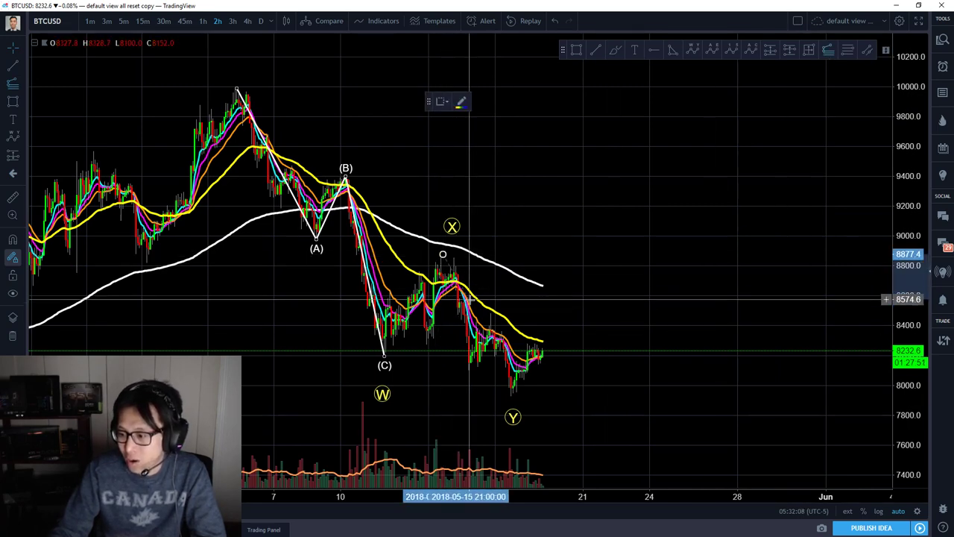
{"action": "left_click", "coordinate": [487, 370]}
{"action": "left_click", "coordinate": [654, 313]}
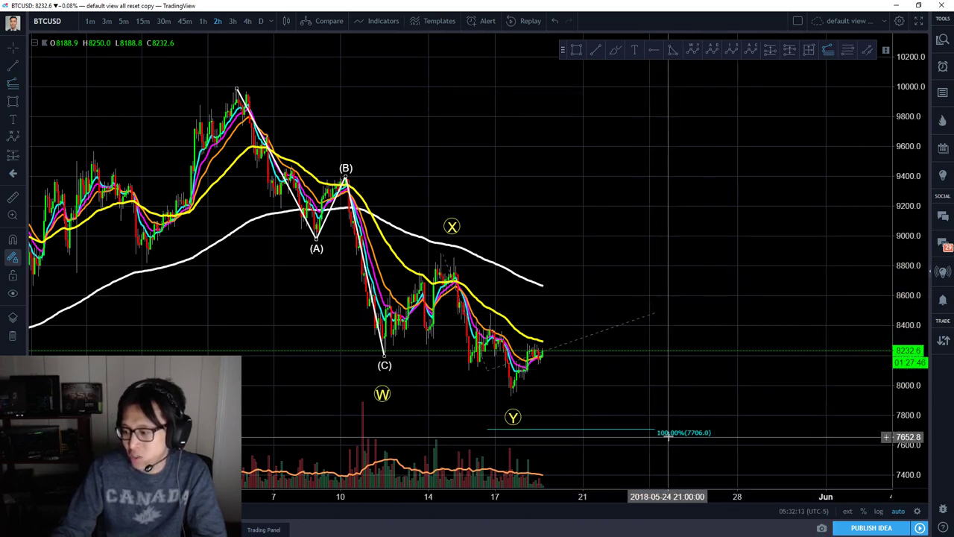
Bring back the indicator panes above the price chart, and maximize the price chart again
{"action": "double_click", "coordinate": [622, 402]}
{"action": "right_click", "coordinate": [621, 402]}
{"action": "left_click", "coordinate": [556, 323]}
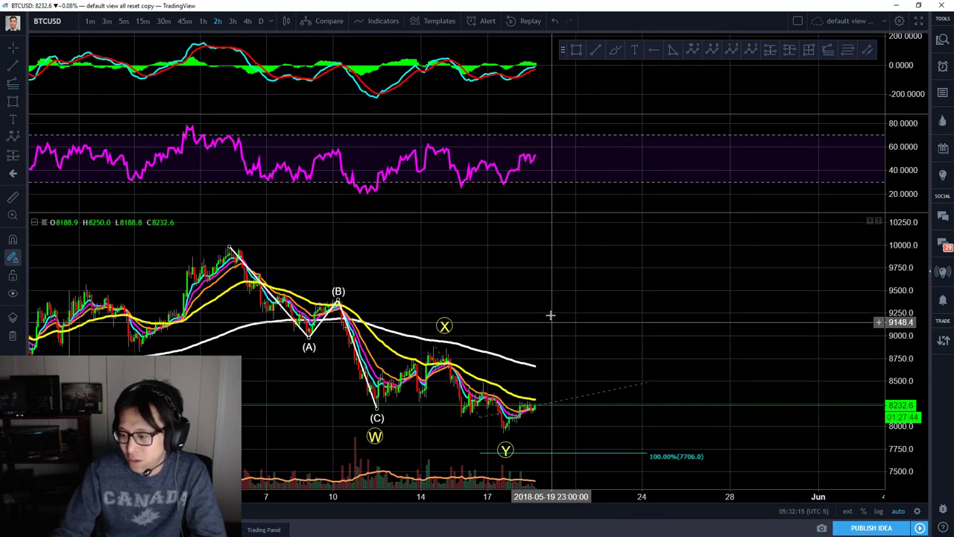
{"action": "double_click", "coordinate": [551, 316]}
{"action": "left_click_drag", "start_coordinate": [620, 205], "coordinate": [611, 204]}
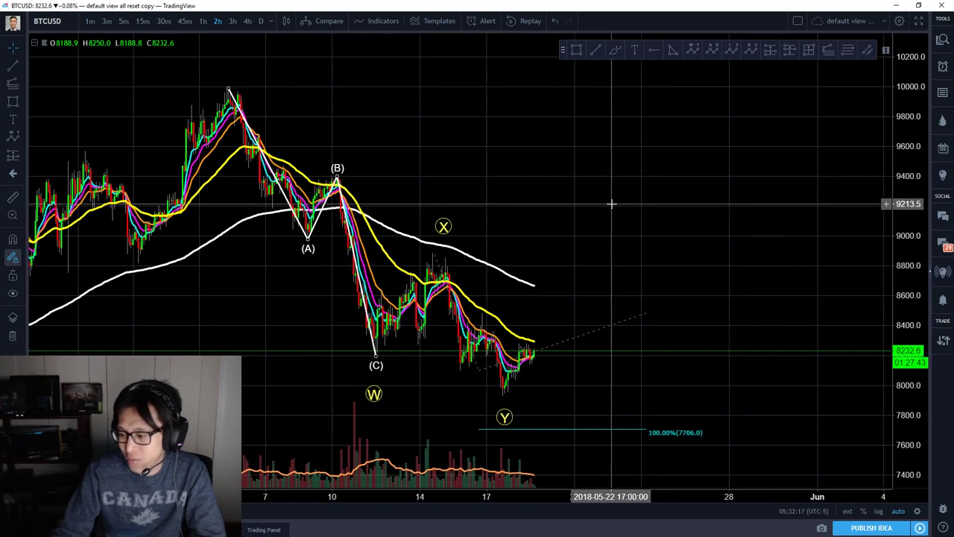
{"action": "left_click", "coordinate": [504, 410]}
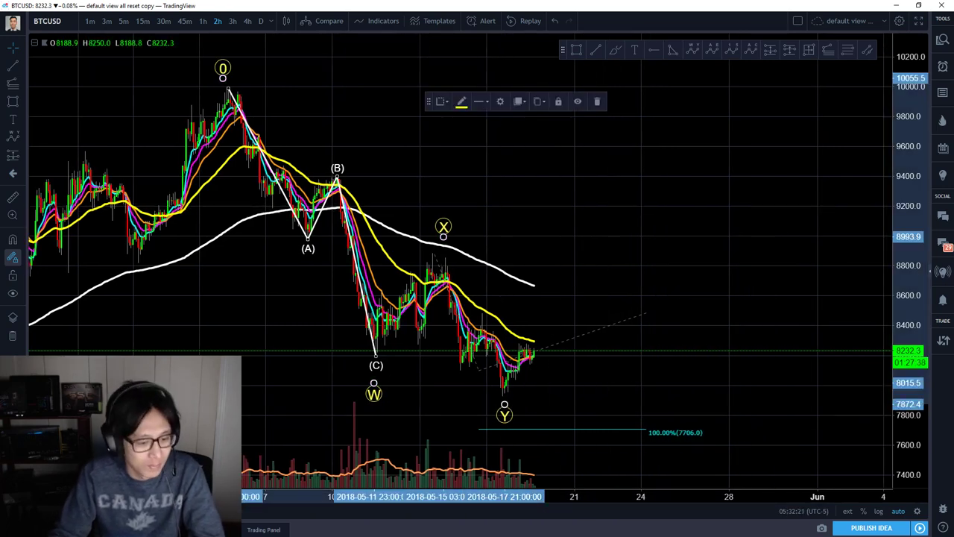
{"action": "left_click_drag", "start_coordinate": [621, 208], "coordinate": [607, 213]}
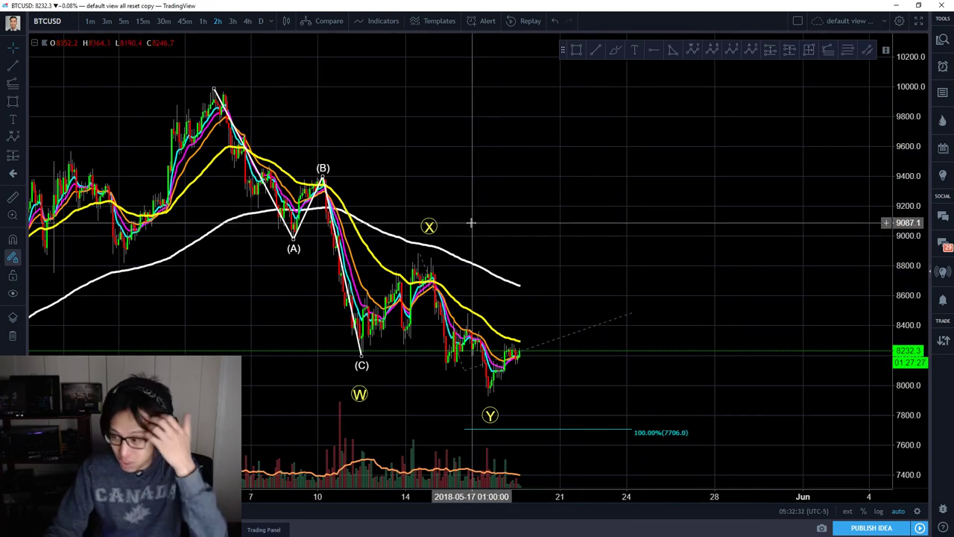
Nudge the X label over the mid-May high and draw an ABC correction from about 8880.8, with (A) 8102.0, (B) 8481.4 and (C) 7925.7
{"action": "left_click_drag", "start_coordinate": [430, 237], "coordinate": [424, 234]}
{"action": "left_click", "coordinate": [625, 212]}
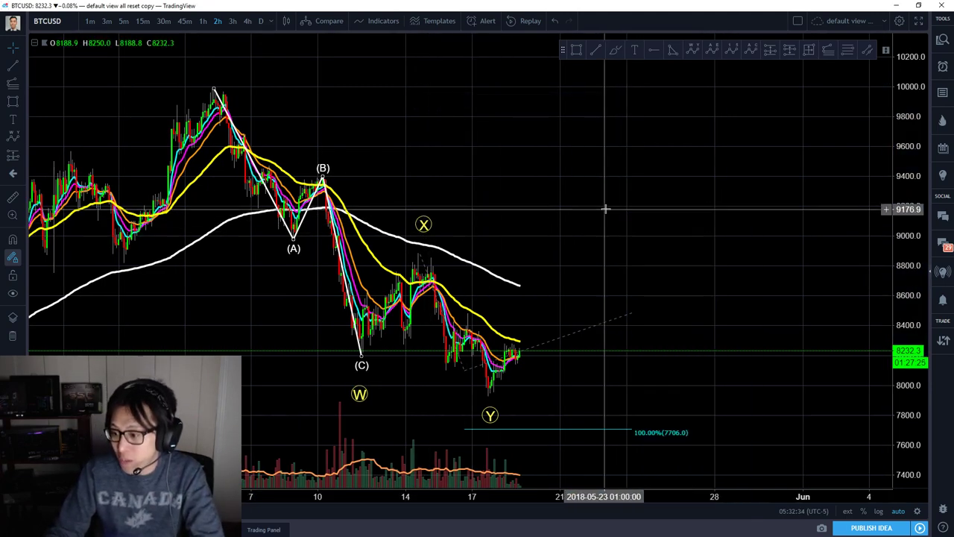
{"action": "left_click", "coordinate": [418, 257]}
{"action": "left_click", "coordinate": [446, 369]}
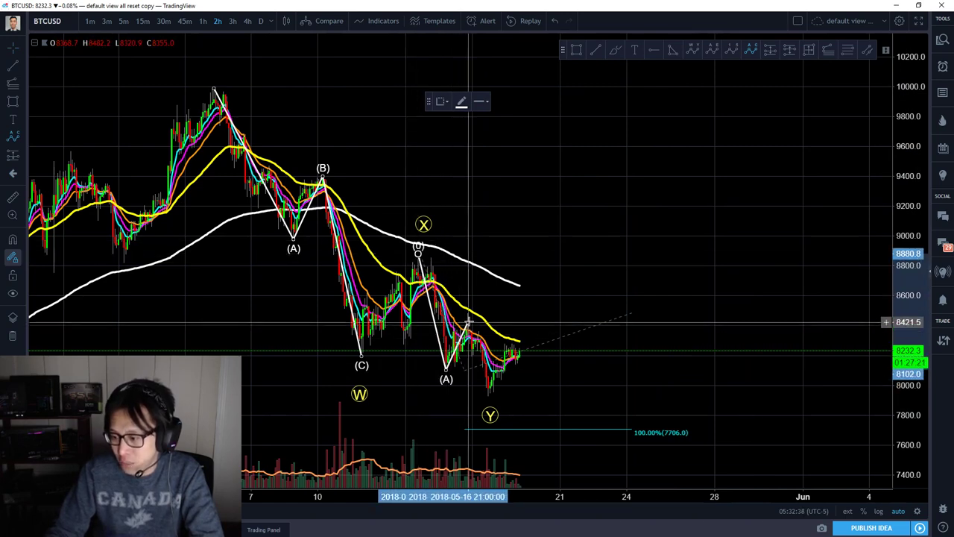
{"action": "left_click", "coordinate": [469, 313]}
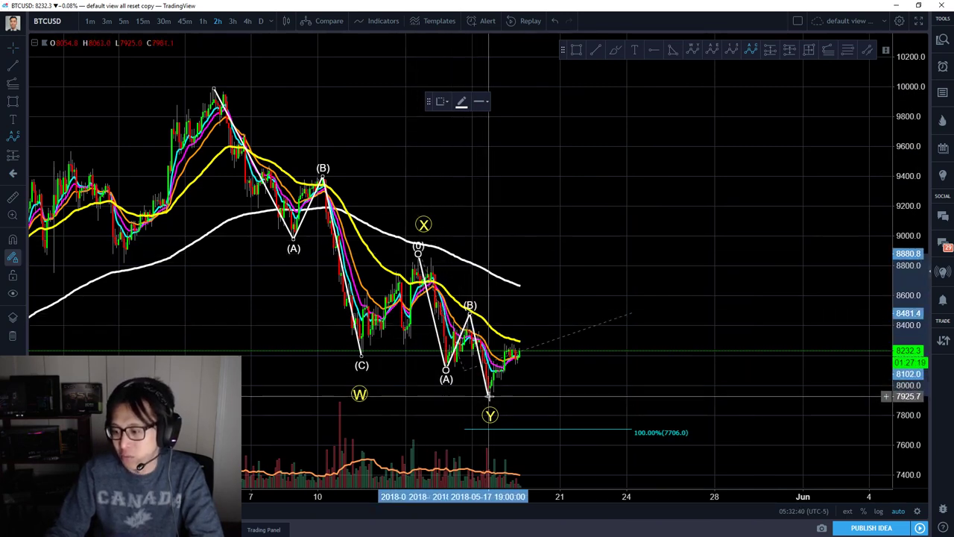
{"action": "left_click", "coordinate": [488, 395]}
{"action": "right_click", "coordinate": [626, 239]}
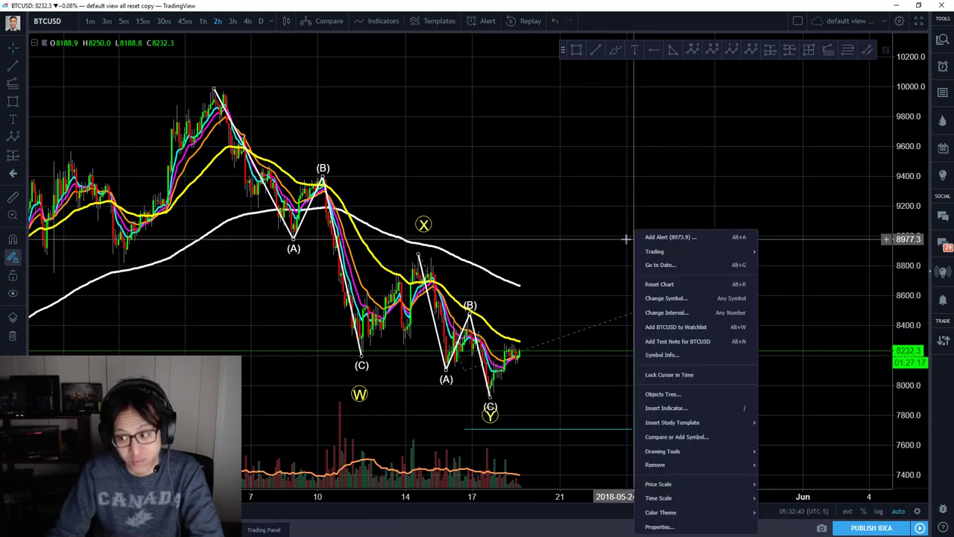
{"action": "left_click", "coordinate": [611, 239]}
Draw a Fibonacci retracement from the level of the April low up to the level of the early-May high
{"action": "scroll", "coordinate": [609, 238], "scroll_direction": "up", "scroll_amount": 4}
{"action": "left_click_drag", "start_coordinate": [572, 166], "coordinate": [589, 166]}
{"action": "right_click", "coordinate": [589, 166]}
{"action": "scroll", "coordinate": [557, 172], "scroll_direction": "down", "scroll_amount": 2}
{"action": "right_click", "coordinate": [589, 175]}
{"action": "scroll", "coordinate": [552, 183], "scroll_direction": "down", "scroll_amount": 5}
{"action": "scroll", "coordinate": [556, 188], "scroll_direction": "down", "scroll_amount": 3}
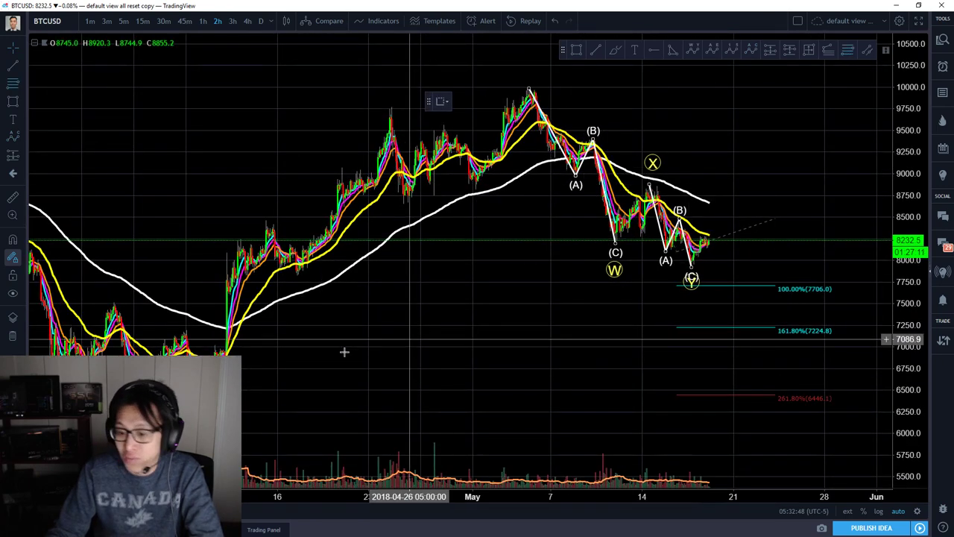
{"action": "left_click", "coordinate": [322, 396]}
{"action": "left_click", "coordinate": [840, 95]}
{"action": "left_click_drag", "start_coordinate": [820, 176], "coordinate": [624, 159]}
{"action": "scroll", "coordinate": [626, 162], "scroll_direction": "up", "scroll_amount": 2}
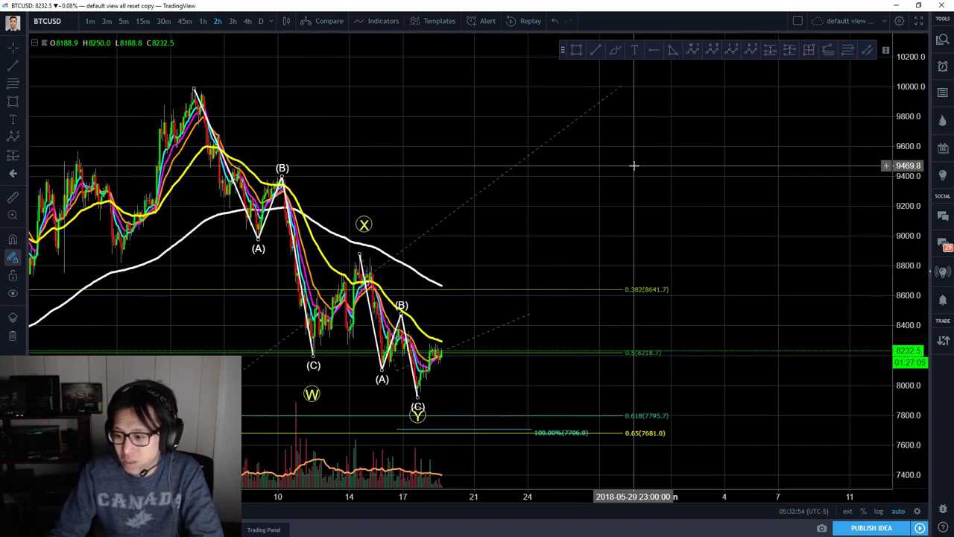
Set the second ABC's (C) point to about 7929 and place the WXY count's Y label just below it, at about 7819.2
{"action": "left_click", "coordinate": [420, 416]}
{"action": "left_click_drag", "start_coordinate": [419, 415], "coordinate": [421, 414]}
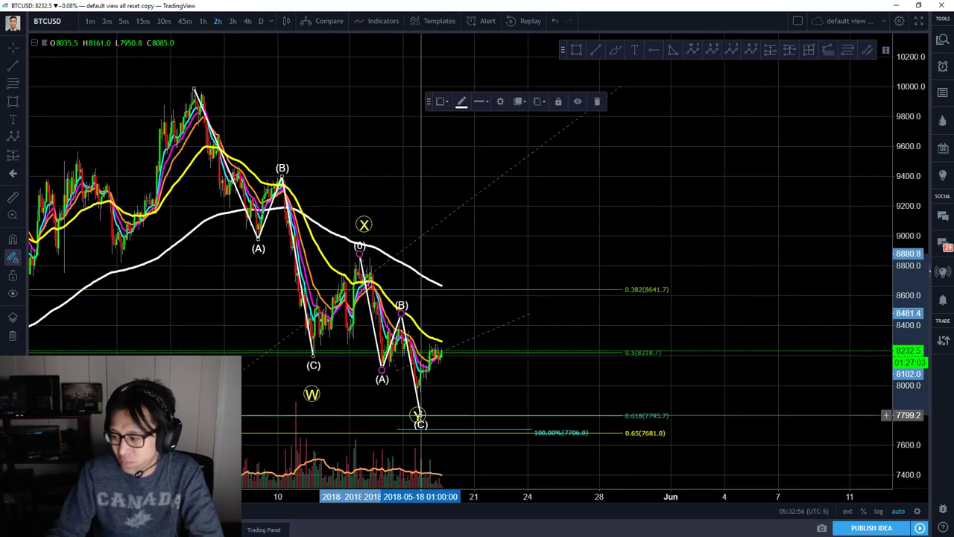
{"action": "left_click_drag", "start_coordinate": [417, 417], "coordinate": [426, 395]}
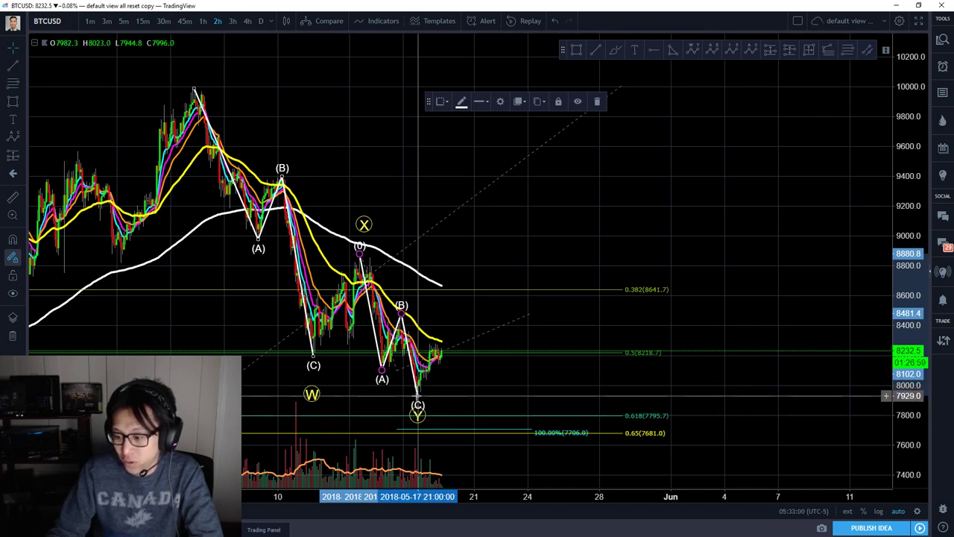
{"action": "left_click", "coordinate": [429, 419]}
{"action": "left_click", "coordinate": [419, 418]}
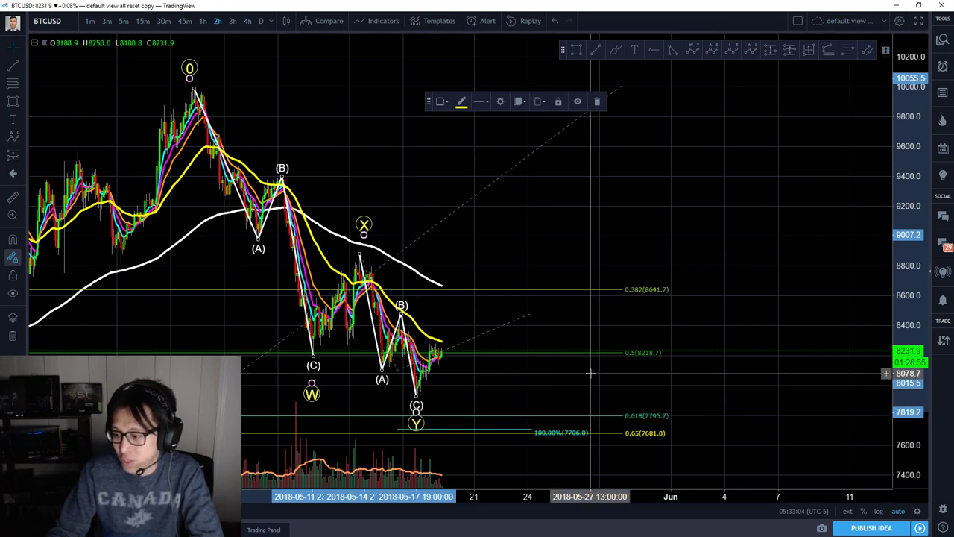
{"action": "left_click", "coordinate": [564, 379]}
{"action": "right_click", "coordinate": [517, 315]}
{"action": "left_click", "coordinate": [505, 230]}
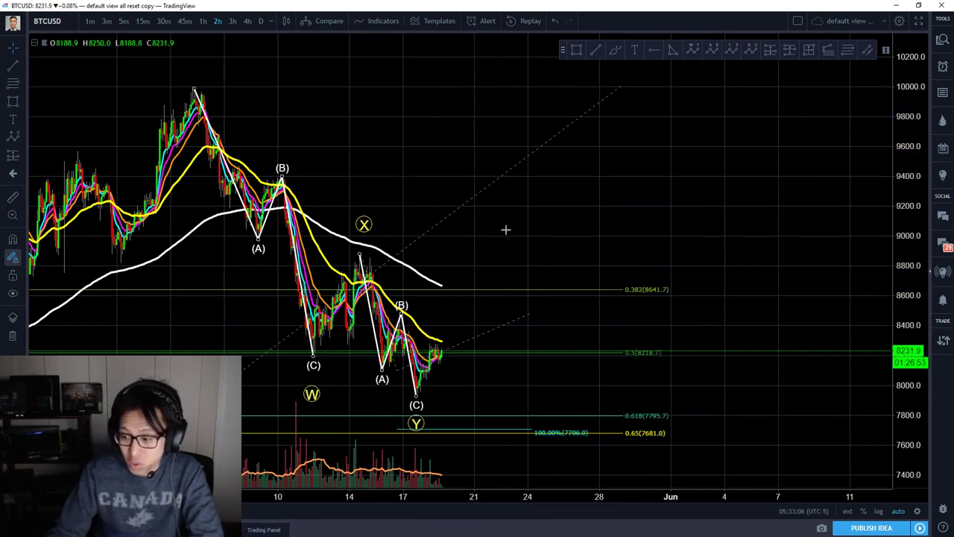
Add the text note "Bullish scenario. We're done correction" in the empty area after the latest candles, near 9300
{"action": "left_click", "coordinate": [14, 121]}
{"action": "left_click", "coordinate": [616, 149]}
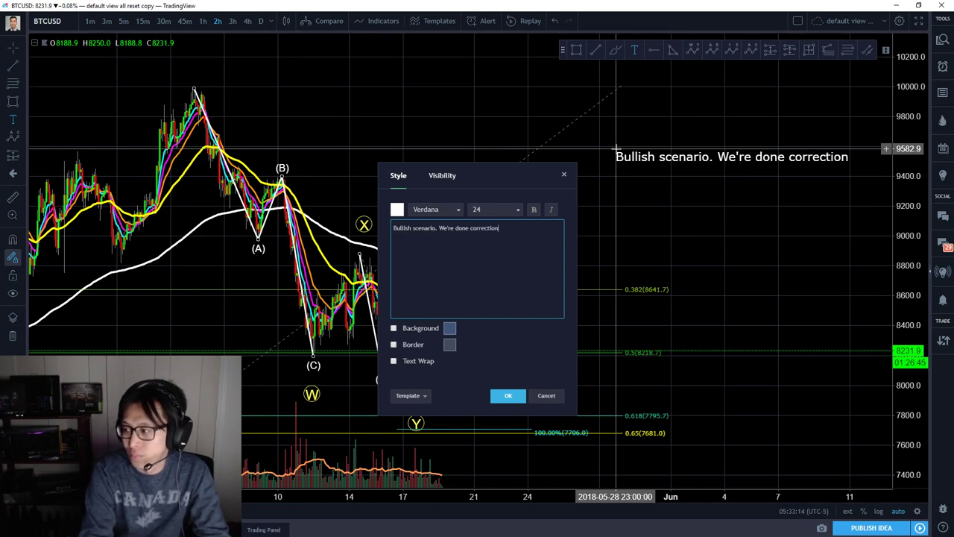
{"action": "left_click", "coordinate": [507, 395]}
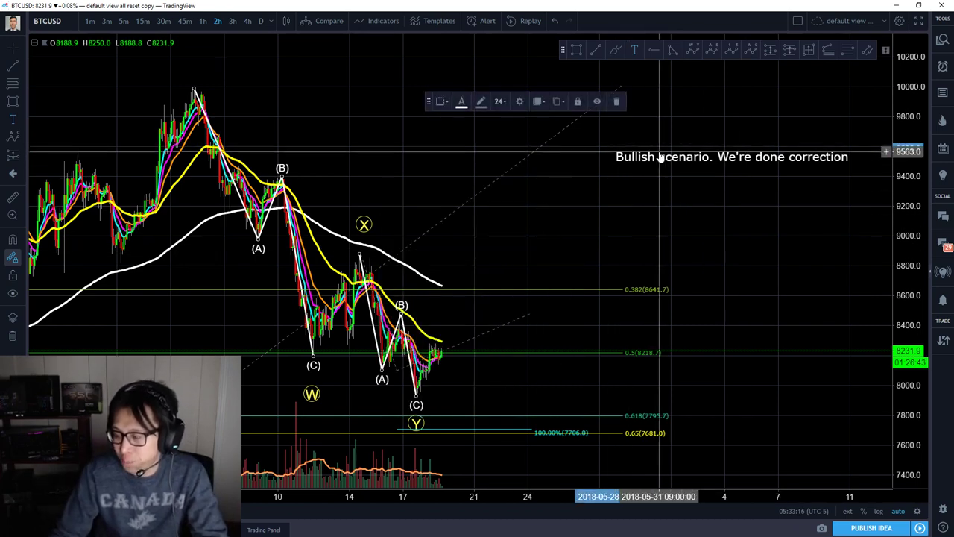
{"action": "right_click", "coordinate": [640, 200]}
{"action": "left_click_drag", "start_coordinate": [601, 206], "coordinate": [709, 215]}
{"action": "right_click", "coordinate": [700, 215]}
{"action": "left_click", "coordinate": [652, 221]}
{"action": "left_click_drag", "start_coordinate": [725, 156], "coordinate": [633, 194]}
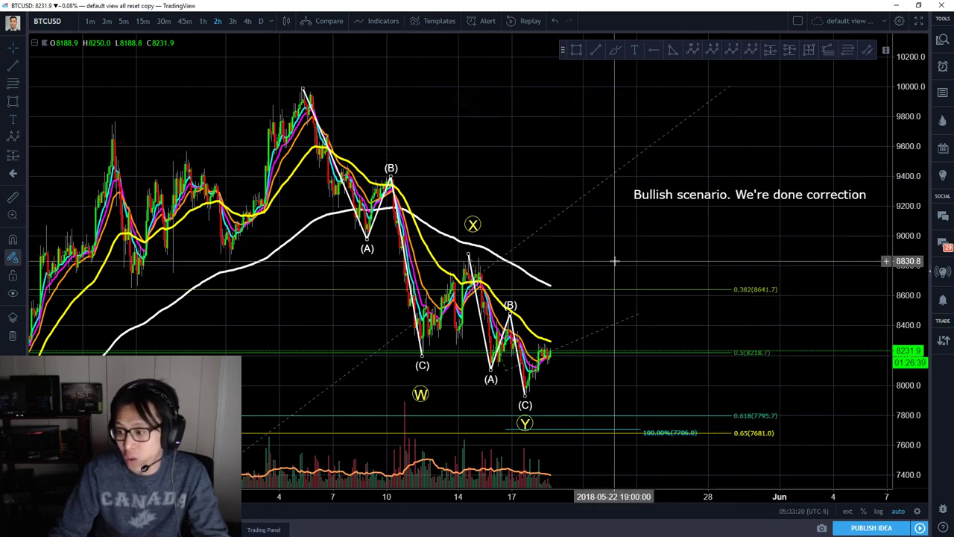
Draw a Fibonacci extension from the second (C) low near 7920.7 up to about 8278.2, projected from about 8140
{"action": "scroll", "coordinate": [605, 260], "scroll_direction": "up", "scroll_amount": 1}
{"action": "scroll", "coordinate": [604, 259], "scroll_direction": "up", "scroll_amount": 1}
{"action": "right_click", "coordinate": [565, 261]}
{"action": "left_click_drag", "start_coordinate": [477, 283], "coordinate": [509, 283]}
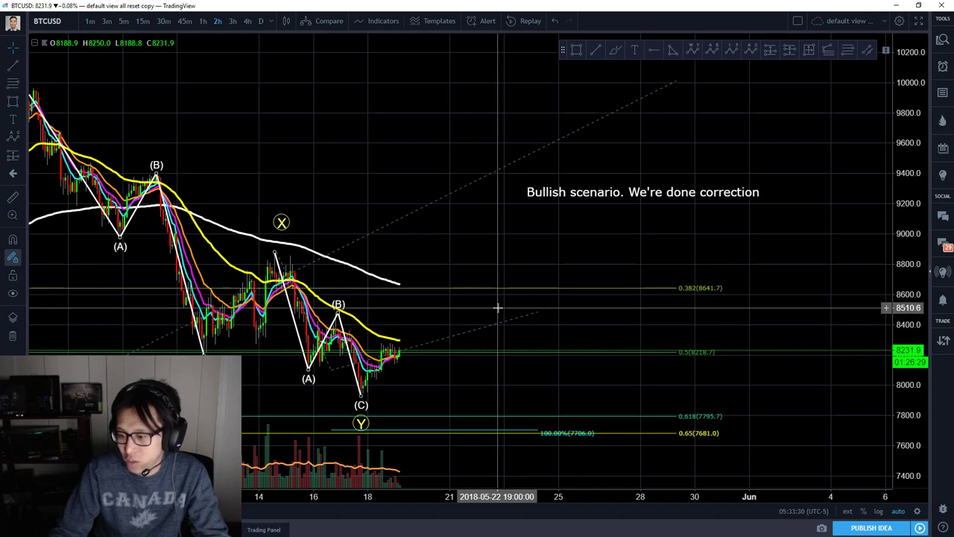
{"action": "right_click", "coordinate": [437, 313]}
{"action": "left_click", "coordinate": [426, 315]}
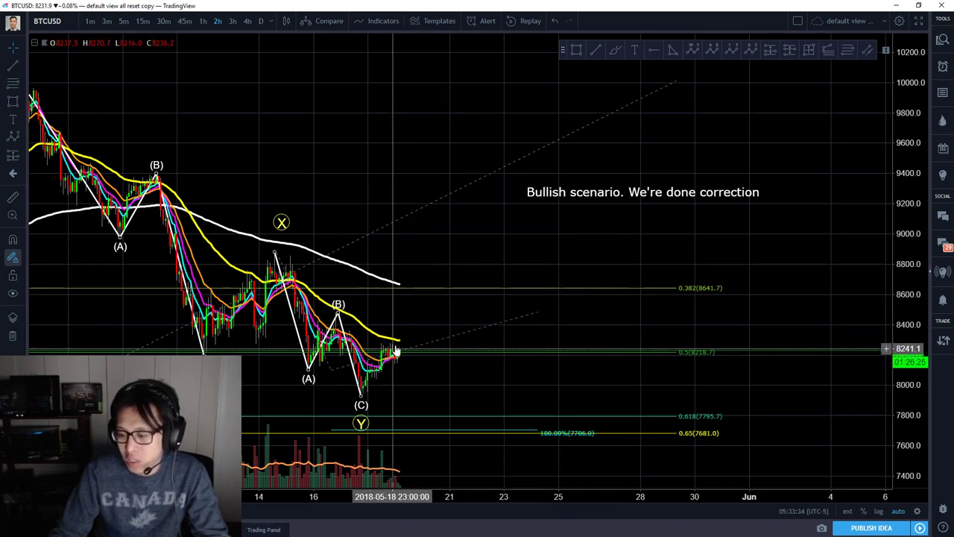
{"action": "left_click_drag", "start_coordinate": [411, 319], "coordinate": [402, 319]}
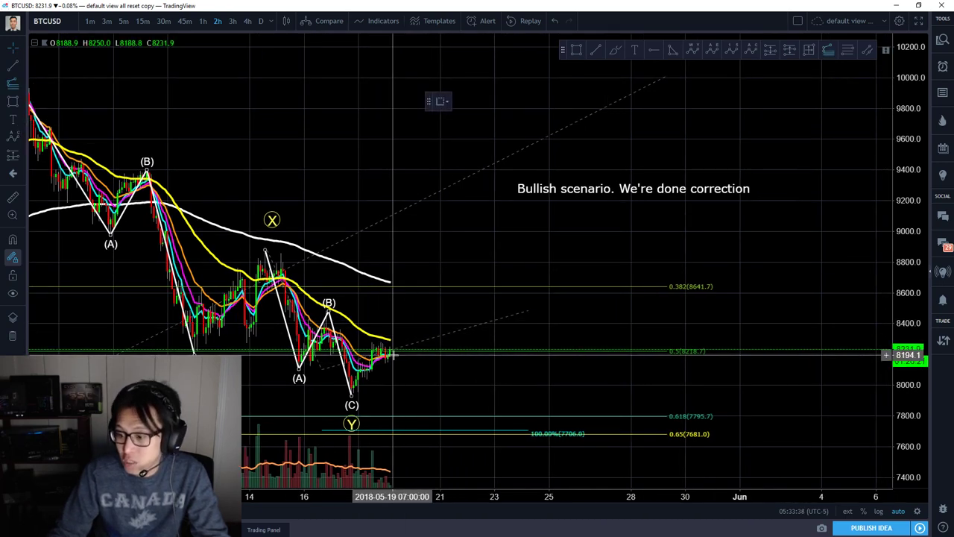
{"action": "scroll", "coordinate": [321, 403], "scroll_direction": "up", "scroll_amount": 2}
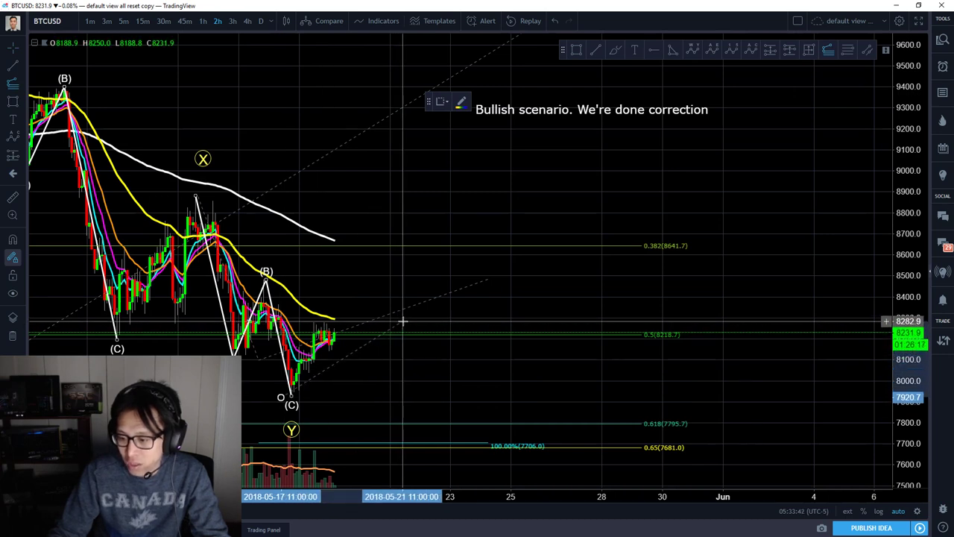
{"action": "left_click", "coordinate": [402, 322]}
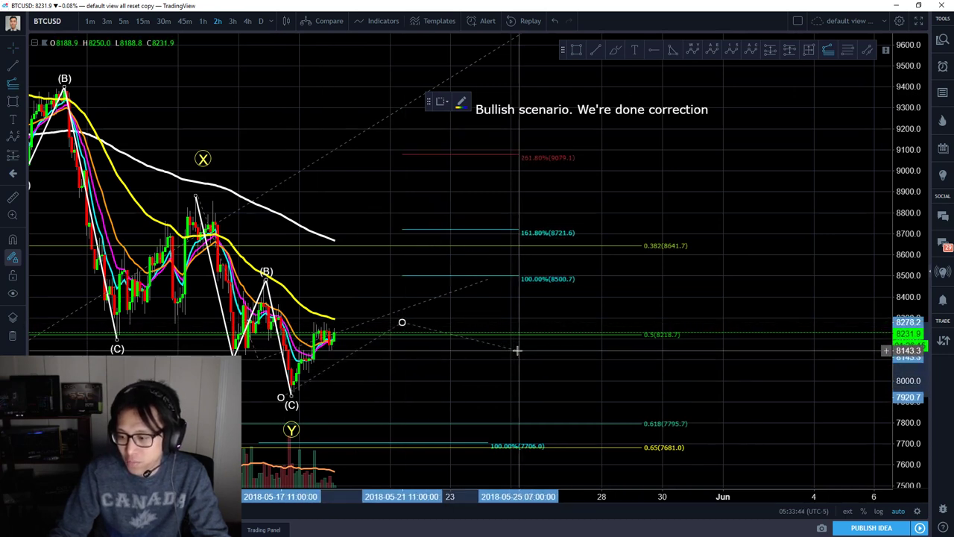
{"action": "left_click", "coordinate": [518, 350]}
{"action": "right_click", "coordinate": [579, 362]}
{"action": "left_click", "coordinate": [567, 362]}
Hide the 1.618 and 2.618 levels of the upward Fibonacci extension, keeping its 1 level
{"action": "scroll", "coordinate": [572, 361], "scroll_direction": "down", "scroll_amount": 1}
{"action": "left_click_drag", "start_coordinate": [625, 364], "coordinate": [587, 362]}
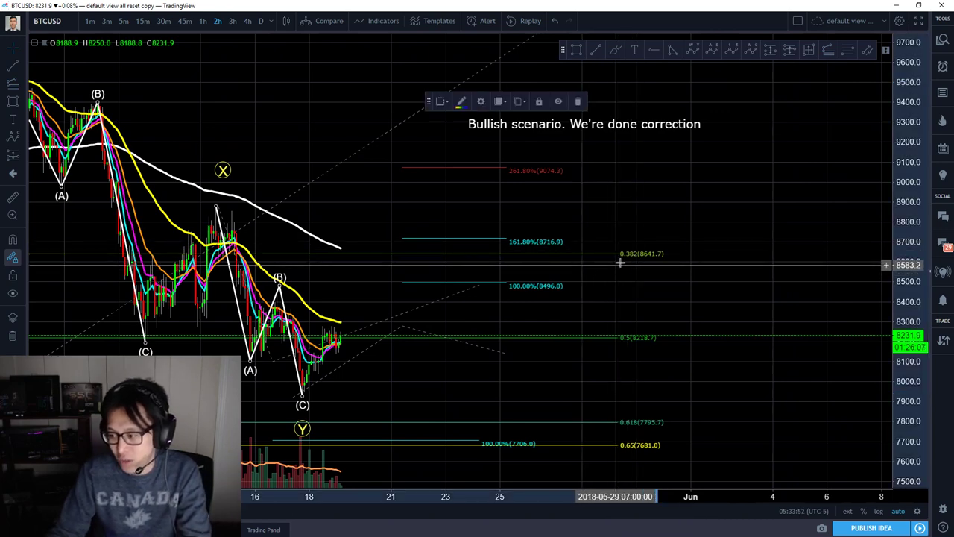
{"action": "right_click", "coordinate": [638, 304]}
{"action": "left_click", "coordinate": [625, 304]}
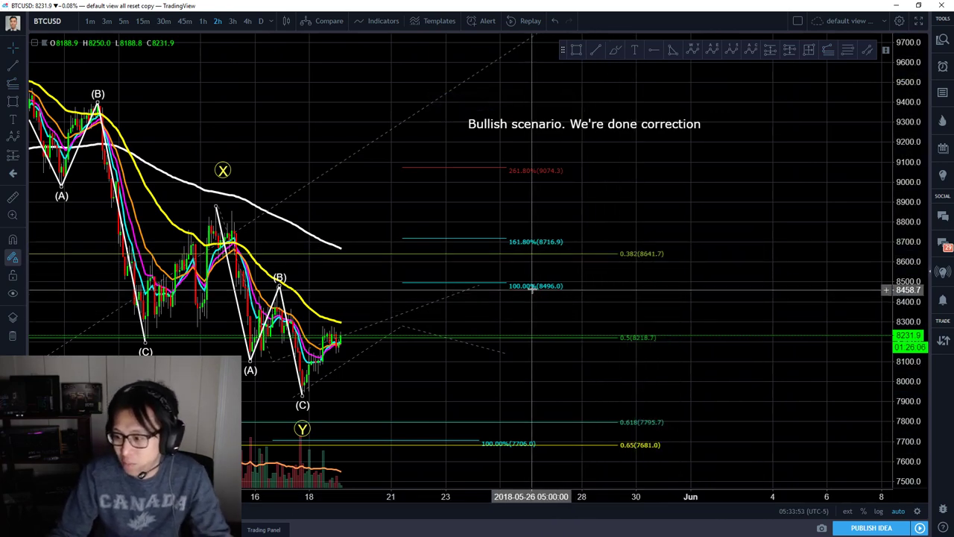
{"action": "left_click", "coordinate": [517, 173]}
{"action": "right_click", "coordinate": [648, 201]}
{"action": "left_click", "coordinate": [620, 194]}
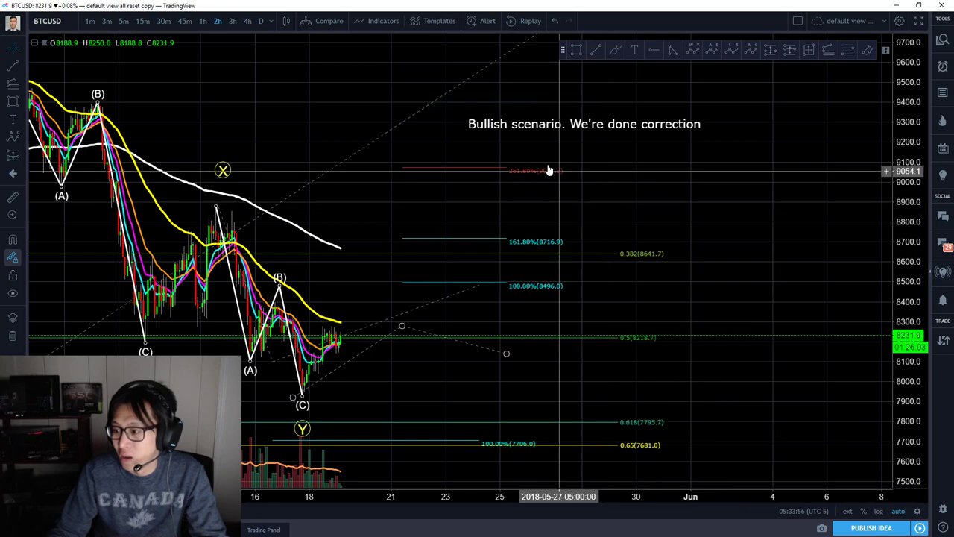
{"action": "double_click", "coordinate": [539, 174]}
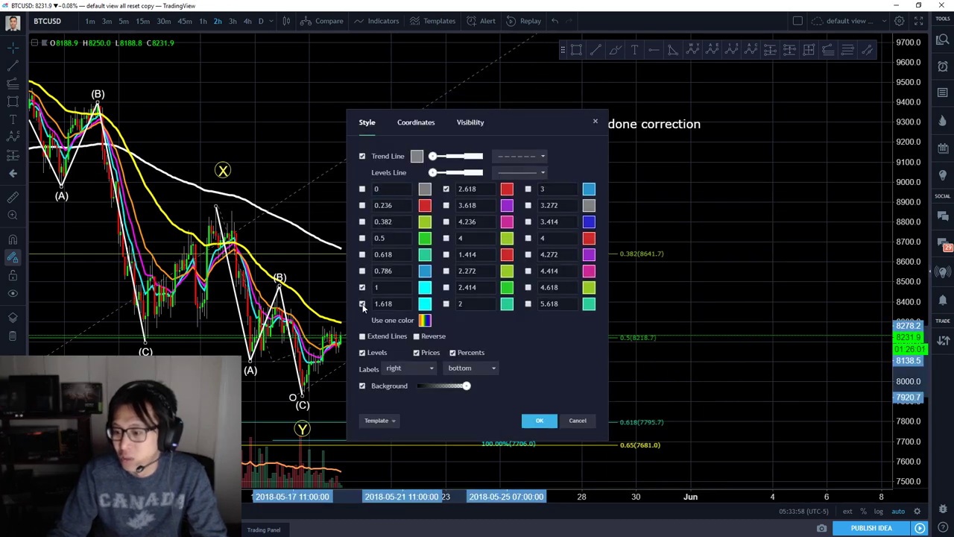
{"action": "left_click", "coordinate": [538, 420]}
{"action": "right_click", "coordinate": [656, 295]}
{"action": "key", "text": "Escape"}
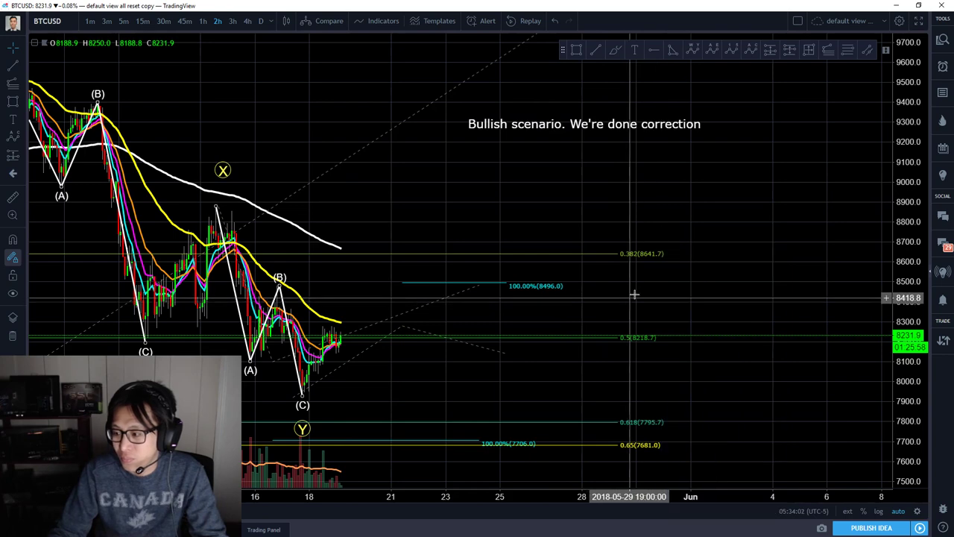
{"action": "left_click", "coordinate": [657, 255]}
{"action": "double_click", "coordinate": [656, 255]}
{"action": "left_click", "coordinate": [573, 420]}
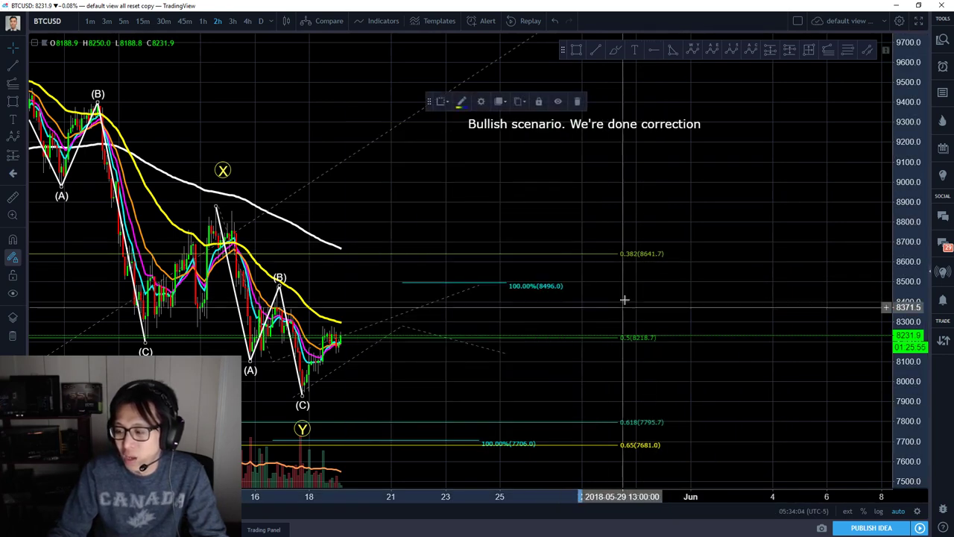
{"action": "left_click_drag", "start_coordinate": [623, 303], "coordinate": [579, 306]}
{"action": "left_click", "coordinate": [641, 244]}
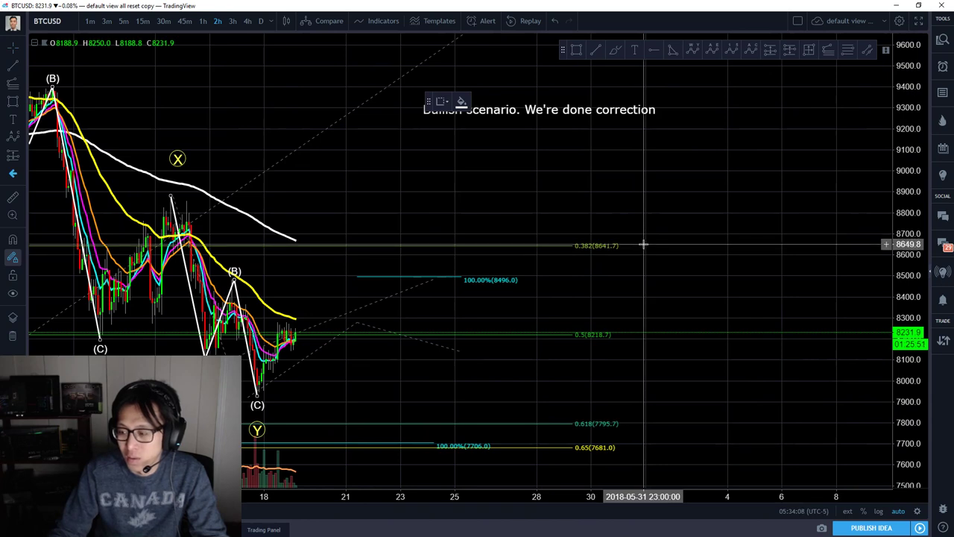
{"action": "double_click", "coordinate": [529, 202]}
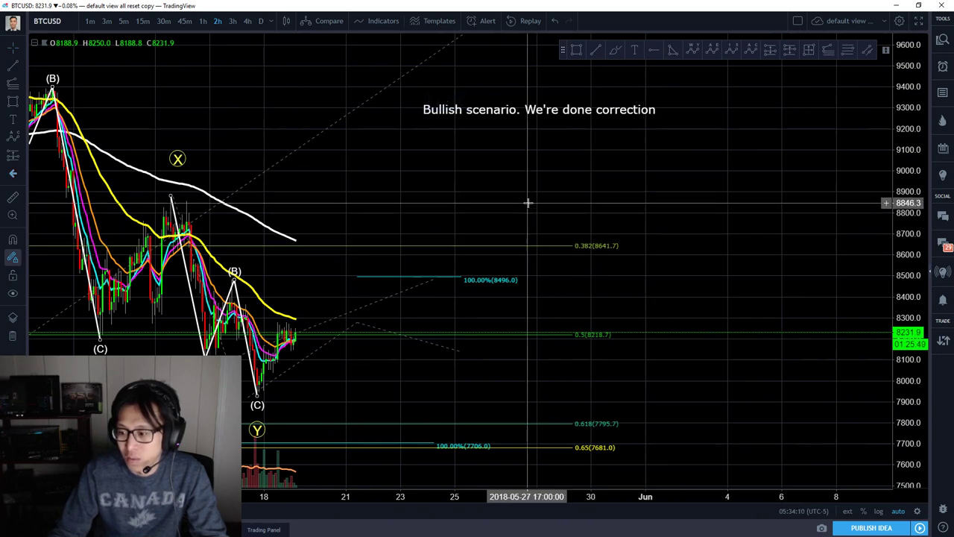
{"action": "double_click", "coordinate": [538, 305]}
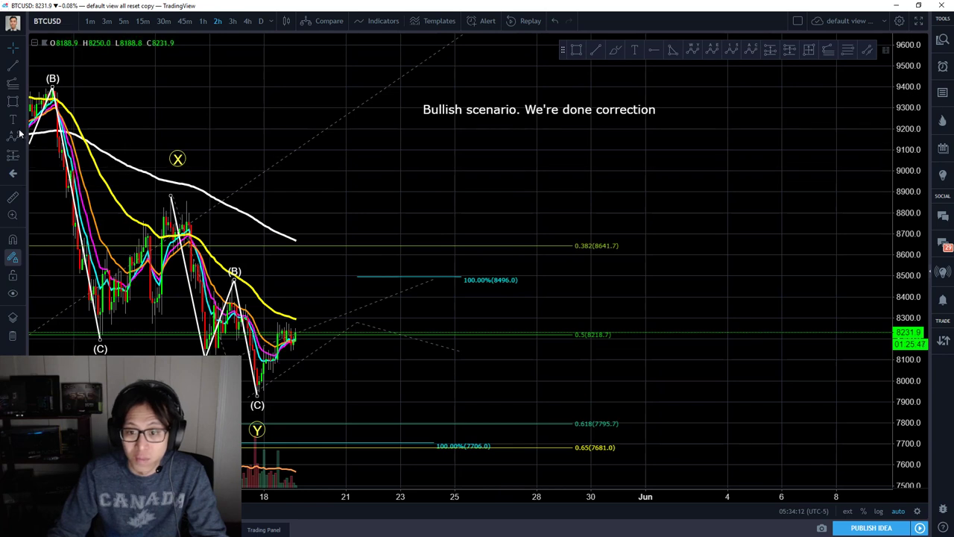
Add the text note "0.382 Fib didn't hold" beside the retracement's 0.382 level
{"action": "left_click", "coordinate": [633, 244]}
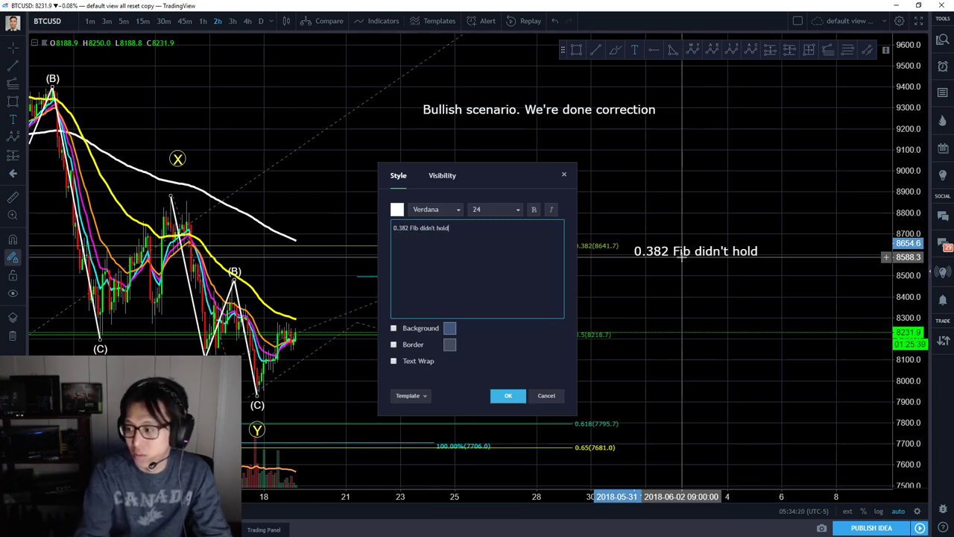
{"action": "left_click", "coordinate": [508, 395]}
{"action": "key", "text": "Escape"}
{"action": "left_click_drag", "start_coordinate": [650, 246], "coordinate": [648, 241]}
{"action": "left_click_drag", "start_coordinate": [638, 286], "coordinate": [750, 306]}
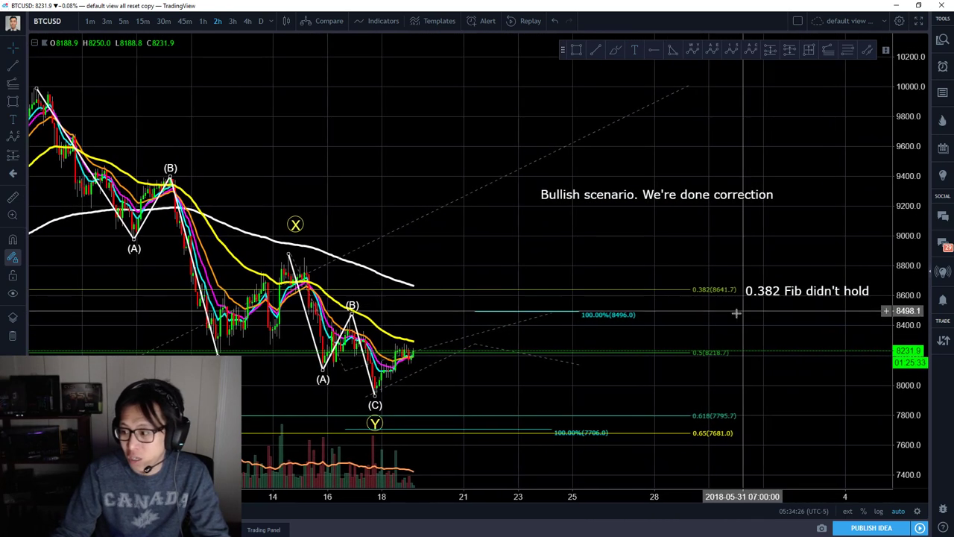
Move the Fibonacci retracement's upper endpoint to an earlier date at the early-May high's level, and bring the 0.382 note next to its level
{"action": "left_click", "coordinate": [708, 290]}
{"action": "left_click_drag", "start_coordinate": [693, 80], "coordinate": [619, 87]}
{"action": "left_click_drag", "start_coordinate": [692, 128], "coordinate": [655, 134]}
{"action": "left_click", "coordinate": [682, 272]}
{"action": "left_click_drag", "start_coordinate": [692, 272], "coordinate": [682, 272]}
Duplicate the 0.382 note beside the 0.5 level and replace its text with "Always check next the 0.5 fib leve, which also didn't hold, and we al"
{"action": "left_click_drag", "start_coordinate": [682, 315], "coordinate": [677, 342]}
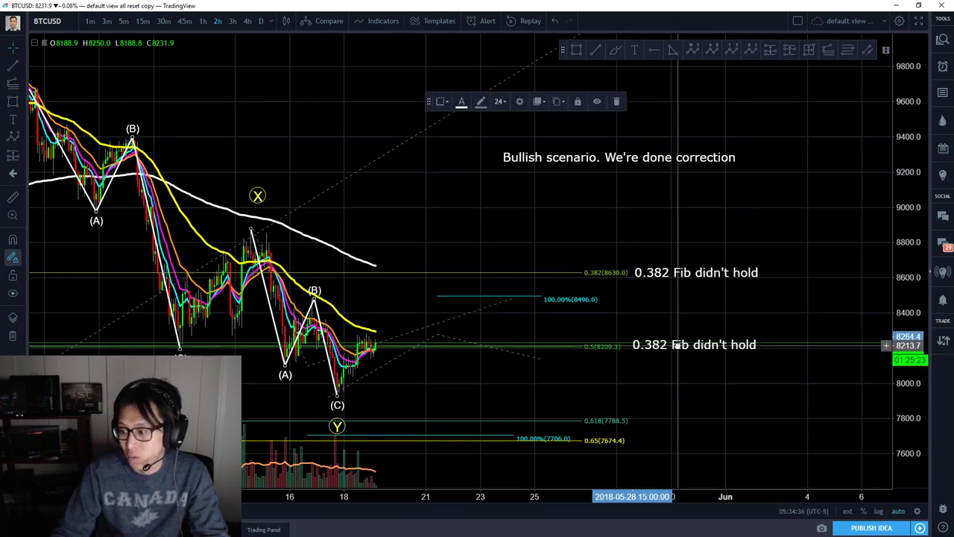
{"action": "double_click", "coordinate": [678, 346]}
{"action": "left_click_drag", "start_coordinate": [706, 92], "coordinate": [511, 122]}
{"action": "type", "text": "Always chec"}
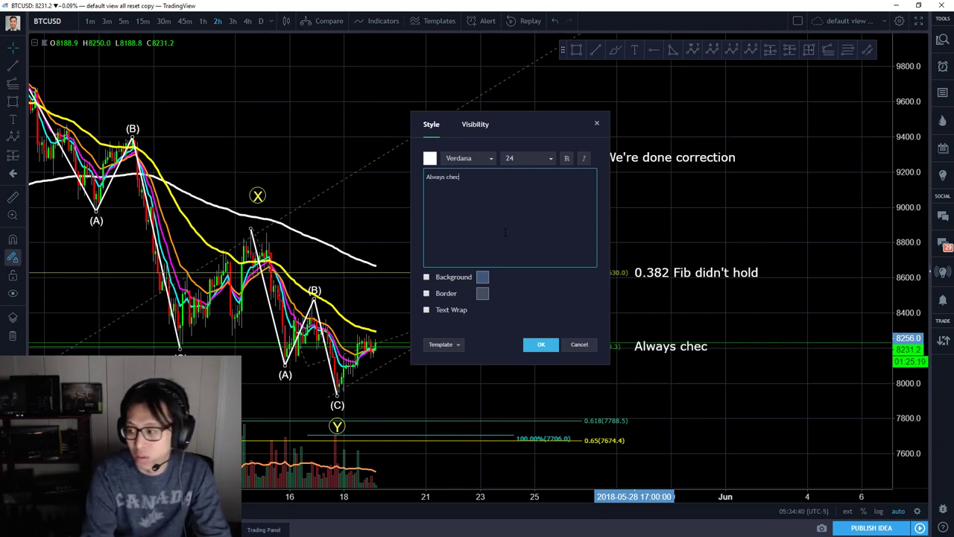
{"action": "type", "text": "k next the 0.5 fib leve, "}
{"action": "type", "text": "which also didn't"}
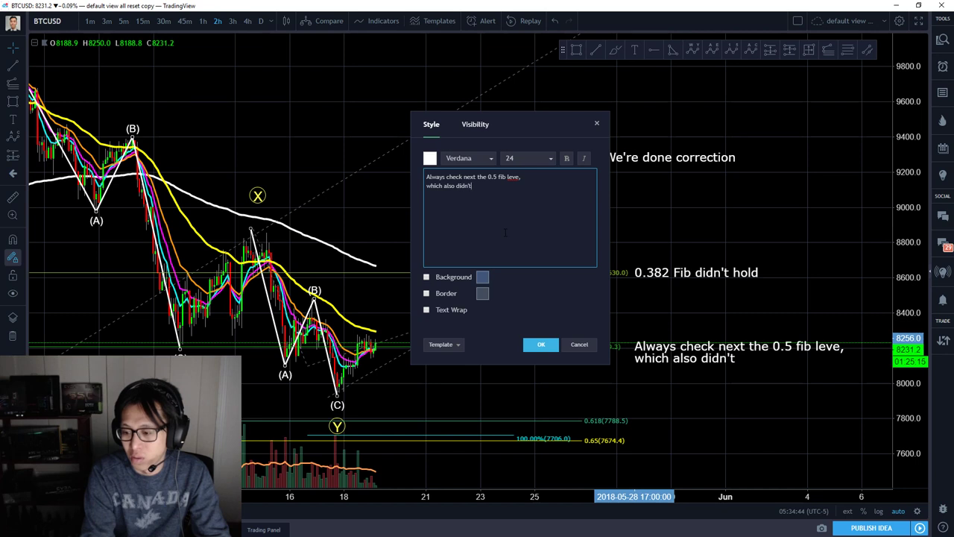
{"action": "type", "text": " hold, and we al"}
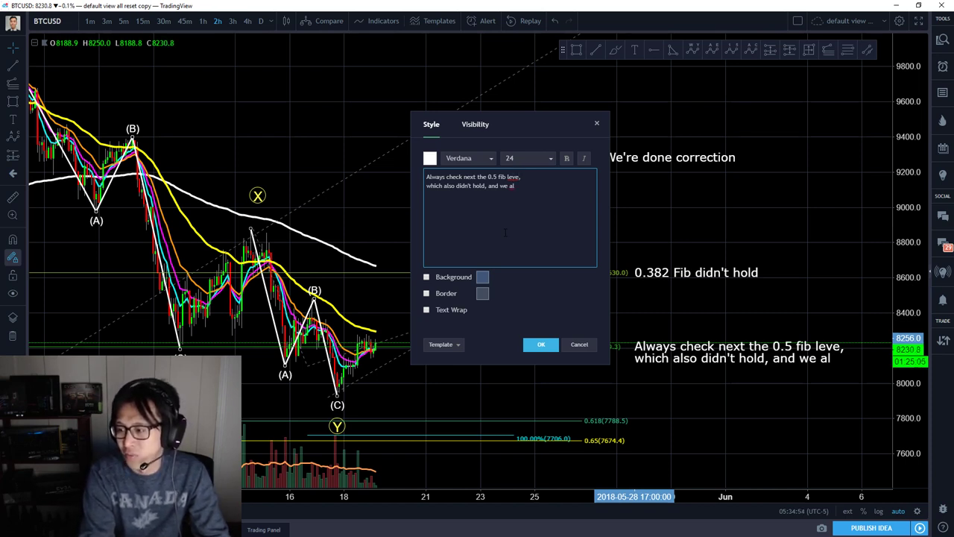
Reword the note beside the 0.5 level to "Always check next the 0.5 fib next, which also didn't hold, and we almost fell to the 0.618 fib level."
{"action": "type", "text": "ext"}
{"action": "left_click", "coordinate": [536, 201]}
{"action": "type", "text": "l amost"}
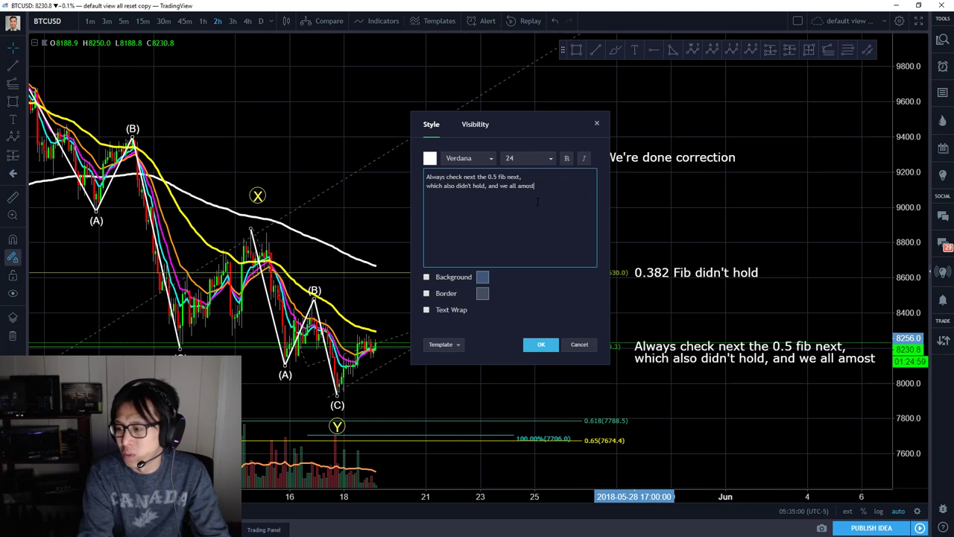
{"action": "key", "text": "BackSpace"}
{"action": "key", "text": "BackSpace"}
{"action": "key", "text": "BackSpace"}
{"action": "key", "text": "BackSpace"}
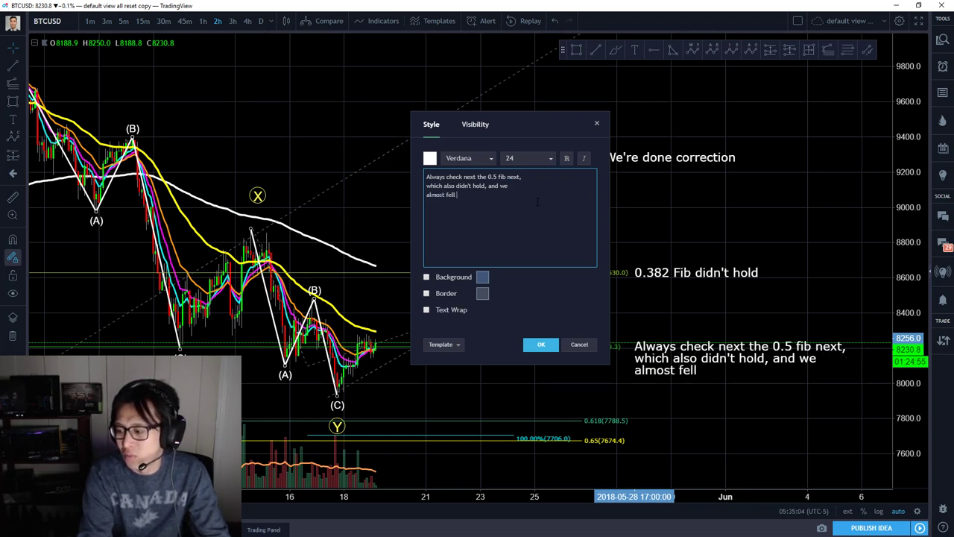
{"action": "type", "text": "b leve"}
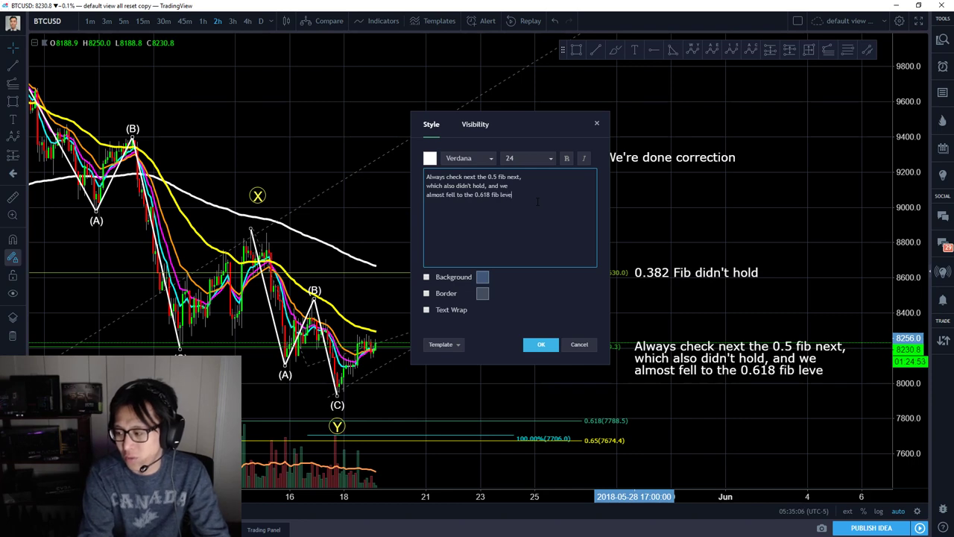
{"action": "type", "text": "l."}
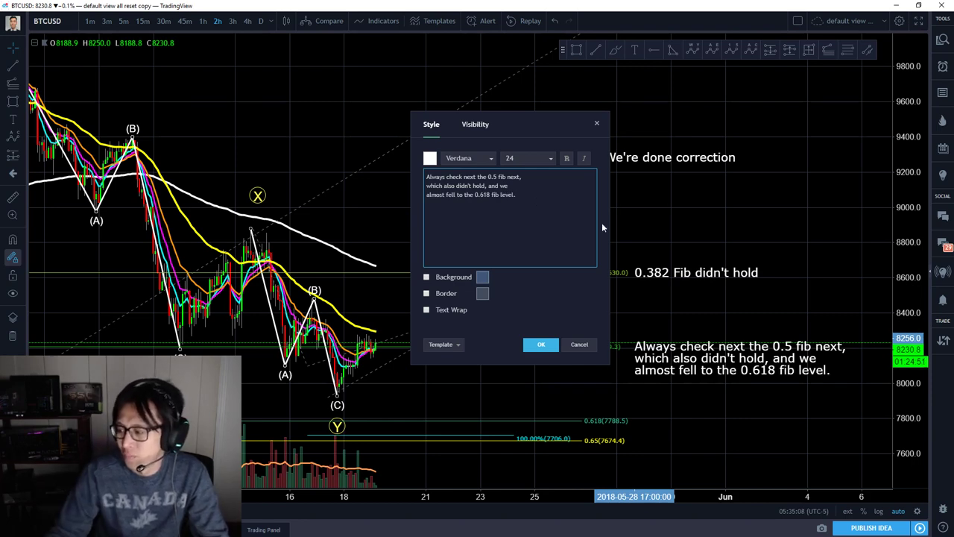
{"action": "left_click", "coordinate": [541, 344]}
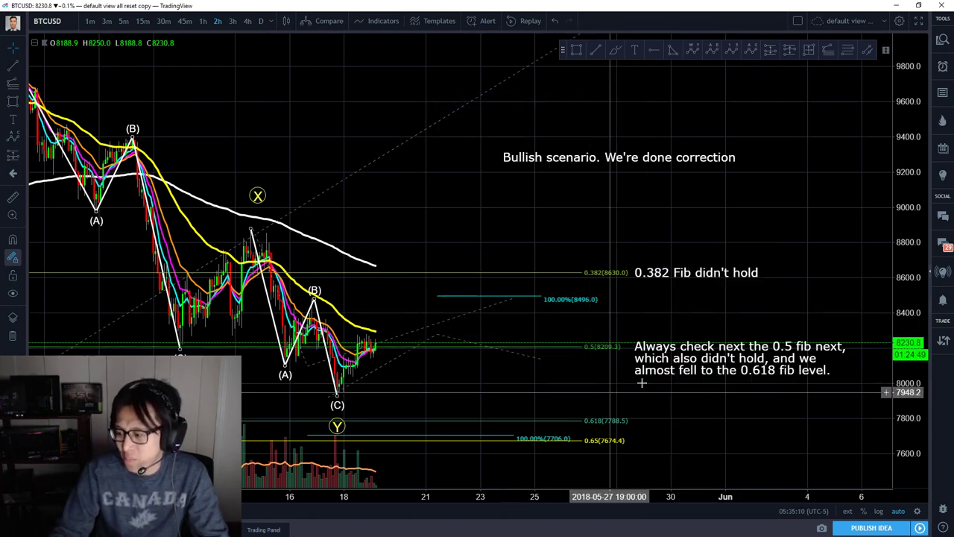
{"action": "left_click_drag", "start_coordinate": [623, 369], "coordinate": [614, 379]}
Draw a green rectangle between the 0.5 and 0.618 levels and add the two-line note "Should be a strong laddering zone" inside it
{"action": "left_click", "coordinate": [13, 101]}
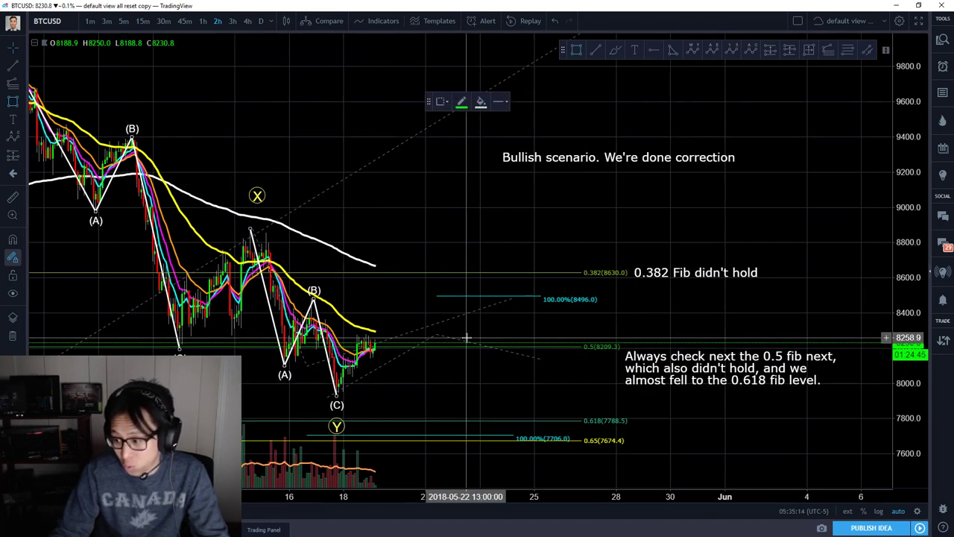
{"action": "mouse_move", "coordinate": [370, 347]}
{"action": "left_mouse_down"}
{"action": "mouse_move", "coordinate": [618, 428]}
{"action": "mouse_move", "coordinate": [579, 420]}
{"action": "left_mouse_up"}
{"action": "left_click", "coordinate": [13, 119]}
{"action": "left_click", "coordinate": [393, 367]}
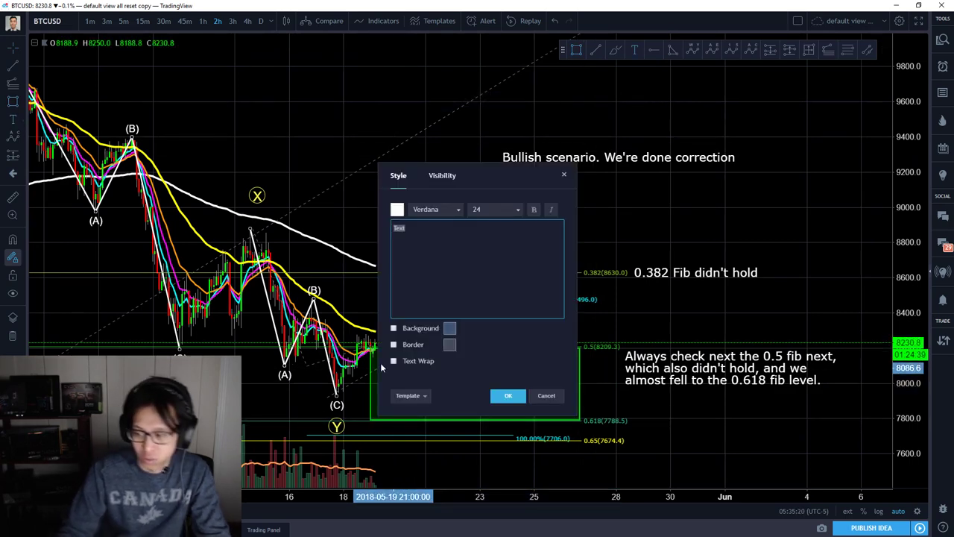
{"action": "type", "text": "Should be a strong laddering zone"}
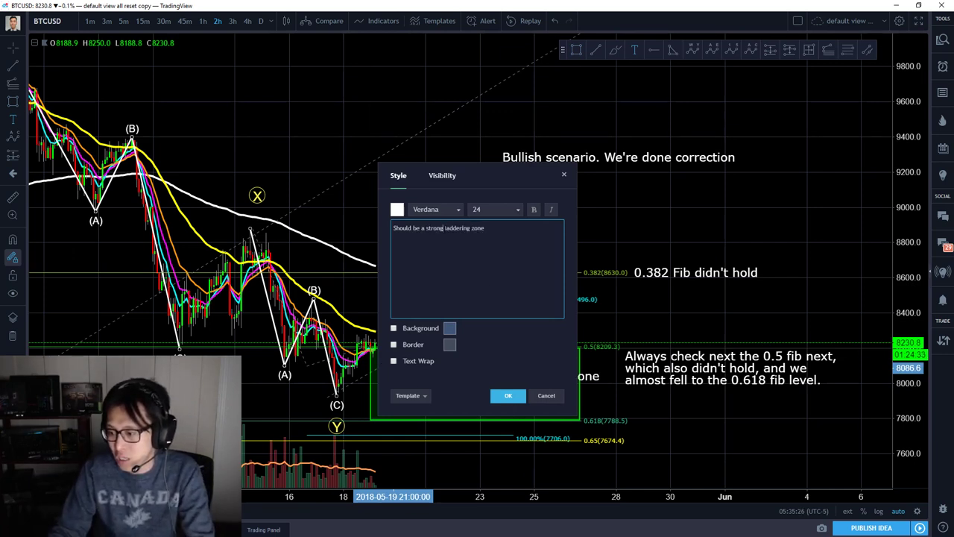
{"action": "left_click", "coordinate": [445, 228]}
{"action": "key", "text": "Return"}
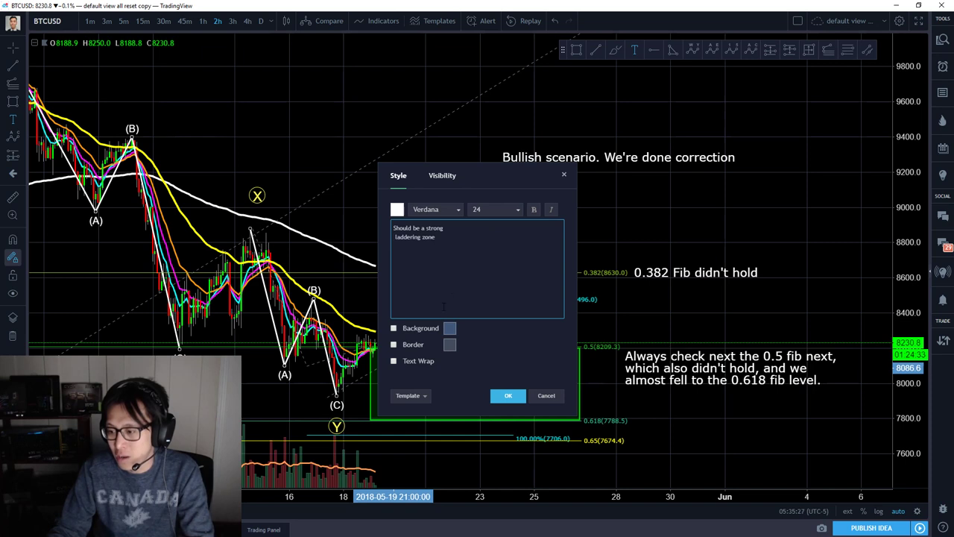
{"action": "left_click", "coordinate": [509, 399]}
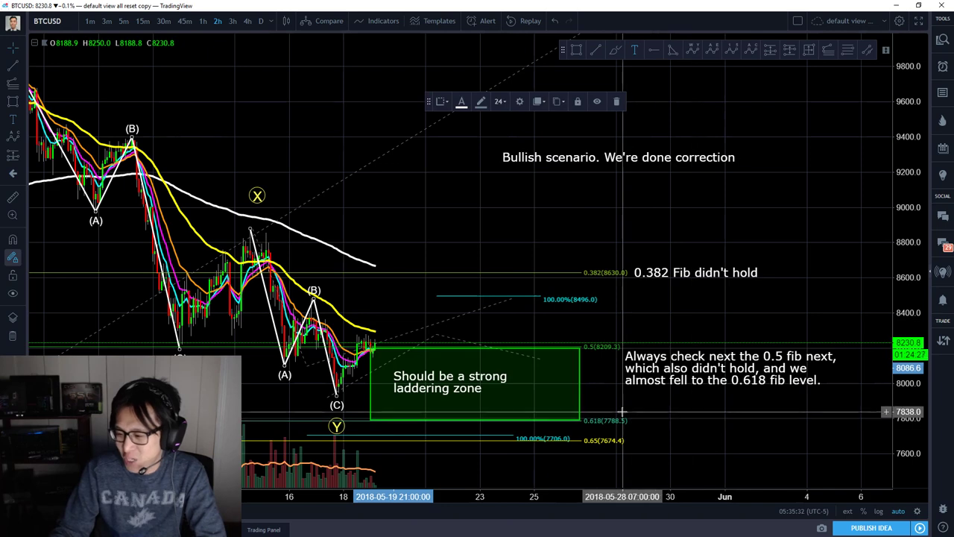
Capture the annotated chart as a screenshot with Snipping Tool, with the whole WXY count in view
{"action": "left_click_drag", "start_coordinate": [395, 310], "coordinate": [442, 311]}
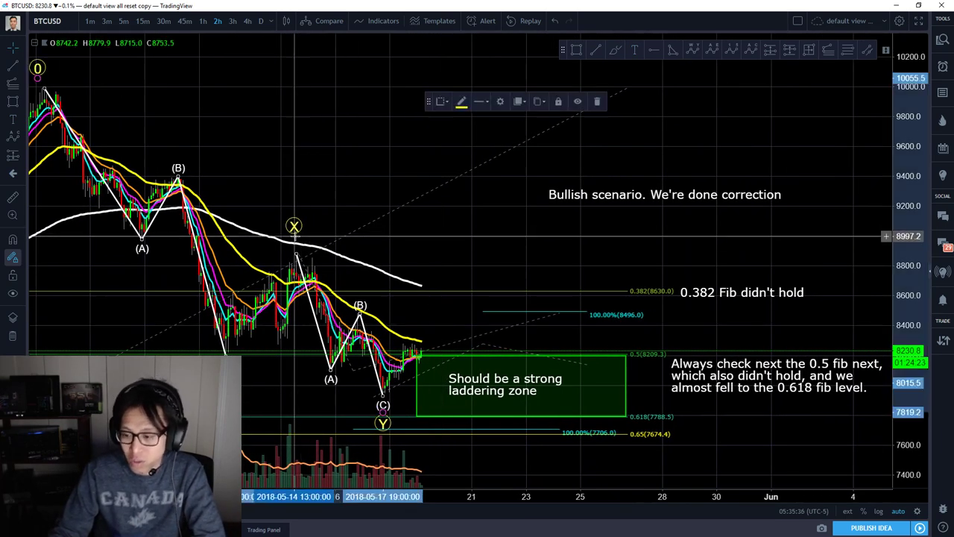
{"action": "right_click", "coordinate": [372, 200]}
{"action": "left_click", "coordinate": [351, 171]}
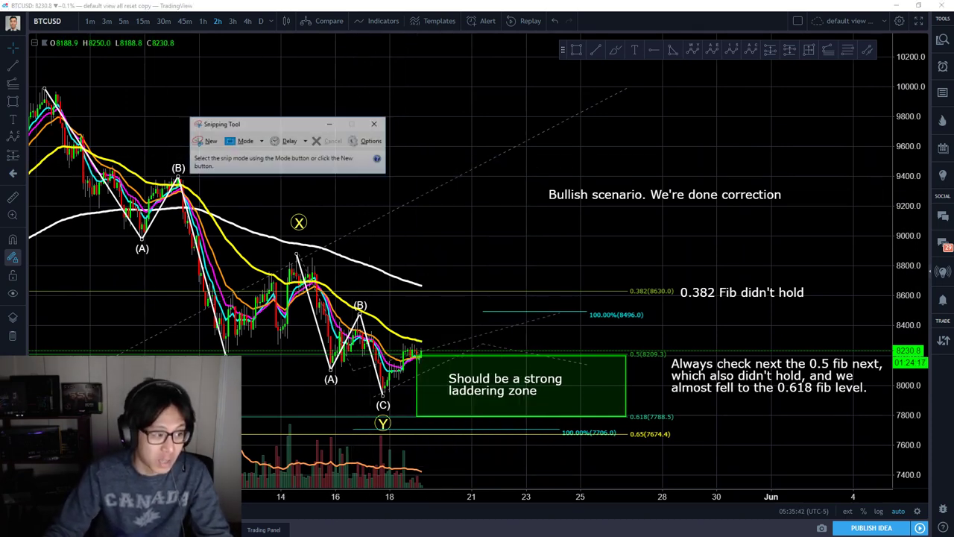
{"action": "left_click", "coordinate": [206, 142]}
{"action": "left_click_drag", "start_coordinate": [26, 11], "coordinate": [938, 520]}
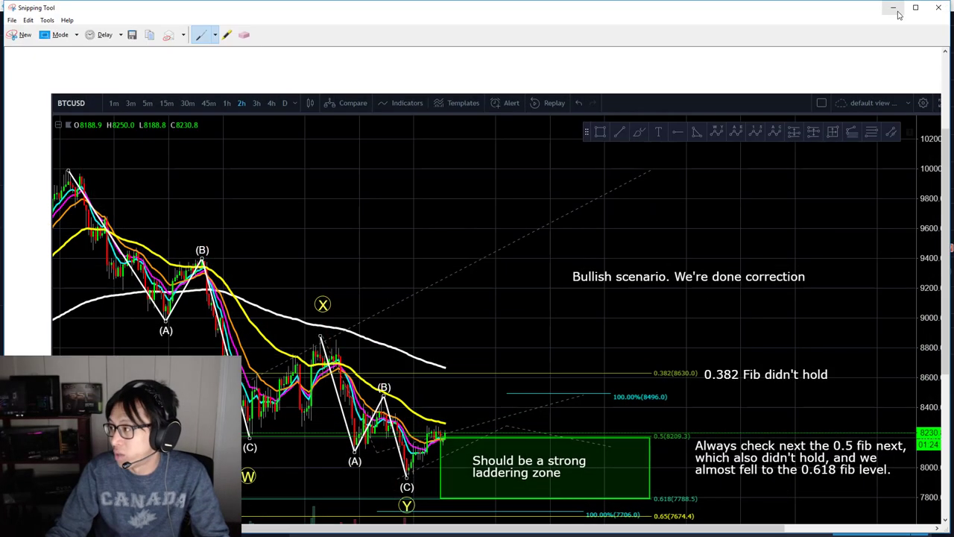
{"action": "left_click", "coordinate": [898, 8]}
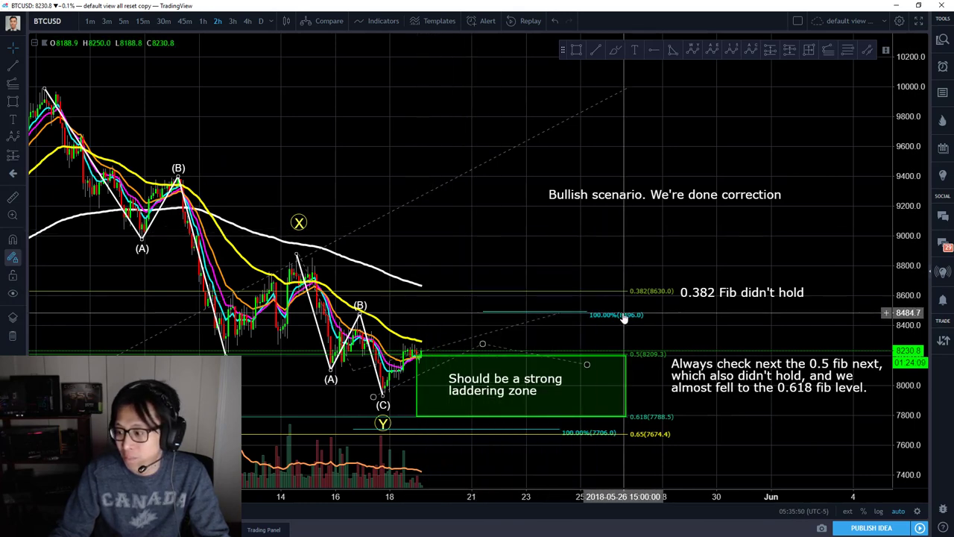
{"action": "right_click", "coordinate": [458, 319]}
{"action": "left_click_drag", "start_coordinate": [441, 319], "coordinate": [463, 309]}
{"action": "mouse_move", "coordinate": [426, 354]}
{"action": "left_mouse_down"}
{"action": "mouse_move", "coordinate": [440, 355]}
{"action": "mouse_move", "coordinate": [430, 354]}
{"action": "left_mouse_up"}
{"action": "left_click_drag", "start_coordinate": [430, 415], "coordinate": [436, 415]}
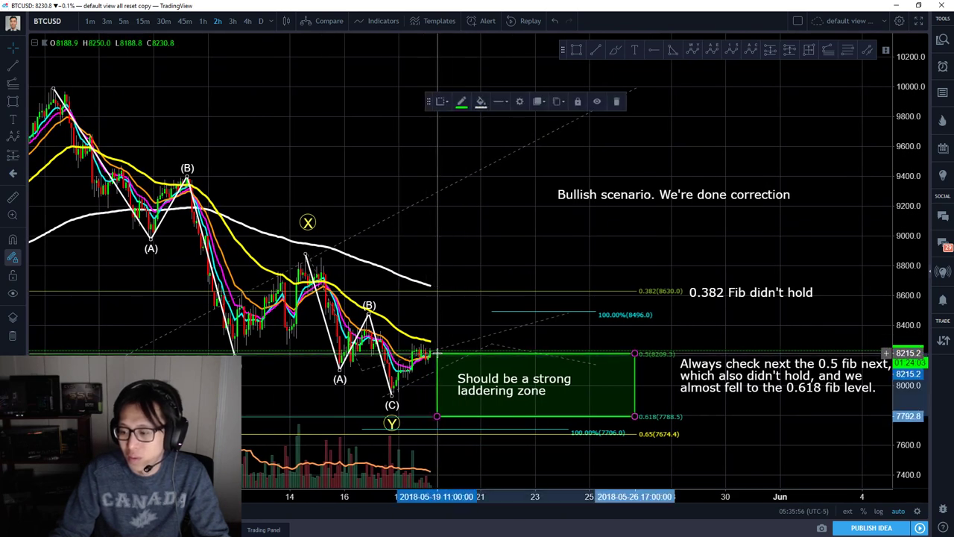
{"action": "right_click", "coordinate": [440, 319]}
{"action": "right_click", "coordinate": [481, 318]}
{"action": "left_click", "coordinate": [447, 316]}
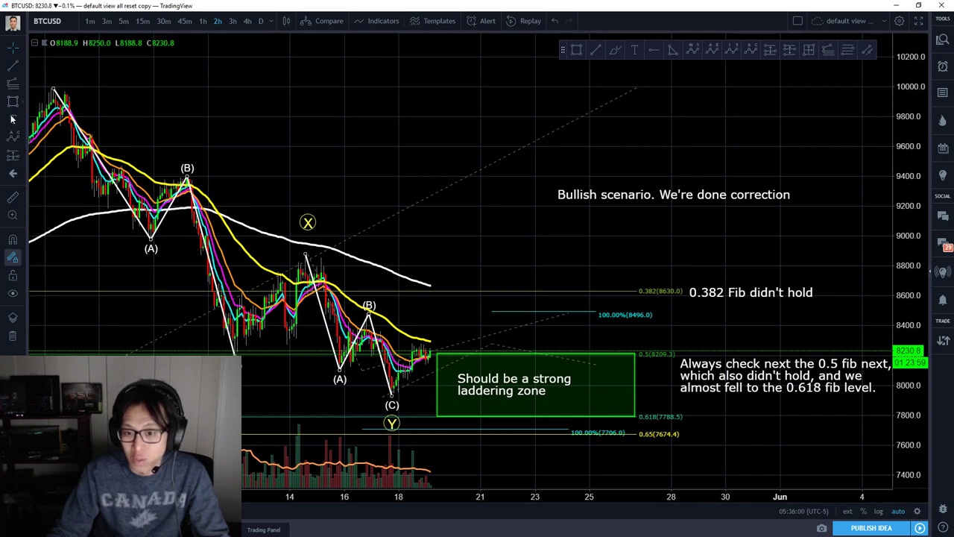
Add a text note reading "This bullish count is validated if we break above $8,500, which is a 1:1 extension of this small subwave going up,"
{"action": "left_click", "coordinate": [13, 119]}
{"action": "left_click", "coordinate": [468, 301]}
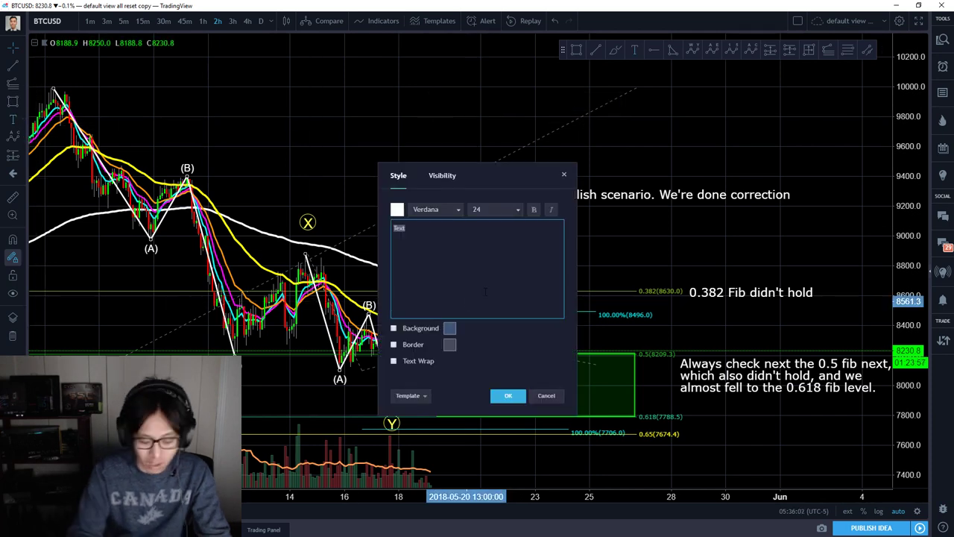
{"action": "type", "text": "This bull"}
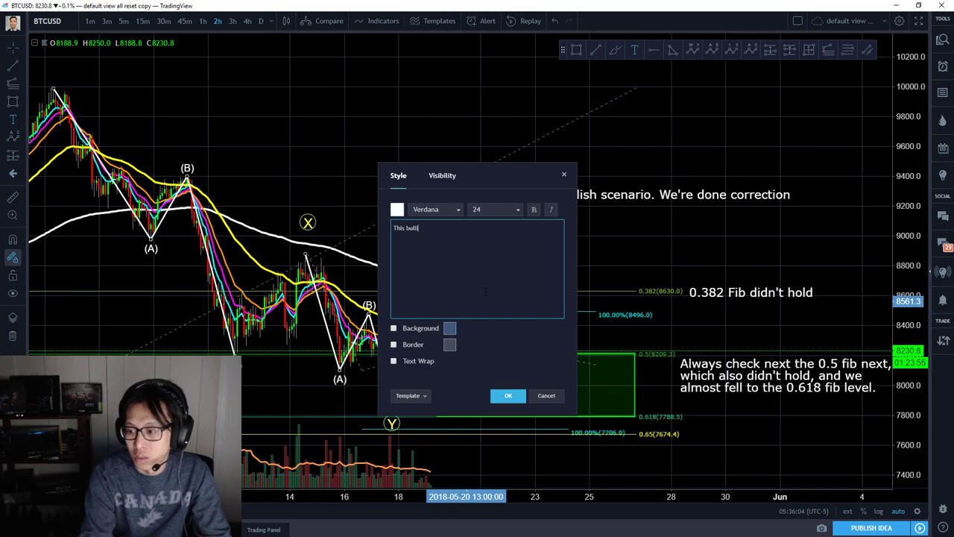
{"action": "type", "text": "ish count is validate"}
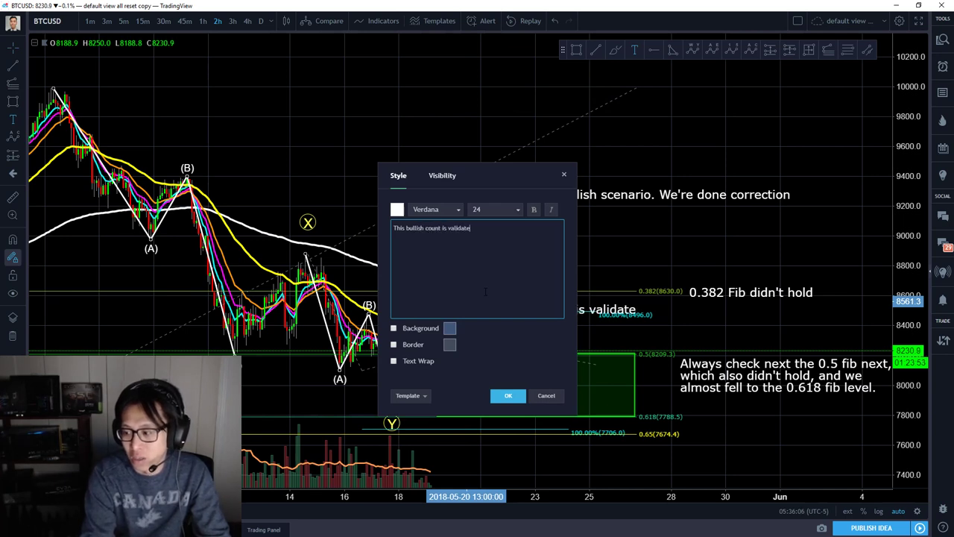
{"action": "type", "text": "if we break above $0"}
{"action": "type", "text": ",500, which is a"}
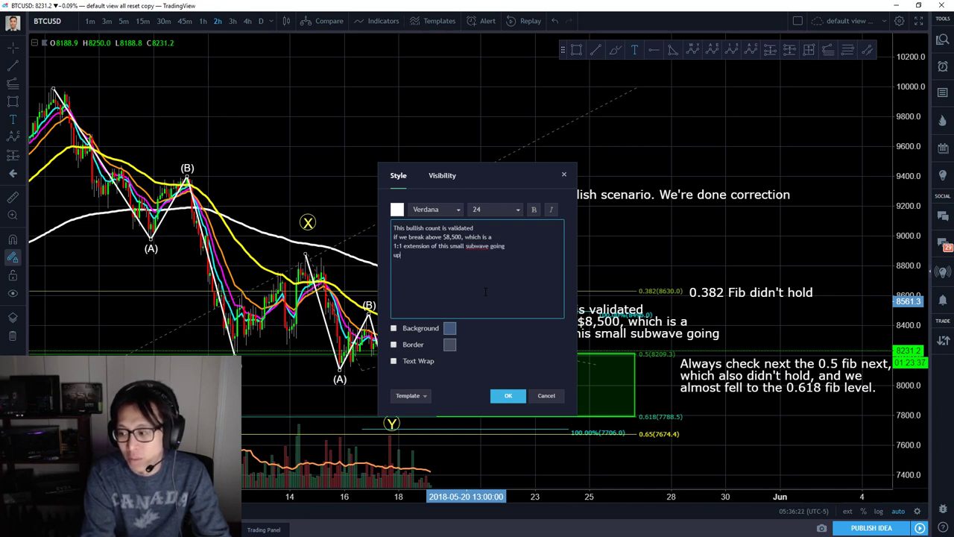
{"action": "type", "text": ","}
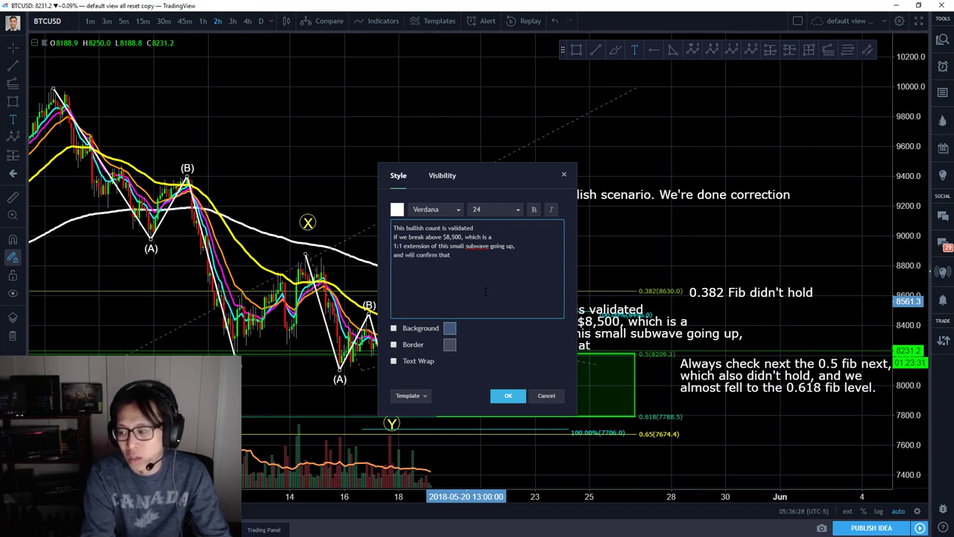
Append "and will confirm that elliot wave theory states that wave 3 is often the longest and never the shortest" and move the note above X
{"action": "type", "text": "iot wave theory states"}
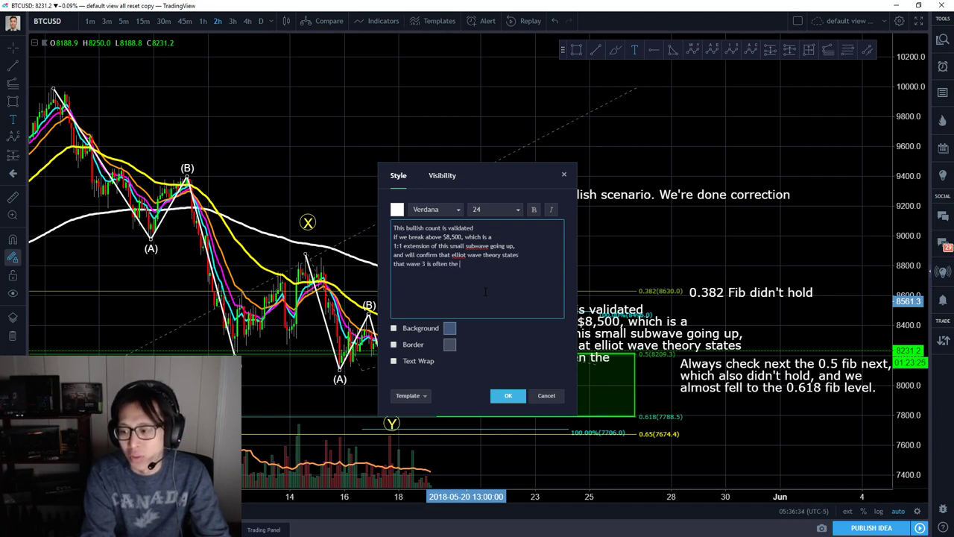
{"action": "type", "text": "longest"}
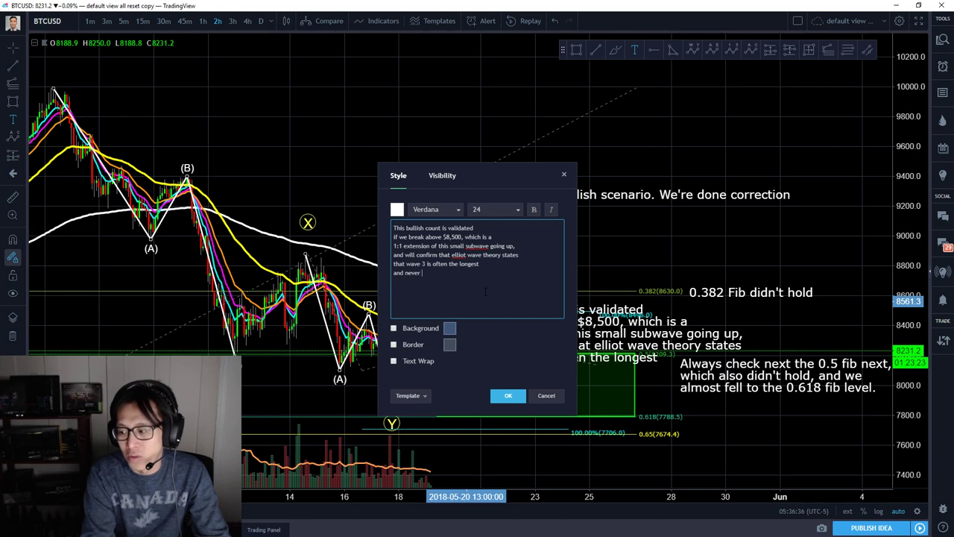
{"action": "key", "text": "BackSpace"}
{"action": "key", "text": "BackSpace"}
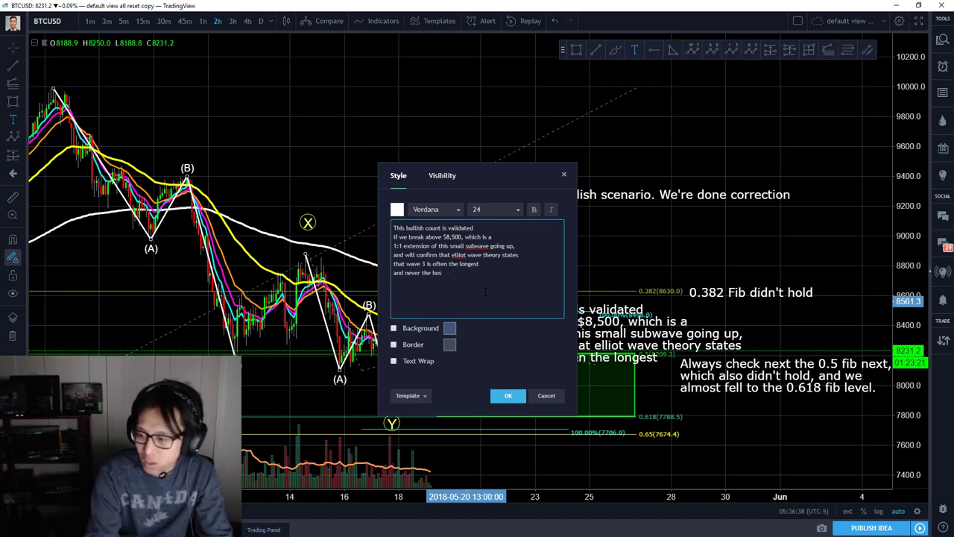
{"action": "type", "text": "shortest"}
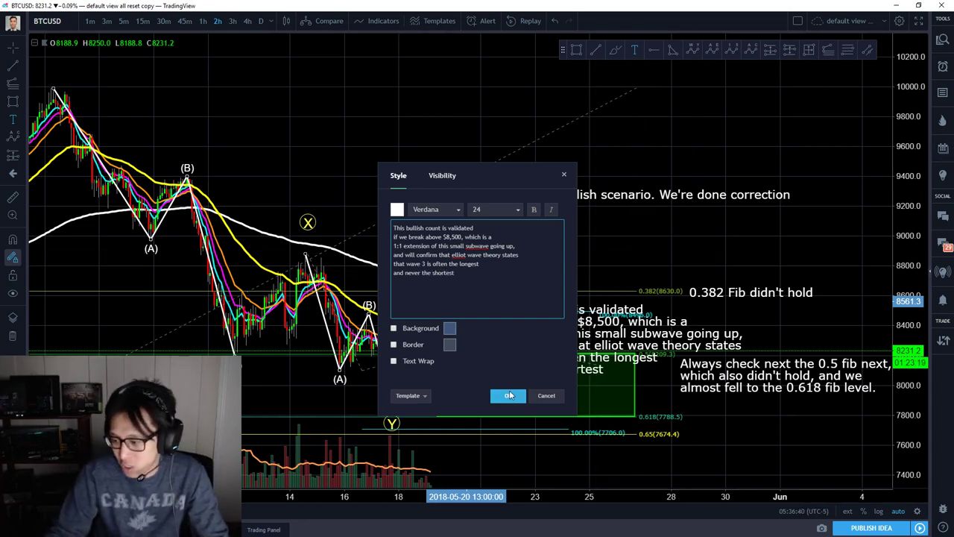
{"action": "left_click", "coordinate": [508, 395]}
{"action": "left_click_drag", "start_coordinate": [536, 317], "coordinate": [362, 125]}
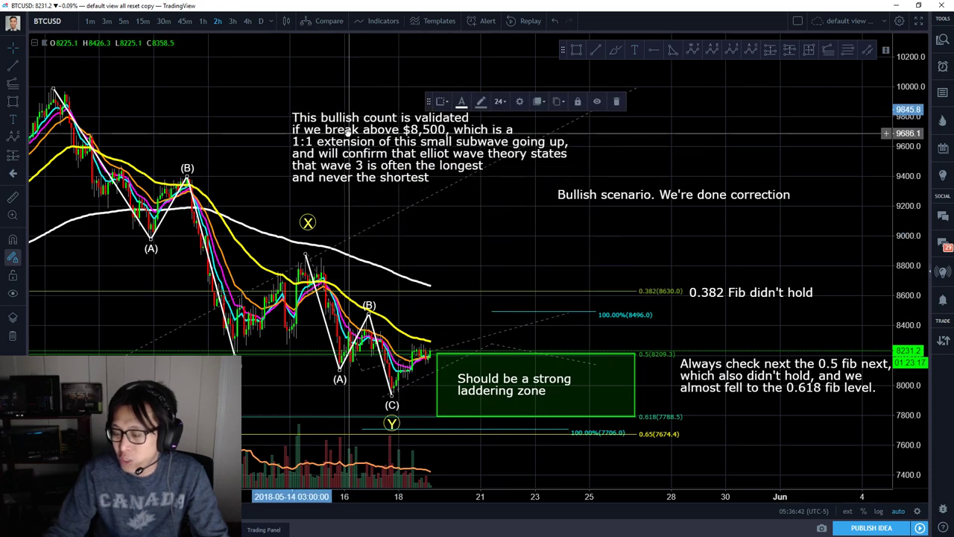
{"action": "left_click", "coordinate": [231, 120]}
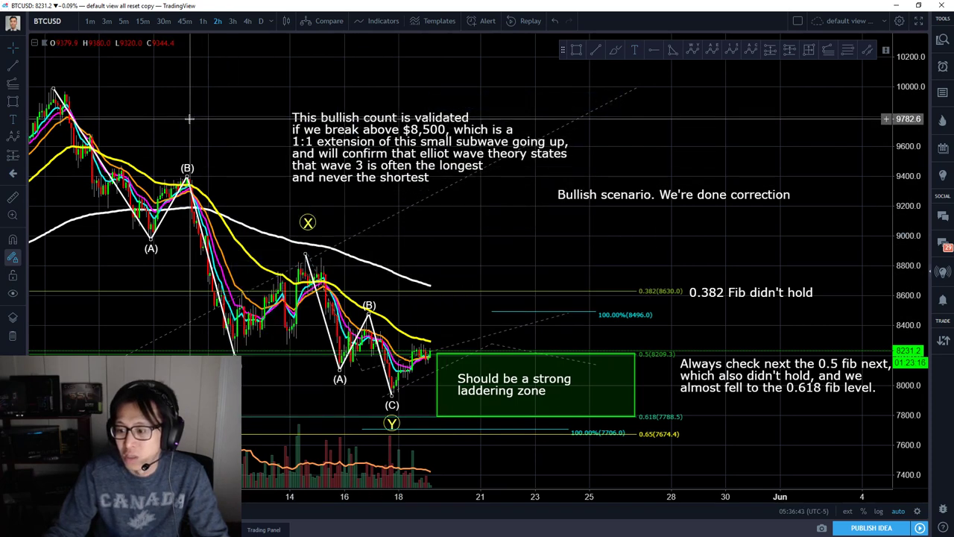
Draw a rectangle with white border and white fill around the small upward subwave after (C), from about 7925 to 8285
{"action": "left_click", "coordinate": [14, 101]}
{"action": "left_click", "coordinate": [462, 100]}
{"action": "left_click", "coordinate": [514, 121]}
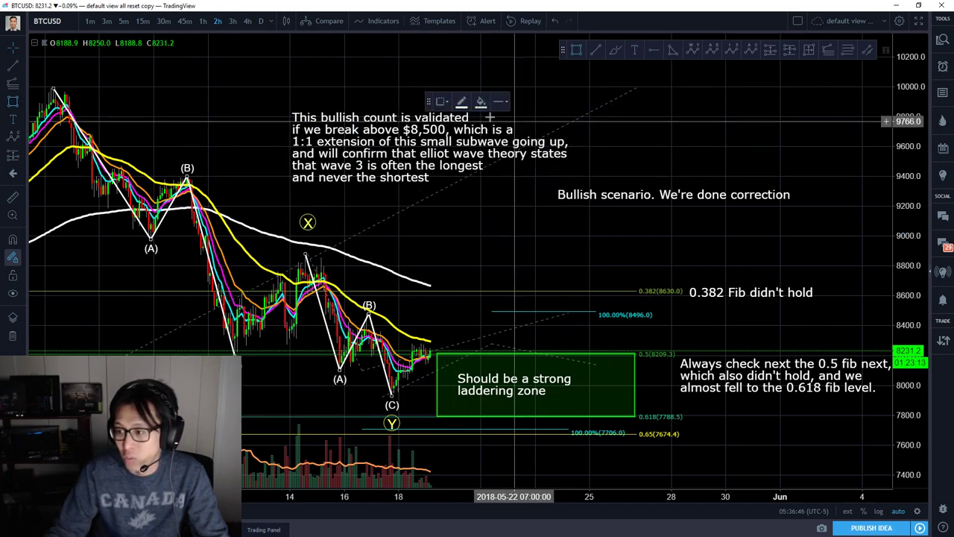
{"action": "left_click", "coordinate": [481, 101]}
{"action": "left_click", "coordinate": [562, 120]}
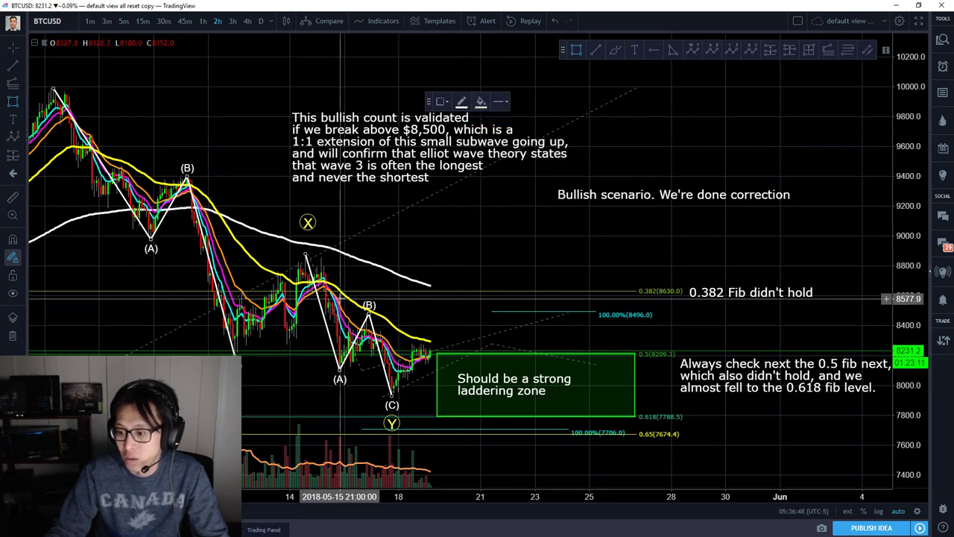
{"action": "left_click_drag", "start_coordinate": [392, 339], "coordinate": [432, 396]}
{"action": "left_click", "coordinate": [432, 397]}
{"action": "left_click_drag", "start_coordinate": [432, 339], "coordinate": [432, 343]}
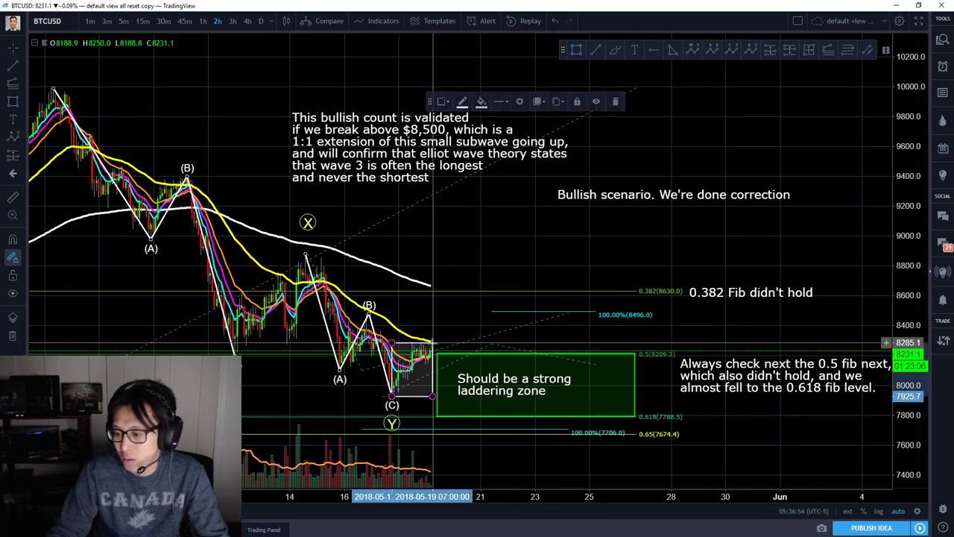
{"action": "left_click", "coordinate": [457, 316]}
Connect the bullish-count note to the white rectangle with a thin white trend line, and raise the note to clear the line's end
{"action": "left_click_drag", "start_coordinate": [396, 138], "coordinate": [412, 122]}
{"action": "left_click", "coordinate": [24, 67]}
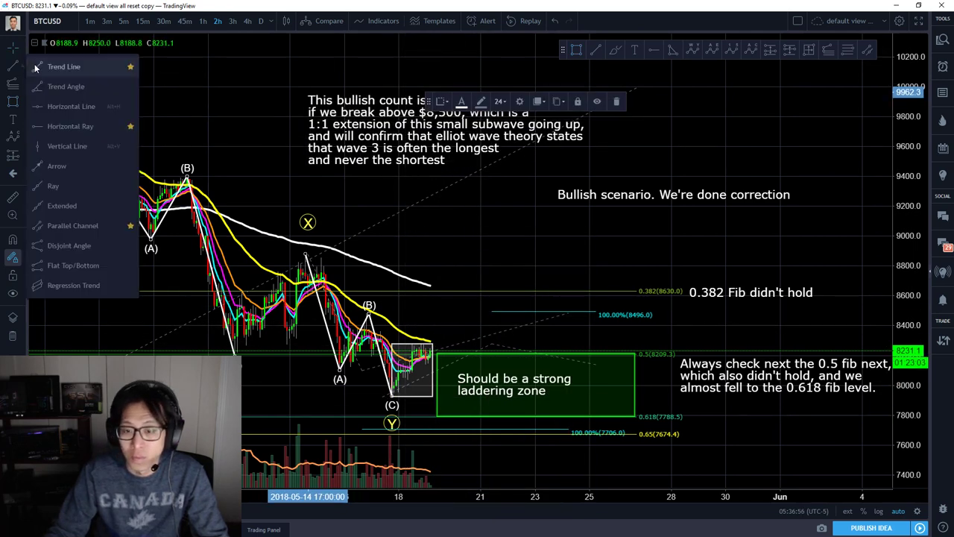
{"action": "left_click", "coordinate": [33, 68]}
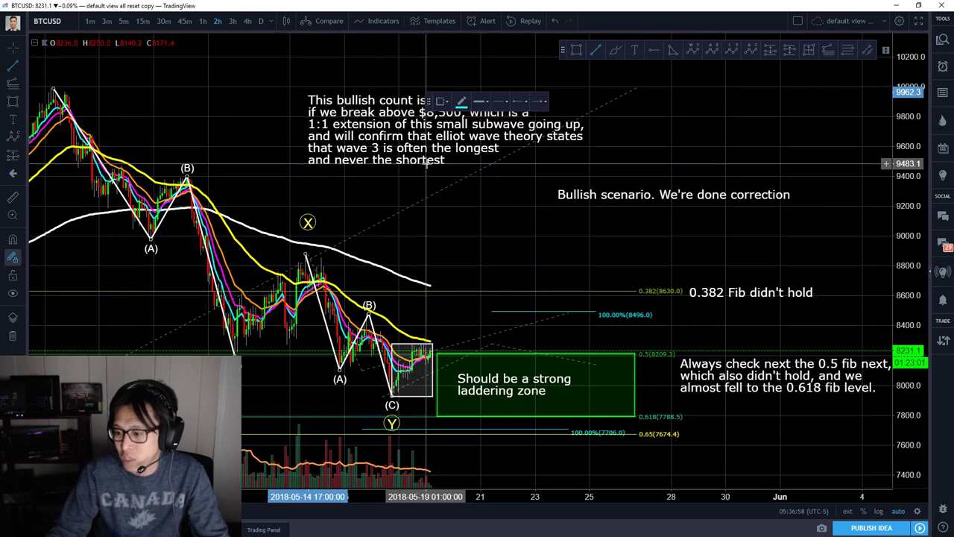
{"action": "left_click", "coordinate": [425, 164]}
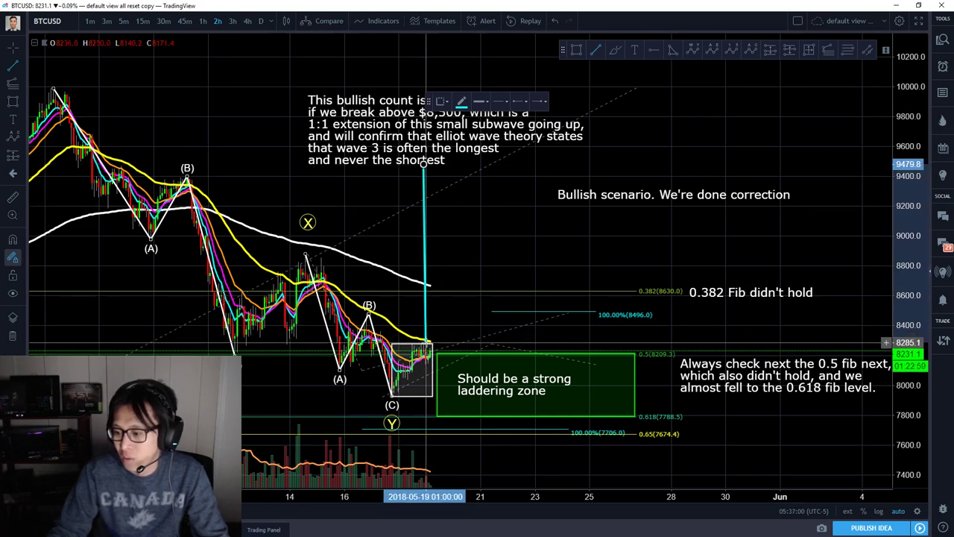
{"action": "left_click", "coordinate": [426, 342]}
{"action": "left_click", "coordinate": [482, 103]}
{"action": "left_click", "coordinate": [501, 124]}
{"action": "left_click", "coordinate": [461, 102]}
{"action": "left_click", "coordinate": [542, 121]}
{"action": "left_click_drag", "start_coordinate": [403, 131], "coordinate": [400, 126]}
Frame the bullish-count note with a white rectangle from about 9455 to 10025, widened to enclose every line of its text
{"action": "right_click", "coordinate": [296, 115]}
{"action": "left_click", "coordinate": [217, 102]}
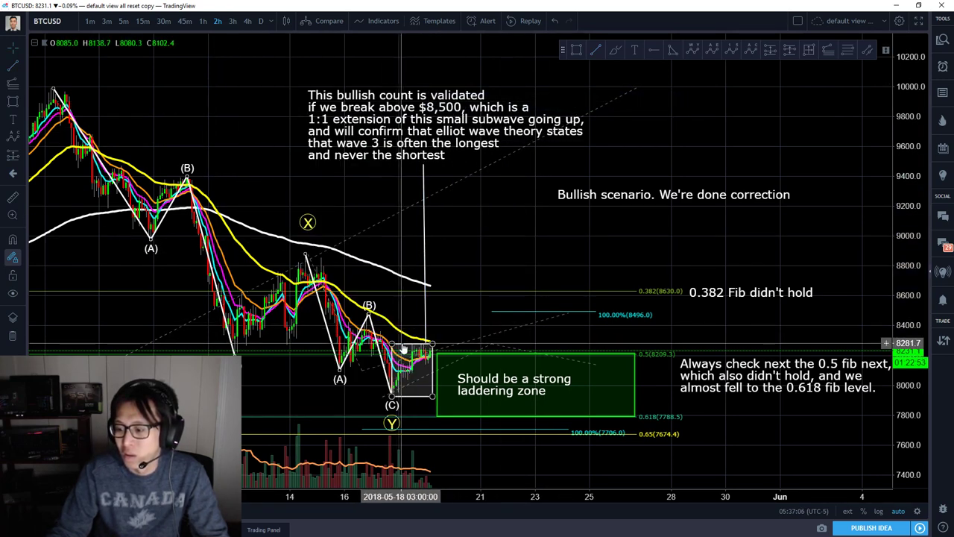
{"action": "left_click", "coordinate": [401, 134]}
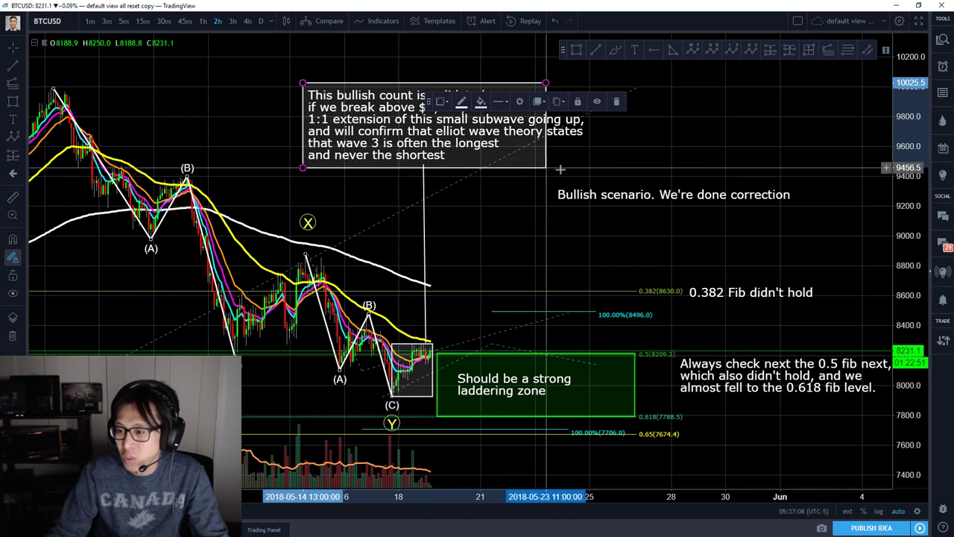
{"action": "left_click", "coordinate": [611, 204]}
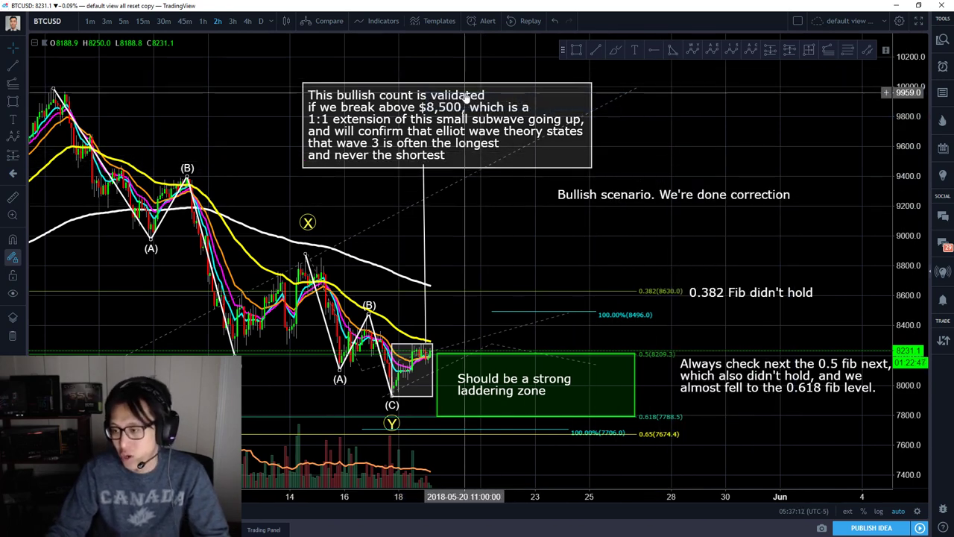
{"action": "right_click", "coordinate": [685, 133]}
{"action": "left_click", "coordinate": [671, 154]}
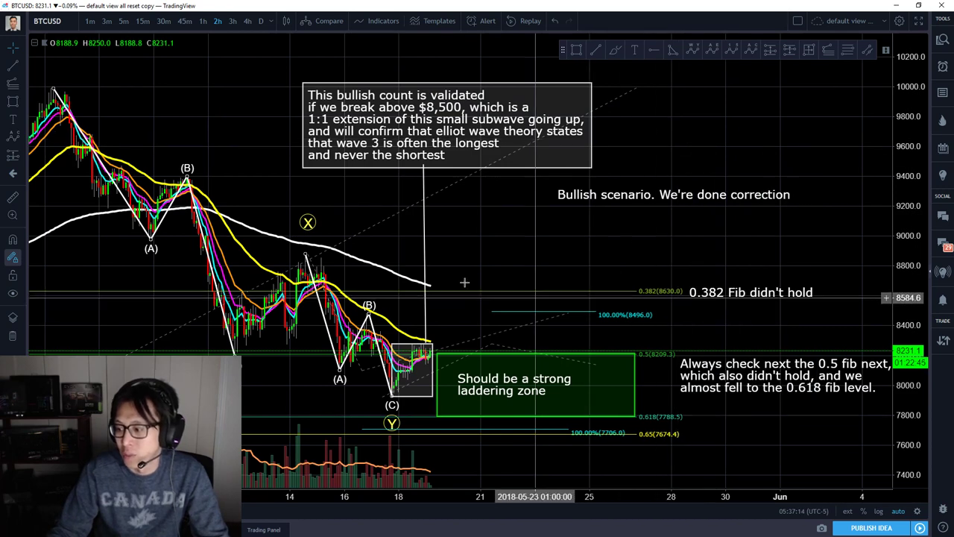
Draw a rectangle with green border and green fill around the 100% extension at 8496, from about 8458 to 8545
{"action": "left_click", "coordinate": [20, 102]}
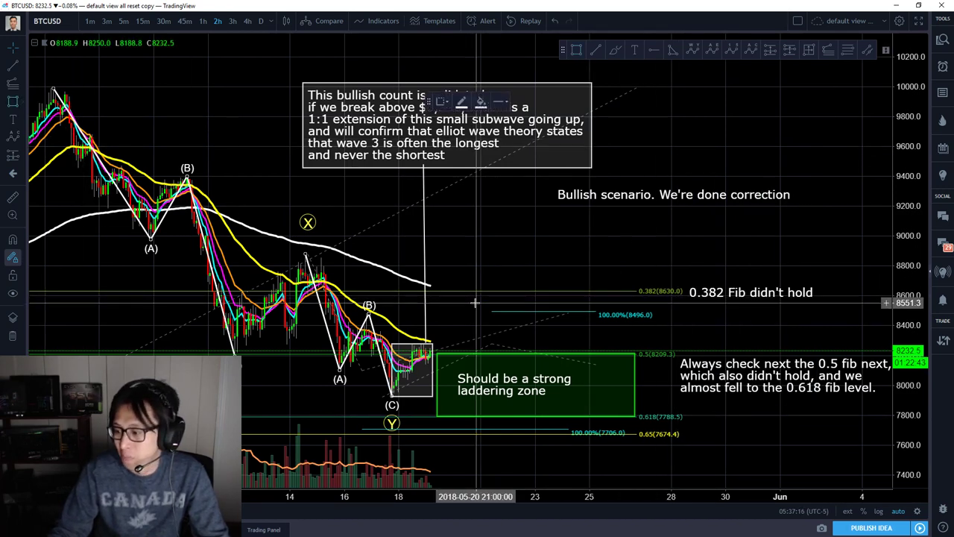
{"action": "left_click_drag", "start_coordinate": [425, 303], "coordinate": [646, 315]}
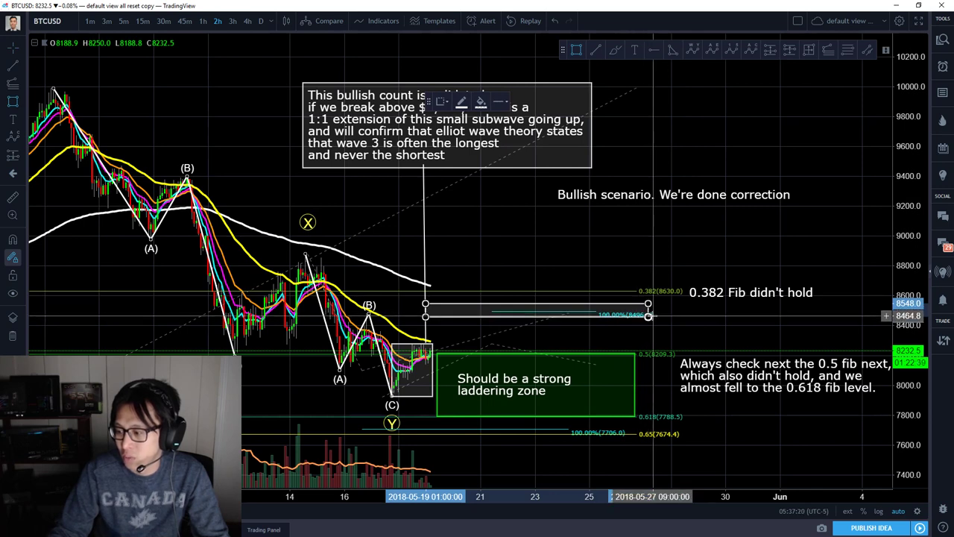
{"action": "left_click", "coordinate": [463, 104]}
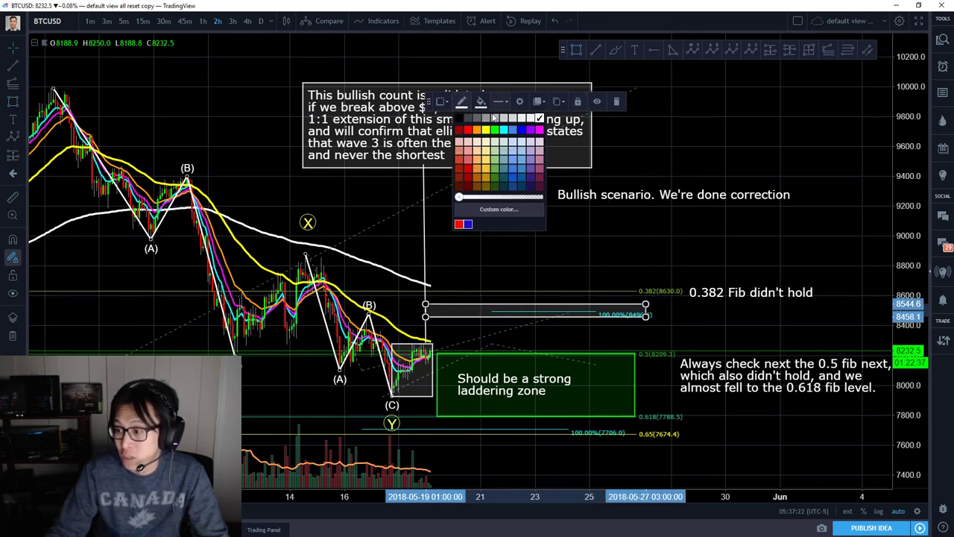
{"action": "left_click", "coordinate": [495, 130]}
{"action": "left_click", "coordinate": [481, 101]}
{"action": "left_click", "coordinate": [514, 131]}
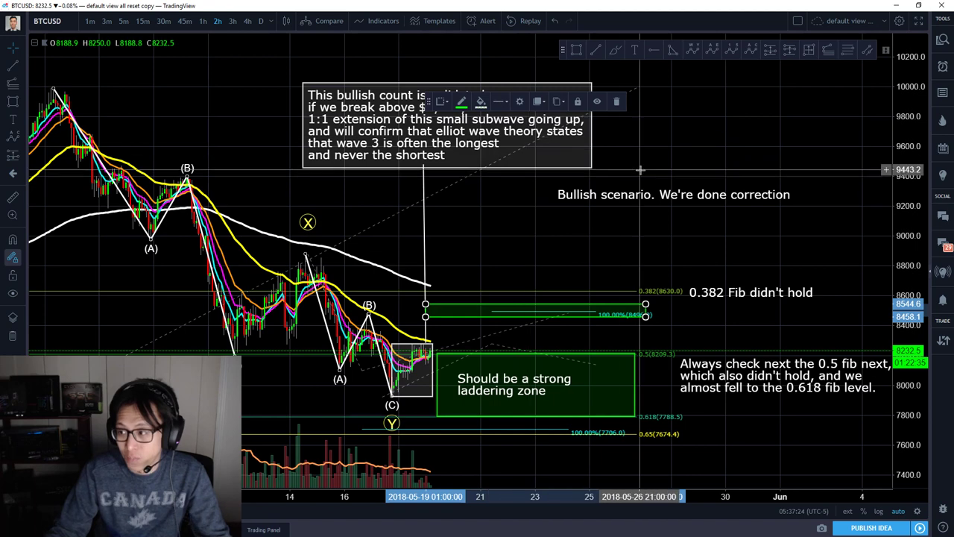
{"action": "right_click", "coordinate": [658, 160]}
{"action": "left_click", "coordinate": [655, 133]}
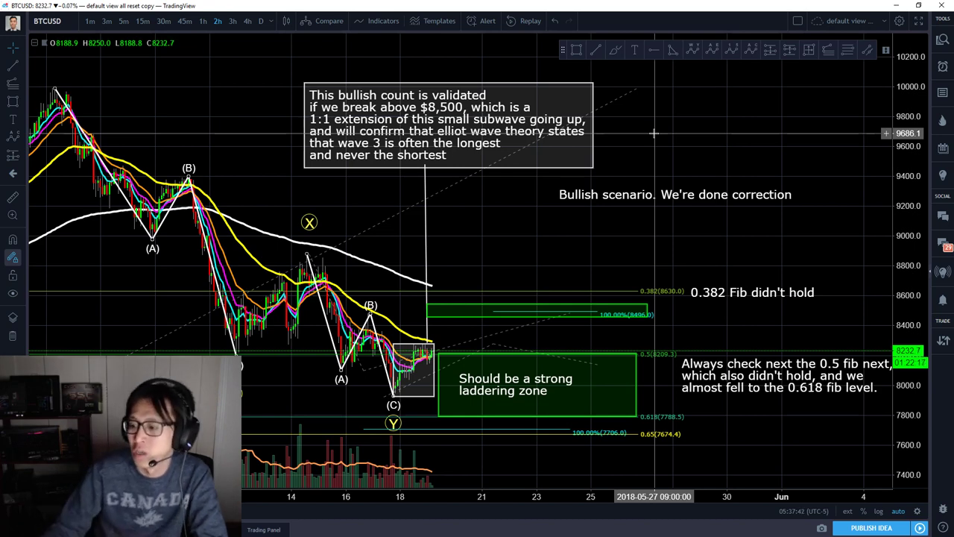
{"action": "left_click_drag", "start_coordinate": [516, 250], "coordinate": [501, 250]}
{"action": "right_click", "coordinate": [517, 246]}
{"action": "left_click", "coordinate": [484, 245]}
{"action": "right_click", "coordinate": [544, 248]}
{"action": "left_click", "coordinate": [526, 243]}
{"action": "right_click", "coordinate": [527, 243]}
{"action": "left_click", "coordinate": [493, 246]}
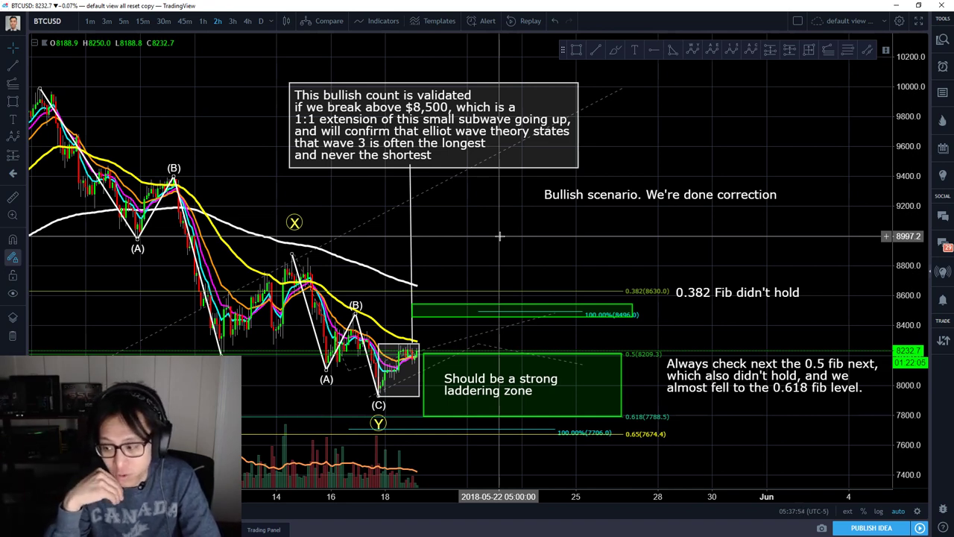
Hide the favorite drawings toolbar and minimise the Snipping Tool window covering the chart
{"action": "right_click", "coordinate": [651, 49]}
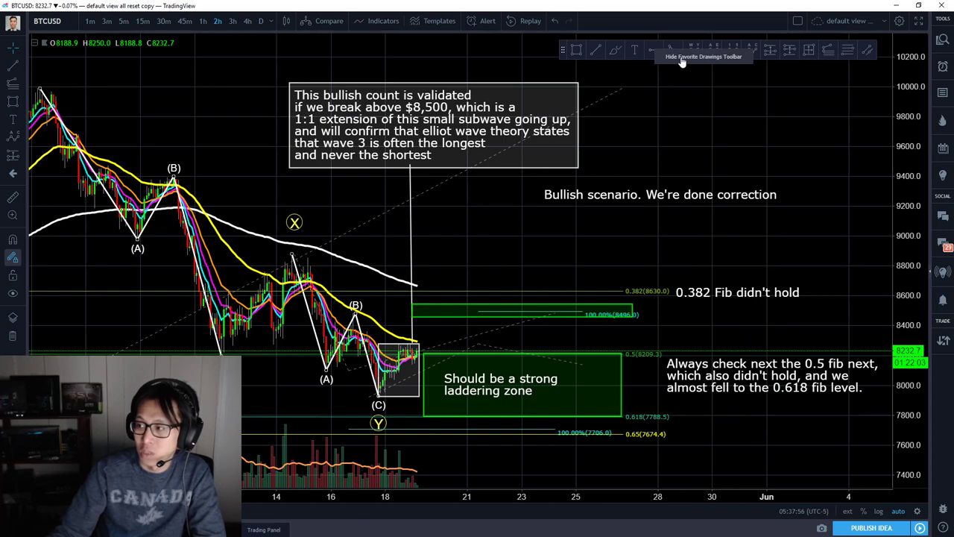
{"action": "left_click", "coordinate": [677, 60]}
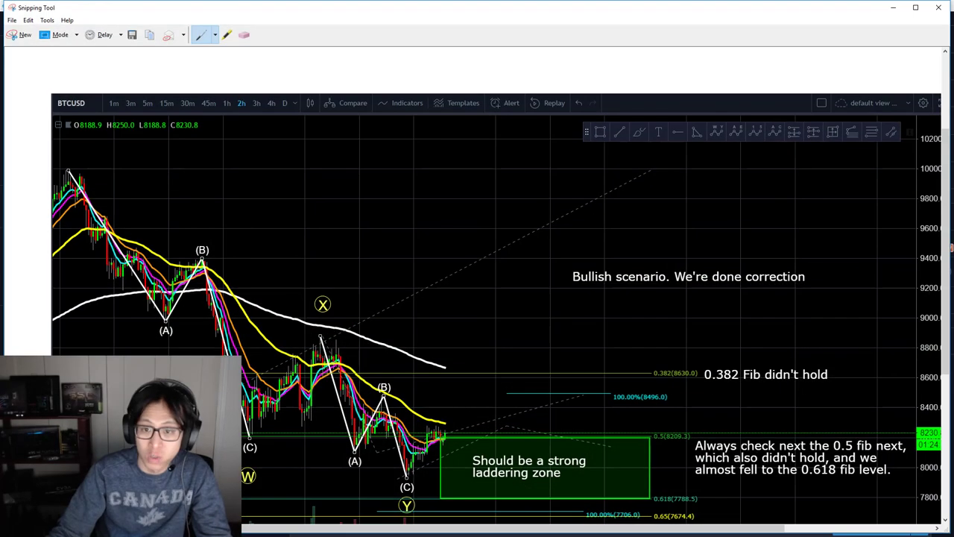
{"action": "left_click", "coordinate": [892, 8]}
{"action": "right_click", "coordinate": [683, 234]}
{"action": "left_click", "coordinate": [584, 234]}
{"action": "right_click", "coordinate": [584, 235]}
{"action": "left_click", "coordinate": [532, 239]}
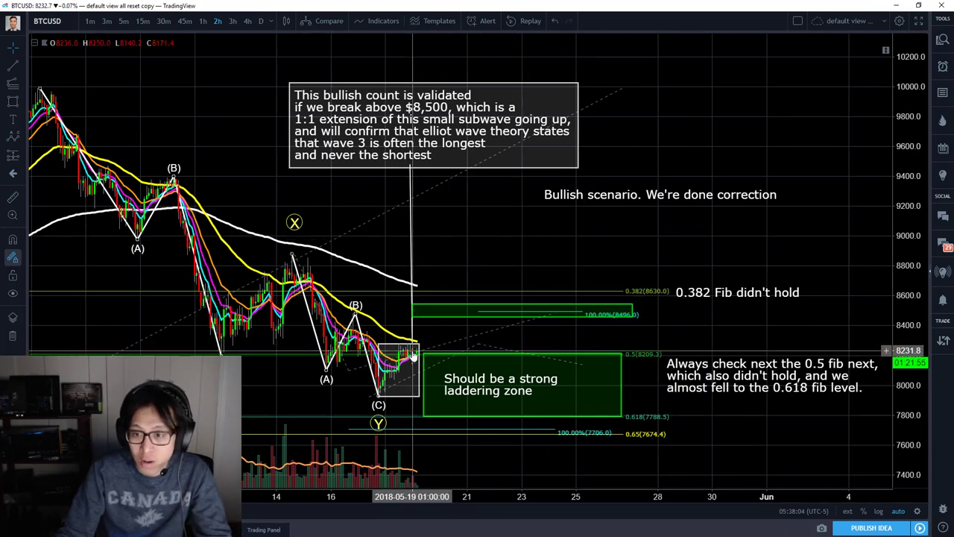
Place a Long Position beside the latest candles with its entry at about 8276, level with the white subwave rectangle's upper edge
{"action": "right_click", "coordinate": [457, 341]}
{"action": "left_click_drag", "start_coordinate": [454, 240], "coordinate": [537, 243]}
{"action": "scroll", "coordinate": [519, 245], "scroll_direction": "up", "scroll_amount": 5}
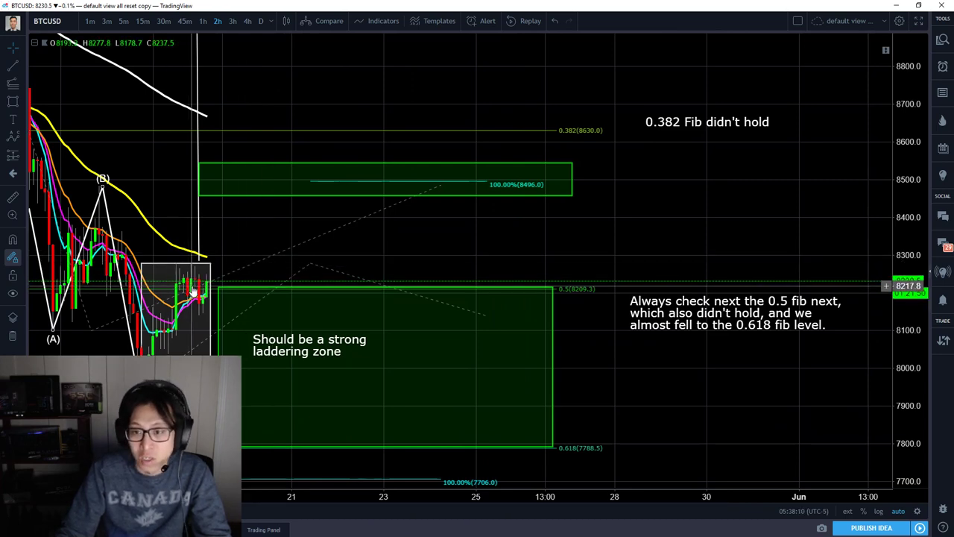
{"action": "scroll", "coordinate": [420, 228], "scroll_direction": "down", "scroll_amount": 5}
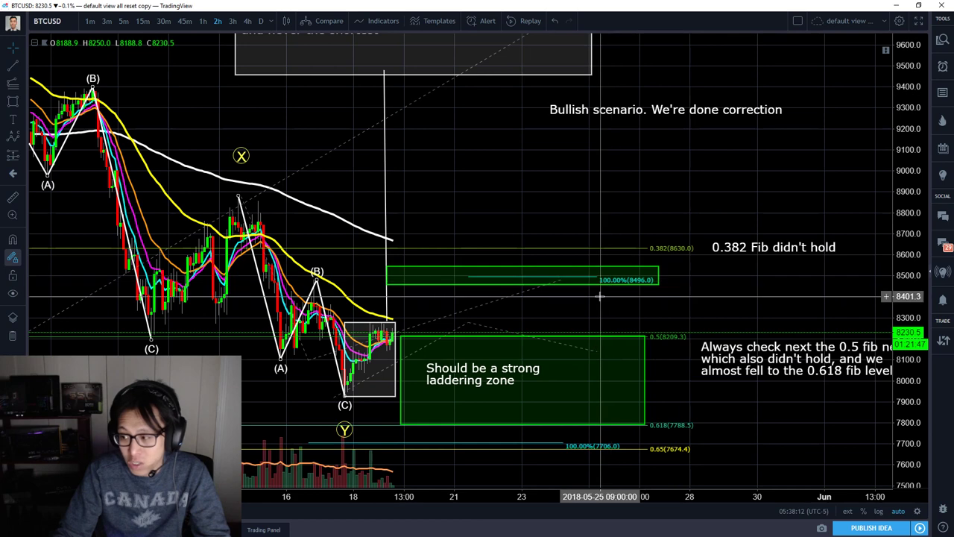
{"action": "left_click_drag", "start_coordinate": [568, 301], "coordinate": [549, 305]}
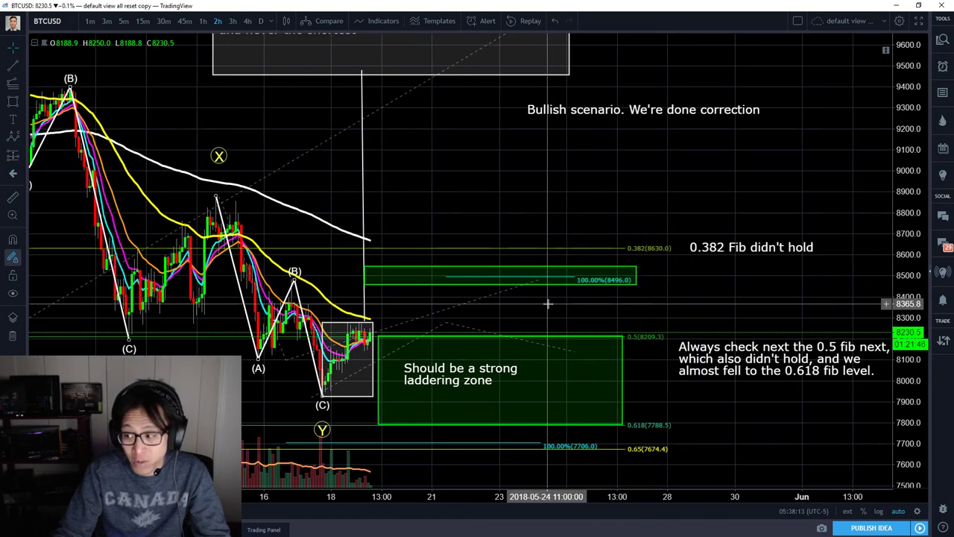
{"action": "left_click", "coordinate": [25, 91]}
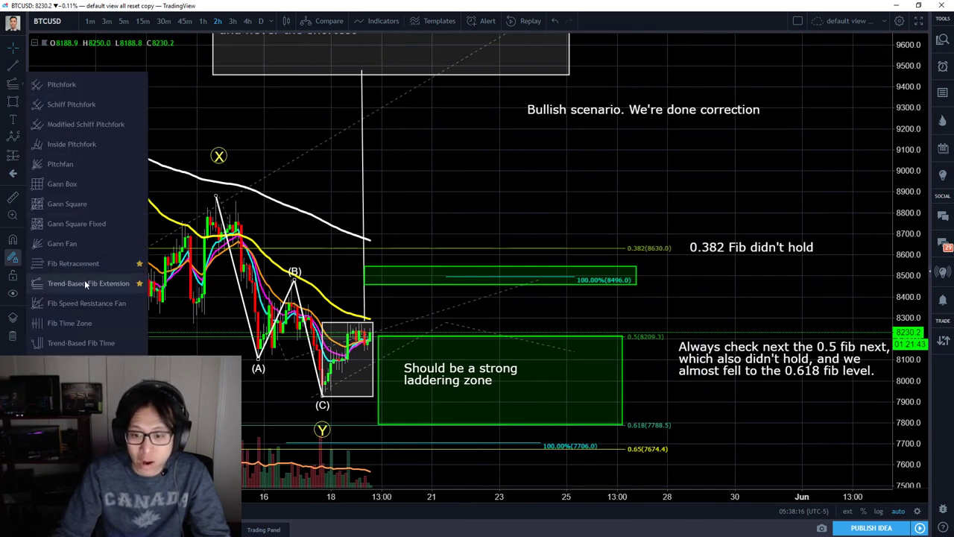
{"action": "left_click", "coordinate": [15, 156]}
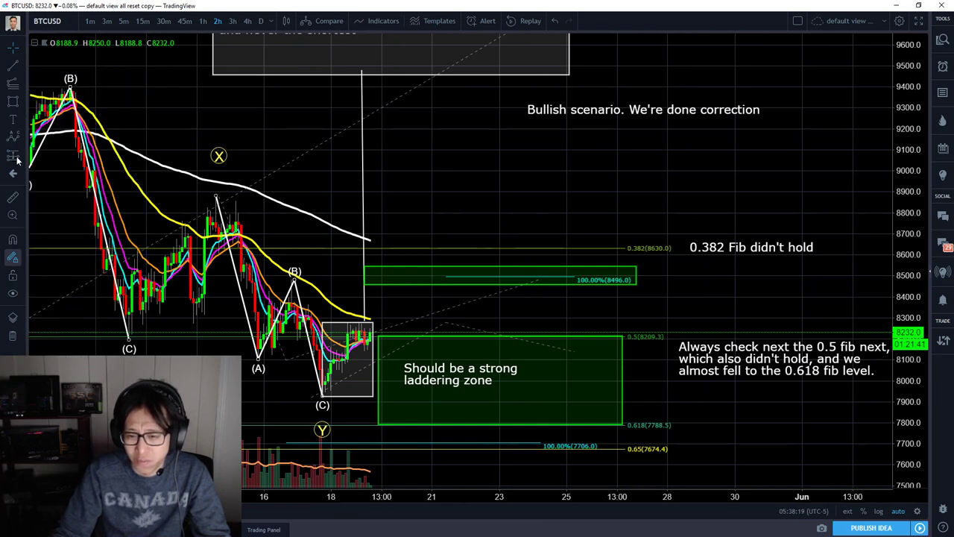
{"action": "left_click", "coordinate": [389, 322]}
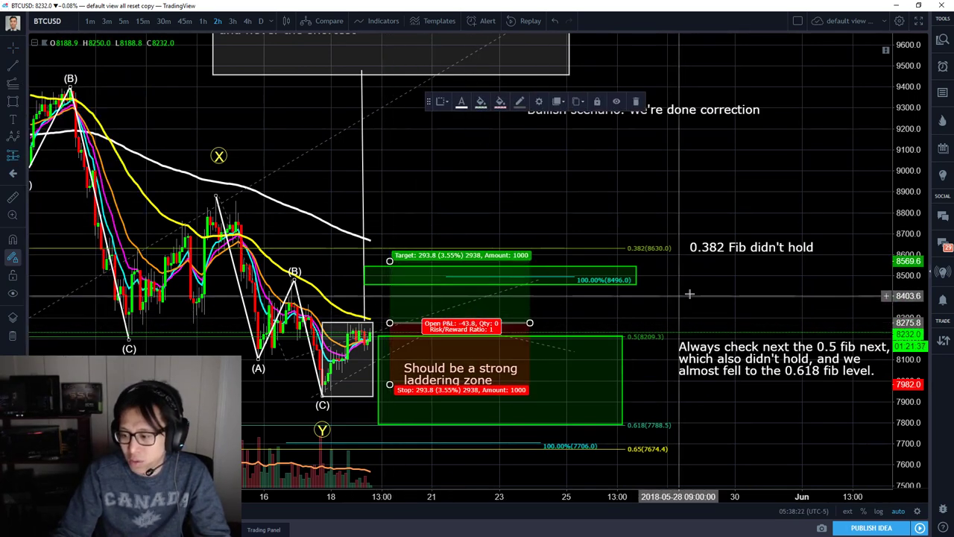
Set the long position's stop to about 8129 and its target to about 8494, at the 100% extension
{"action": "left_click_drag", "start_coordinate": [389, 388], "coordinate": [390, 328]}
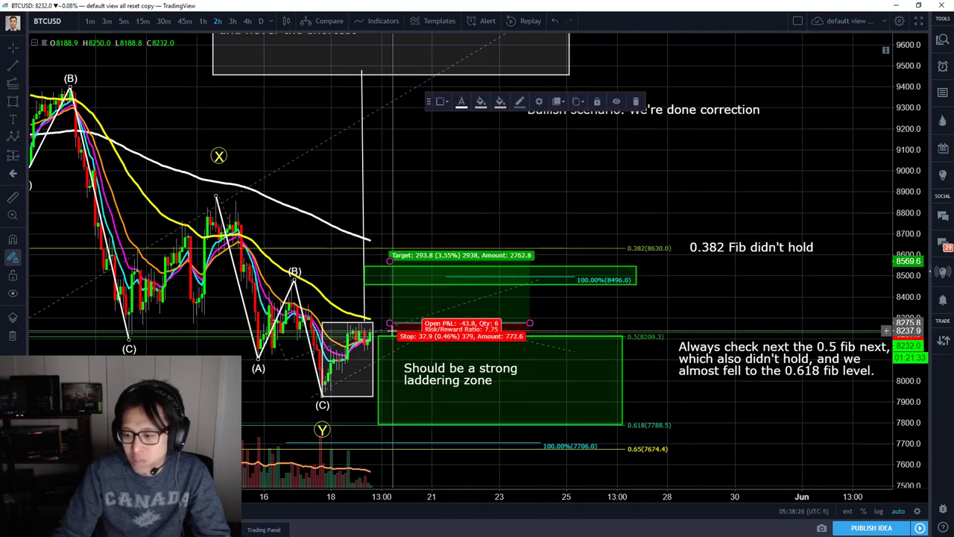
{"action": "left_click_drag", "start_coordinate": [390, 328], "coordinate": [390, 352]}
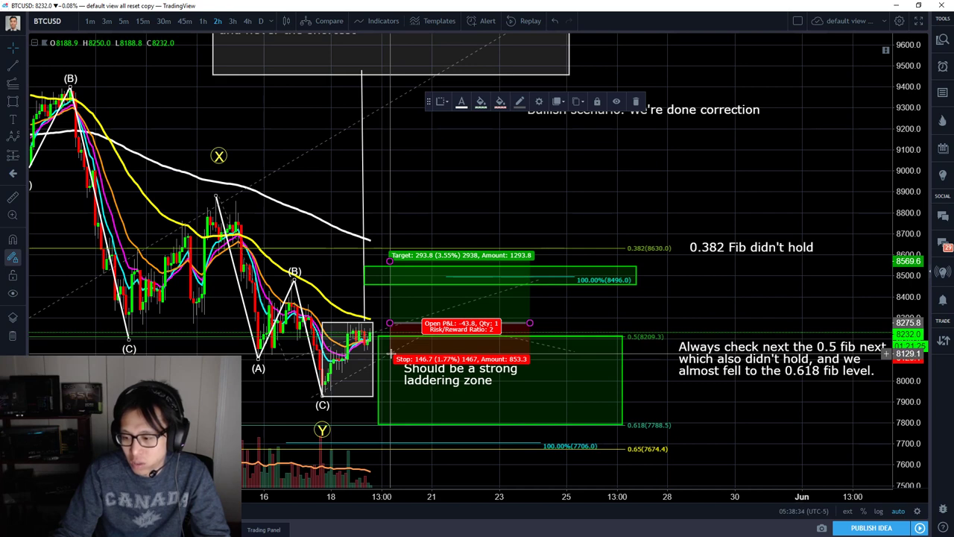
{"action": "left_click_drag", "start_coordinate": [390, 260], "coordinate": [390, 276]}
{"action": "key", "text": "ctrl+z"}
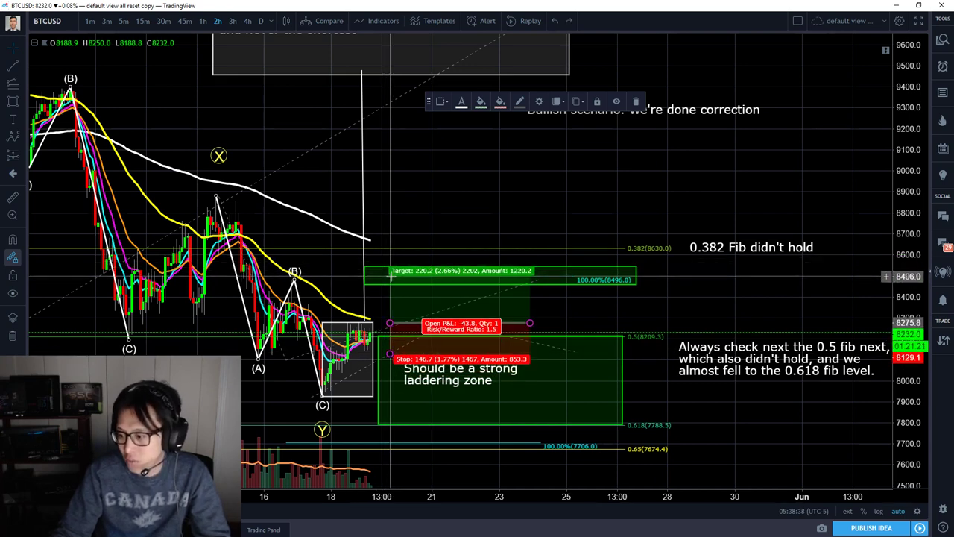
{"action": "right_click", "coordinate": [690, 298]}
{"action": "left_click", "coordinate": [660, 300]}
{"action": "right_click", "coordinate": [641, 308]}
{"action": "left_click", "coordinate": [580, 310]}
{"action": "left_click", "coordinate": [492, 304]}
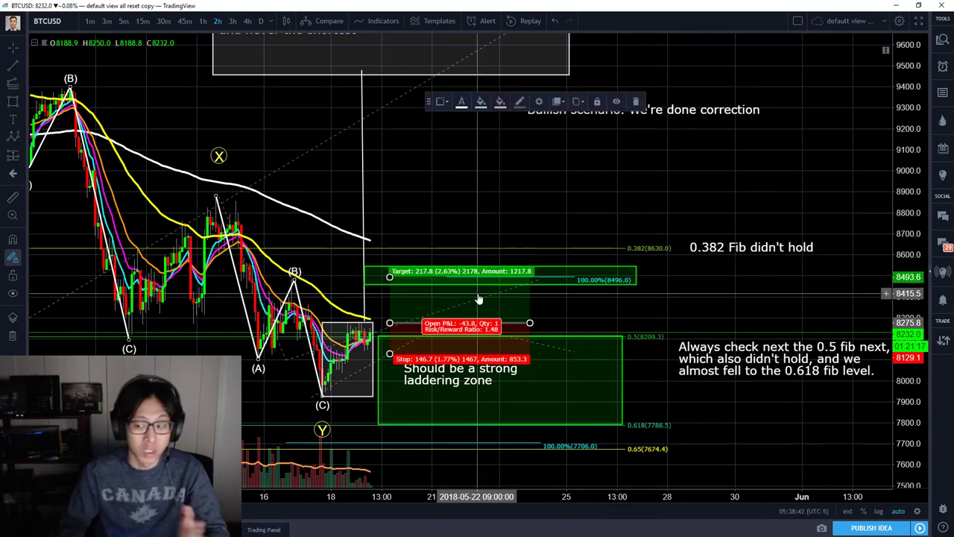
Move the "Should be a strong laddering zone" note clear of the long position's stop label
{"action": "left_click_drag", "start_coordinate": [474, 379], "coordinate": [507, 385]}
{"action": "left_click", "coordinate": [500, 327]}
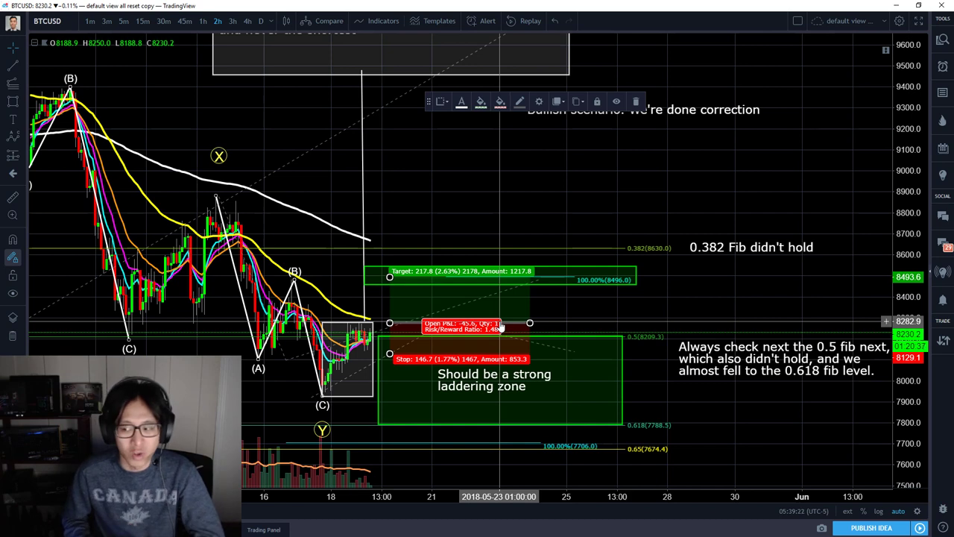
{"action": "left_click", "coordinate": [703, 285]}
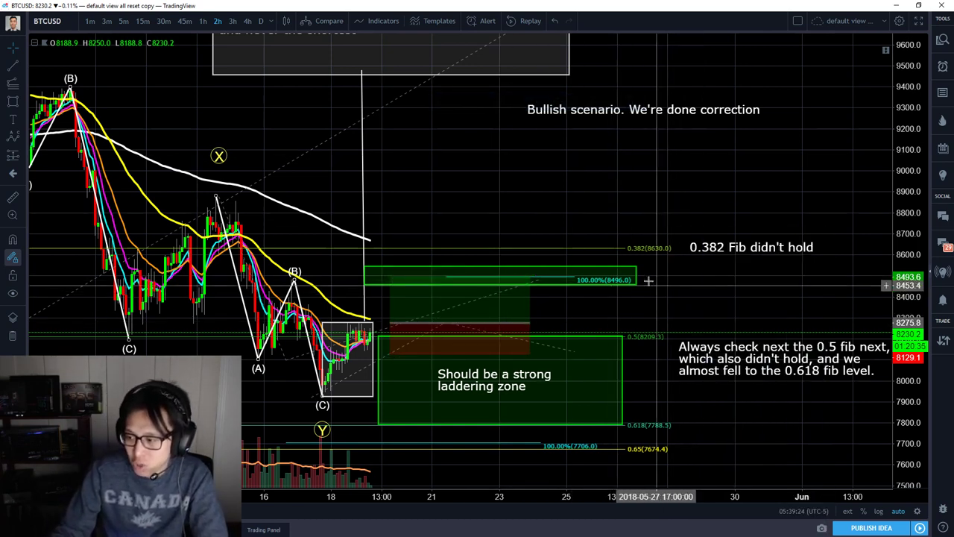
Lower the upper edge of the green rectangle around the 100% extension to about 8500
{"action": "left_click", "coordinate": [635, 276]}
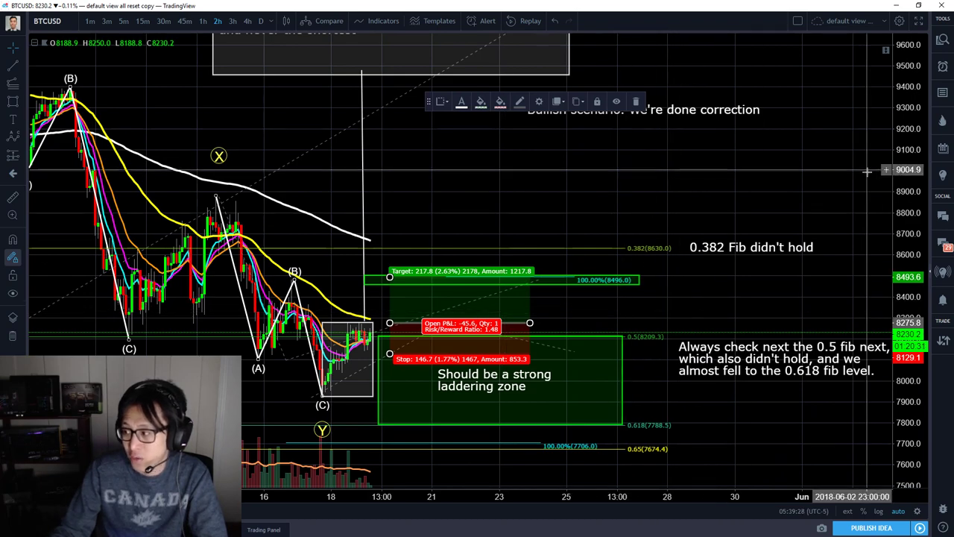
{"action": "right_click", "coordinate": [918, 188]}
{"action": "left_click", "coordinate": [884, 251]}
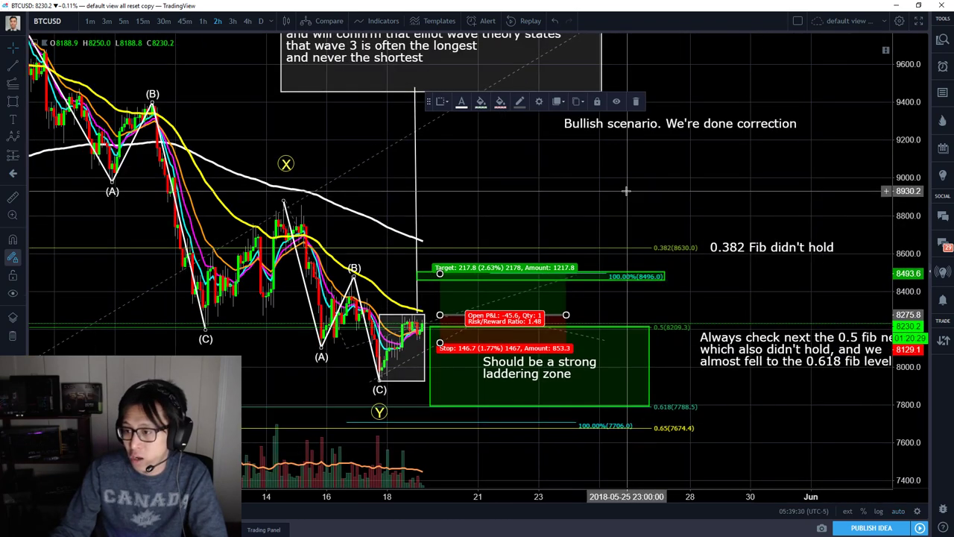
{"action": "left_click_drag", "start_coordinate": [666, 241], "coordinate": [653, 271]}
{"action": "scroll", "coordinate": [652, 270], "scroll_direction": "down", "scroll_amount": 1}
{"action": "left_click_drag", "start_coordinate": [615, 237], "coordinate": [482, 212]}
{"action": "left_click", "coordinate": [464, 330]}
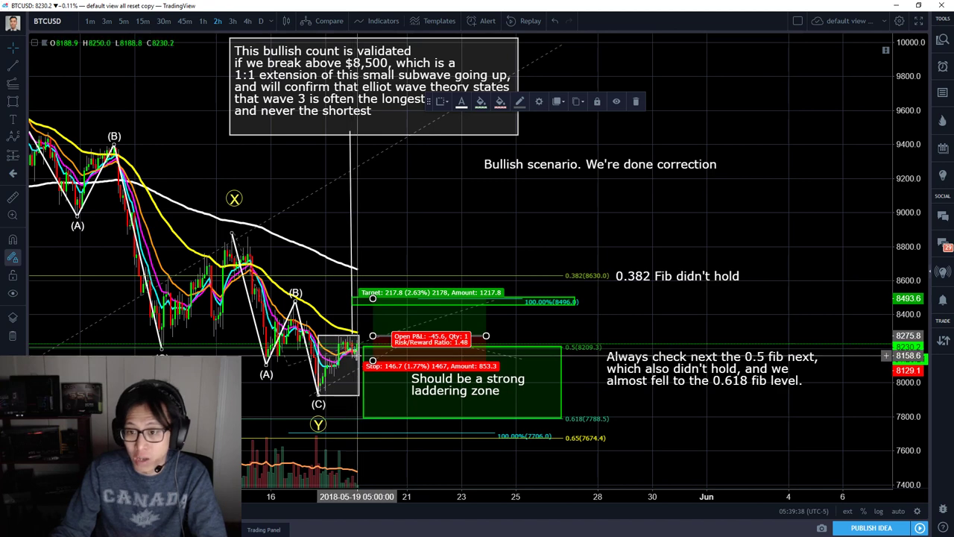
{"action": "right_click", "coordinate": [710, 426]}
{"action": "left_click", "coordinate": [652, 425]}
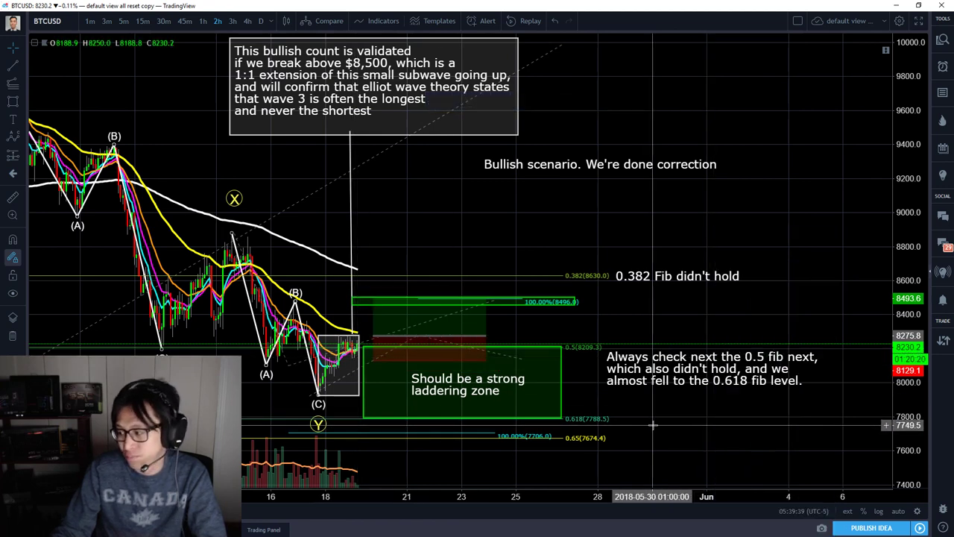
{"action": "left_click", "coordinate": [452, 334]}
{"action": "right_click", "coordinate": [661, 392]}
{"action": "right_click", "coordinate": [624, 402]}
{"action": "left_click", "coordinate": [603, 409]}
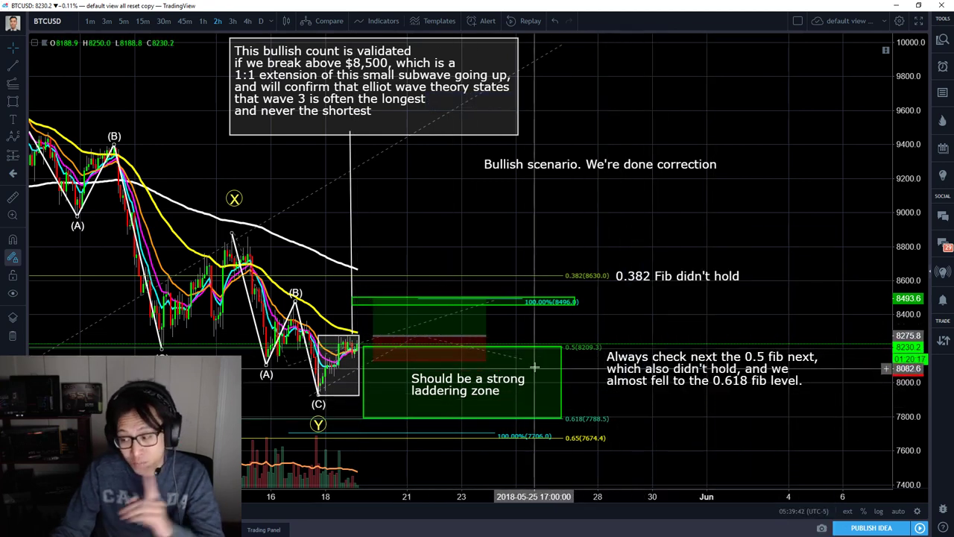
{"action": "left_click", "coordinate": [456, 337]}
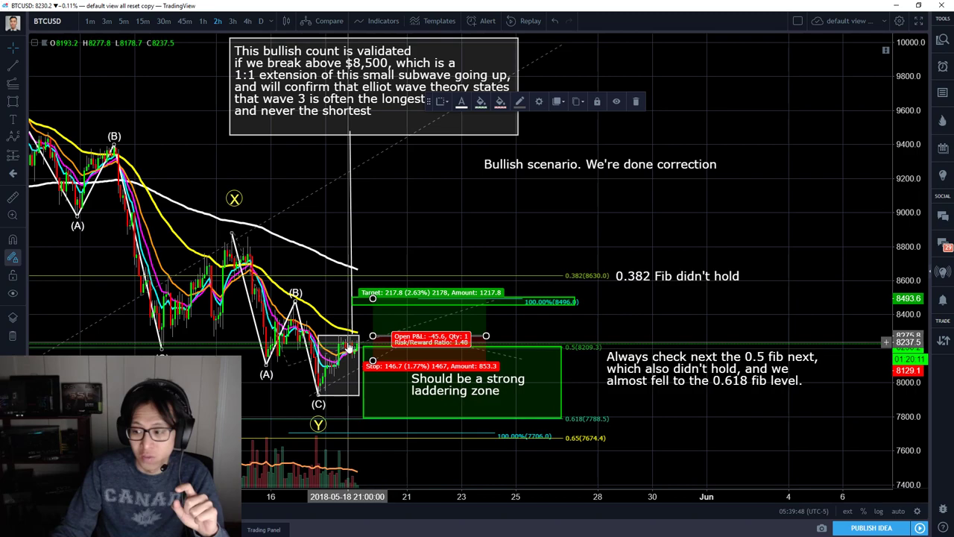
Capture a new snip of the annotated BTCUSD chart with Snipping Tool, then minimize it to return to TradingView
{"action": "right_click", "coordinate": [578, 326]}
{"action": "mouse_move", "coordinate": [562, 326]}
{"action": "left_mouse_down"}
{"action": "mouse_move", "coordinate": [470, 331]}
{"action": "mouse_move", "coordinate": [624, 314]}
{"action": "mouse_move", "coordinate": [673, 349]}
{"action": "mouse_move", "coordinate": [621, 365]}
{"action": "left_mouse_up"}
{"action": "right_click", "coordinate": [547, 328]}
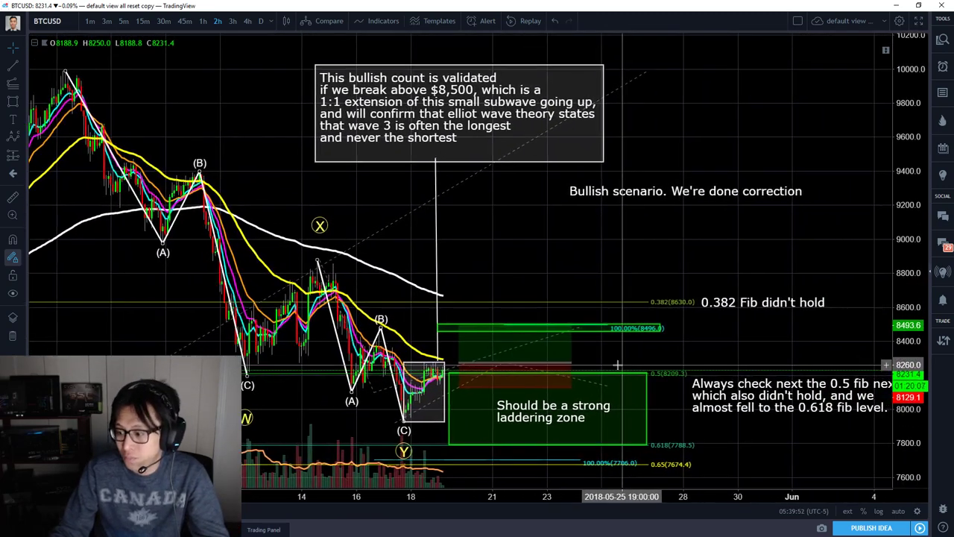
{"action": "left_click", "coordinate": [544, 357]}
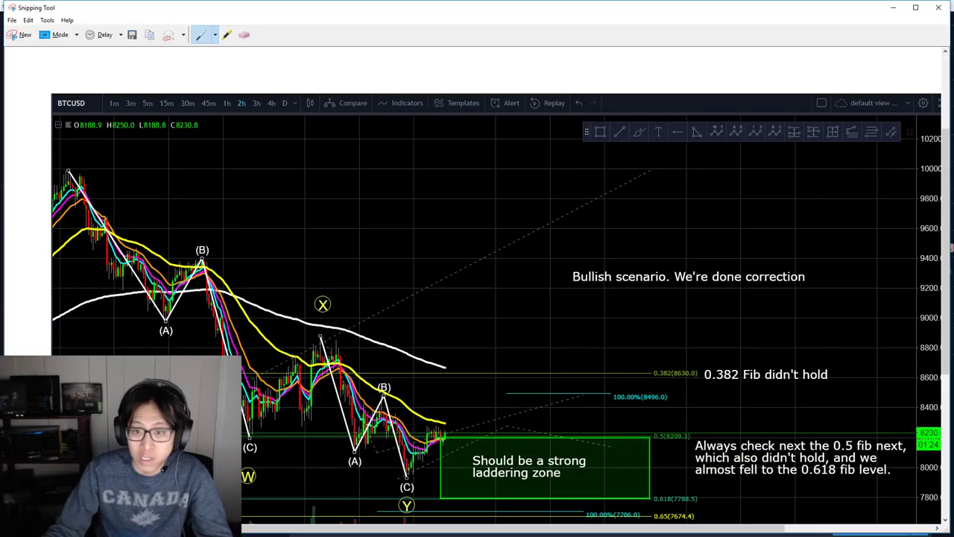
{"action": "left_click", "coordinate": [12, 34]}
{"action": "key", "text": "Escape"}
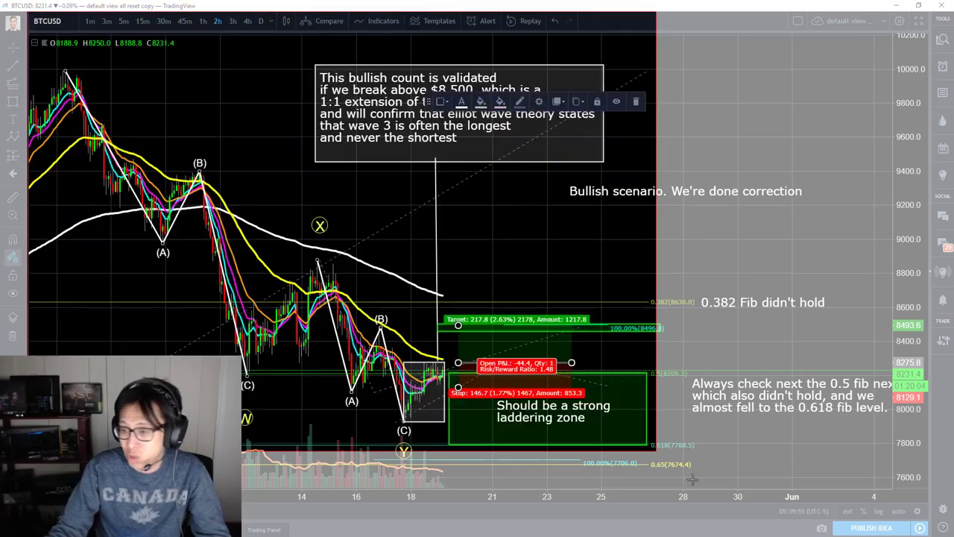
{"action": "left_click_drag", "start_coordinate": [917, 519], "coordinate": [933, 519]}
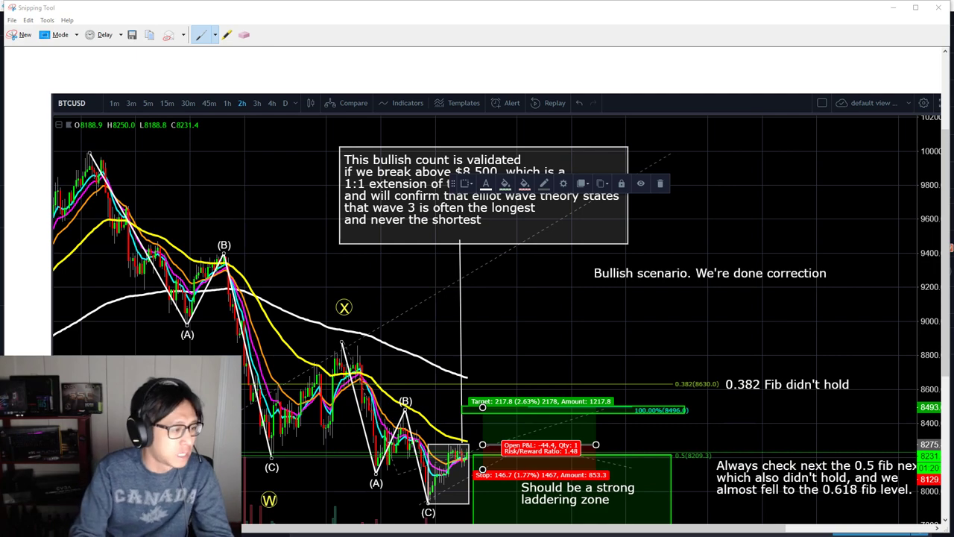
{"action": "left_click", "coordinate": [892, 7]}
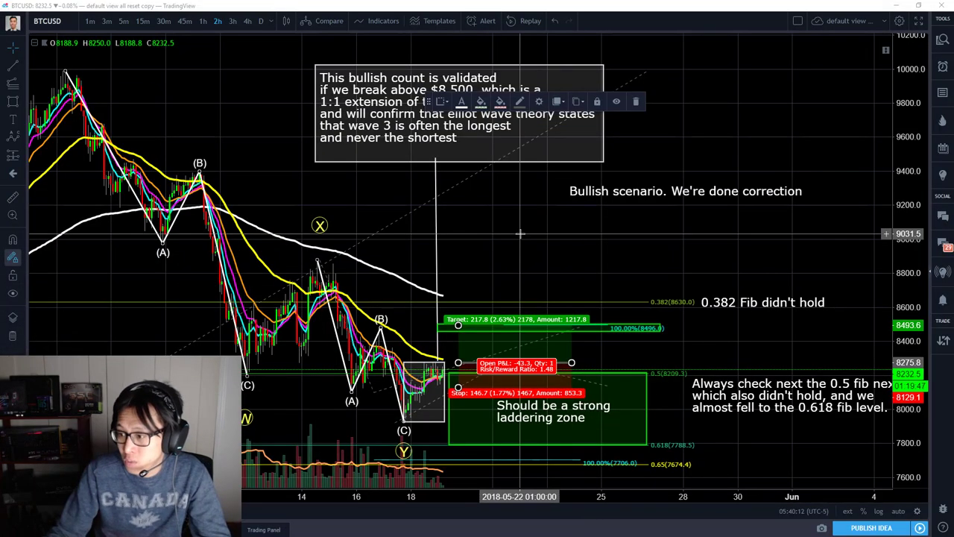
Delete the bullish-count explanation text, its grey callout box and the "Bullish scenario" label from the chart
{"action": "right_click", "coordinate": [520, 235]}
{"action": "scroll", "coordinate": [481, 236], "scroll_direction": "down", "scroll_amount": 1}
{"action": "left_click_drag", "start_coordinate": [289, 81], "coordinate": [215, 85]}
{"action": "left_click", "coordinate": [401, 123]}
{"action": "key", "text": "Delete"}
{"action": "left_click", "coordinate": [540, 203]}
{"action": "key", "text": "Delete"}
{"action": "left_click", "coordinate": [521, 173]}
{"action": "key", "text": "Delete"}
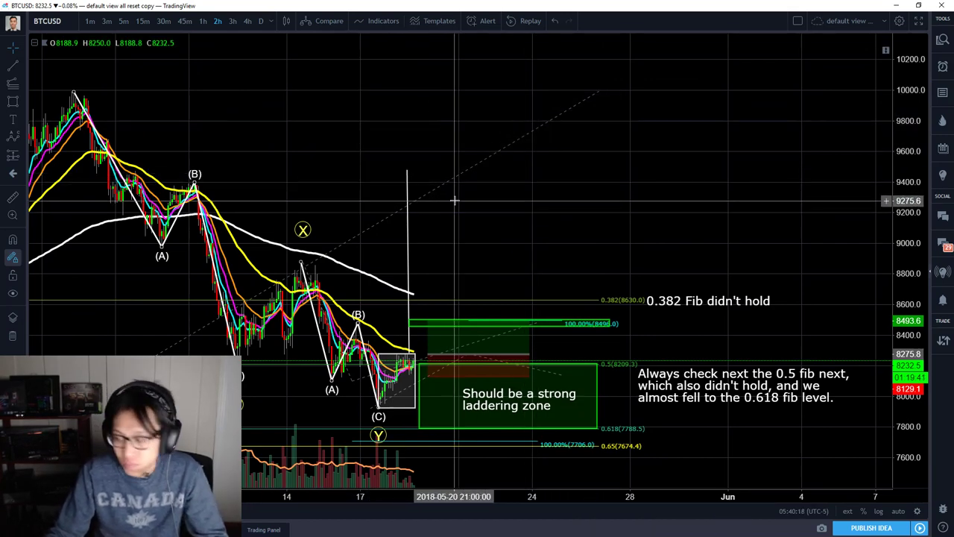
Undo the last two deletions to restore the "Bullish scenario" label, and delete the empty callout box and its vertical pointer line
{"action": "key", "text": "ctrl+z"}
{"action": "key", "text": "ctrl+z"}
{"action": "left_click", "coordinate": [526, 153]}
{"action": "key", "text": "Delete"}
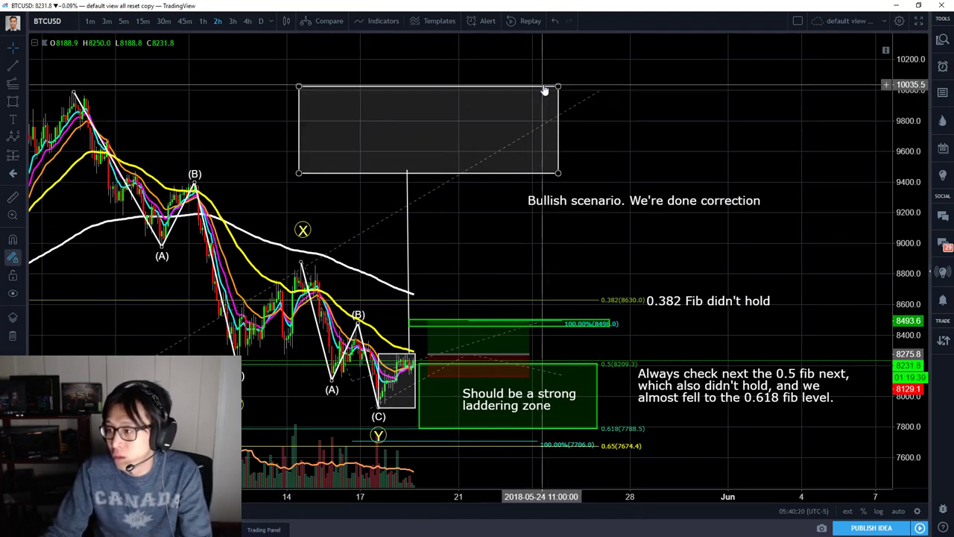
{"action": "left_click", "coordinate": [542, 94]}
{"action": "key", "text": "Delete"}
{"action": "left_click", "coordinate": [409, 192]}
{"action": "key", "text": "Delete"}
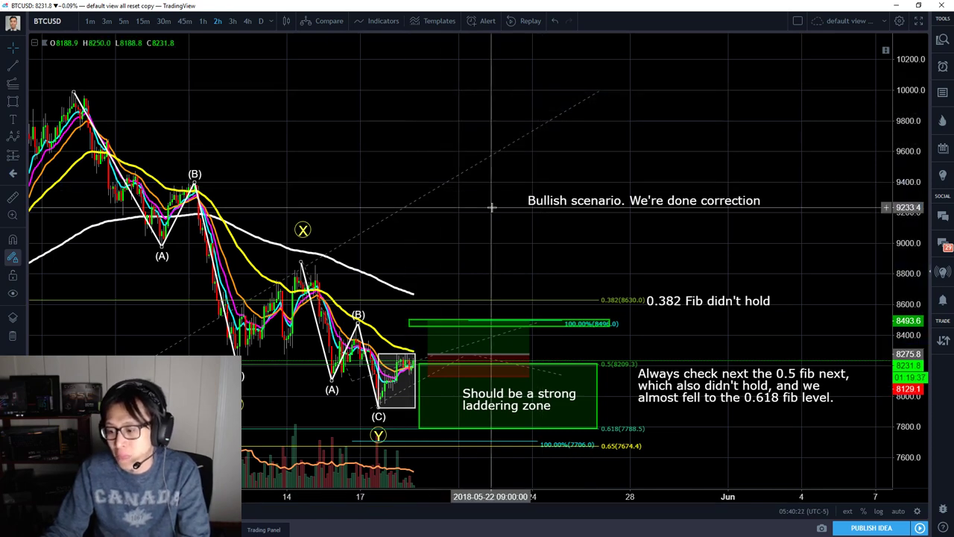
Delete the long position drawing, the 0.382 and 0.5 Fib notes, and the thin green target box around 8,496
{"action": "left_click", "coordinate": [516, 325]}
{"action": "key", "text": "Delete"}
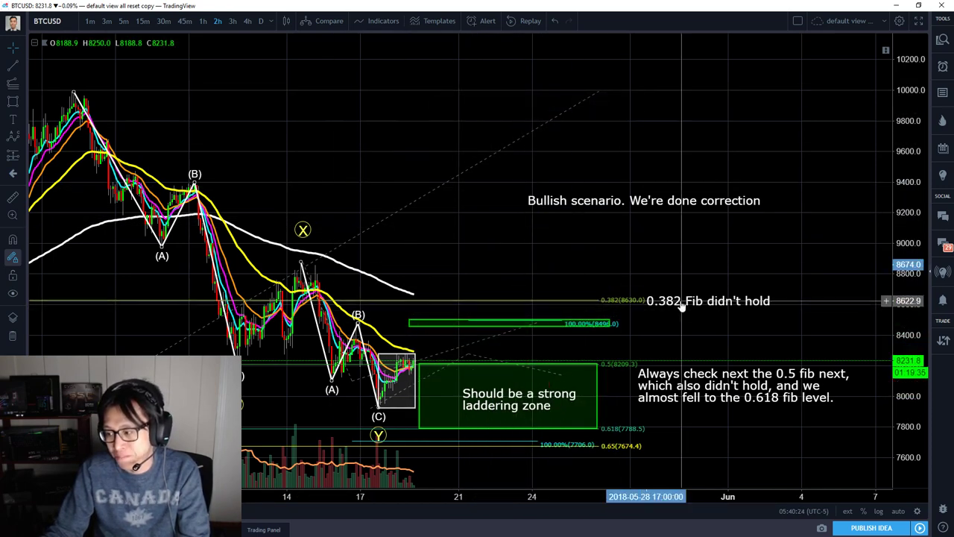
{"action": "left_click", "coordinate": [681, 303]}
{"action": "key", "text": "Delete"}
{"action": "left_click", "coordinate": [690, 391]}
{"action": "key", "text": "Delete"}
{"action": "left_click", "coordinate": [610, 321]}
{"action": "key", "text": "Delete"}
Delete the laddering zone's text and green box, and the white rectangle around the latest candles
{"action": "right_click", "coordinate": [689, 346]}
{"action": "key", "text": "Escape"}
{"action": "left_click", "coordinate": [511, 380]}
{"action": "key", "text": "Delete"}
{"action": "left_click", "coordinate": [415, 403]}
{"action": "key", "text": "Delete"}
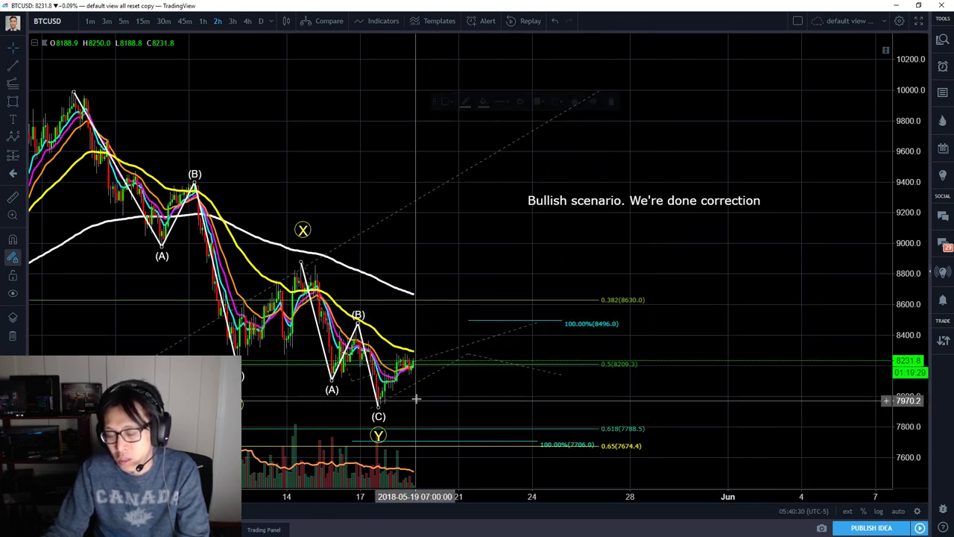
Delete the (A)-(B)-(C) correction wave between the X and Y labels
{"action": "right_click", "coordinate": [480, 391]}
{"action": "left_click_drag", "start_coordinate": [467, 392], "coordinate": [565, 388]}
{"action": "left_click", "coordinate": [429, 380]}
{"action": "key", "text": "Delete"}
Move the Y endpoint of the W-X-Y wave down to about 7,117 on 24 May
{"action": "left_click_drag", "start_coordinate": [566, 249], "coordinate": [448, 245]}
{"action": "scroll", "coordinate": [750, 366], "scroll_direction": "down", "scroll_amount": 1}
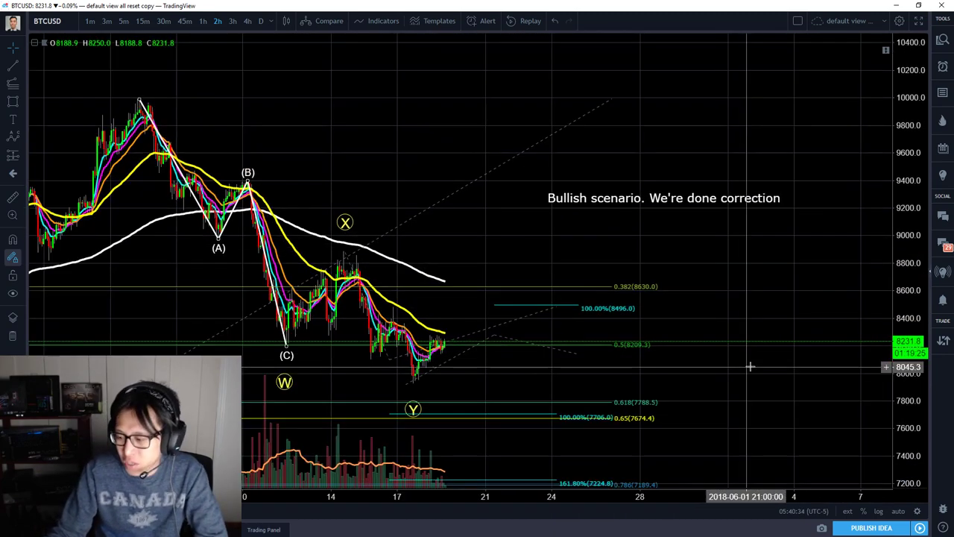
{"action": "left_click_drag", "start_coordinate": [905, 395], "coordinate": [902, 369]}
{"action": "scroll", "coordinate": [901, 370], "scroll_direction": "down", "scroll_amount": 2}
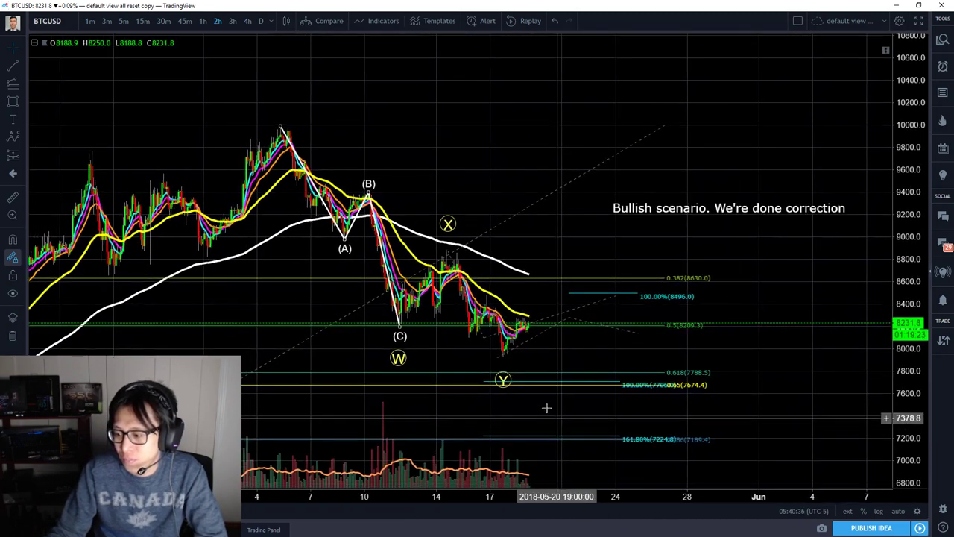
{"action": "mouse_move", "coordinate": [503, 370]}
{"action": "left_mouse_down"}
{"action": "mouse_move", "coordinate": [630, 450]}
{"action": "mouse_move", "coordinate": [617, 447]}
{"action": "left_mouse_up"}
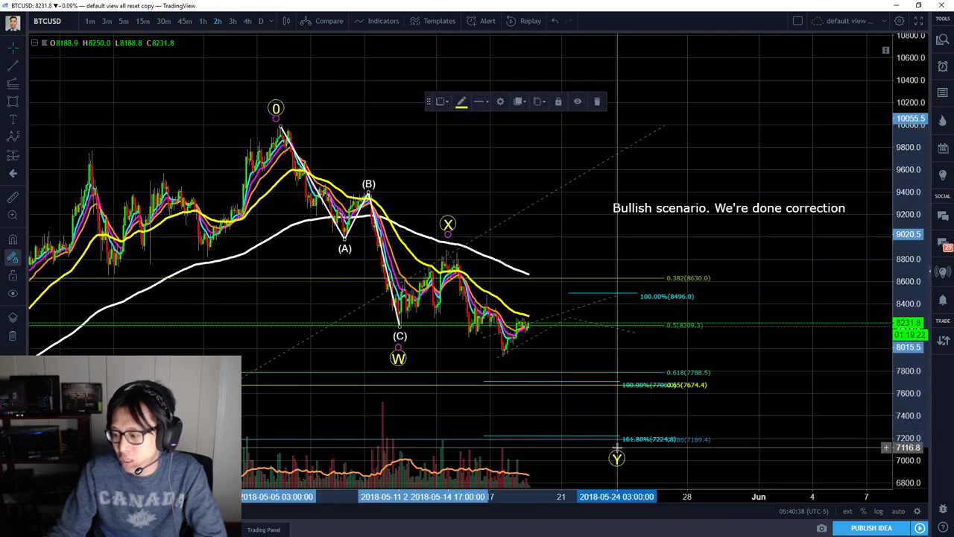
{"action": "left_click", "coordinate": [796, 422]}
Delete the two Fib extension drawings, the one projecting to 8,496 and the one projecting to 7,706 and 7,224.8
{"action": "left_click", "coordinate": [569, 317]}
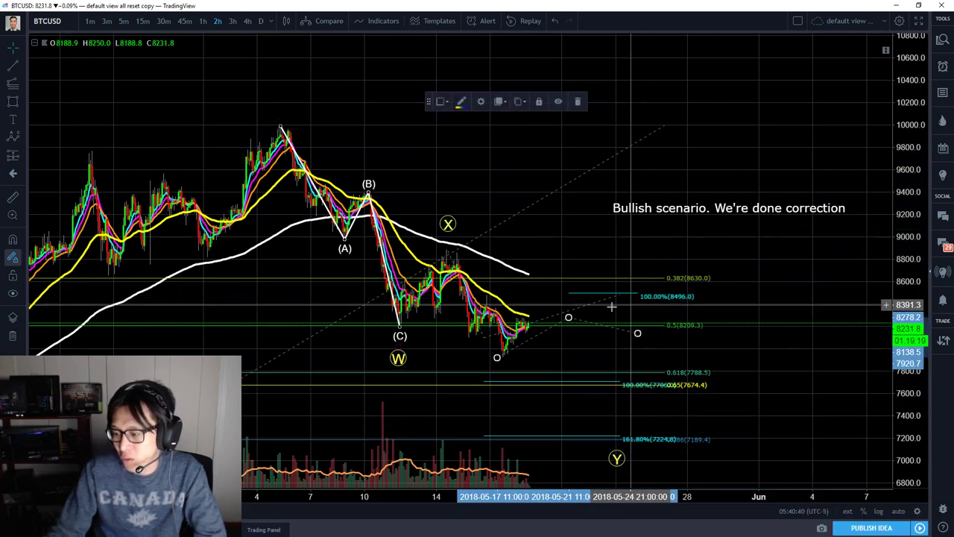
{"action": "key", "text": "Delete"}
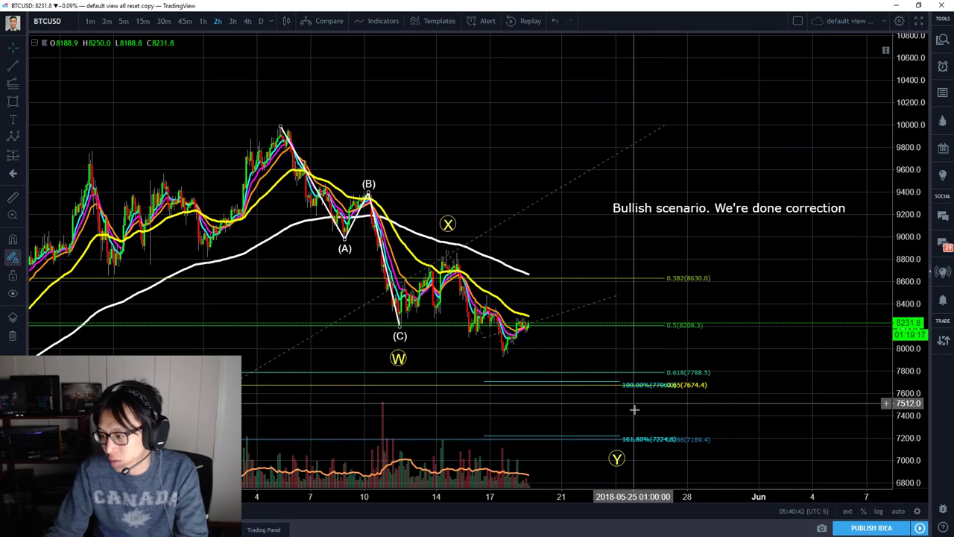
{"action": "left_click", "coordinate": [672, 370]}
{"action": "key", "text": "ctrl+z"}
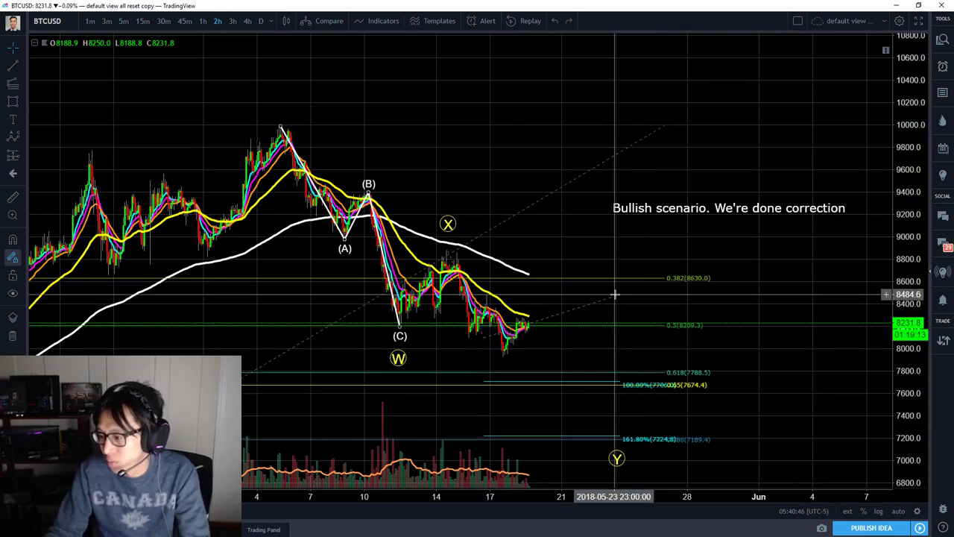
{"action": "left_click_drag", "start_coordinate": [619, 297], "coordinate": [610, 295]}
{"action": "key", "text": "Delete"}
{"action": "right_click", "coordinate": [580, 303]}
{"action": "left_click", "coordinate": [575, 306]}
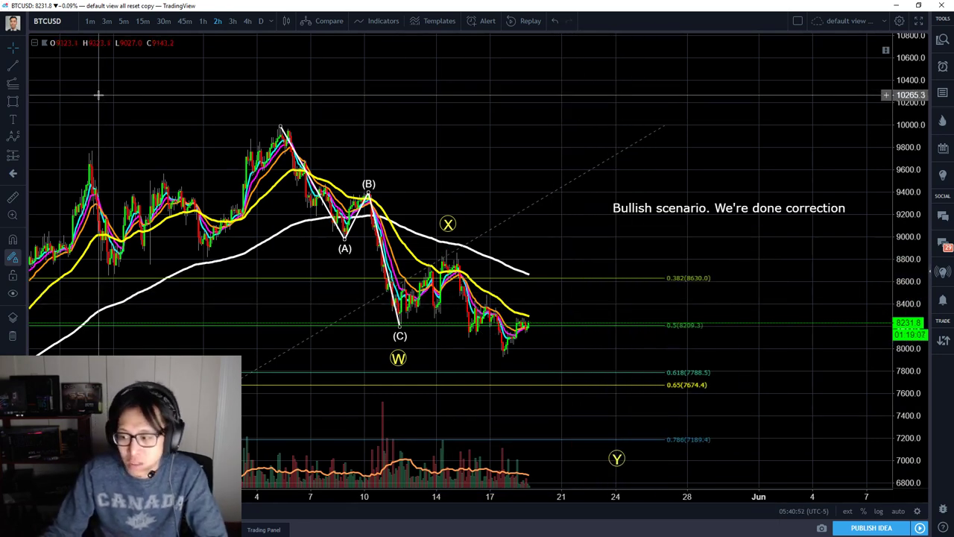
Draw an ABC correction wave from X at about 8,884, with (A) near 7,916, (B) near 8,289 and (C) on the 0.786 Fib level
{"action": "left_click", "coordinate": [13, 137]}
{"action": "left_click", "coordinate": [445, 251]}
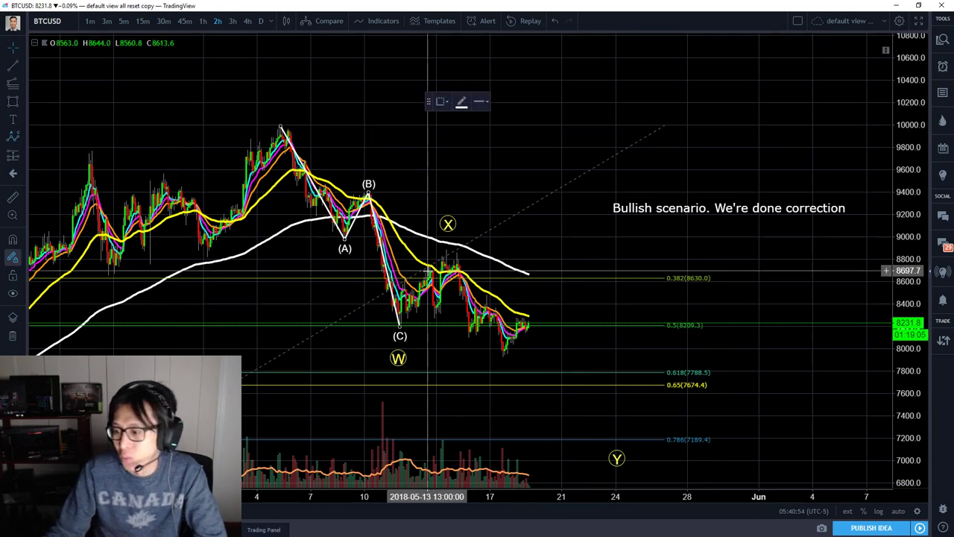
{"action": "left_click", "coordinate": [506, 357]}
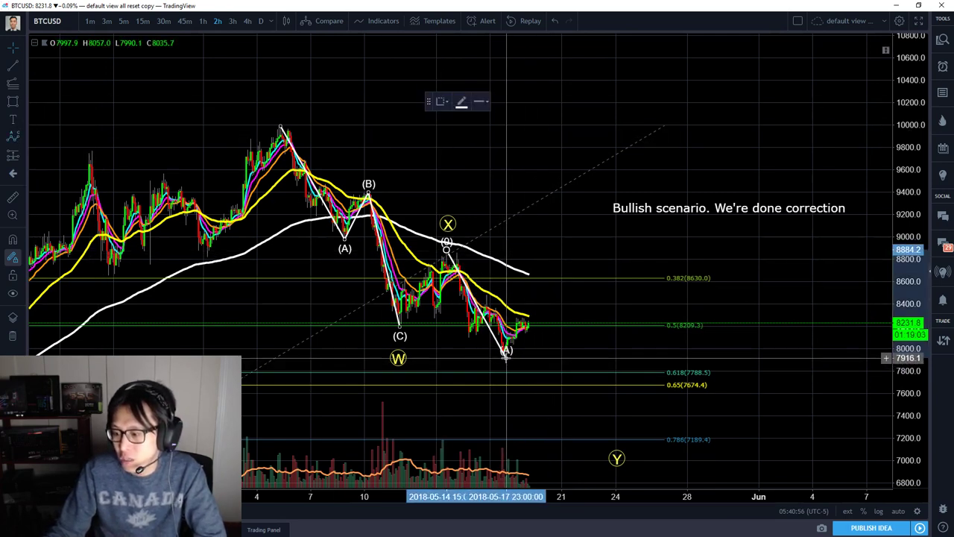
{"action": "left_click", "coordinate": [524, 316]}
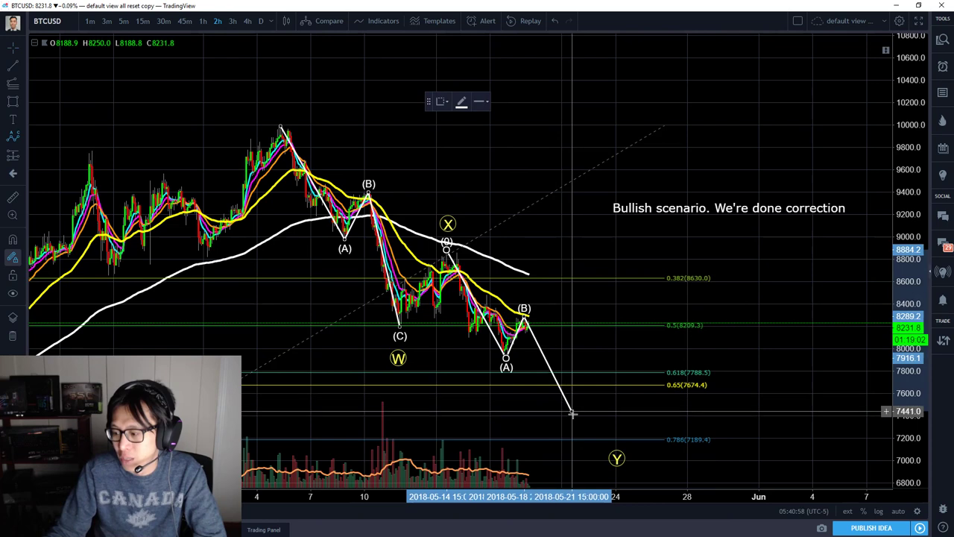
{"action": "left_click", "coordinate": [603, 439]}
{"action": "left_click", "coordinate": [664, 421]}
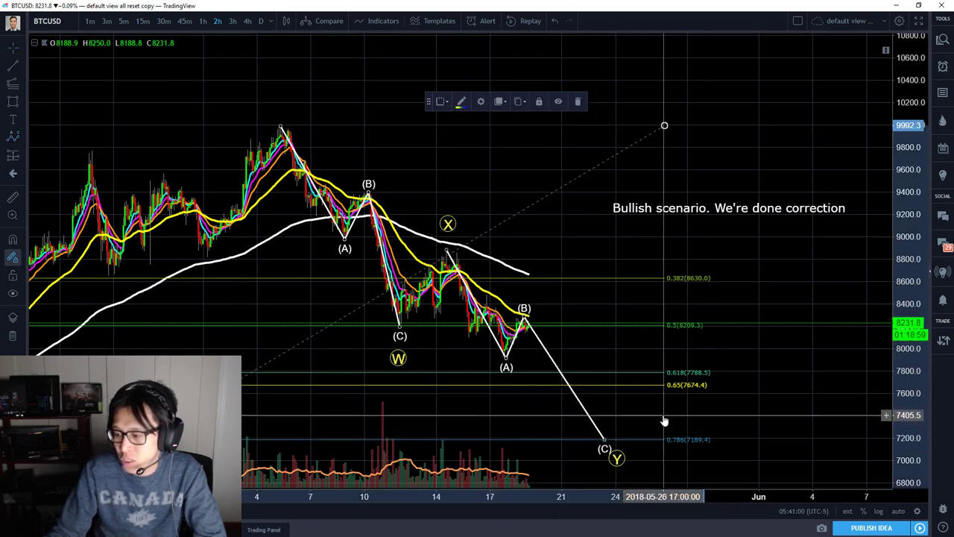
Draw an Elliott impulse wave from X down to (A), placing (i) to (v) at about 8,609, 8,835, 8,112, 8,476 and 7,925
{"action": "left_click", "coordinate": [12, 84]}
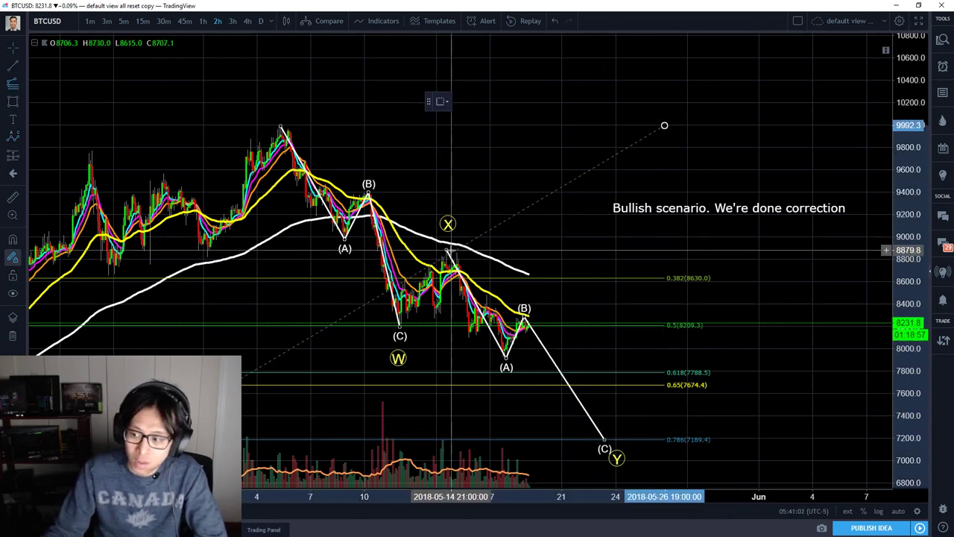
{"action": "mouse_move", "coordinate": [531, 110]}
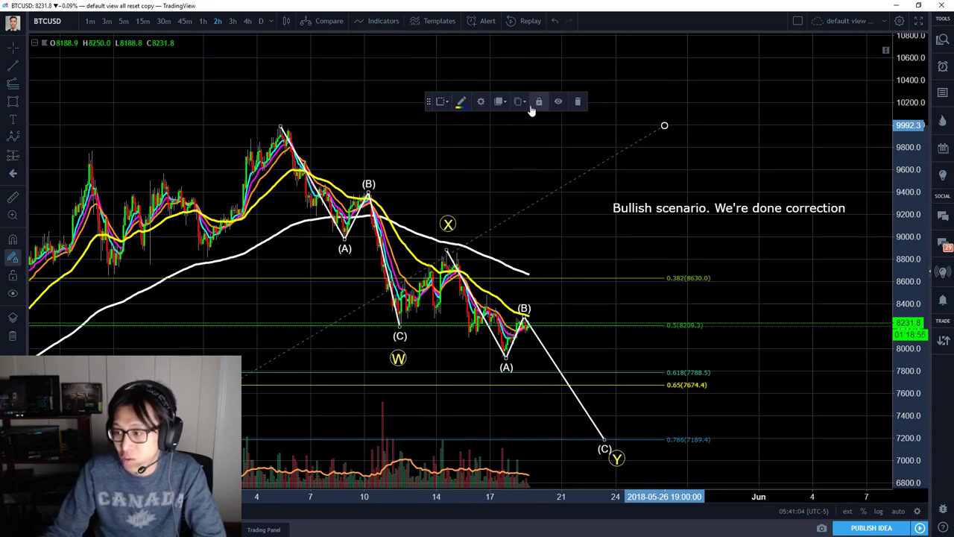
{"action": "left_click", "coordinate": [22, 136]}
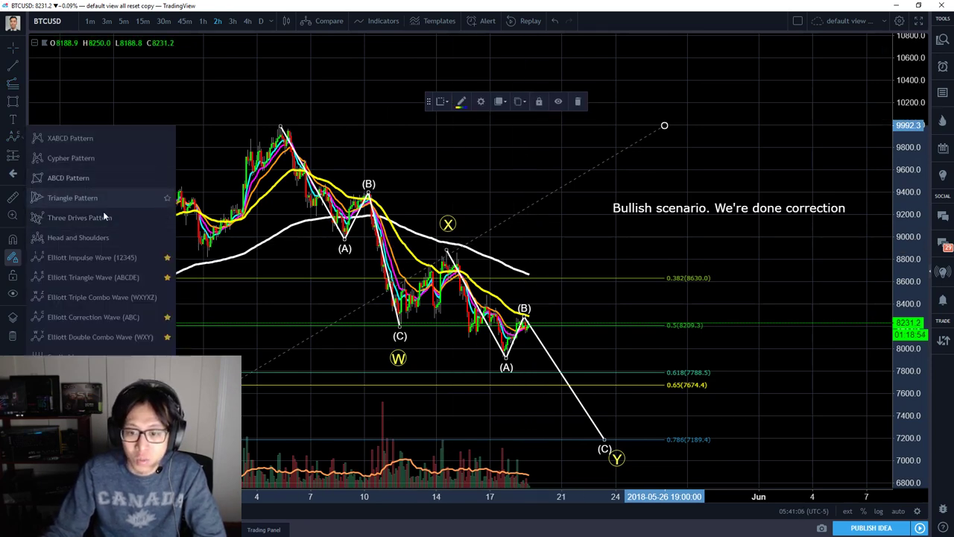
{"action": "left_click", "coordinate": [141, 256]}
{"action": "left_click", "coordinate": [446, 247]}
{"action": "left_click", "coordinate": [449, 279]}
{"action": "left_click", "coordinate": [455, 255]}
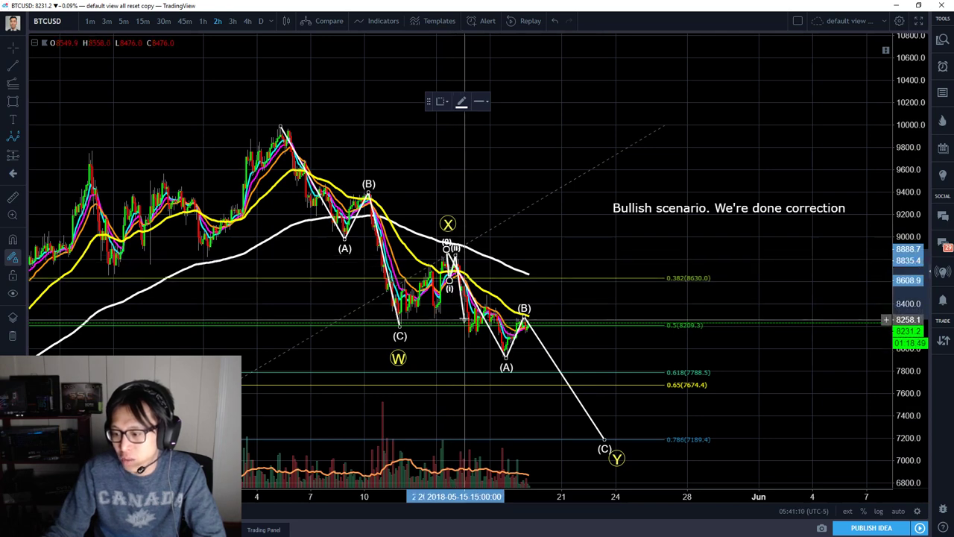
{"action": "left_click", "coordinate": [469, 335]}
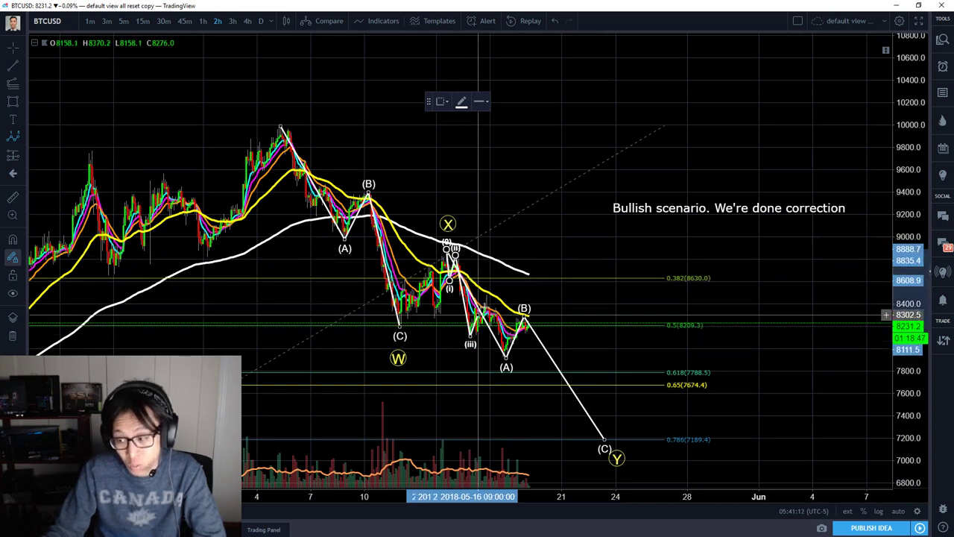
{"action": "left_click", "coordinate": [488, 295]}
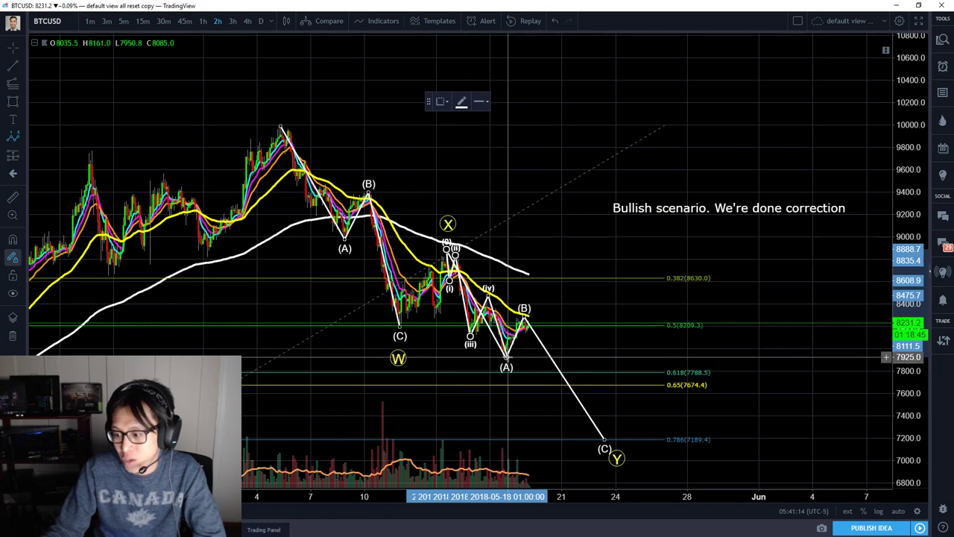
{"action": "left_click", "coordinate": [506, 358]}
Hide the impulse wave's connecting lines and move its (v) point just below the (A) label, at about 7,787
{"action": "left_click", "coordinate": [506, 366]}
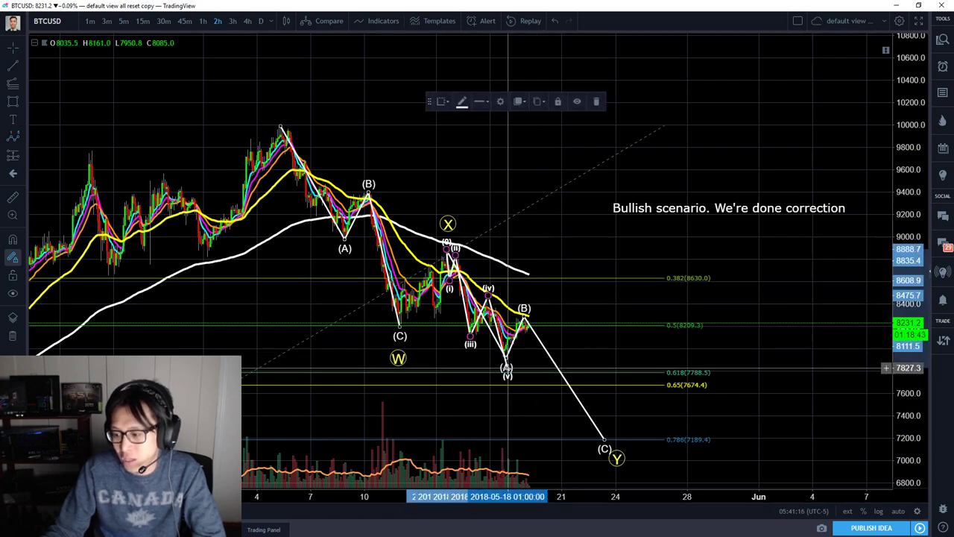
{"action": "double_click", "coordinate": [506, 372]}
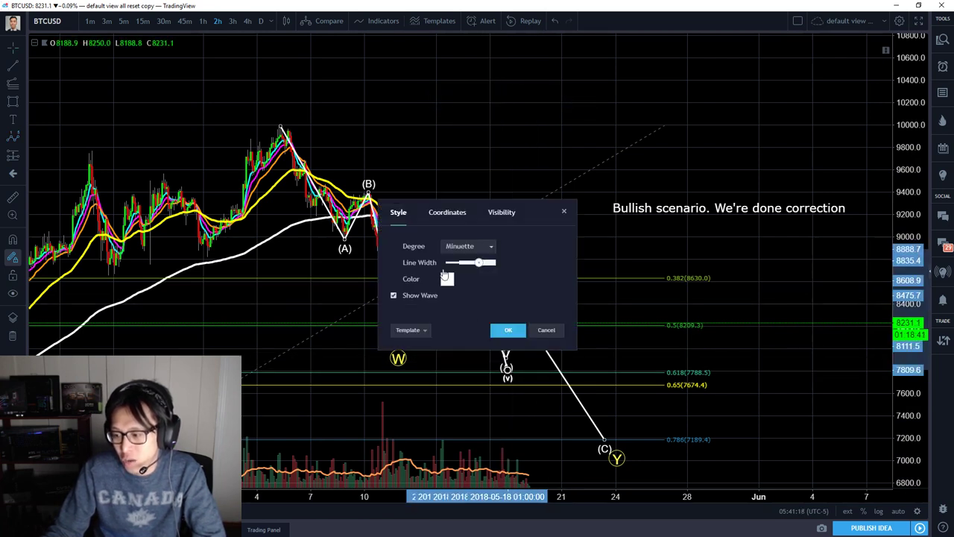
{"action": "left_click", "coordinate": [508, 330]}
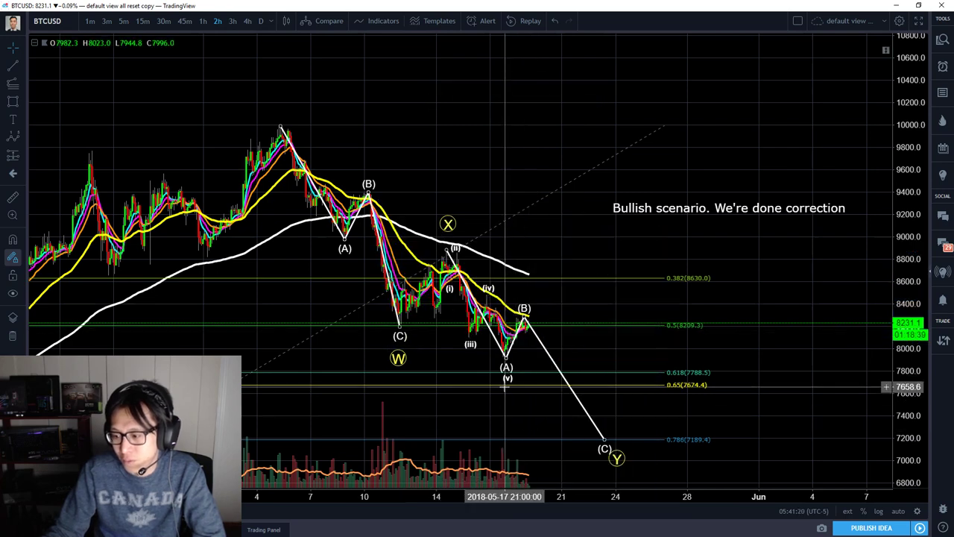
{"action": "left_click_drag", "start_coordinate": [504, 378], "coordinate": [506, 371]}
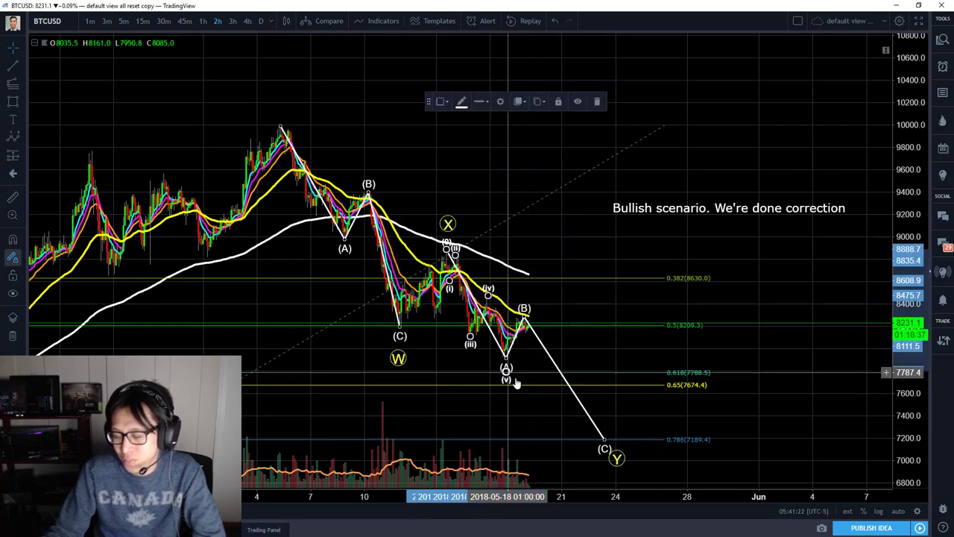
{"action": "left_click", "coordinate": [538, 415]}
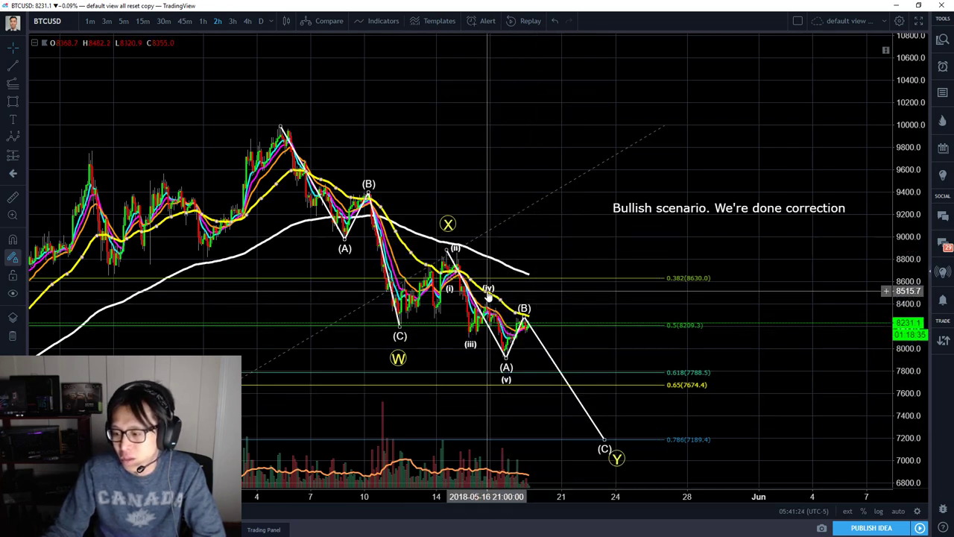
{"action": "left_click", "coordinate": [524, 278]}
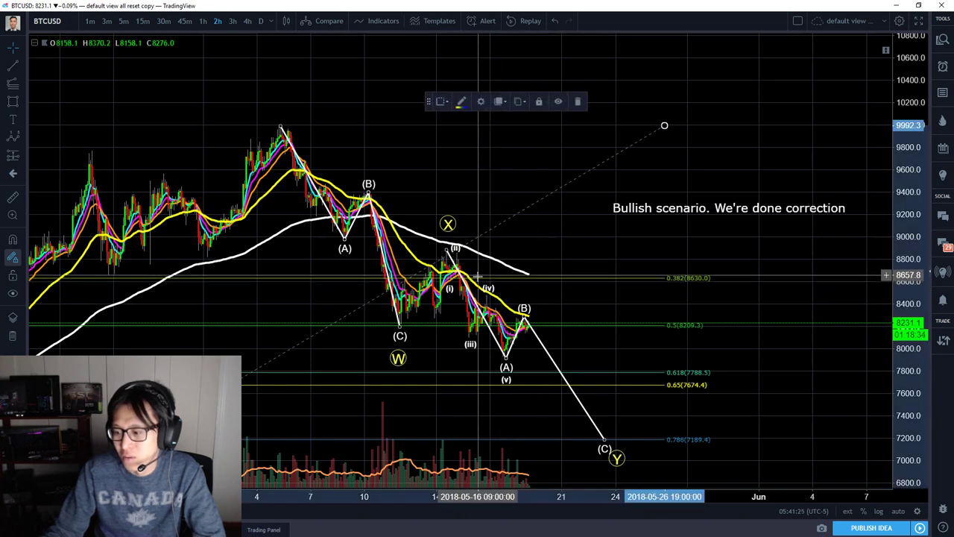
Reposition the impulse wave's (iv) point to about 8,511 and its (ii) point to about 8,809, and nudge the (A) point slightly
{"action": "left_click", "coordinate": [491, 293]}
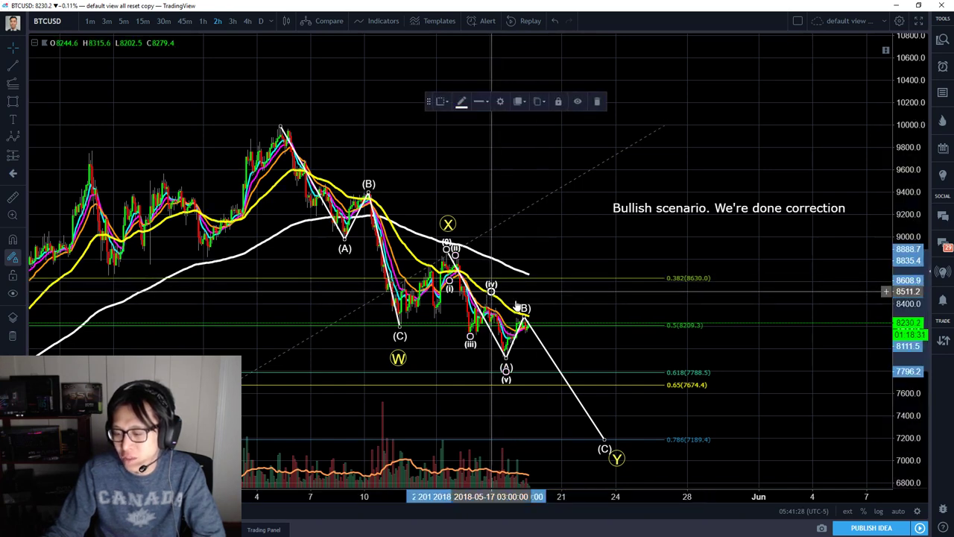
{"action": "left_click_drag", "start_coordinate": [454, 255], "coordinate": [463, 253]}
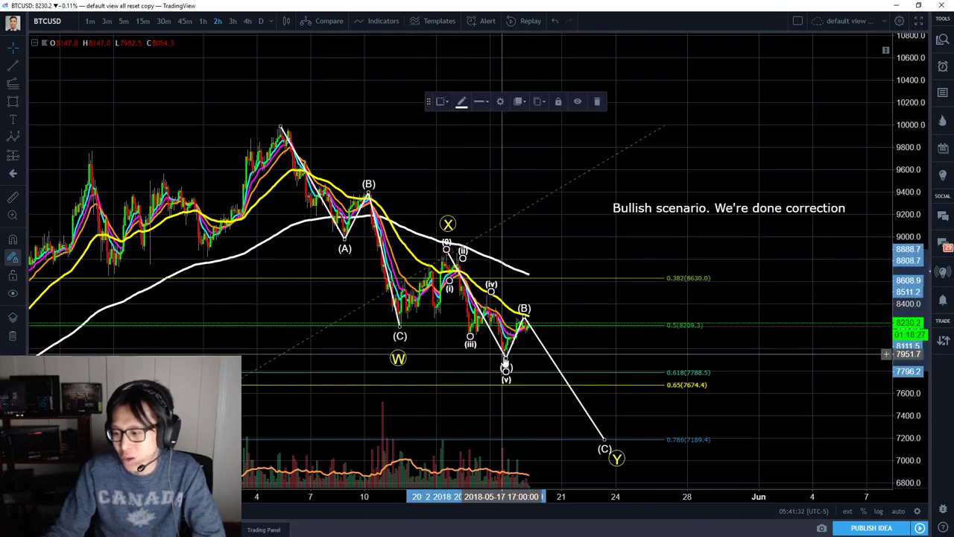
{"action": "right_click", "coordinate": [675, 335]}
{"action": "left_click", "coordinate": [590, 337]}
{"action": "mouse_move", "coordinate": [506, 359]}
{"action": "left_mouse_down"}
{"action": "mouse_move", "coordinate": [495, 364]}
{"action": "mouse_move", "coordinate": [505, 356]}
{"action": "left_mouse_up"}
{"action": "left_click", "coordinate": [581, 341]}
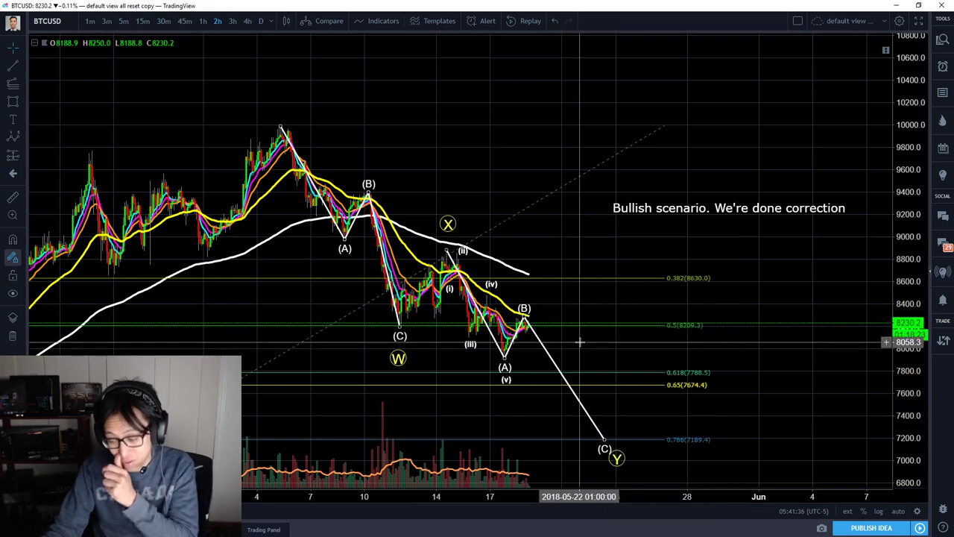
{"action": "left_click_drag", "start_coordinate": [580, 341], "coordinate": [574, 341]}
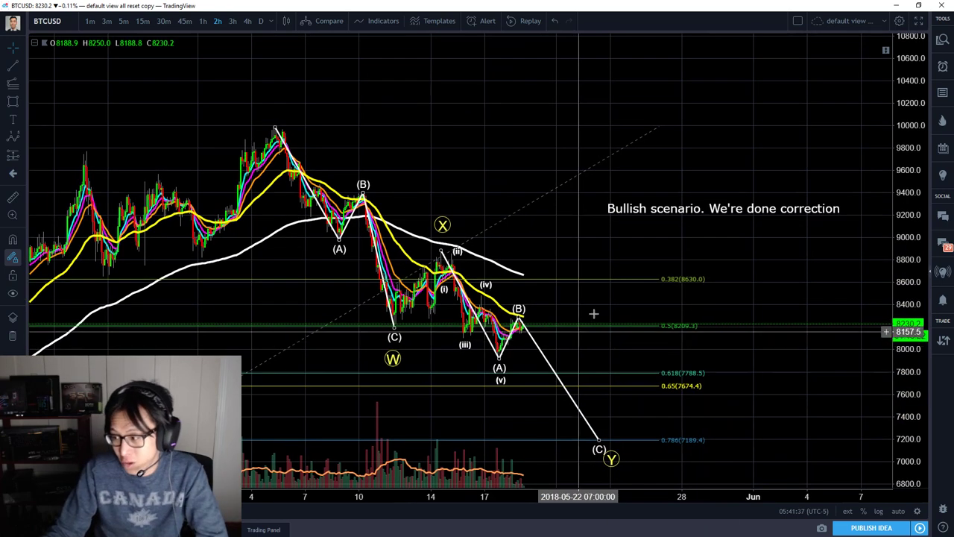
Draw a Fib retracement from about 8,895 down to about 7,958, and shift its starting point back in time to just above (B)
{"action": "left_click", "coordinate": [23, 82]}
{"action": "left_click", "coordinate": [104, 266]}
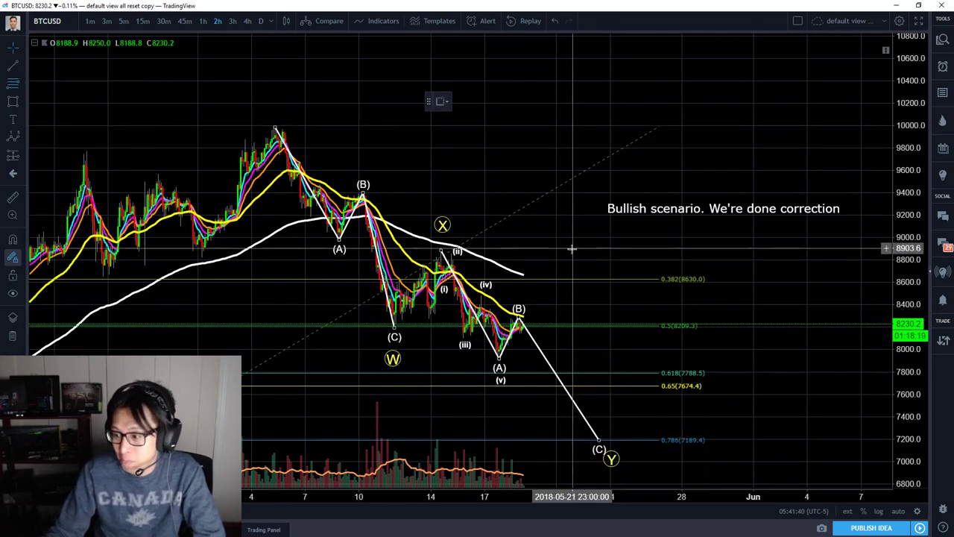
{"action": "left_click", "coordinate": [571, 249]}
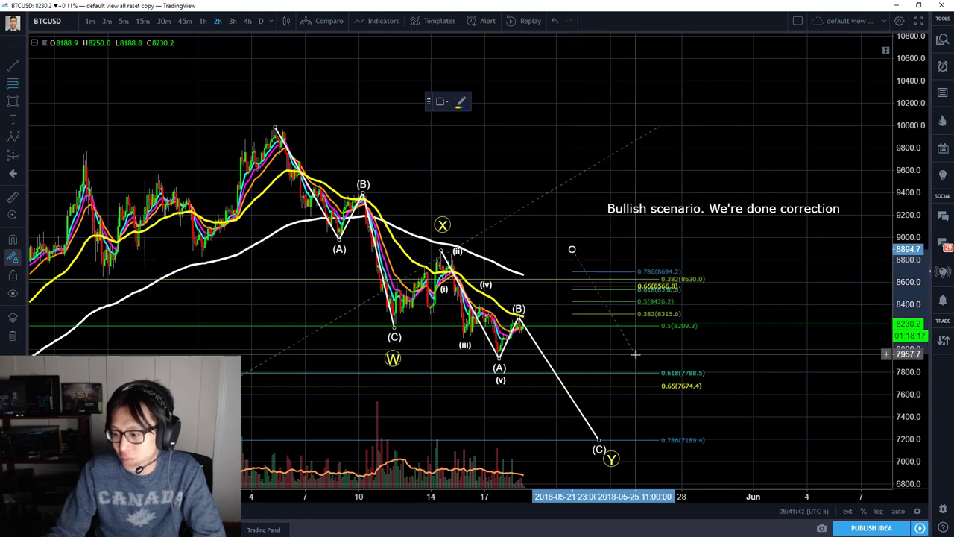
{"action": "left_click", "coordinate": [635, 355]}
{"action": "left_click_drag", "start_coordinate": [572, 249], "coordinate": [501, 252]}
{"action": "left_click_drag", "start_coordinate": [750, 334], "coordinate": [656, 317]}
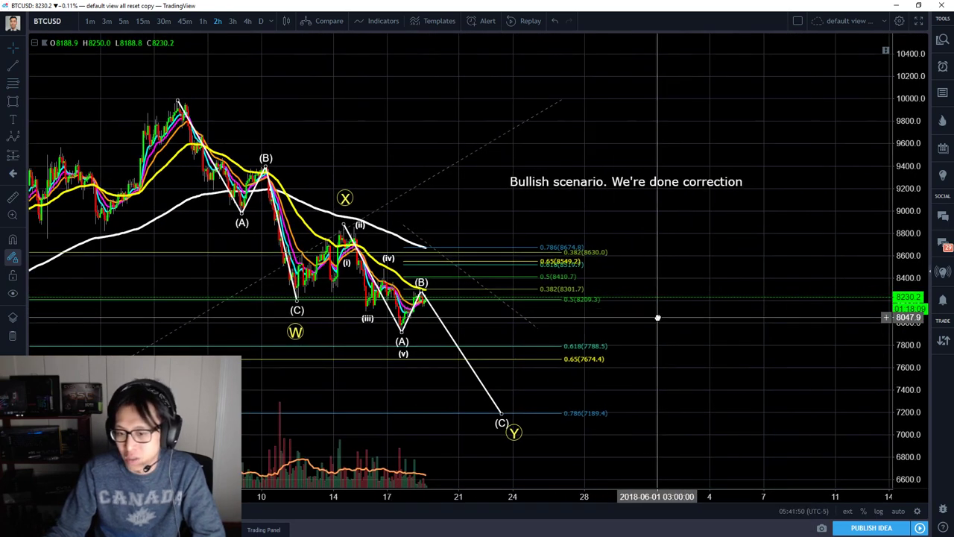
{"action": "right_click", "coordinate": [646, 330]}
{"action": "left_click", "coordinate": [624, 332]}
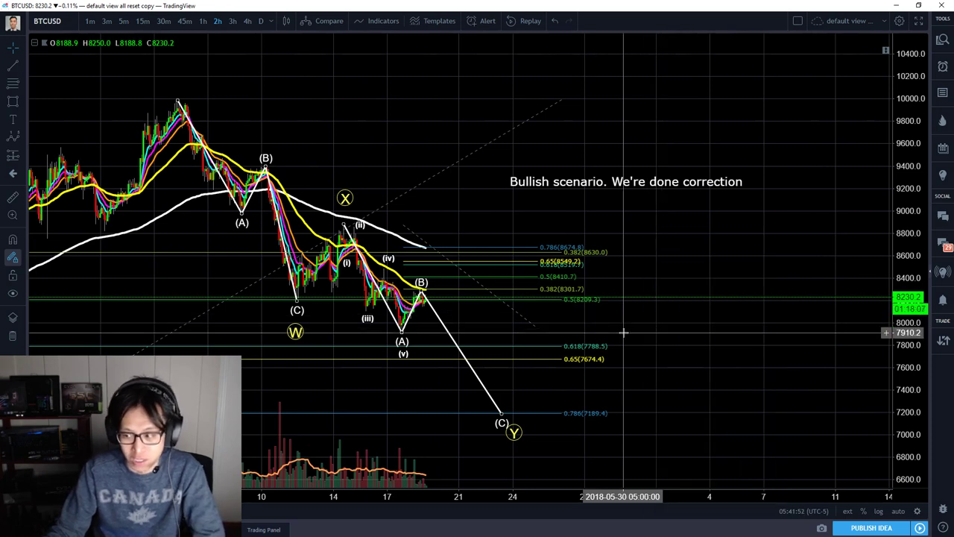
{"action": "right_click", "coordinate": [599, 315]}
{"action": "left_click", "coordinate": [587, 314]}
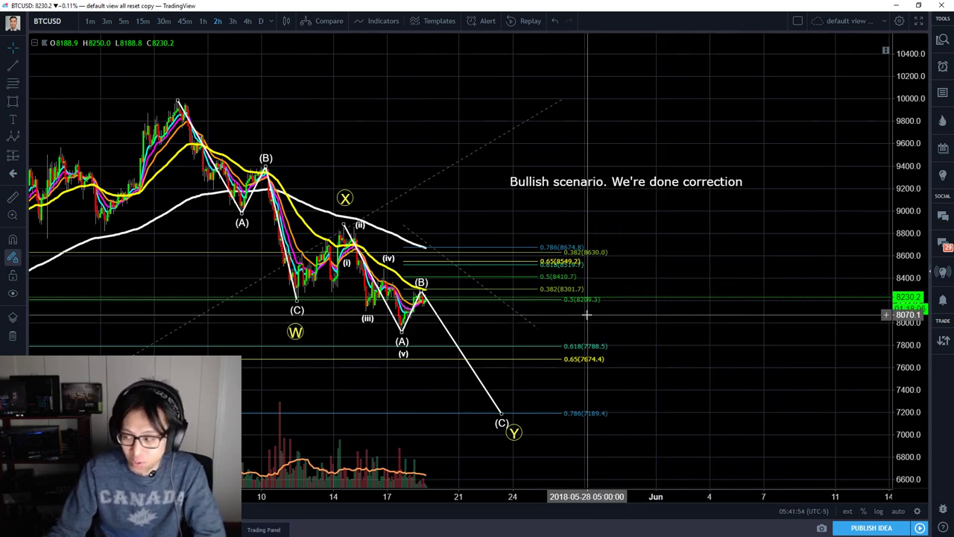
{"action": "right_click", "coordinate": [562, 316]}
{"action": "left_click", "coordinate": [562, 319]}
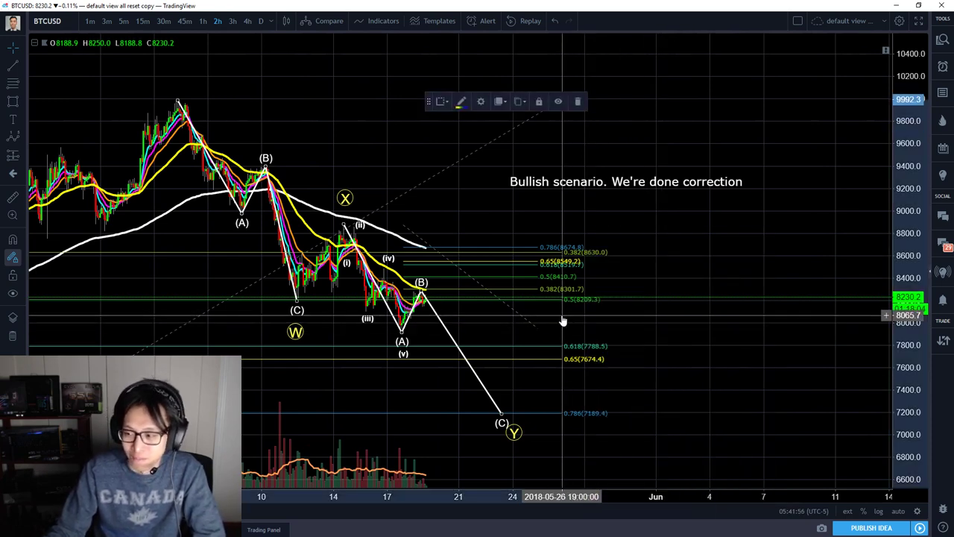
{"action": "right_click", "coordinate": [689, 336]}
{"action": "left_click", "coordinate": [660, 341]}
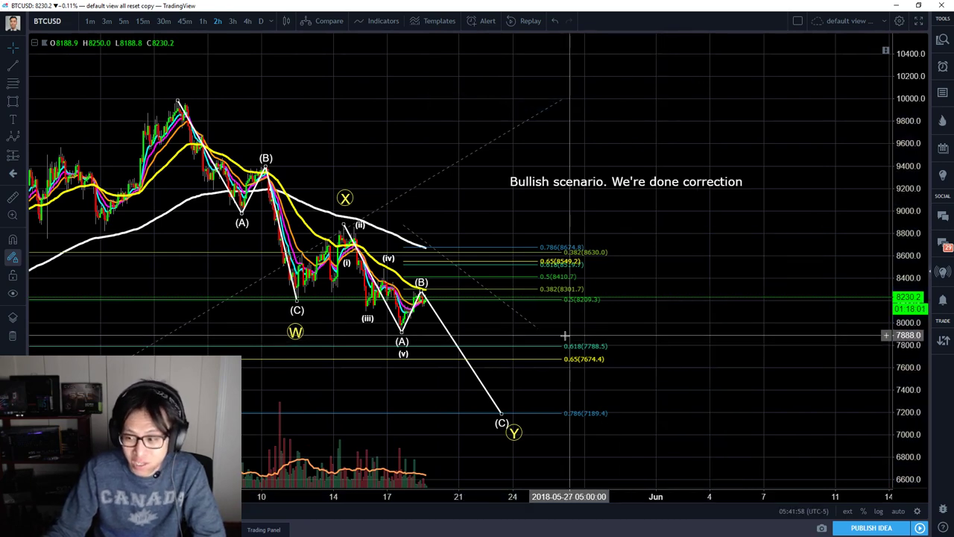
Move the second correction's (C) point back to 22 May at about 7,195, and show the favorite drawings toolbar
{"action": "left_click_drag", "start_coordinate": [501, 412], "coordinate": [487, 412]}
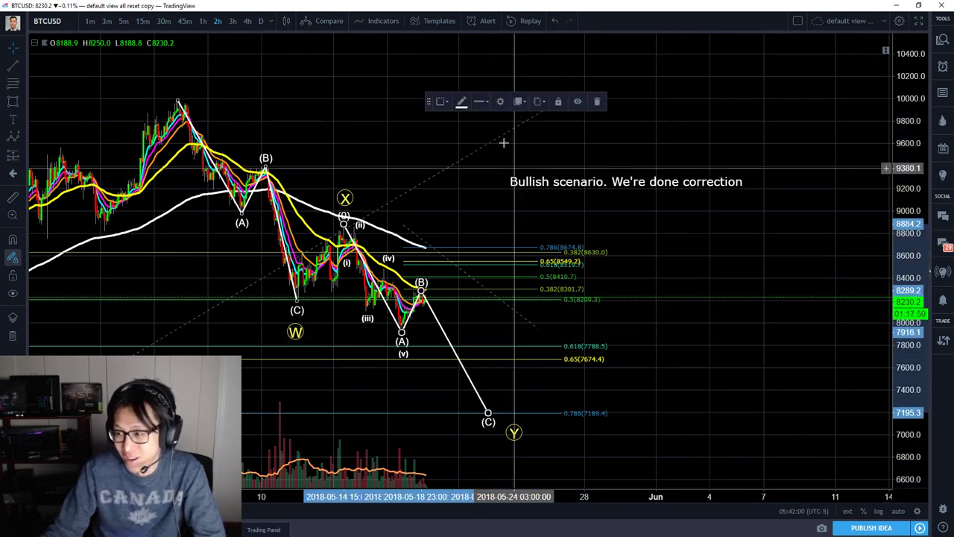
{"action": "left_click", "coordinate": [23, 139]}
{"action": "right_click", "coordinate": [598, 98]}
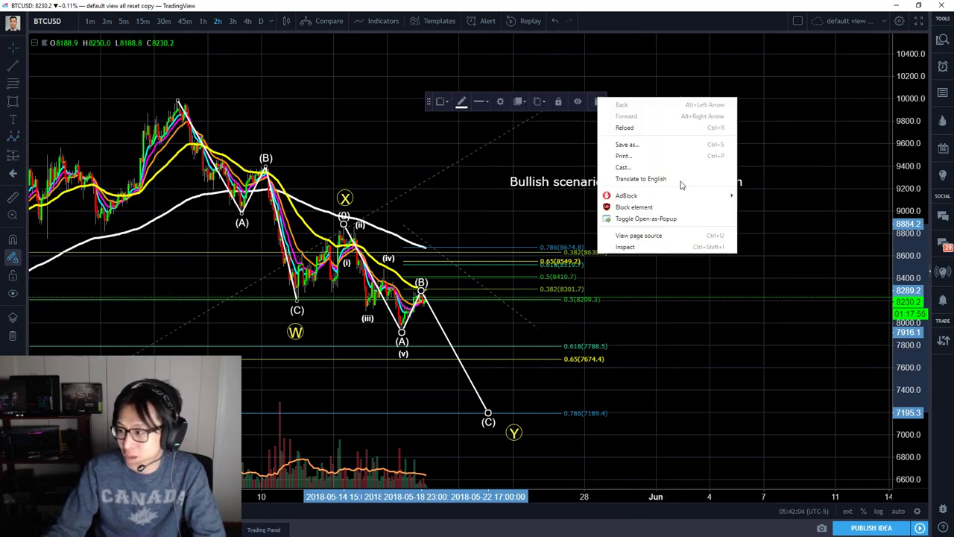
{"action": "right_click", "coordinate": [645, 75]}
{"action": "mouse_move", "coordinate": [697, 291]}
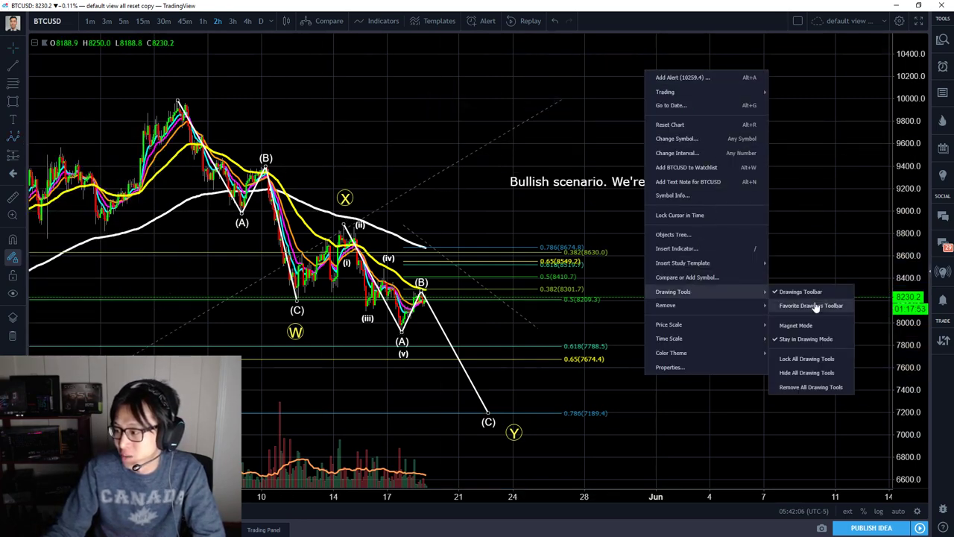
{"action": "left_click", "coordinate": [808, 305]}
Draw a trend-based Fib extension from X at about 8,887 to (A) at about 7,919, with its third point at about 8,301
{"action": "left_click", "coordinate": [834, 54]}
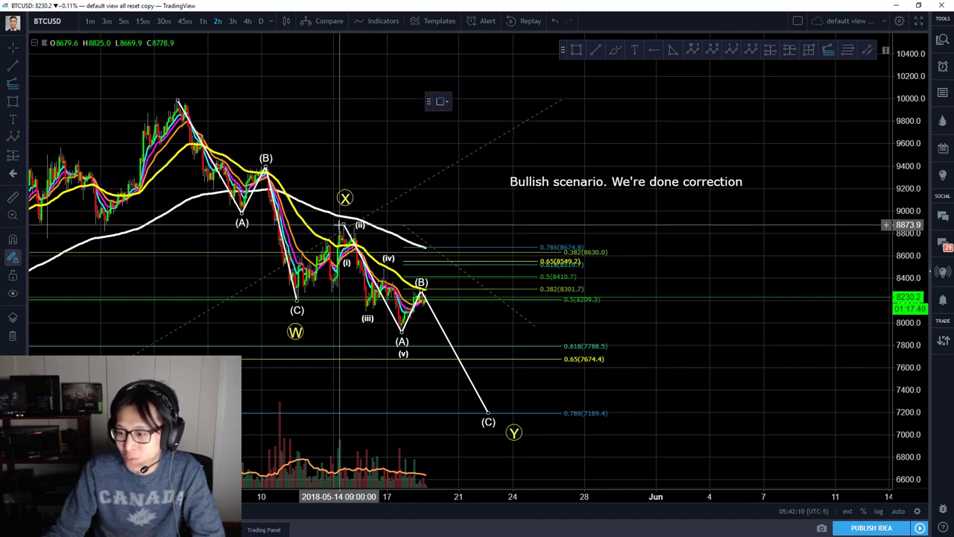
{"action": "left_click", "coordinate": [338, 224]}
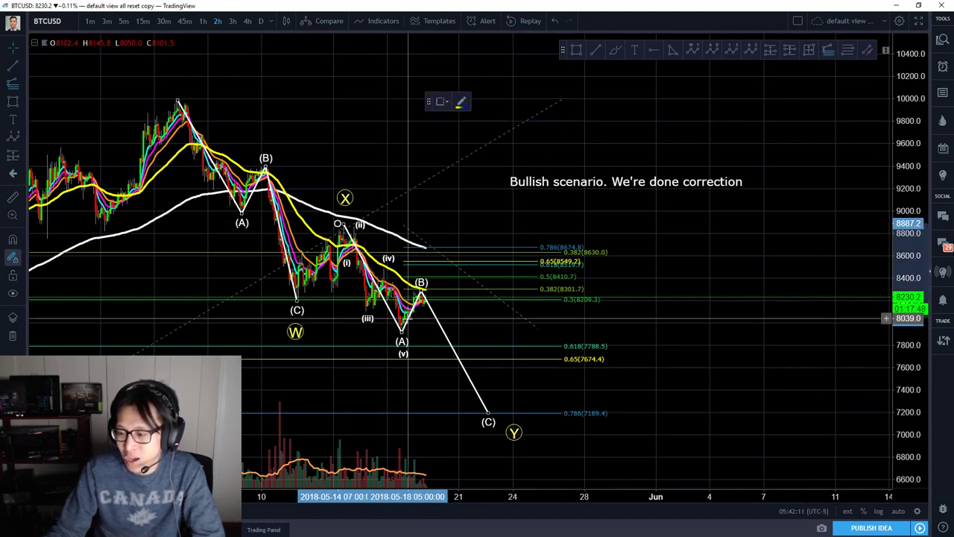
{"action": "left_click", "coordinate": [409, 331]}
{"action": "left_click", "coordinate": [569, 288]}
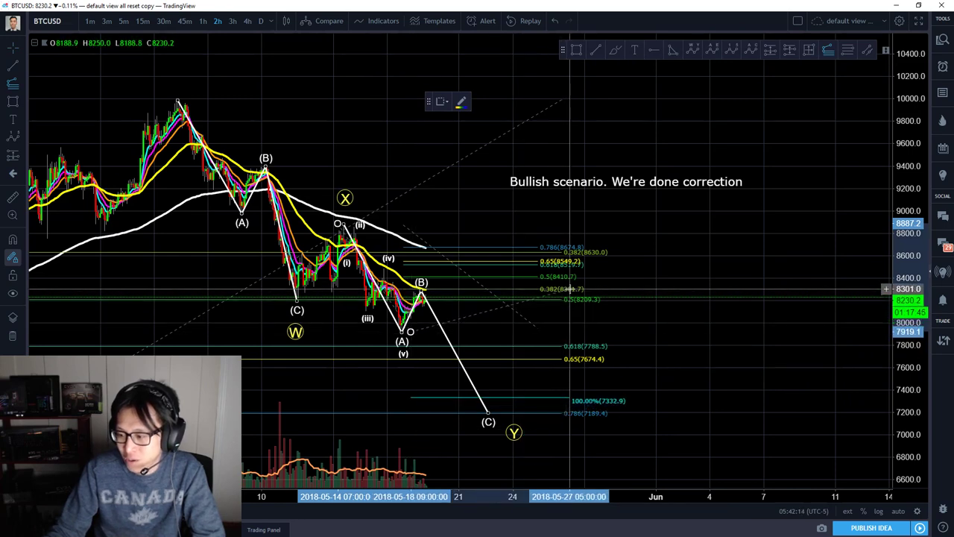
{"action": "left_click", "coordinate": [656, 377]}
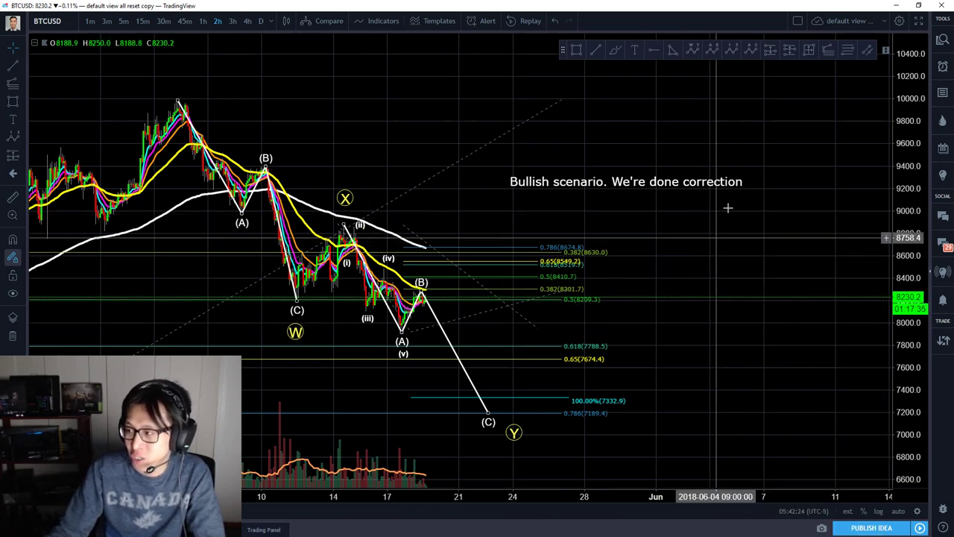
Draw a trend-based Fib extension over the first ABC, from the peak at about 10,015 to the (A) low and the (B) high
{"action": "left_click", "coordinate": [828, 51]}
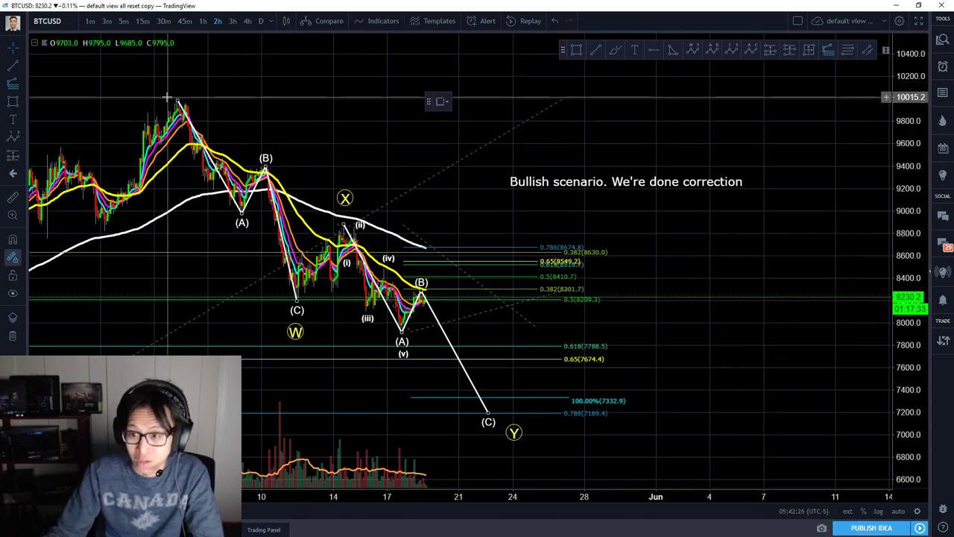
{"action": "left_click", "coordinate": [222, 213]}
{"action": "key", "text": "Escape"}
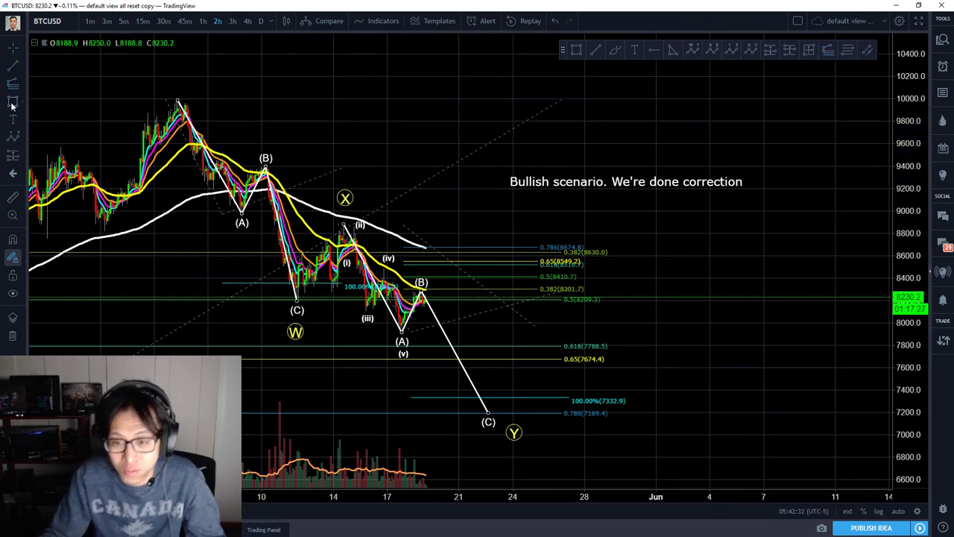
Draw a green rectangle around the lows above the first (C), just under the first ABC's 100% extension line
{"action": "left_click", "coordinate": [11, 104]}
{"action": "left_click", "coordinate": [278, 284]}
{"action": "left_click", "coordinate": [341, 298]}
{"action": "left_click", "coordinate": [216, 328]}
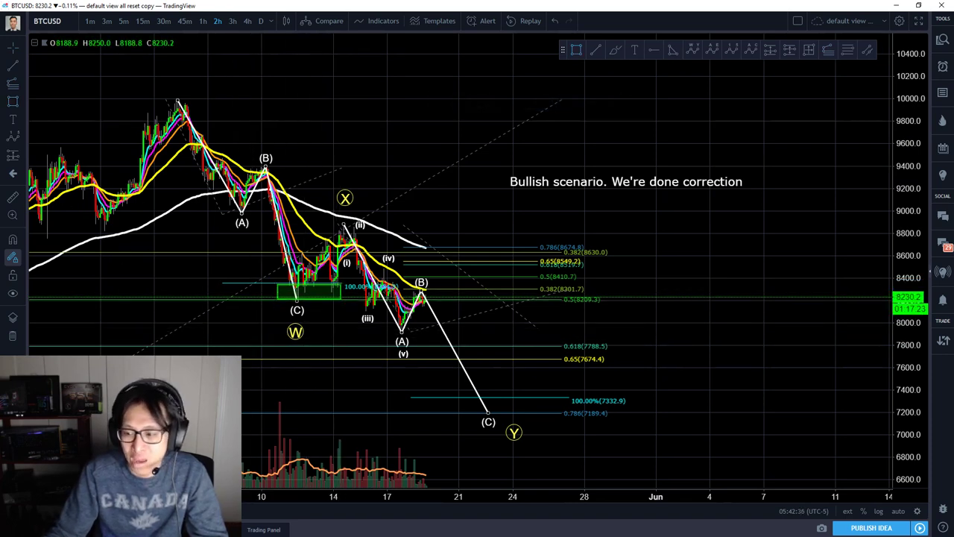
Place a text note beside W that starts with "This first ABC made a perfect 1:1 fib extension, therefore"
{"action": "left_click", "coordinate": [13, 120]}
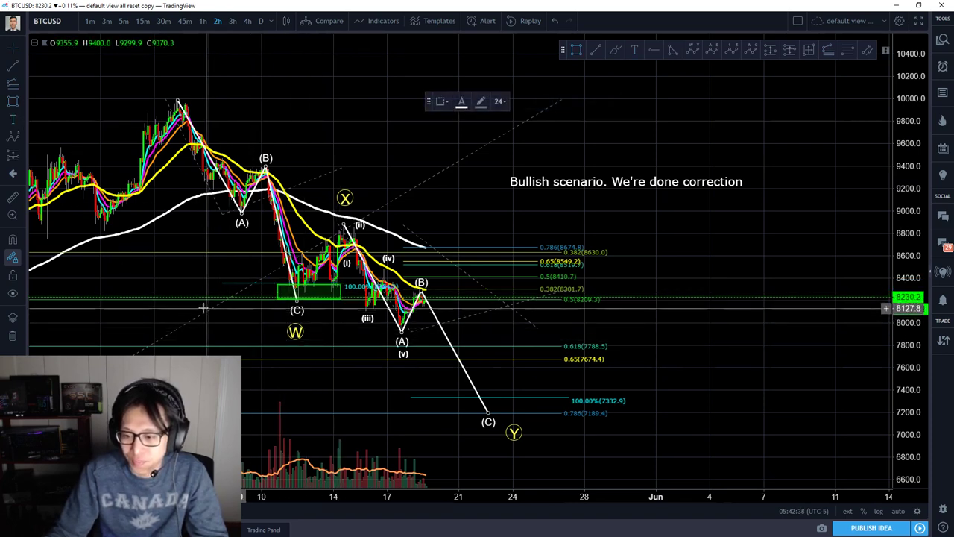
{"action": "left_click", "coordinate": [90, 292]}
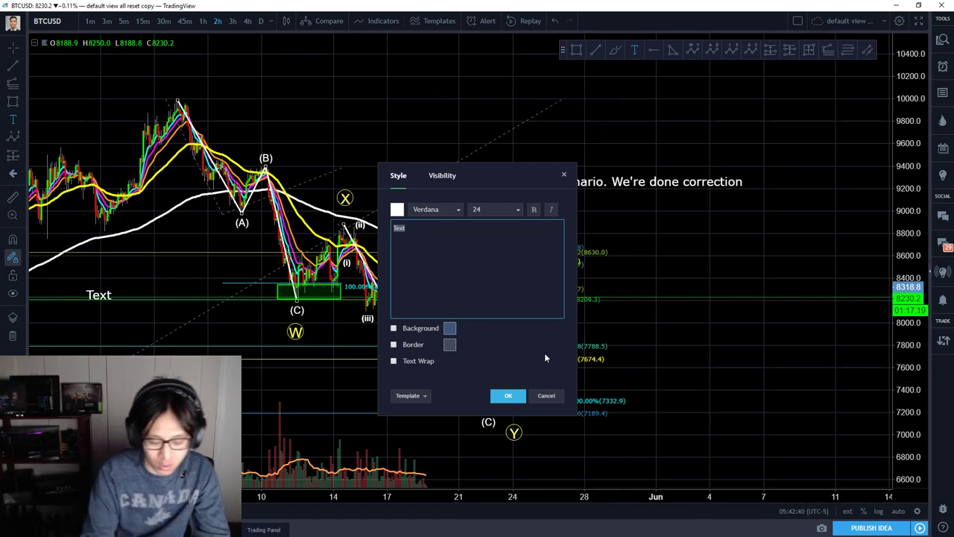
{"action": "type", "text": "This first ABC made a perfec"}
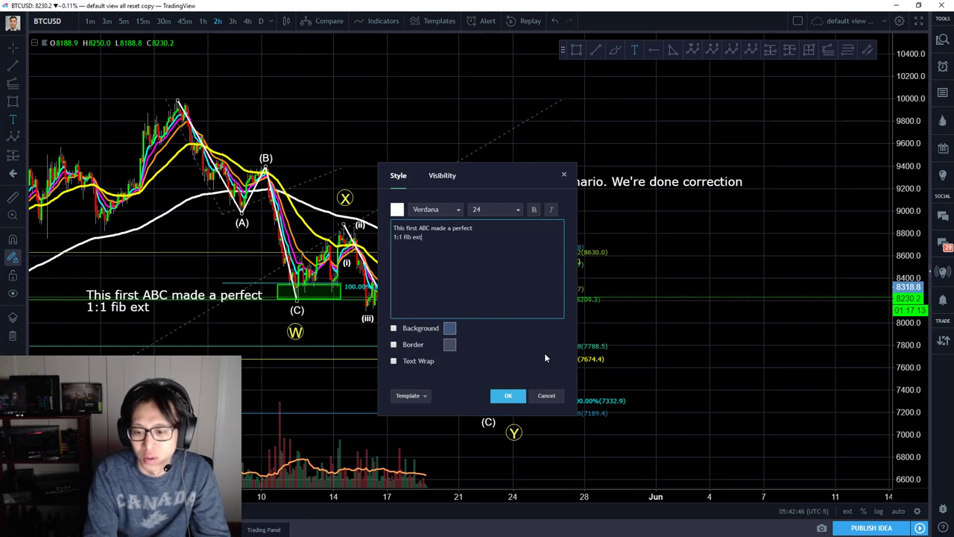
{"action": "type", "text": ", therefoor"}
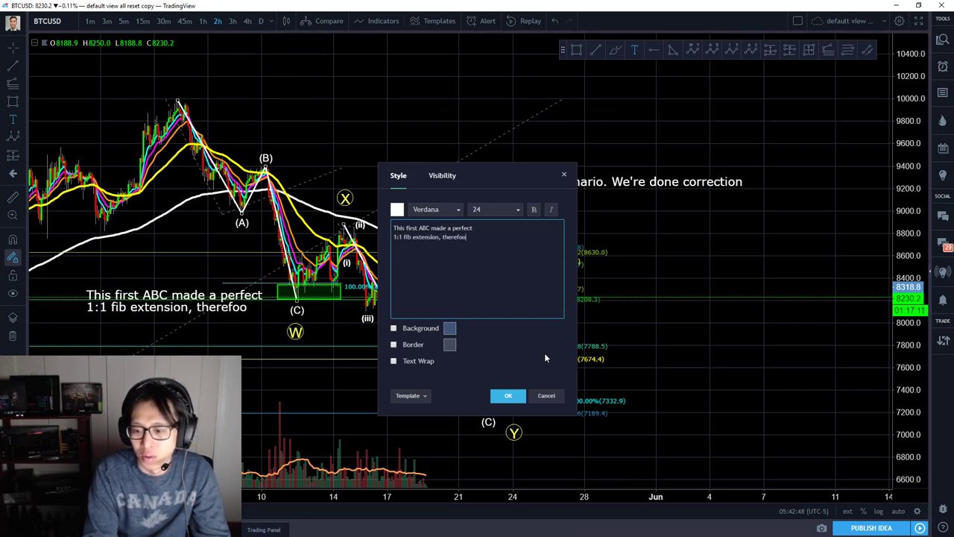
{"action": "key", "text": "BackSpace"}
{"action": "key", "text": "BackSpace"}
{"action": "key", "text": "BackSpace"}
{"action": "type", "text": "ore"}
{"action": "key", "text": "Return"}
Complete the note with "assume the same in the next ABC since this is likely a WXY." and shift it slightly closer to W
{"action": "type", "text": "assume the same in the next ABC since W"}
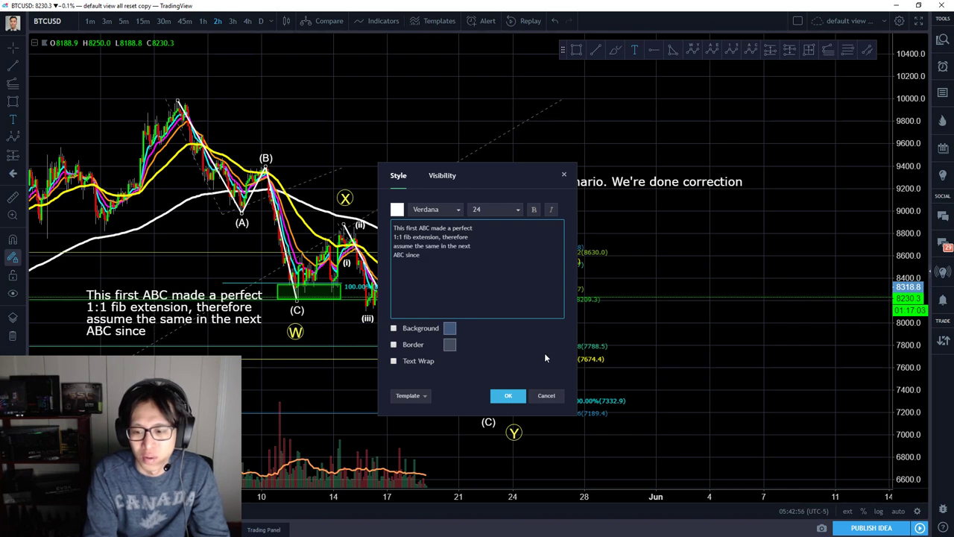
{"action": "type", "text": "this is likely "}
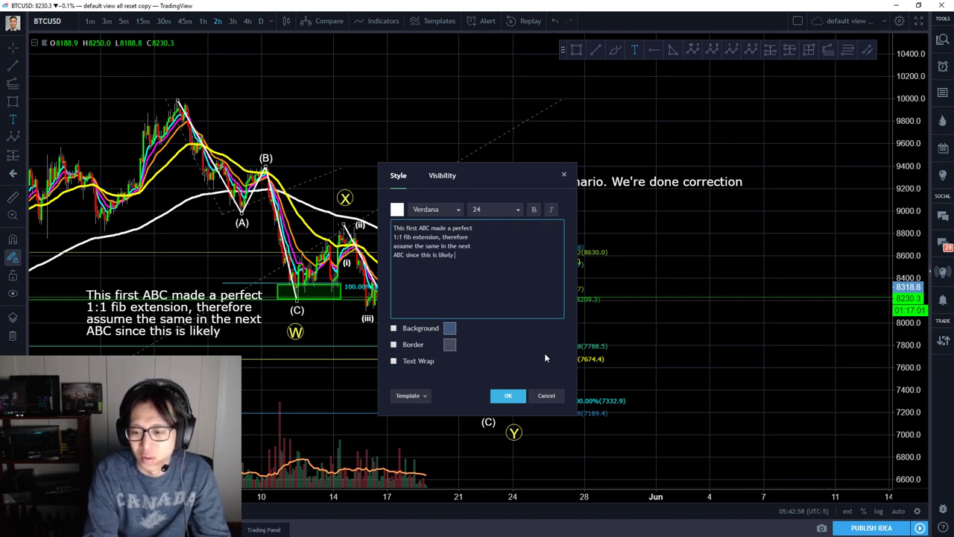
{"action": "type", "text": "a WXY."}
{"action": "left_click", "coordinate": [500, 397]}
{"action": "mouse_move", "coordinate": [181, 331]}
{"action": "left_mouse_down"}
{"action": "mouse_move", "coordinate": [154, 316]}
{"action": "mouse_move", "coordinate": [187, 325]}
{"action": "left_mouse_up"}
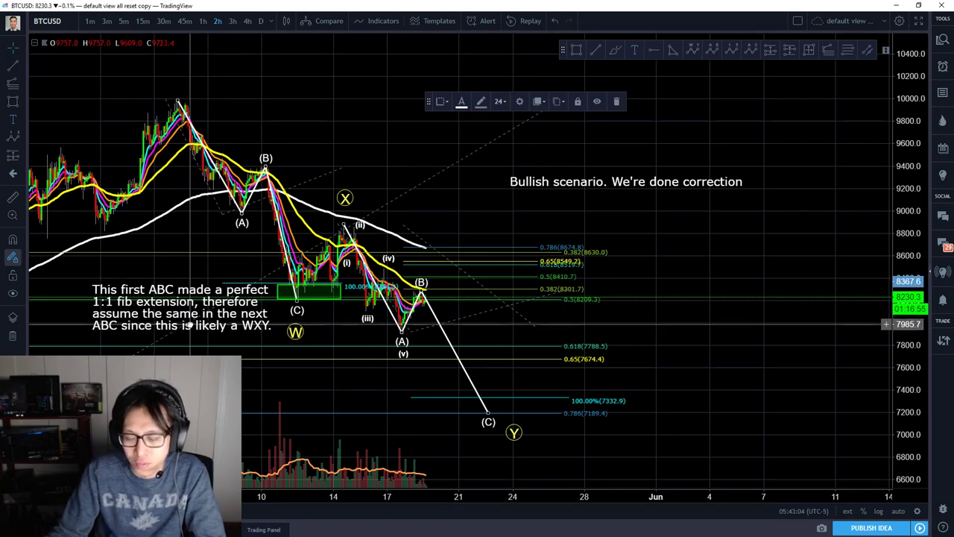
{"action": "left_click", "coordinate": [173, 254]}
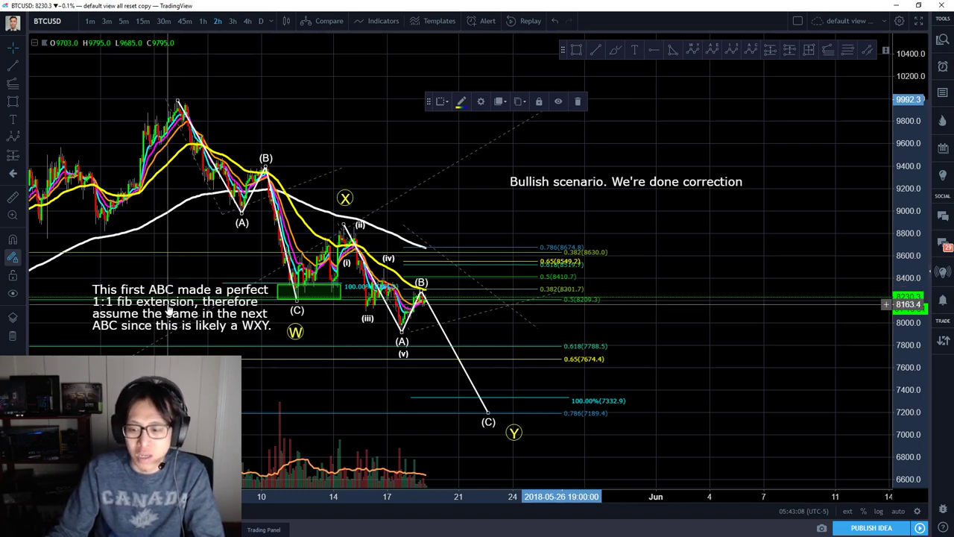
{"action": "right_click", "coordinate": [197, 312]}
{"action": "left_click", "coordinate": [171, 319]}
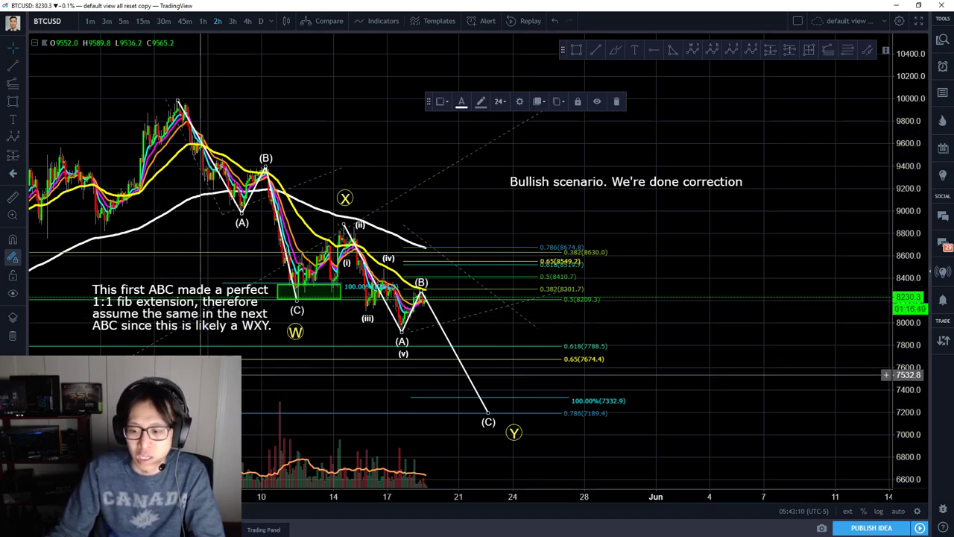
{"action": "right_click", "coordinate": [201, 375]}
{"action": "left_click", "coordinate": [426, 384]}
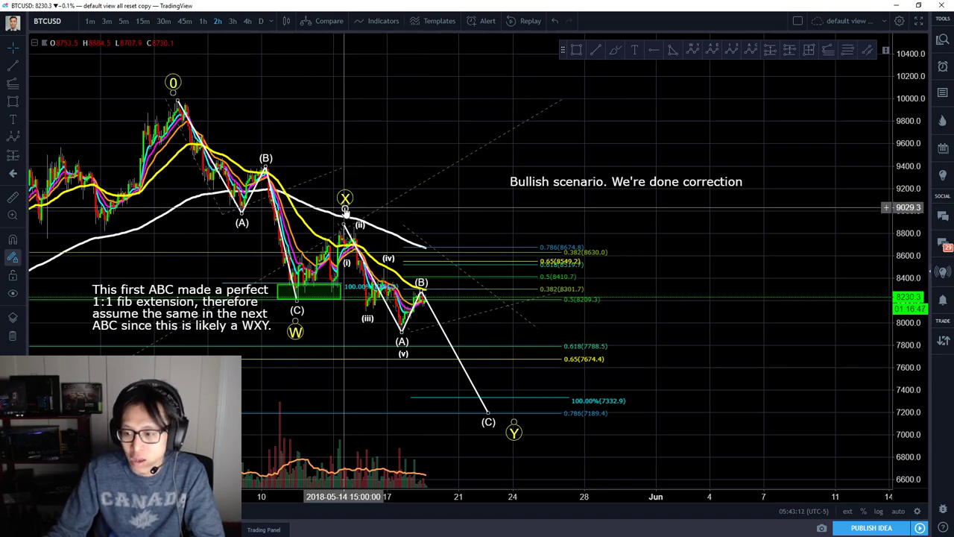
Lower the X label to about 8,972 and add the yellow text "Denotes failure" beside it
{"action": "left_click", "coordinate": [345, 212]}
{"action": "left_click", "coordinate": [13, 125]}
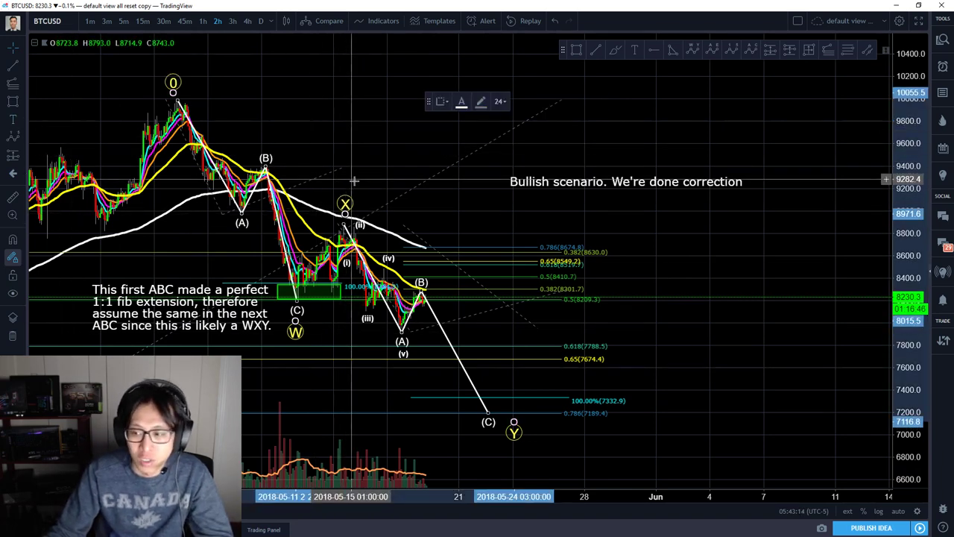
{"action": "left_click", "coordinate": [362, 201]}
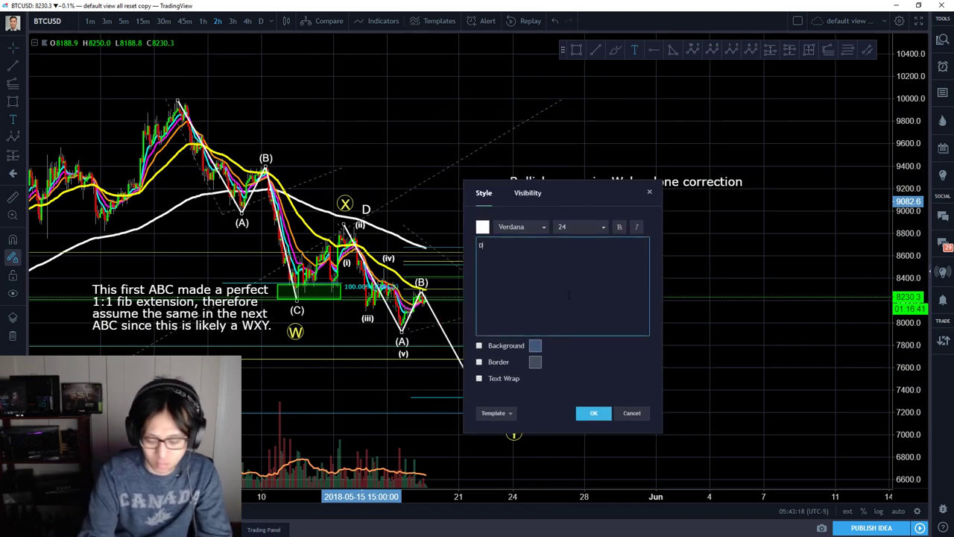
{"action": "left_click", "coordinate": [484, 227]}
{"action": "left_click", "coordinate": [509, 252]}
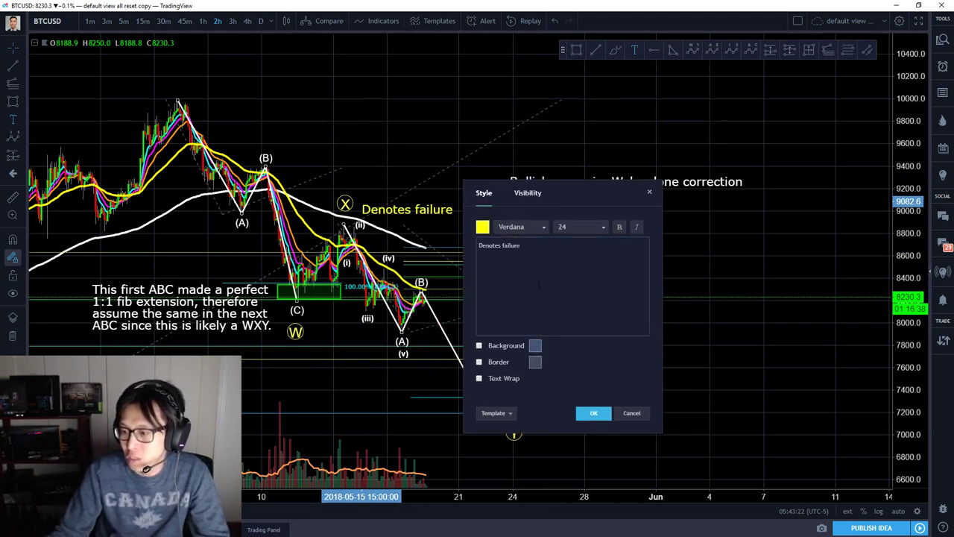
{"action": "left_click", "coordinate": [590, 413]}
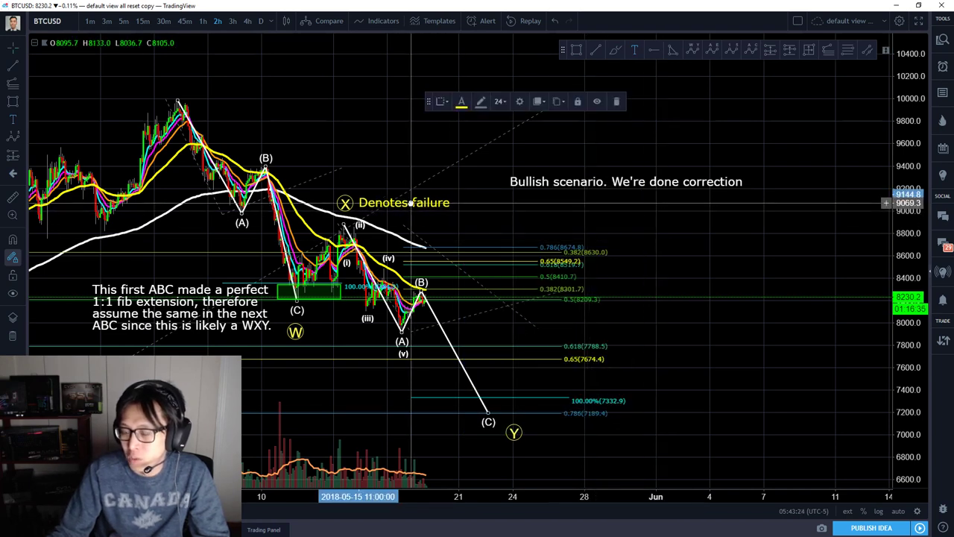
Align the W label directly beneath the first (C) and the Y label directly beneath the projected (C)
{"action": "right_click", "coordinate": [638, 204]}
{"action": "left_click", "coordinate": [297, 328]}
{"action": "left_click_drag", "start_coordinate": [296, 323], "coordinate": [298, 316]}
{"action": "right_click", "coordinate": [717, 400]}
{"action": "left_click", "coordinate": [703, 400]}
{"action": "left_click_drag", "start_coordinate": [513, 422], "coordinate": [489, 426]}
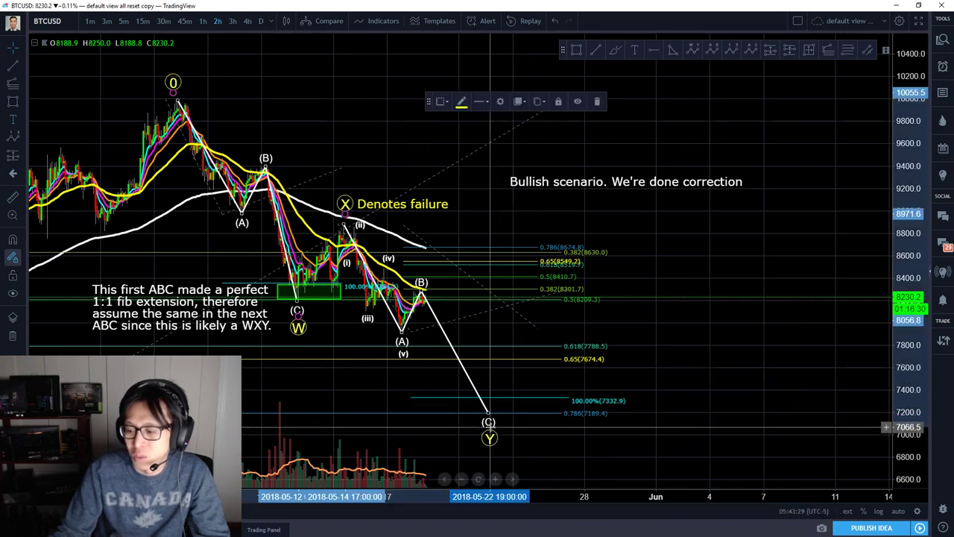
Add the yellow text "Between this X and Y, another ABC occurs" beside Y and shift it close to the label
{"action": "left_click", "coordinate": [13, 119]}
{"action": "left_click", "coordinate": [512, 439]}
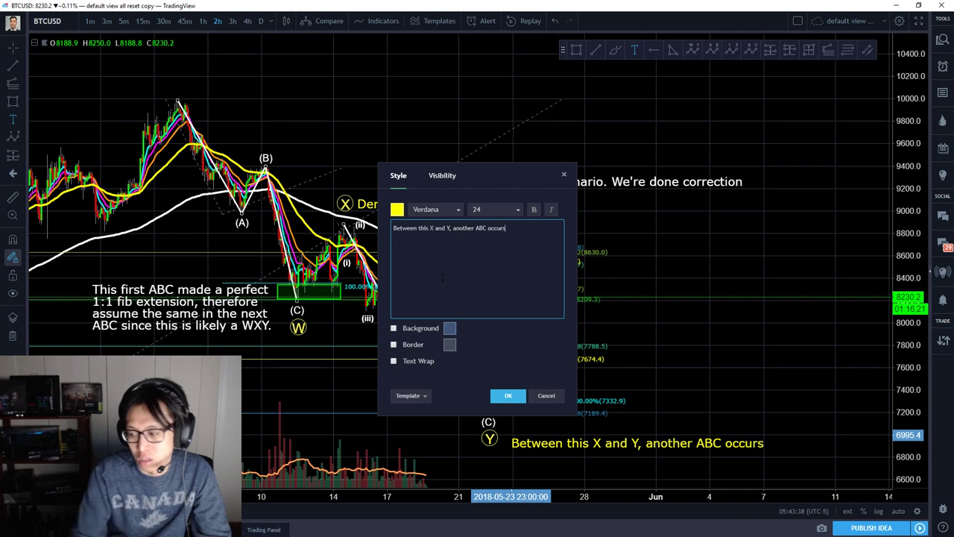
{"action": "left_click", "coordinate": [506, 395]}
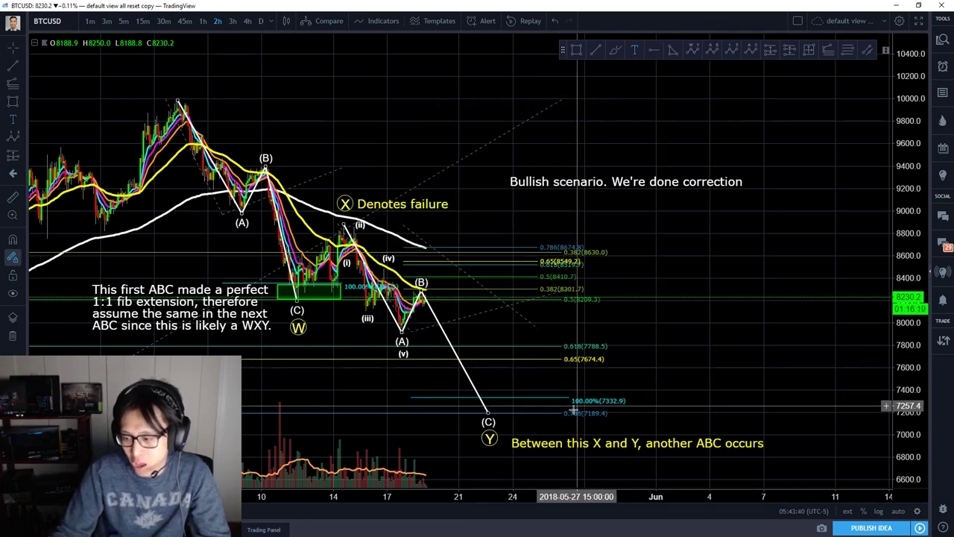
{"action": "left_click_drag", "start_coordinate": [544, 438], "coordinate": [537, 433]}
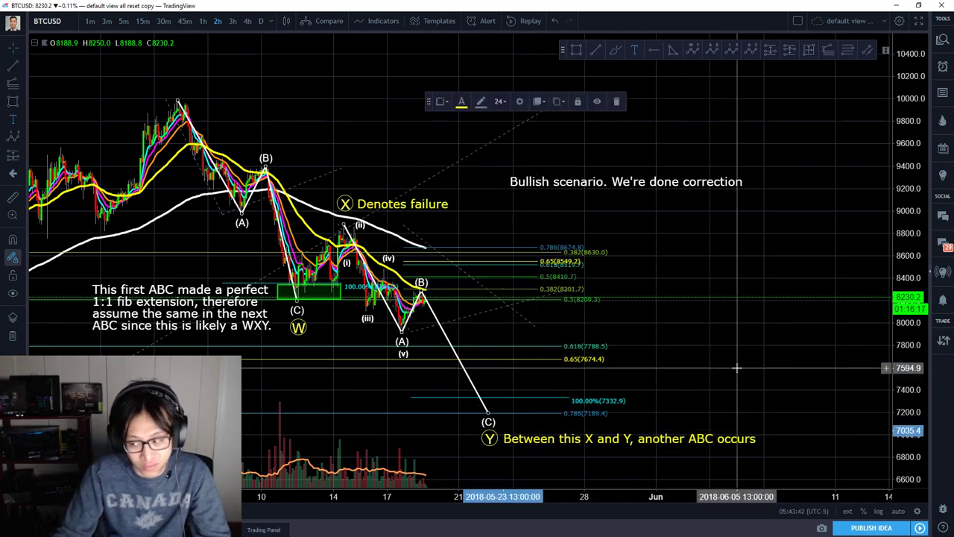
{"action": "right_click", "coordinate": [735, 171]}
{"action": "left_click", "coordinate": [693, 373]}
{"action": "left_click_drag", "start_coordinate": [603, 435], "coordinate": [602, 434]}
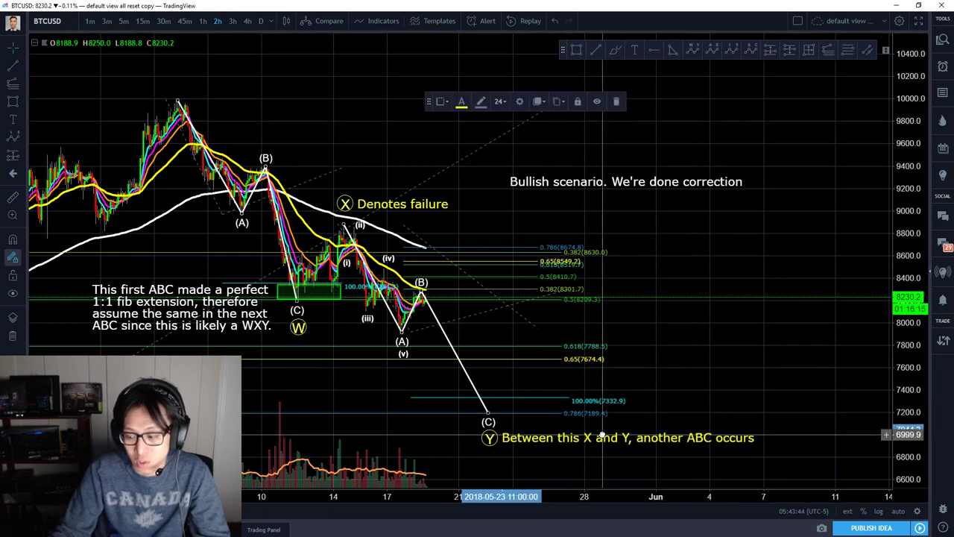
Nudge the white note about the first ABC's 1:1 extension slightly closer to the W label
{"action": "right_click", "coordinate": [673, 368]}
{"action": "left_click_drag", "start_coordinate": [646, 369], "coordinate": [661, 369]}
{"action": "right_click", "coordinate": [696, 364]}
{"action": "left_click", "coordinate": [680, 364]}
{"action": "right_click", "coordinate": [664, 367]}
{"action": "left_click", "coordinate": [642, 374]}
{"action": "right_click", "coordinate": [710, 362]}
{"action": "left_click", "coordinate": [678, 367]}
{"action": "mouse_move", "coordinate": [169, 303]}
{"action": "left_mouse_down"}
{"action": "mouse_move", "coordinate": [143, 304]}
{"action": "mouse_move", "coordinate": [166, 306]}
{"action": "left_mouse_up"}
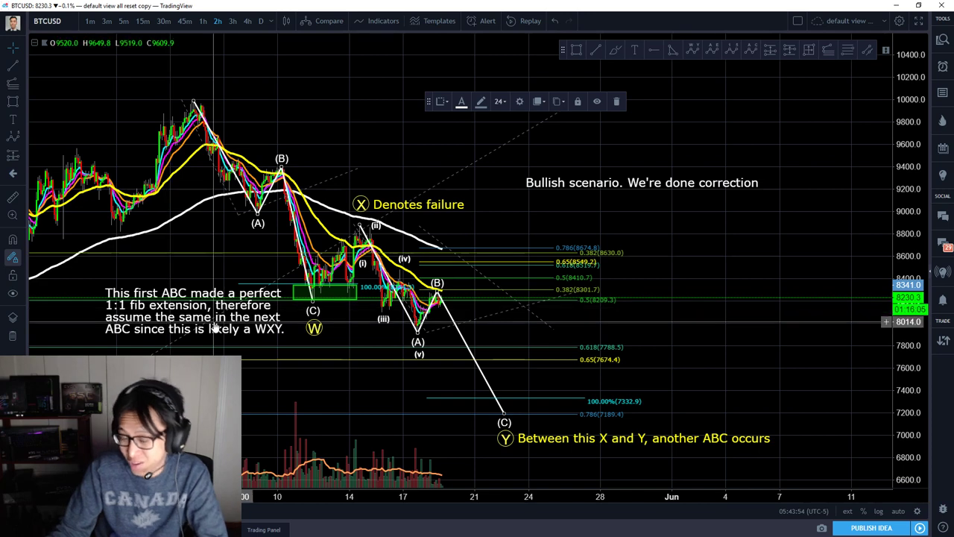
{"action": "left_click", "coordinate": [146, 378]}
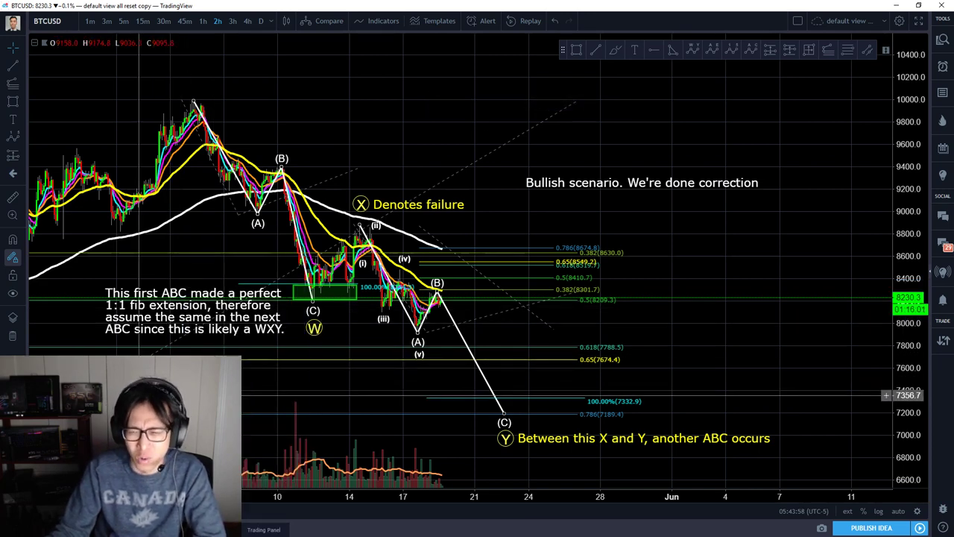
{"action": "left_click_drag", "start_coordinate": [203, 314], "coordinate": [211, 314]}
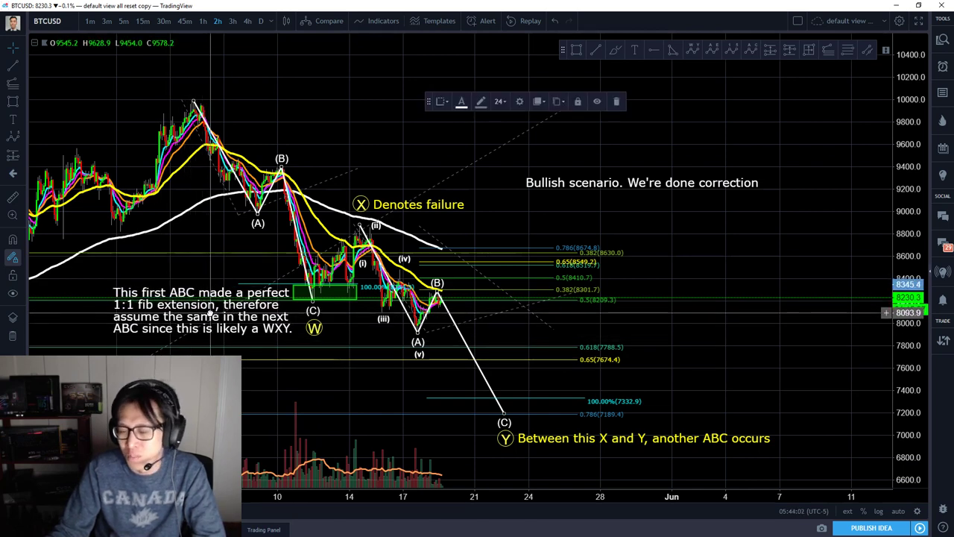
Shift the "Denotes failure" text slightly lower and move the X label down to about 8,964
{"action": "right_click", "coordinate": [710, 253]}
{"action": "right_click", "coordinate": [674, 268]}
{"action": "left_click_drag", "start_coordinate": [686, 252], "coordinate": [767, 251]}
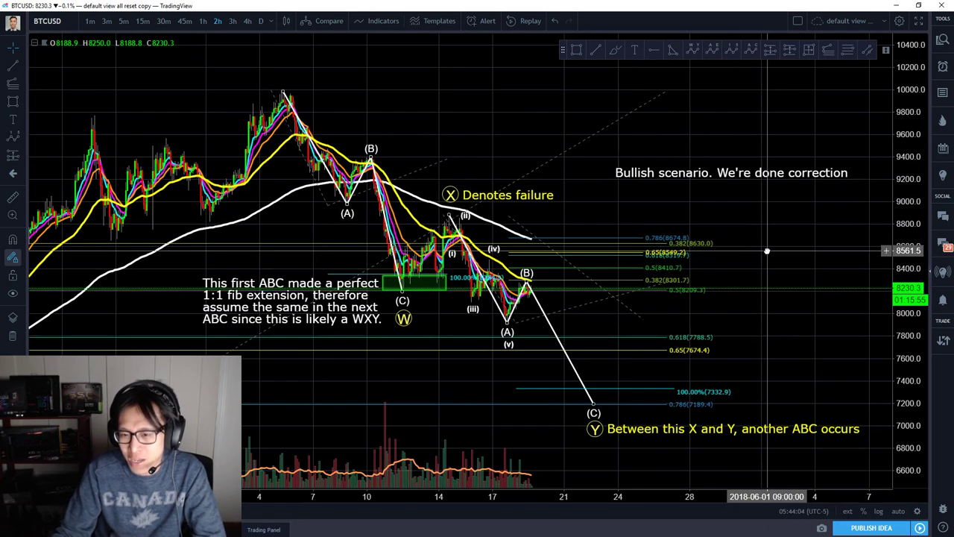
{"action": "scroll", "coordinate": [785, 333], "scroll_direction": "up", "scroll_amount": 4}
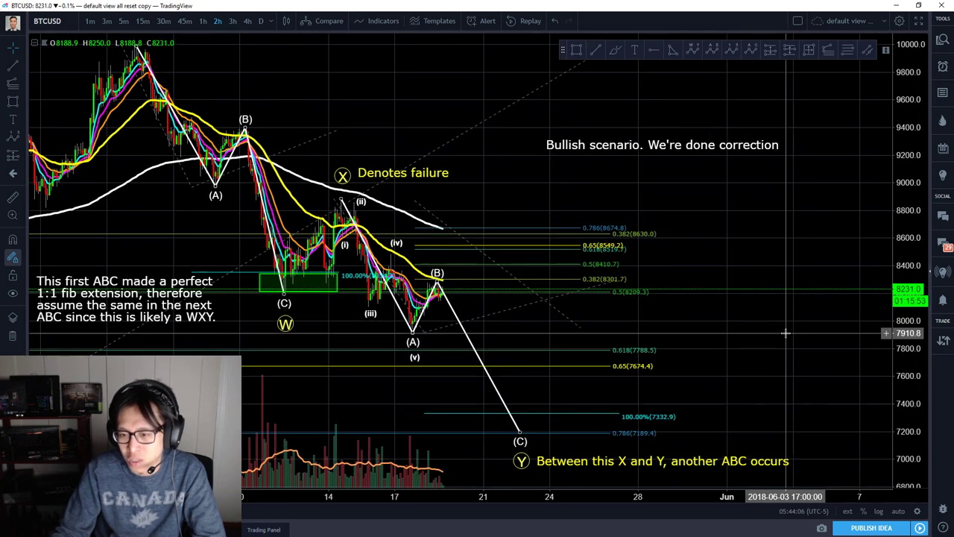
{"action": "left_click_drag", "start_coordinate": [772, 208], "coordinate": [759, 218]}
{"action": "left_click", "coordinate": [663, 247]}
{"action": "left_click", "coordinate": [678, 231]}
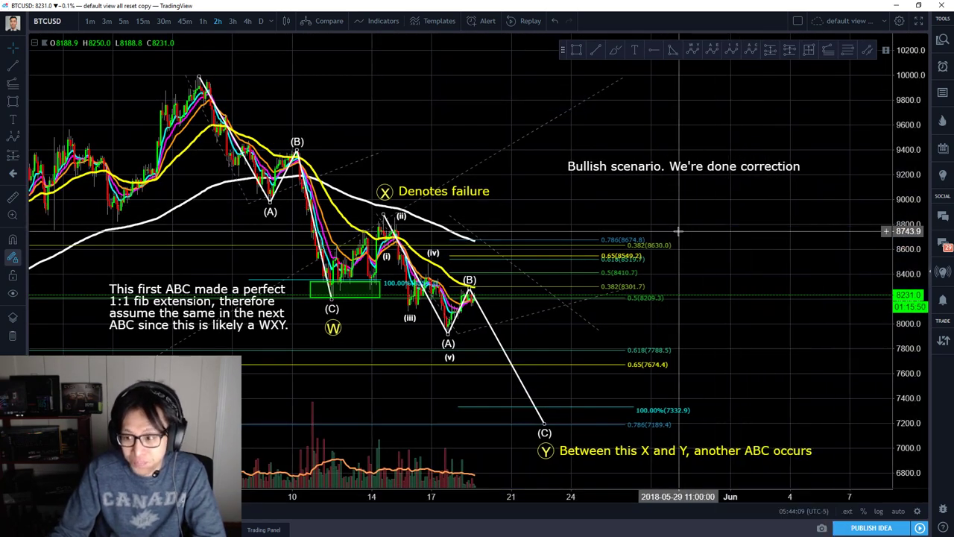
{"action": "left_click", "coordinate": [430, 191]}
{"action": "left_click_drag", "start_coordinate": [430, 190], "coordinate": [431, 195]}
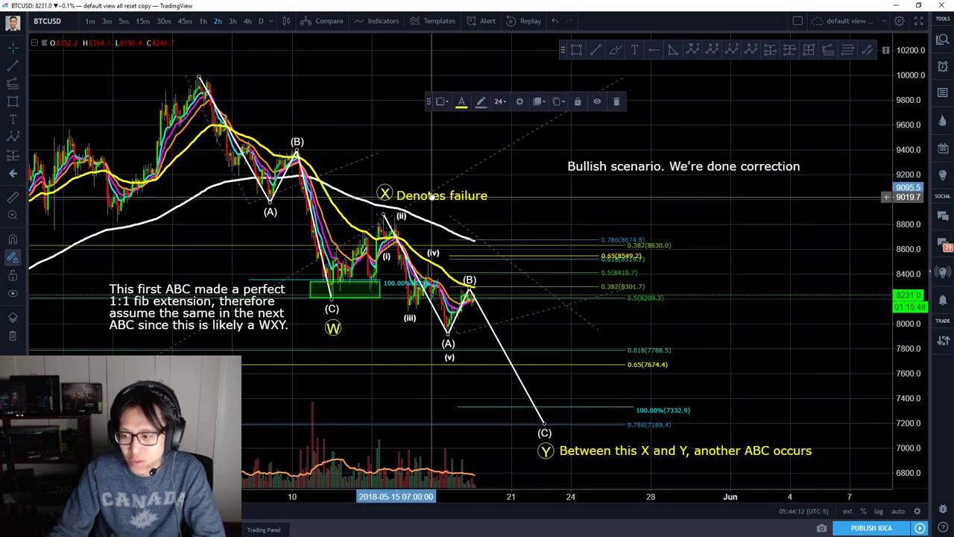
{"action": "left_click", "coordinate": [383, 198]}
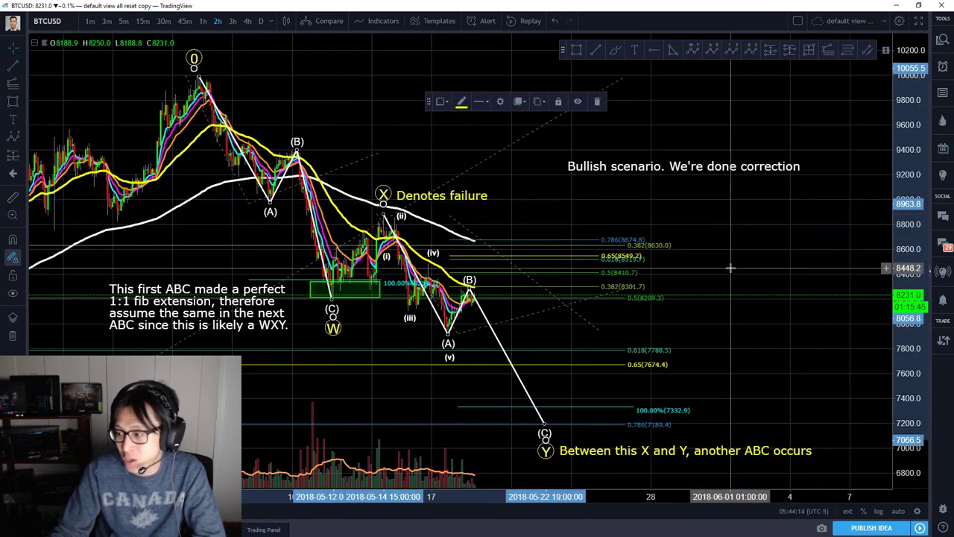
Replace the bullish scenario text with "Bearish Count. We head down to $7,200-$7,350 range" on two lines and nudge it slightly
{"action": "double_click", "coordinate": [633, 167]}
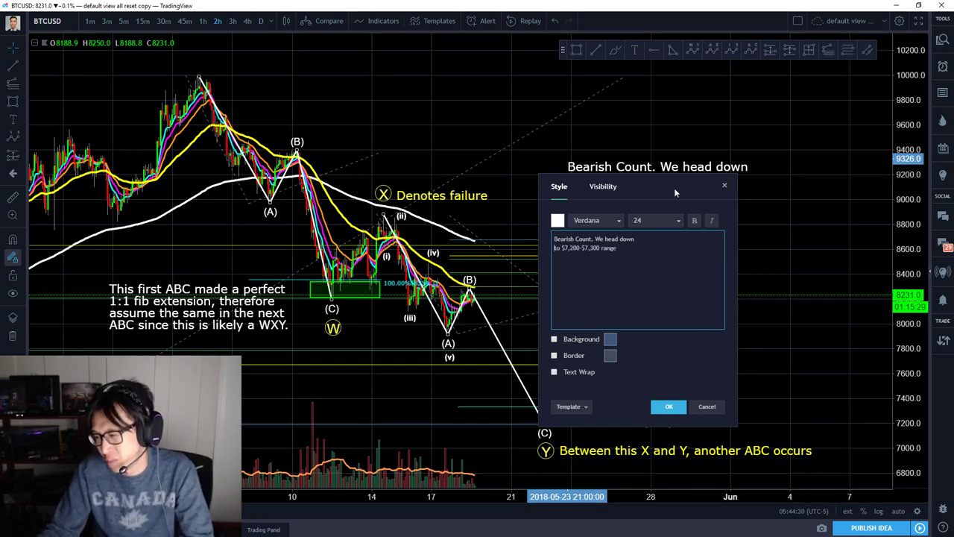
{"action": "left_click_drag", "start_coordinate": [675, 193], "coordinate": [429, 194]}
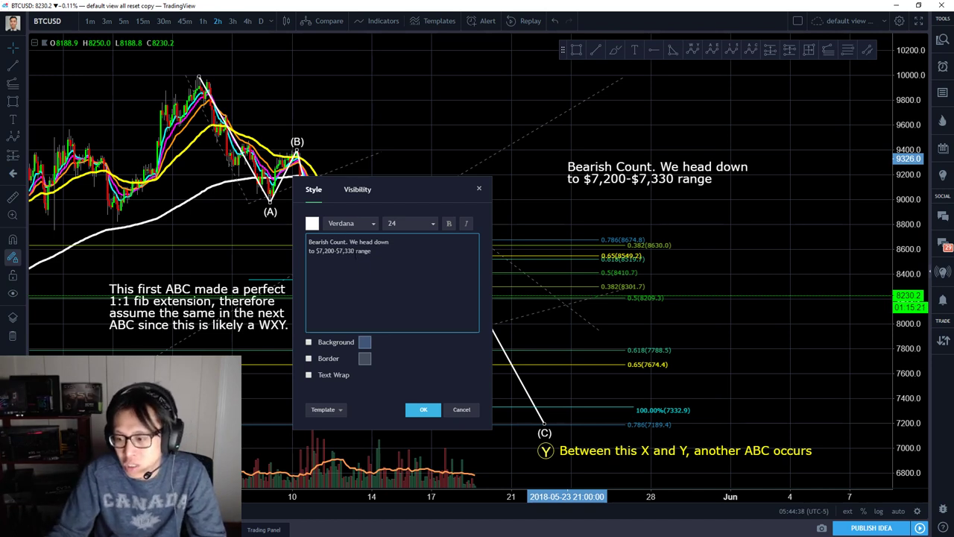
{"action": "type", "text": "50"}
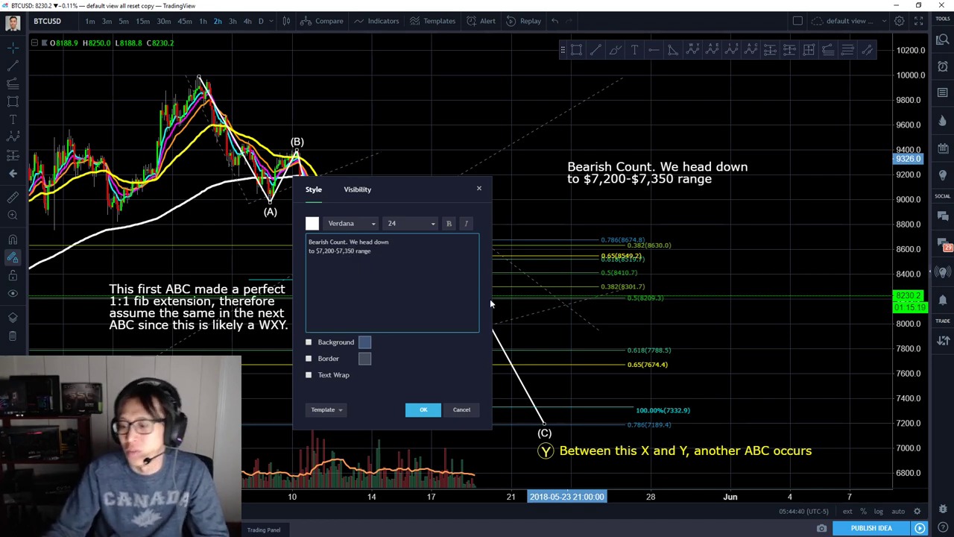
{"action": "left_click", "coordinate": [431, 411]}
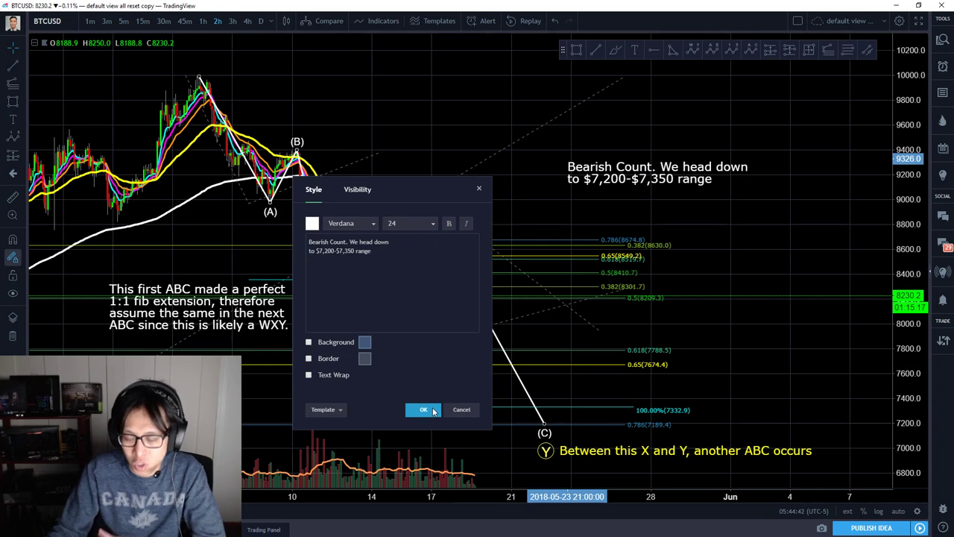
{"action": "right_click", "coordinate": [684, 366]}
{"action": "left_click", "coordinate": [684, 366]}
{"action": "mouse_move", "coordinate": [650, 172]}
{"action": "left_mouse_down"}
{"action": "mouse_move", "coordinate": [641, 178]}
{"action": "mouse_move", "coordinate": [654, 179]}
{"action": "left_mouse_up"}
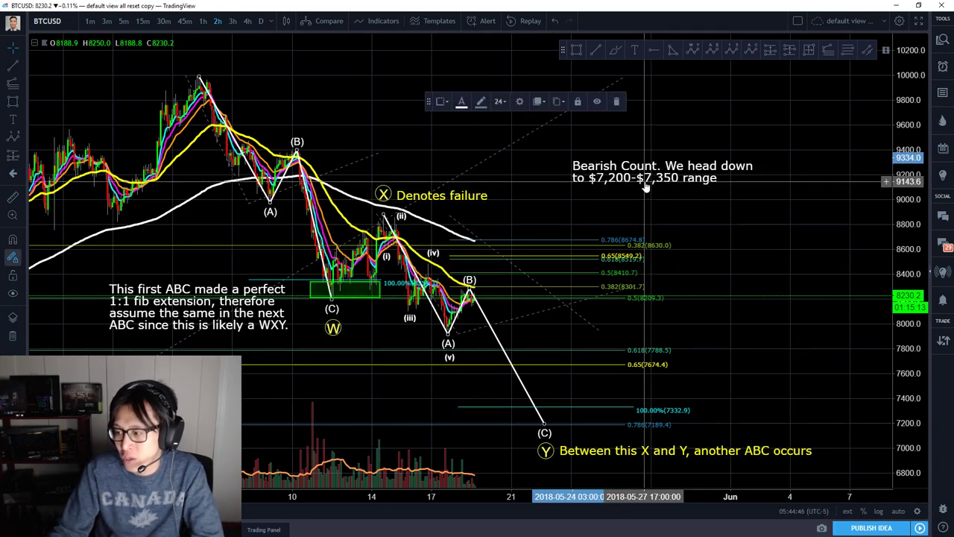
{"action": "right_click", "coordinate": [845, 315]}
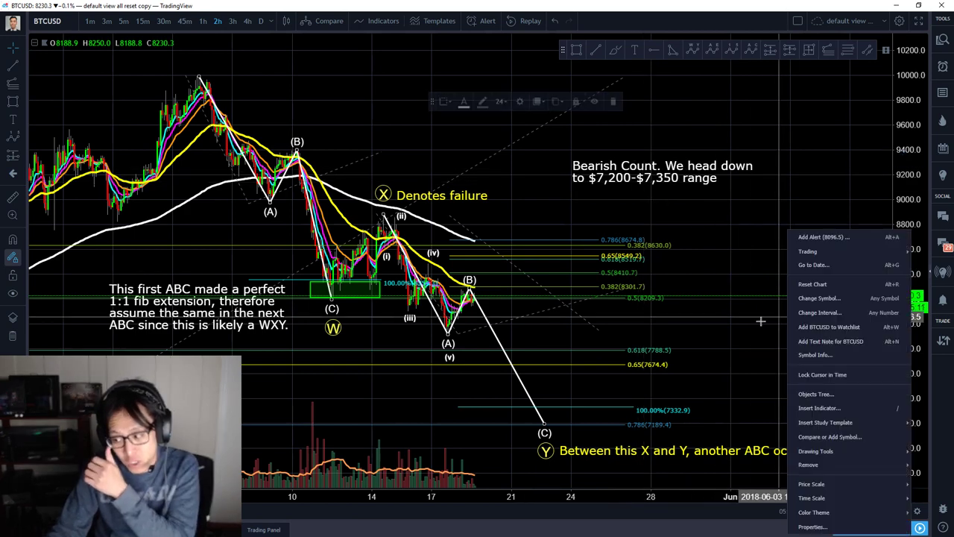
{"action": "left_click", "coordinate": [781, 315]}
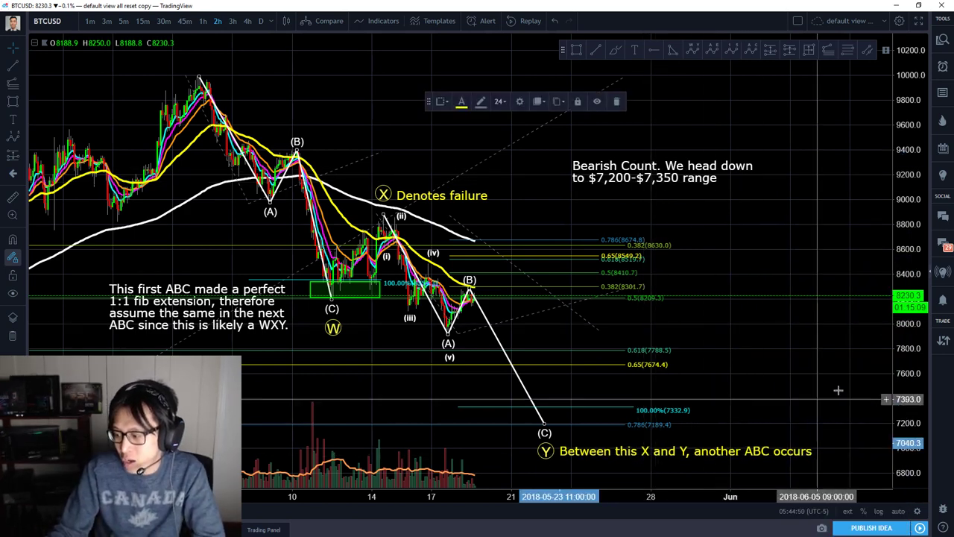
{"action": "right_click", "coordinate": [790, 456]}
{"action": "left_click", "coordinate": [792, 390]}
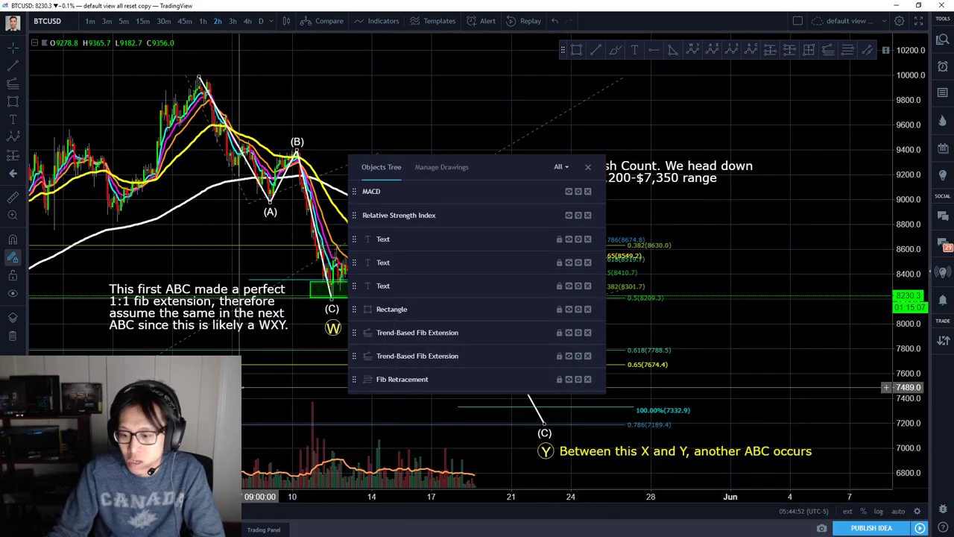
{"action": "left_click", "coordinate": [275, 369]}
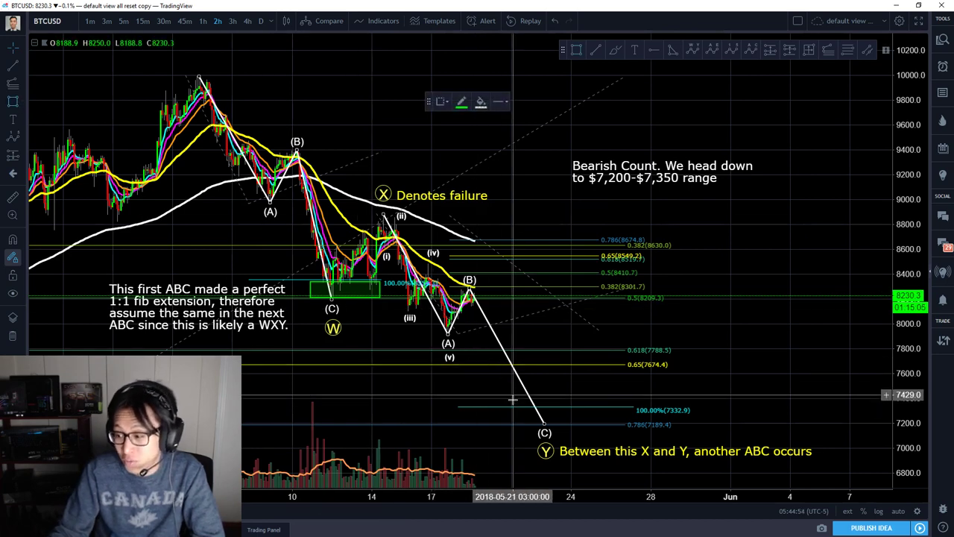
Draw a wide green rectangle from about 7,340 down to 7,200 across the projected (C), and pull the (C) point slightly below it
{"action": "left_click_drag", "start_coordinate": [512, 406], "coordinate": [743, 422]}
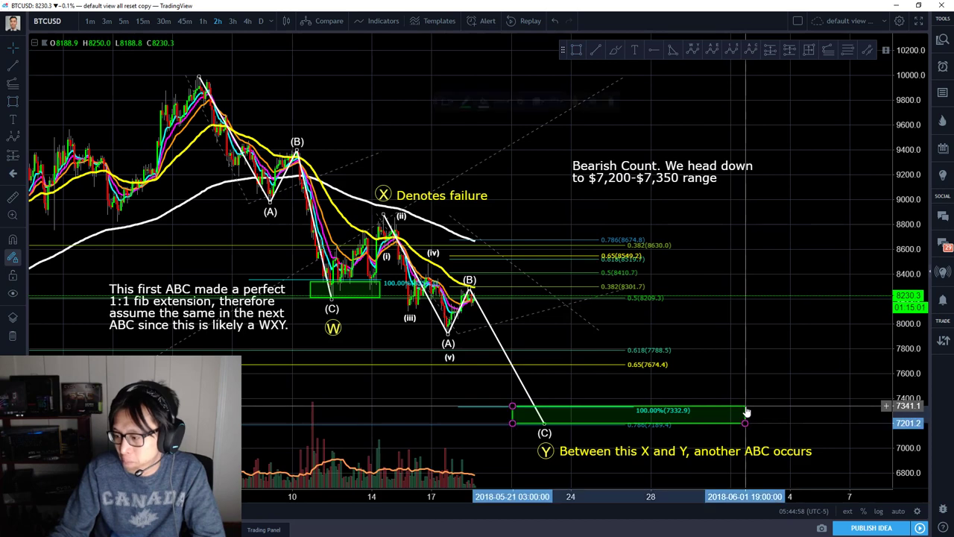
{"action": "left_click", "coordinate": [753, 369]}
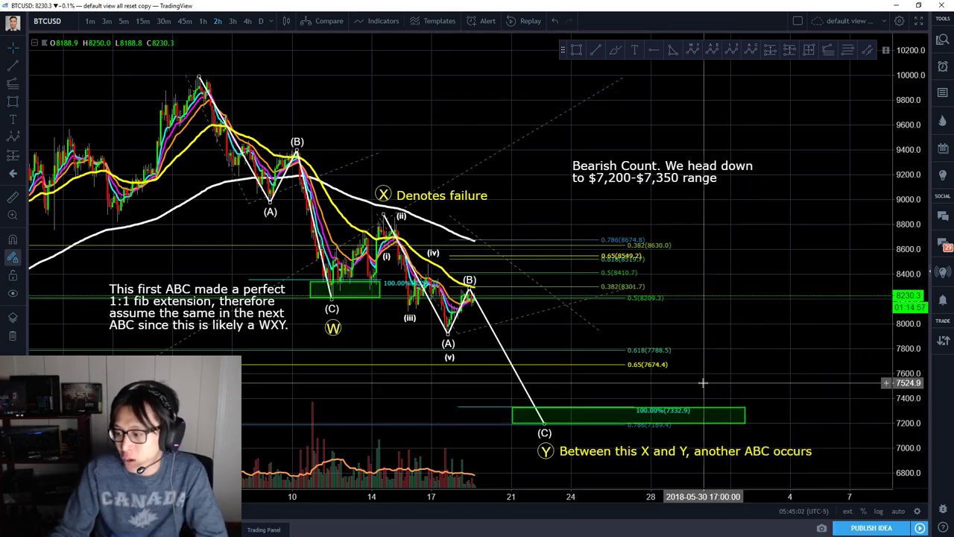
{"action": "mouse_move", "coordinate": [544, 423]}
{"action": "left_mouse_down"}
{"action": "mouse_move", "coordinate": [511, 360]}
{"action": "mouse_move", "coordinate": [558, 402]}
{"action": "mouse_move", "coordinate": [498, 327]}
{"action": "mouse_move", "coordinate": [552, 424]}
{"action": "left_mouse_up"}
{"action": "left_click", "coordinate": [618, 390]}
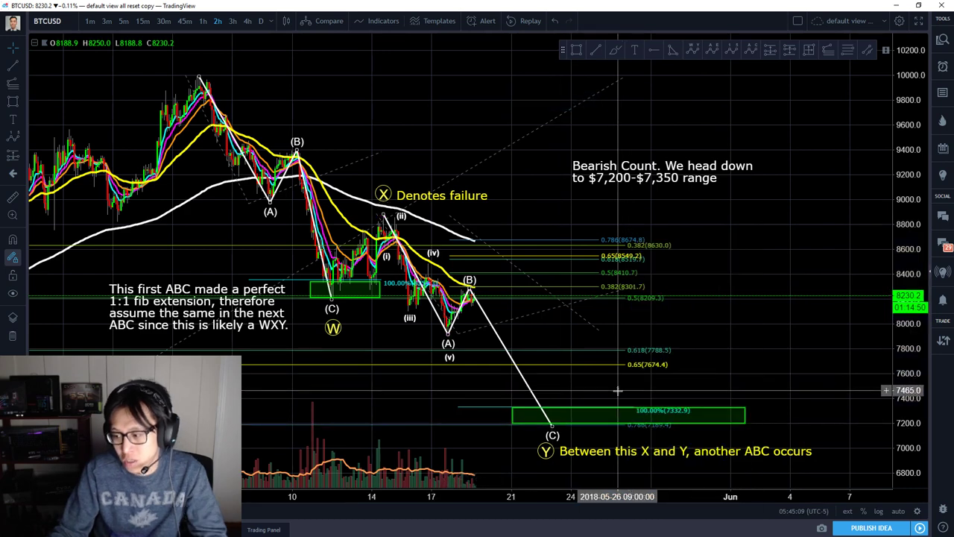
Draw a small green rectangle between the 0.618 and 0.65 fib lines where the projected C leg crosses them
{"action": "left_click", "coordinate": [13, 102]}
{"action": "left_click_drag", "start_coordinate": [497, 349], "coordinate": [560, 363]}
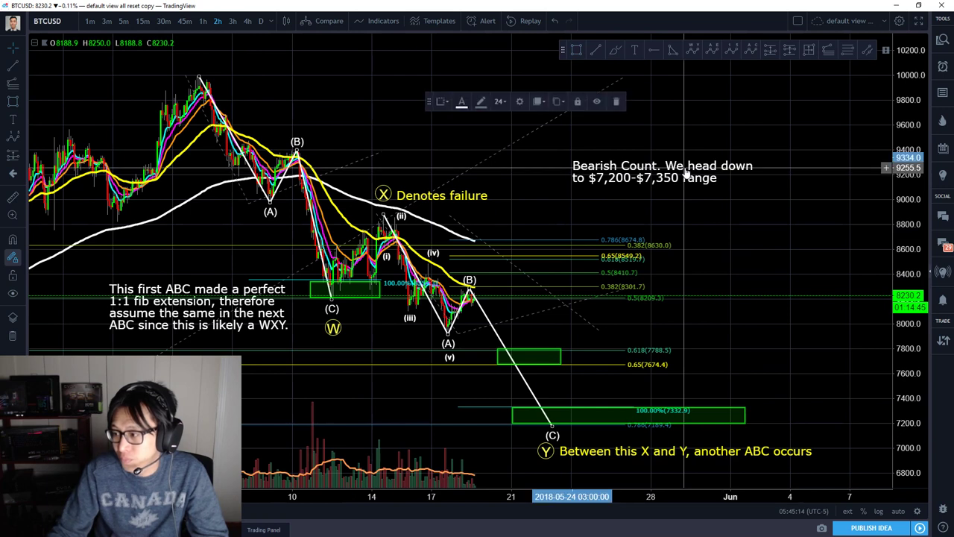
Insert the lines "to possibly" and "1) 0.618 fib region @ $7800" into the bearish count text above its price range
{"action": "double_click", "coordinate": [681, 177]}
{"action": "key", "text": "Return"}
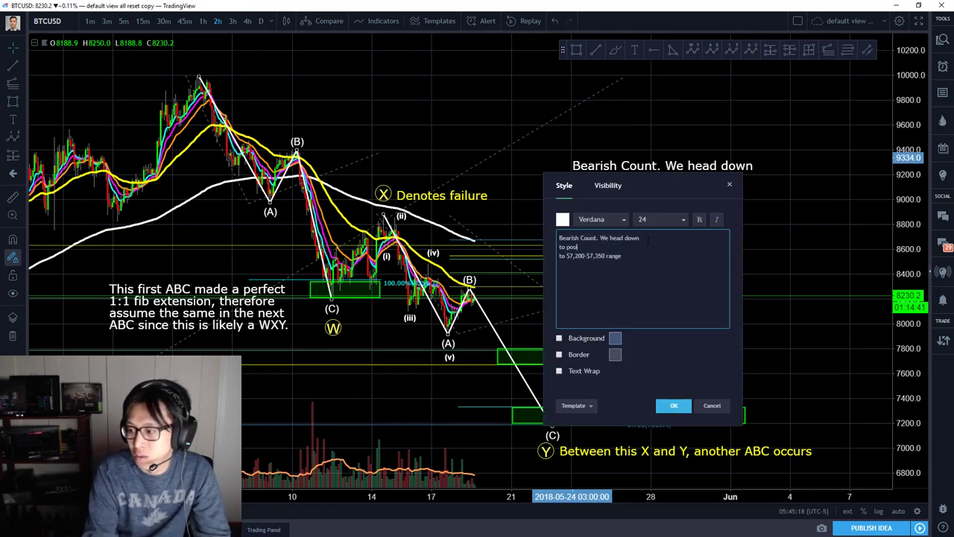
{"action": "type", "text": "to possibly"}
{"action": "key", "text": "Return"}
{"action": "type", "text": "t"}
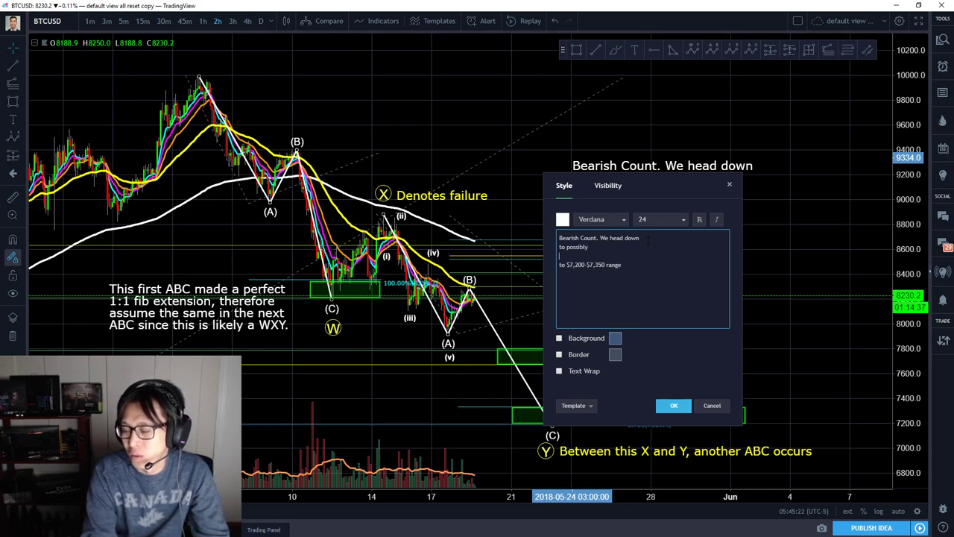
{"action": "left_click_drag", "start_coordinate": [592, 178], "coordinate": [311, 147]}
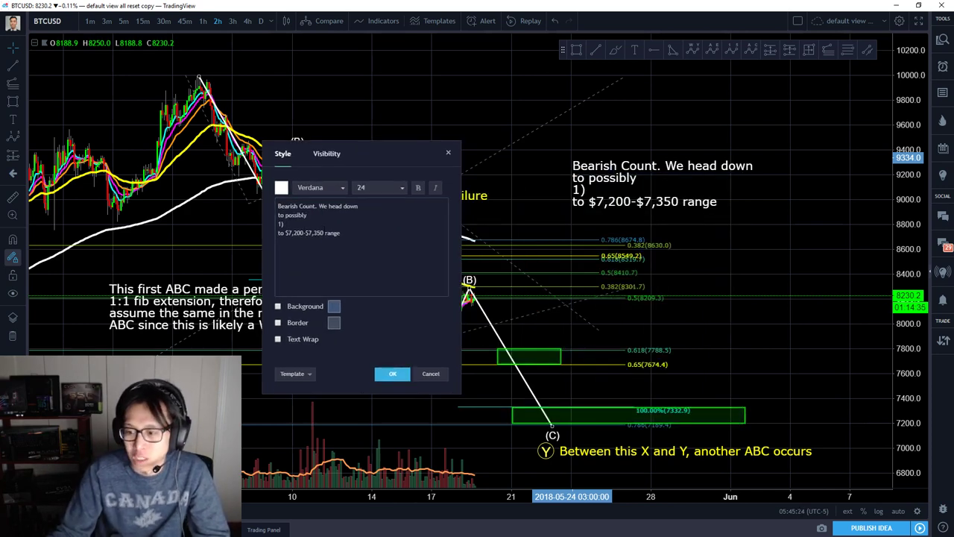
{"action": "type", "text": "ange"}
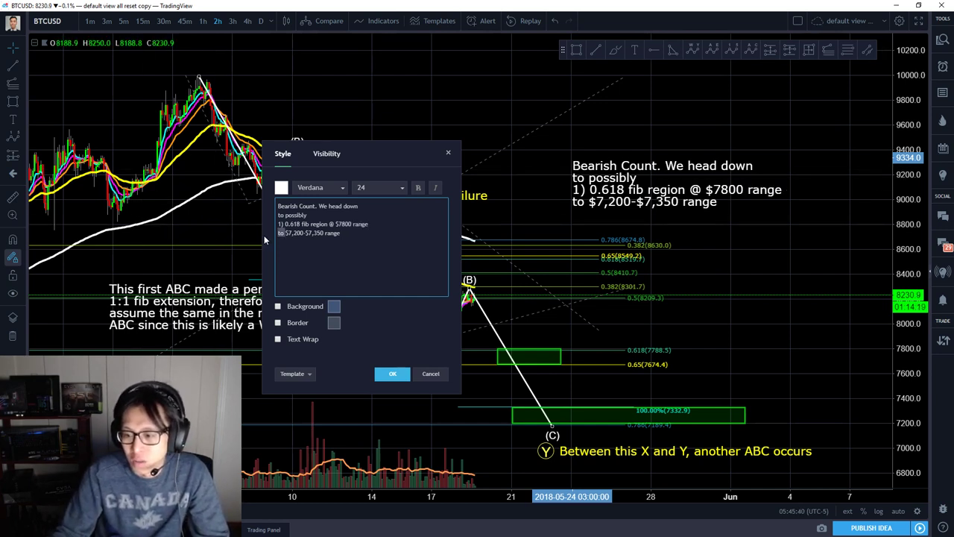
Change the last line of the bearish text to "2) 0.786 fib region @$7,200-$7,350 range" and apply it
{"action": "type", "text": "2) 0."}
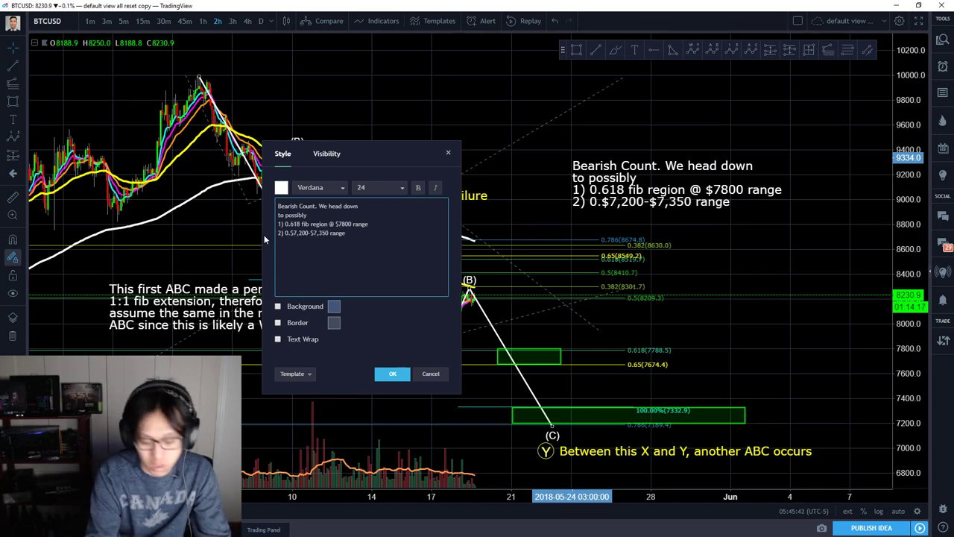
{"action": "type", "text": "786"}
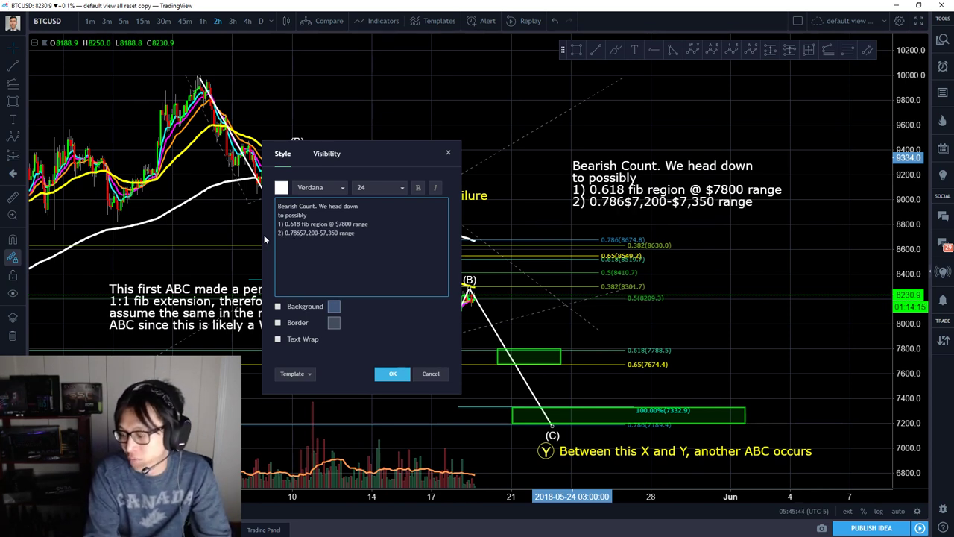
{"action": "type", "text": " fib region @"}
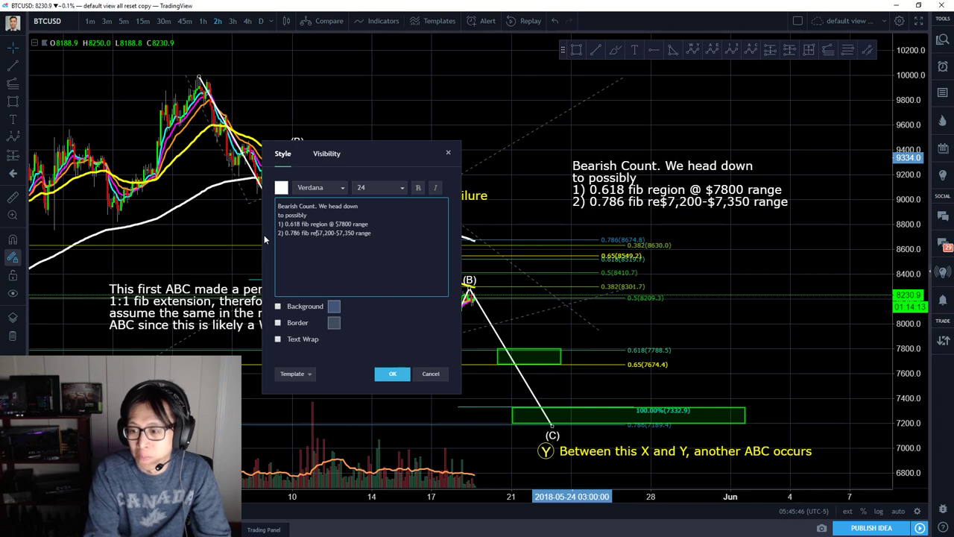
{"action": "left_click", "coordinate": [392, 373]}
Move the bearish count text down beside the two target rectangles and nudge the first ABC note closer to W
{"action": "right_click", "coordinate": [826, 341]}
{"action": "left_click_drag", "start_coordinate": [650, 185], "coordinate": [730, 360]}
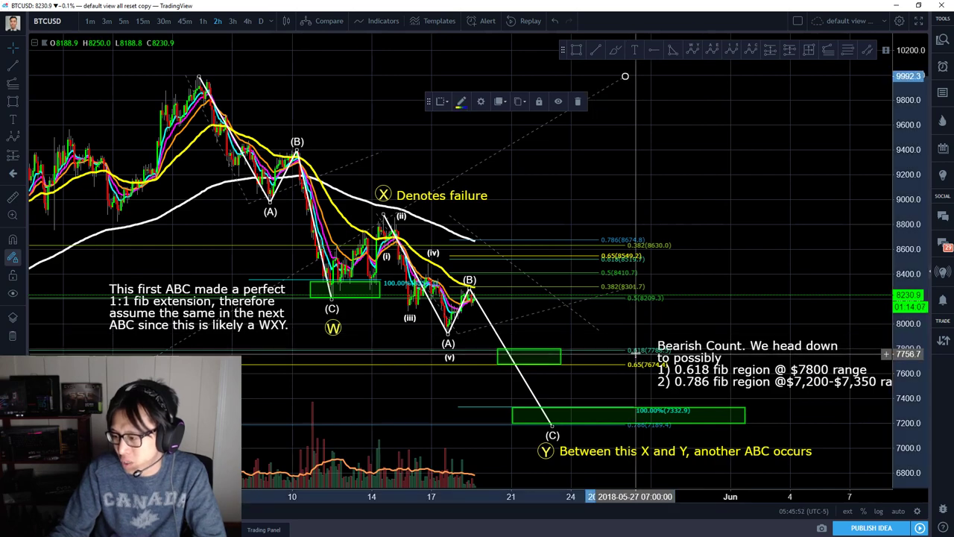
{"action": "left_click_drag", "start_coordinate": [703, 298], "coordinate": [639, 292]}
{"action": "left_click_drag", "start_coordinate": [170, 301], "coordinate": [178, 299]}
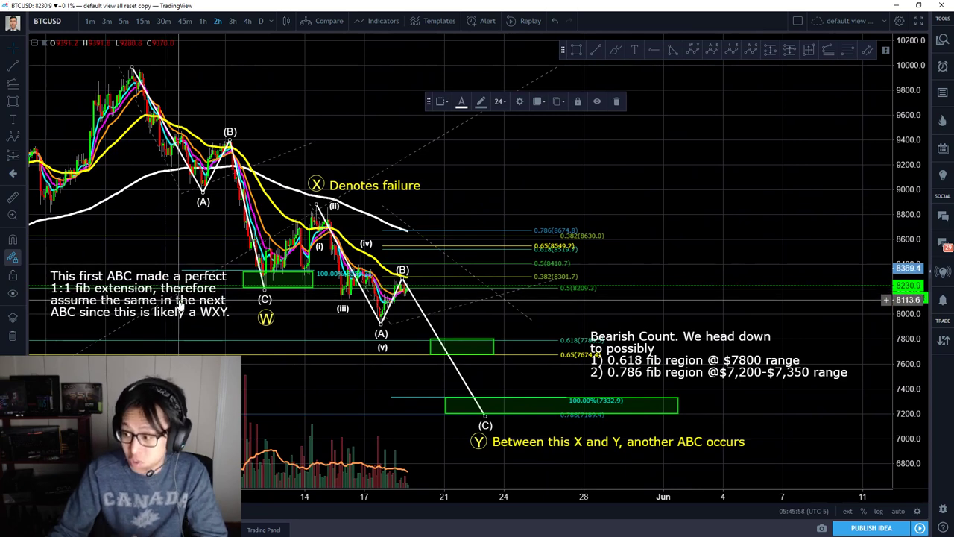
Move the bearish count text slightly further out from the target rectangles and nudge the "Denotes failure" label beside X
{"action": "left_click_drag", "start_coordinate": [655, 361], "coordinate": [680, 353]}
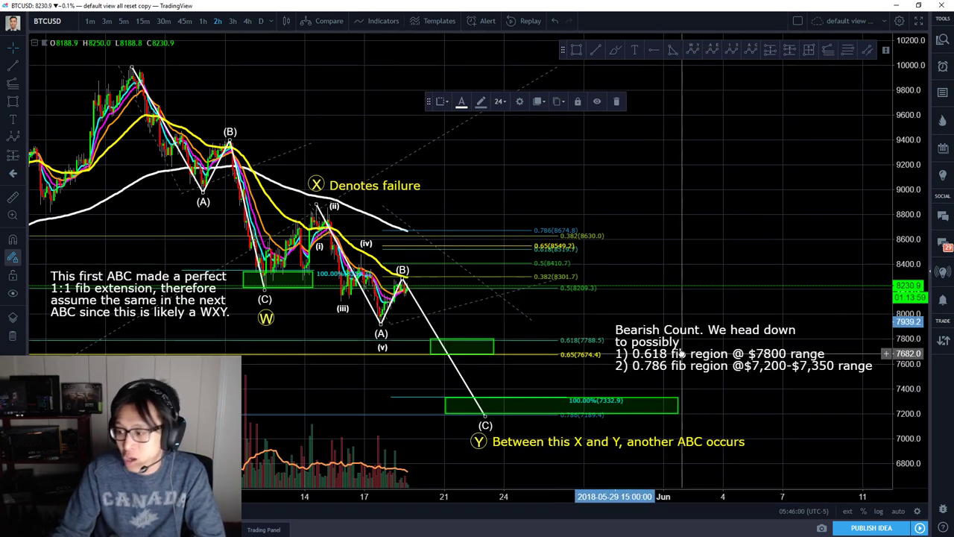
{"action": "right_click", "coordinate": [683, 225]}
{"action": "left_click_drag", "start_coordinate": [656, 215], "coordinate": [660, 214]}
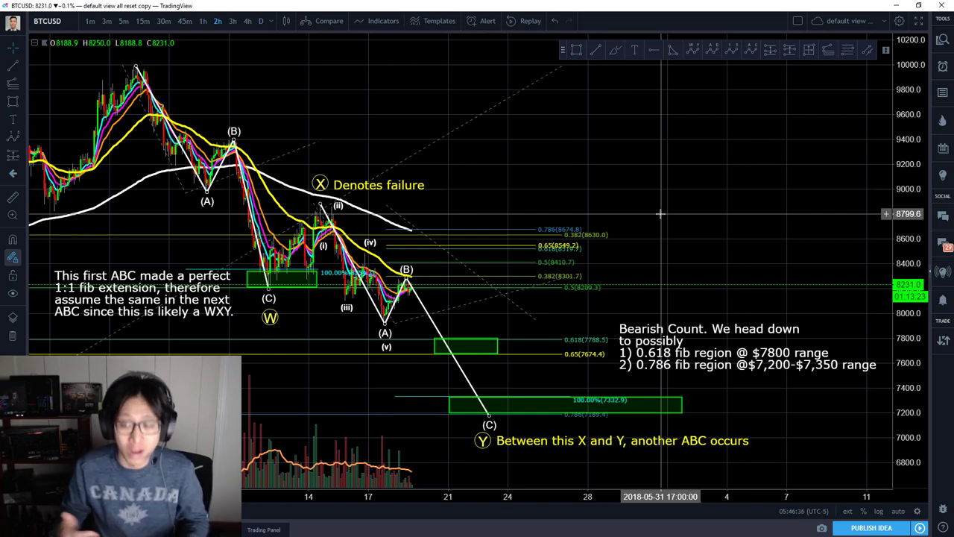
{"action": "left_click_drag", "start_coordinate": [618, 138], "coordinate": [646, 124]}
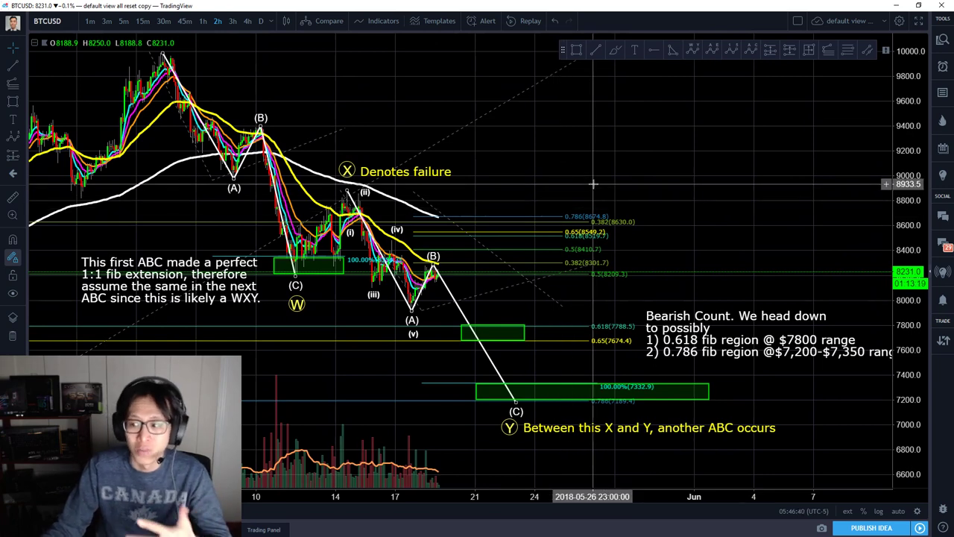
{"action": "left_click_drag", "start_coordinate": [541, 171], "coordinate": [545, 169]}
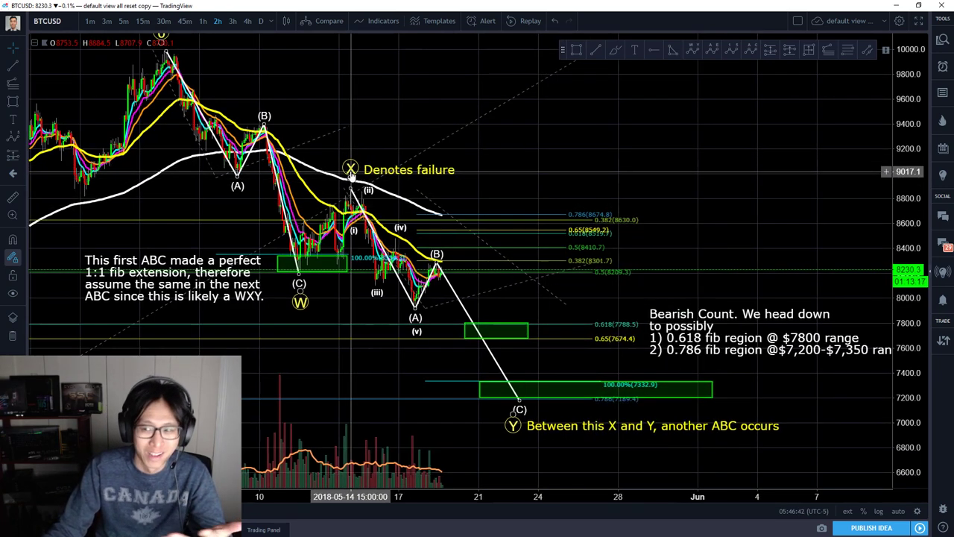
{"action": "left_click", "coordinate": [411, 170]}
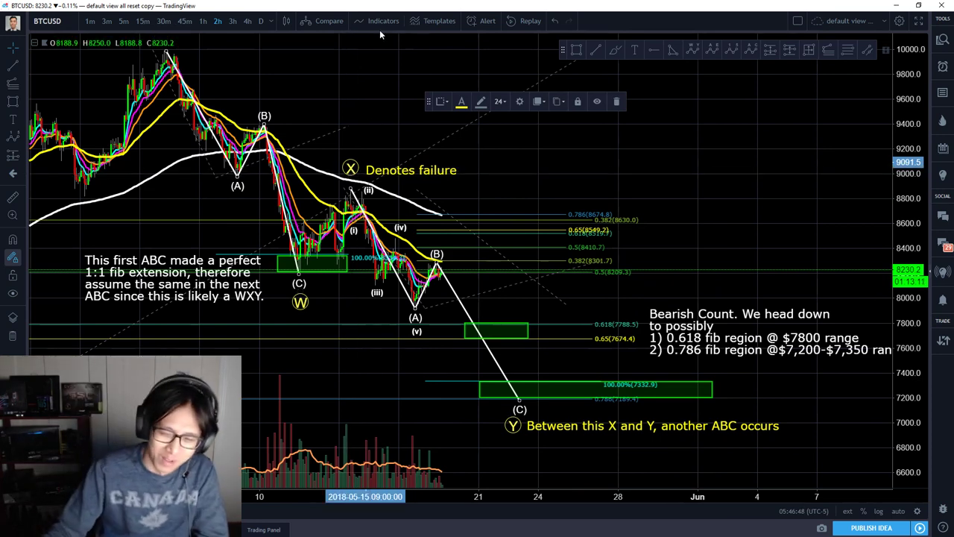
{"action": "right_click", "coordinate": [508, 147]}
{"action": "left_click_drag", "start_coordinate": [508, 147], "coordinate": [529, 147]}
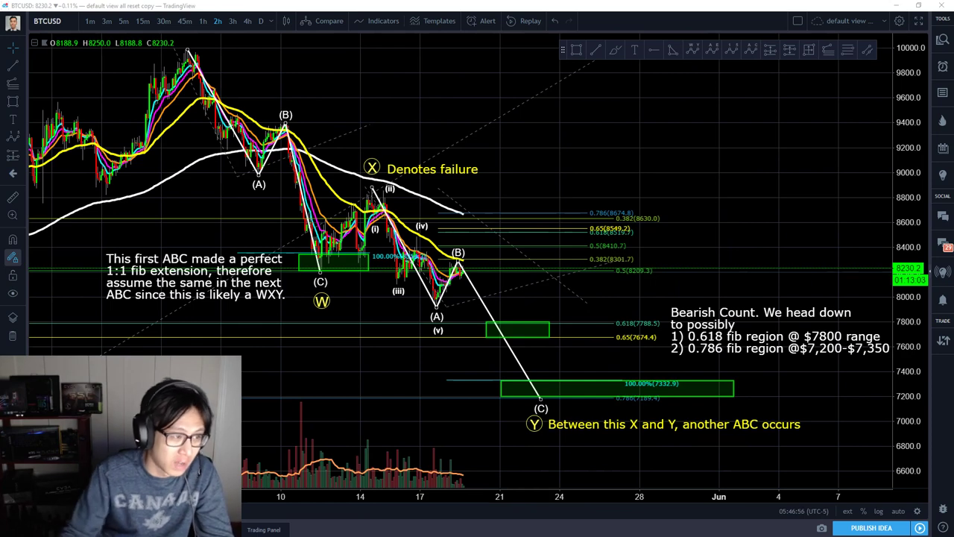
Switch to the browser's Google Images results and examine an enlarged picture of a zig zag toothbrush pack, then return to the chart
{"action": "left_click_drag", "start_coordinate": [0, 29], "coordinate": [313, 2]}
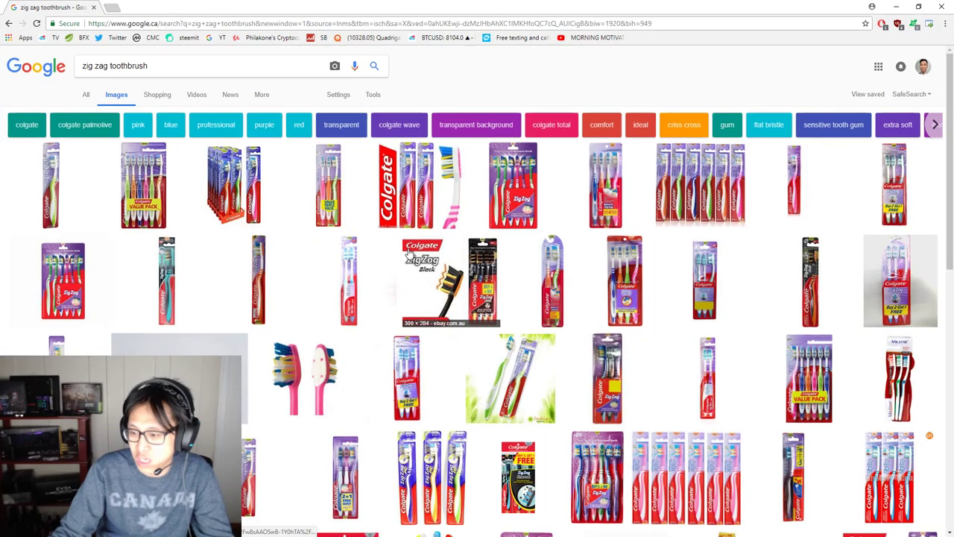
{"action": "left_click", "coordinate": [67, 295]}
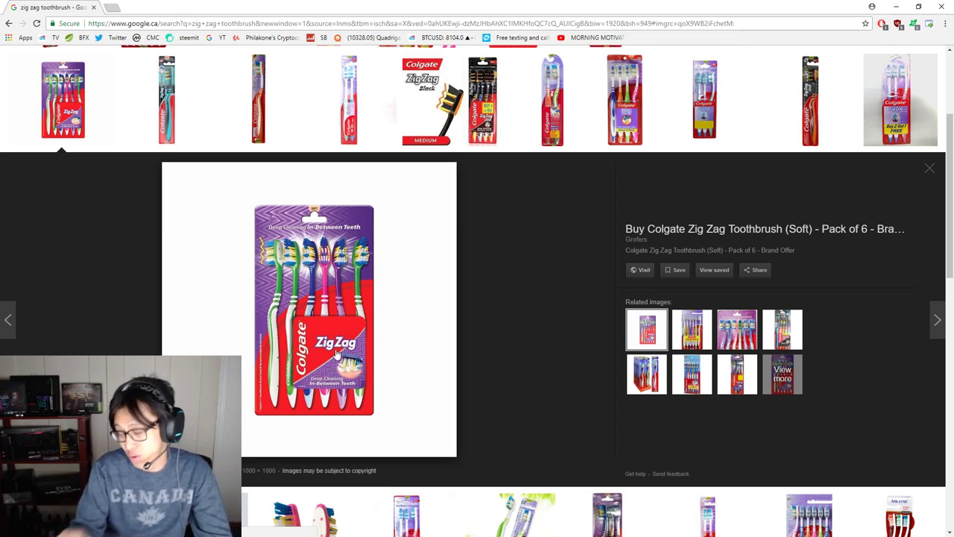
{"action": "left_click", "coordinate": [929, 169]}
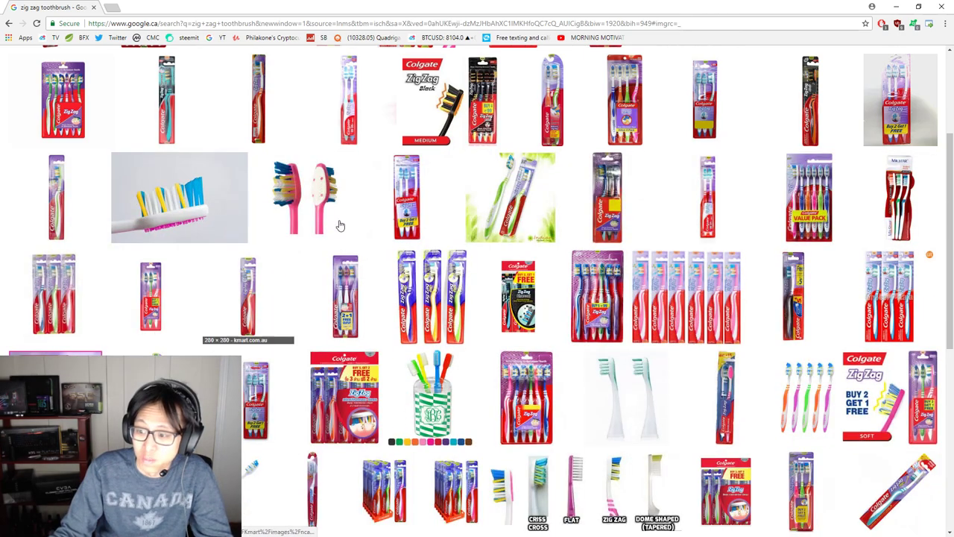
{"action": "left_click_drag", "start_coordinate": [574, 4], "coordinate": [0, 153]}
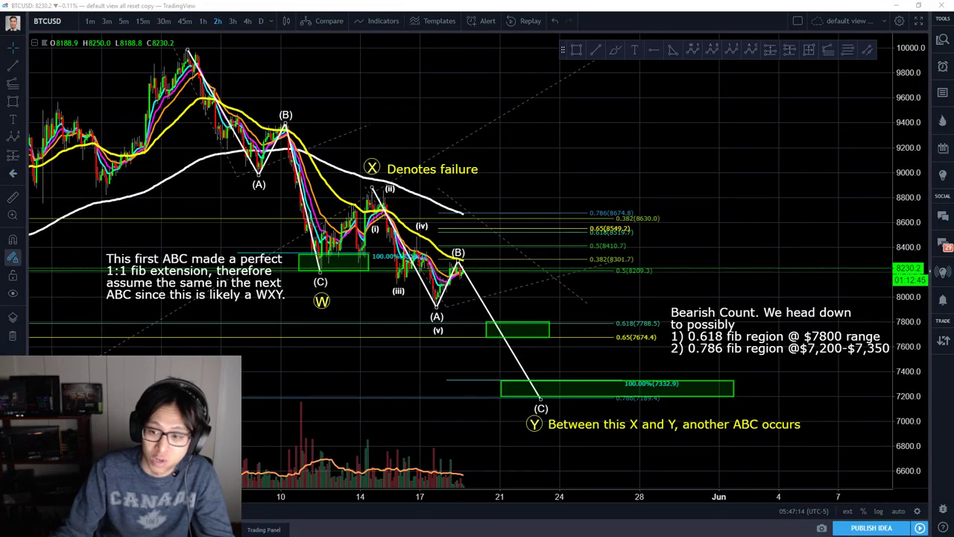
{"action": "left_click_drag", "start_coordinate": [763, 108], "coordinate": [699, 136]}
{"action": "right_click", "coordinate": [699, 137]}
{"action": "left_click", "coordinate": [663, 149]}
{"action": "left_click_drag", "start_coordinate": [697, 332], "coordinate": [696, 342]}
{"action": "right_click", "coordinate": [681, 277]}
{"action": "left_click", "coordinate": [673, 234]}
{"action": "right_click", "coordinate": [671, 230]}
{"action": "left_click", "coordinate": [658, 233]}
{"action": "right_click", "coordinate": [691, 215]}
{"action": "left_click", "coordinate": [671, 204]}
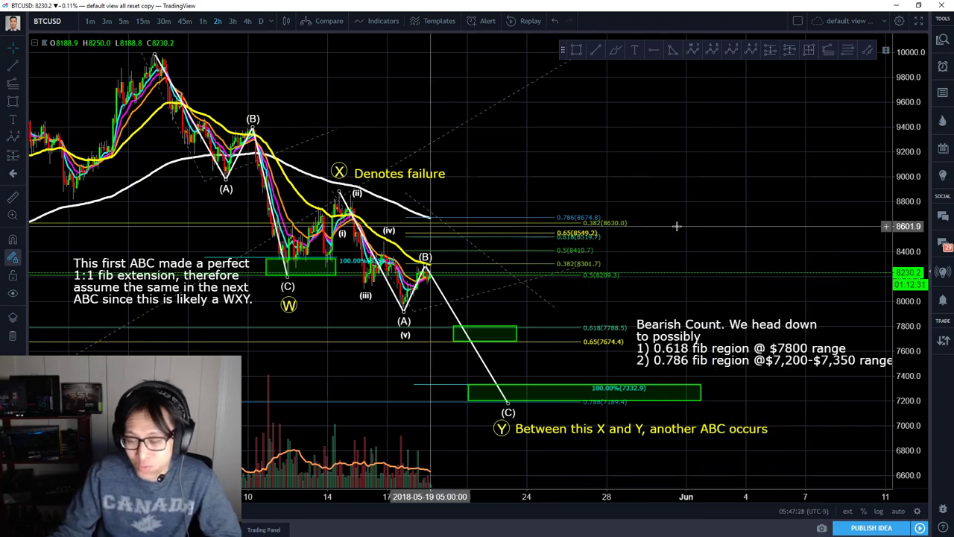
{"action": "left_click", "coordinate": [515, 342]}
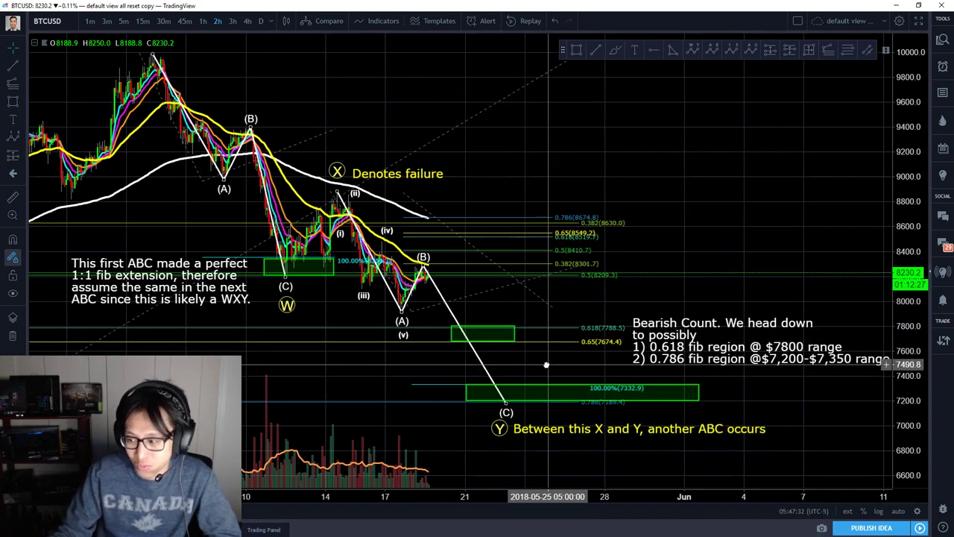
{"action": "left_click_drag", "start_coordinate": [550, 366], "coordinate": [541, 364]}
Raise the bearish count text above the target zones and draw a green rectangle below it from about $7,780 to $7,200, June 4 to 10
{"action": "left_click", "coordinate": [692, 347]}
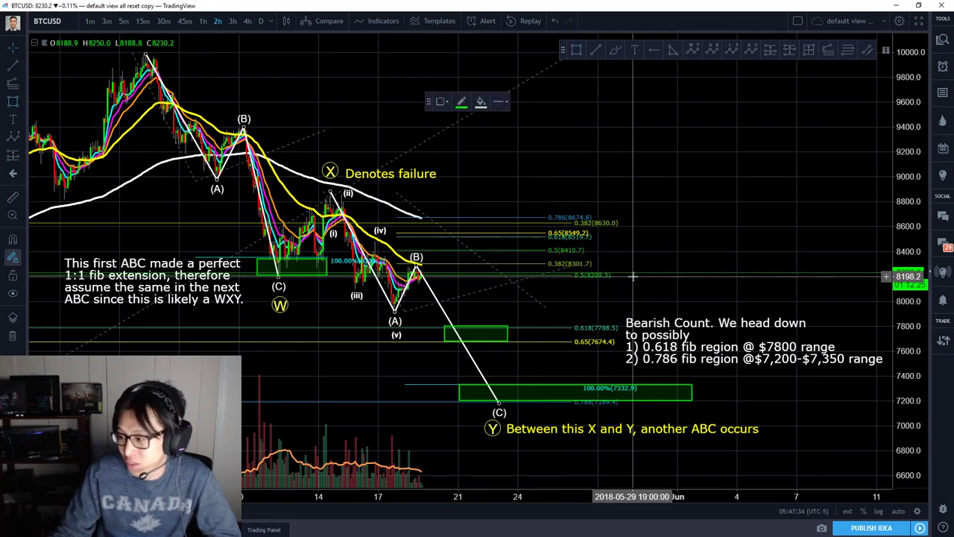
{"action": "left_click_drag", "start_coordinate": [692, 346], "coordinate": [675, 301]}
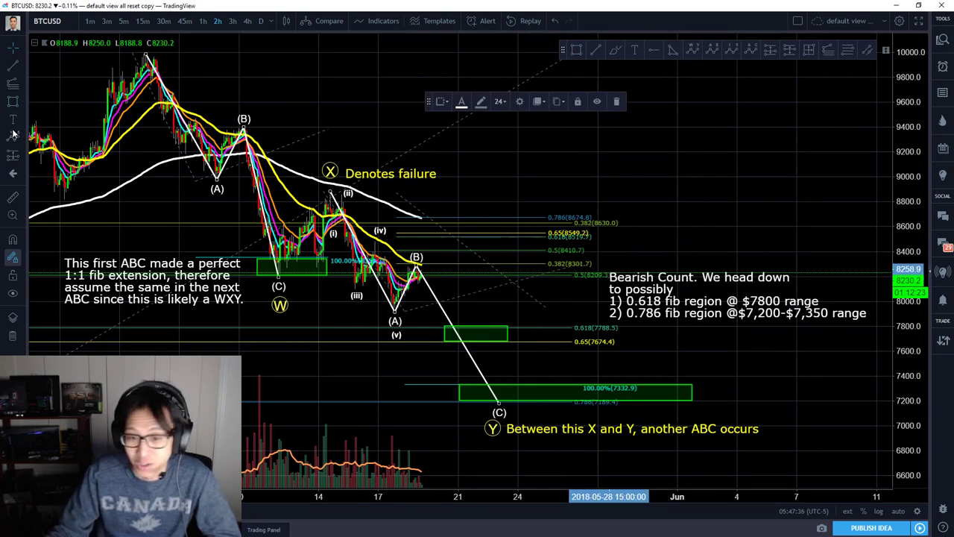
{"action": "left_click", "coordinate": [13, 102]}
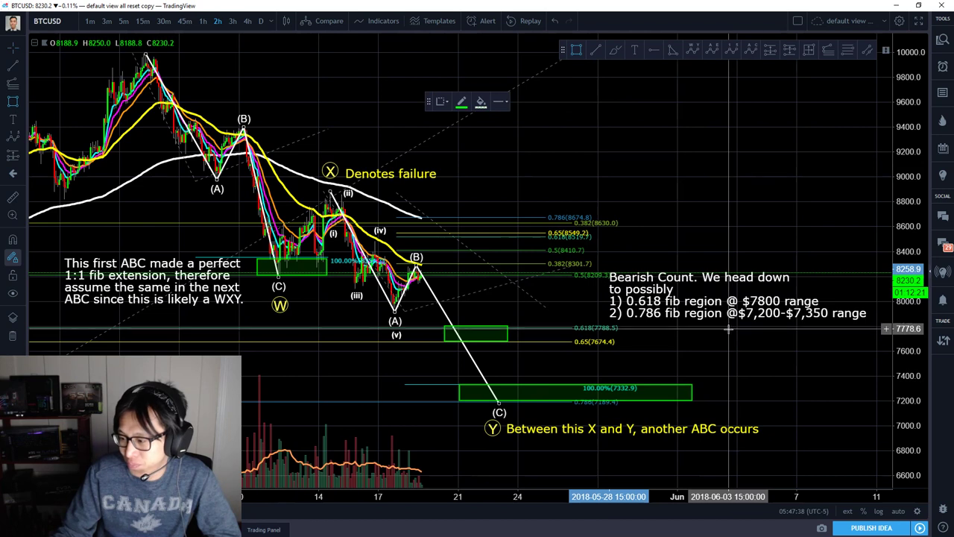
{"action": "mouse_move", "coordinate": [738, 328]}
{"action": "left_mouse_down"}
{"action": "mouse_move", "coordinate": [815, 418]}
{"action": "mouse_move", "coordinate": [833, 387]}
{"action": "mouse_move", "coordinate": [834, 400]}
{"action": "mouse_move", "coordinate": [858, 401]}
{"action": "left_mouse_up"}
{"action": "left_click", "coordinate": [369, 343]}
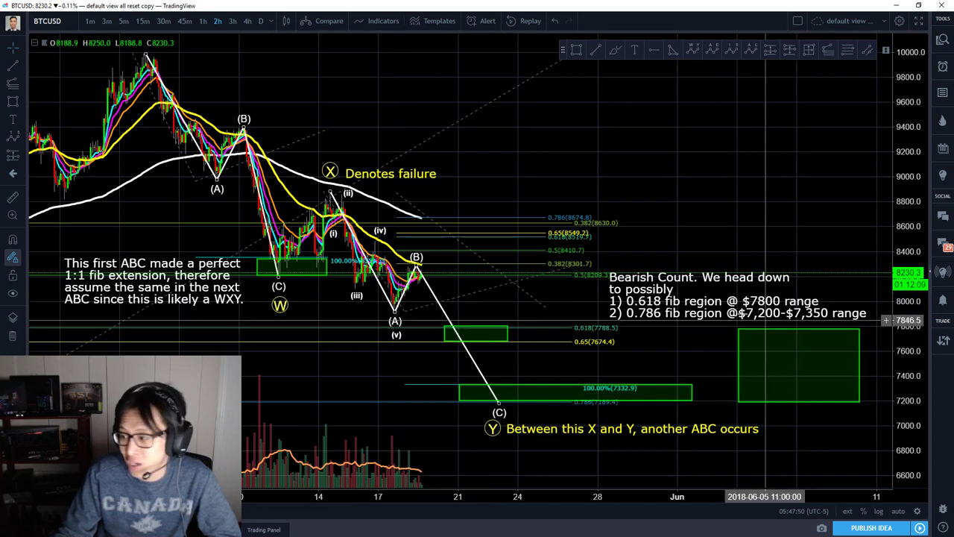
Change the start of the bearish text to "Bearish Count is validated if" and "we break $7,925. We head down", apply it and nudge the text
{"action": "left_click_drag", "start_coordinate": [701, 302], "coordinate": [702, 291]}
{"action": "double_click", "coordinate": [649, 267]}
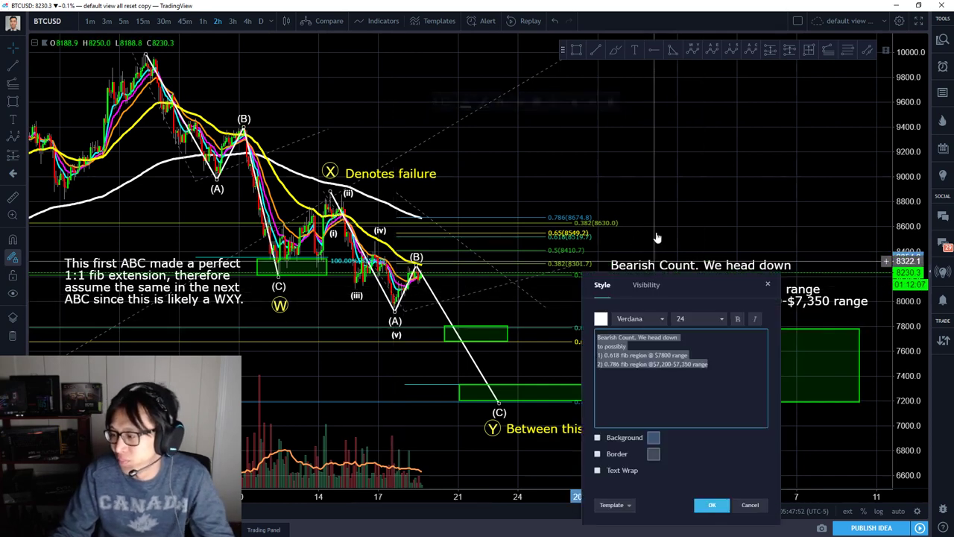
{"action": "left_click", "coordinate": [657, 337]}
{"action": "type", "text": "is valide"}
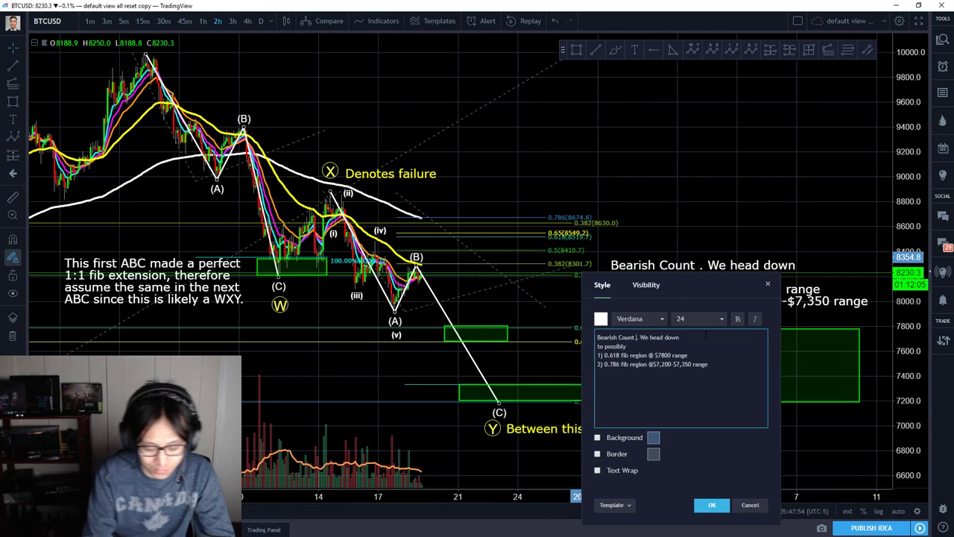
{"action": "type", "text": "ated"}
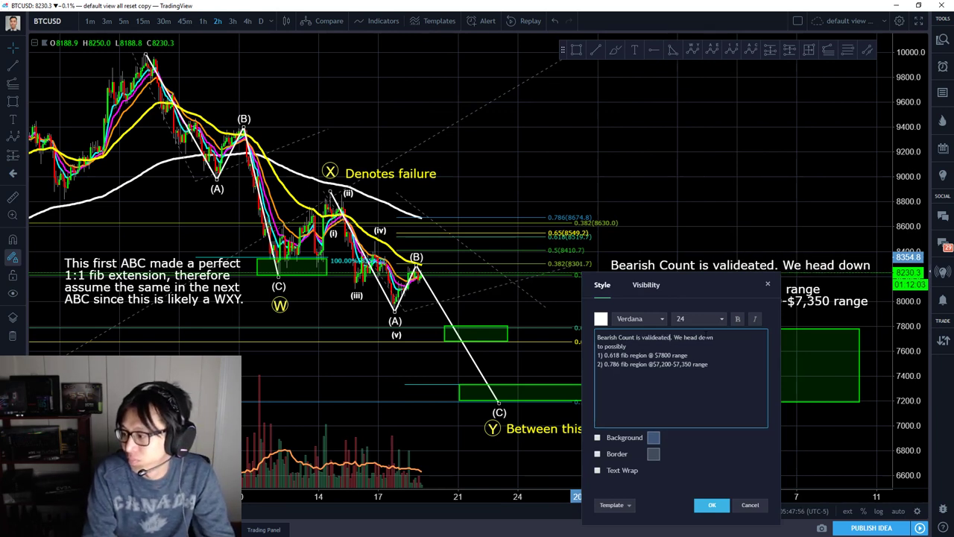
{"action": "key", "text": "BackSpace"}
{"action": "key", "text": "BackSpace"}
{"action": "key", "text": "BackSpace"}
{"action": "key", "text": "BackSpace"}
{"action": "key", "text": "BackSpace"}
{"action": "type", "text": "ated f"}
{"action": "key", "text": "BackSpace"}
{"action": "type", "text": "if"}
{"action": "key", "text": "Return"}
{"action": "type", "text": "we break $7,925"}
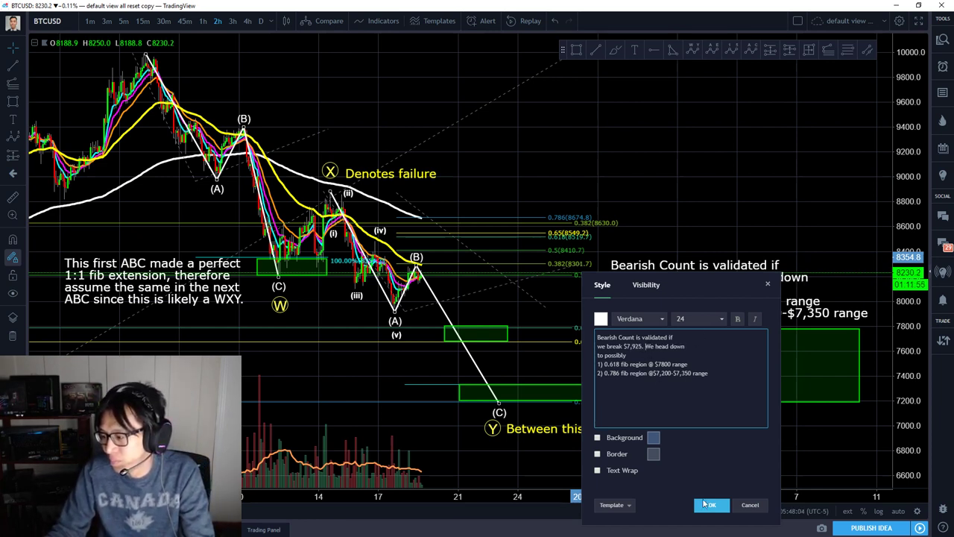
{"action": "left_click", "coordinate": [711, 504]}
{"action": "left_click", "coordinate": [681, 319]}
{"action": "left_click_drag", "start_coordinate": [681, 319], "coordinate": [692, 320]}
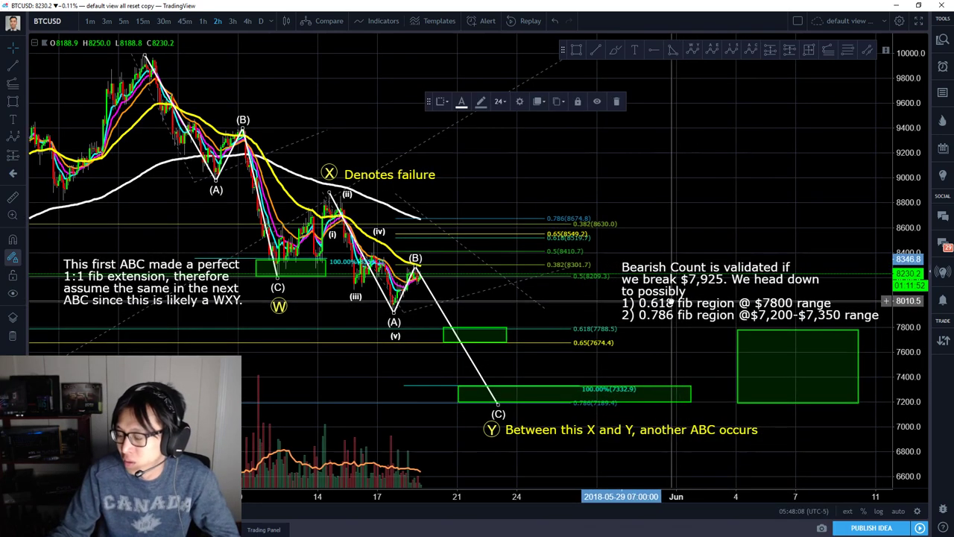
Place a horizontal ray at about $7,922.6 level with the lower (A) low and lift the bearish text clear of it
{"action": "left_click", "coordinate": [24, 69]}
{"action": "left_click", "coordinate": [43, 64]}
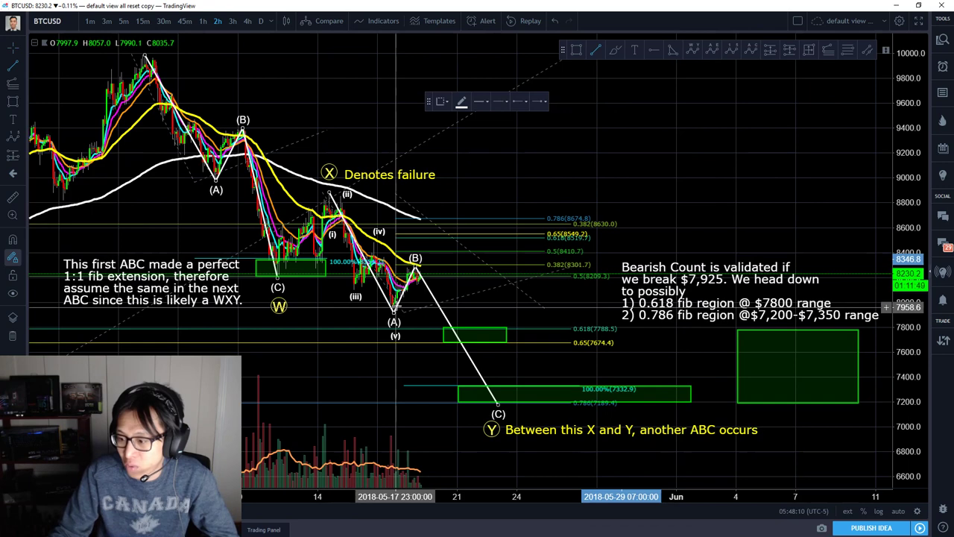
{"action": "left_click_drag", "start_coordinate": [639, 295], "coordinate": [645, 287]}
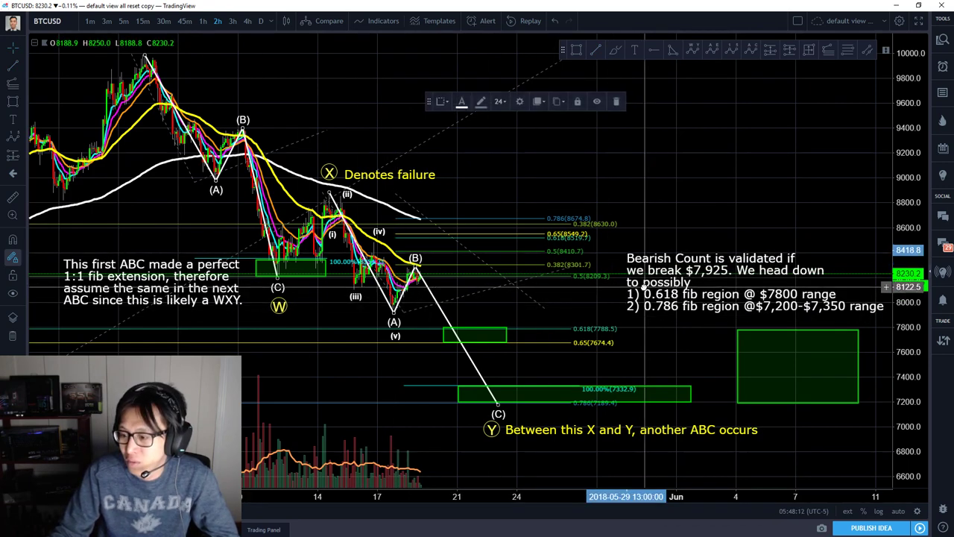
{"action": "left_click", "coordinate": [24, 68]}
{"action": "left_click", "coordinate": [90, 127]}
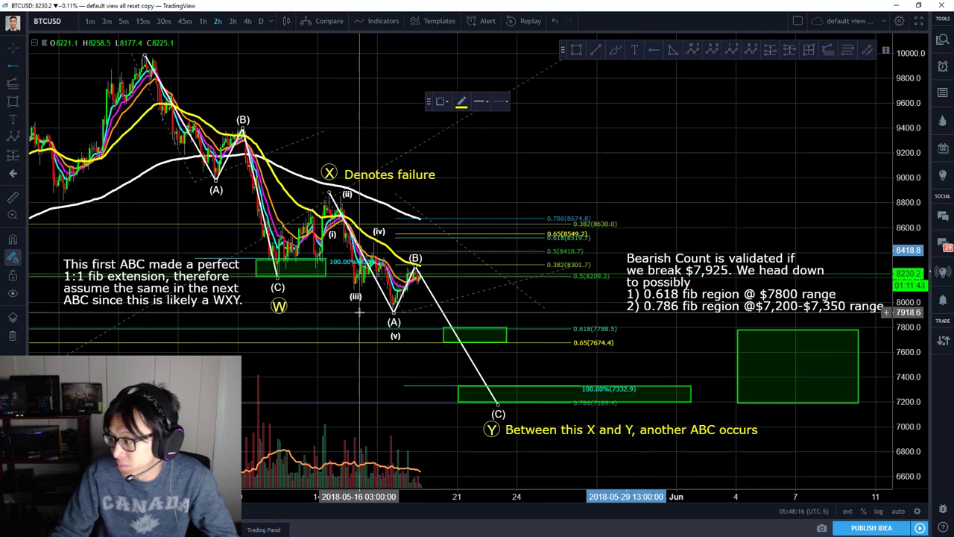
{"action": "left_click", "coordinate": [360, 311]}
{"action": "left_click_drag", "start_coordinate": [676, 269], "coordinate": [679, 255]}
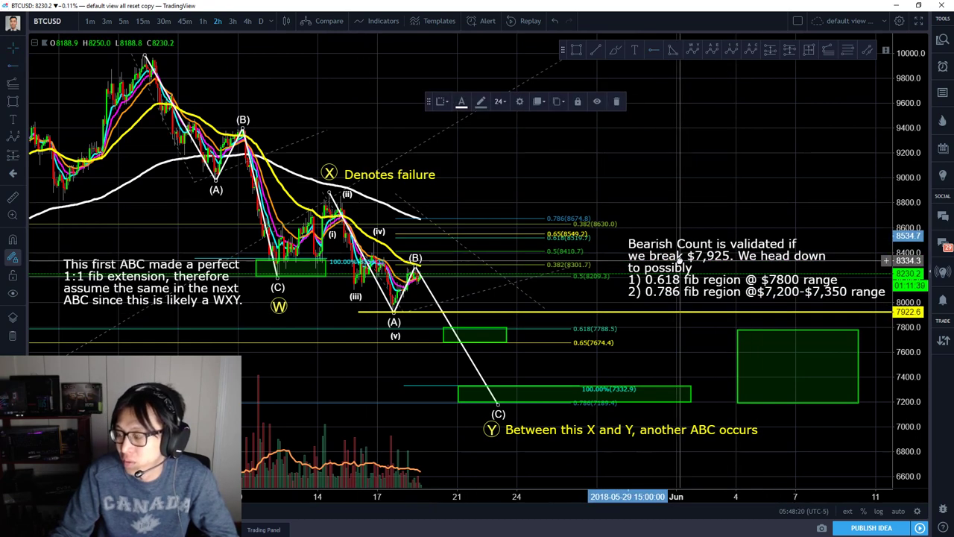
Remove "is validated if we break $7,925" from the opening sentence of the bearish text
{"action": "double_click", "coordinate": [678, 259]}
{"action": "left_click", "coordinate": [662, 325]}
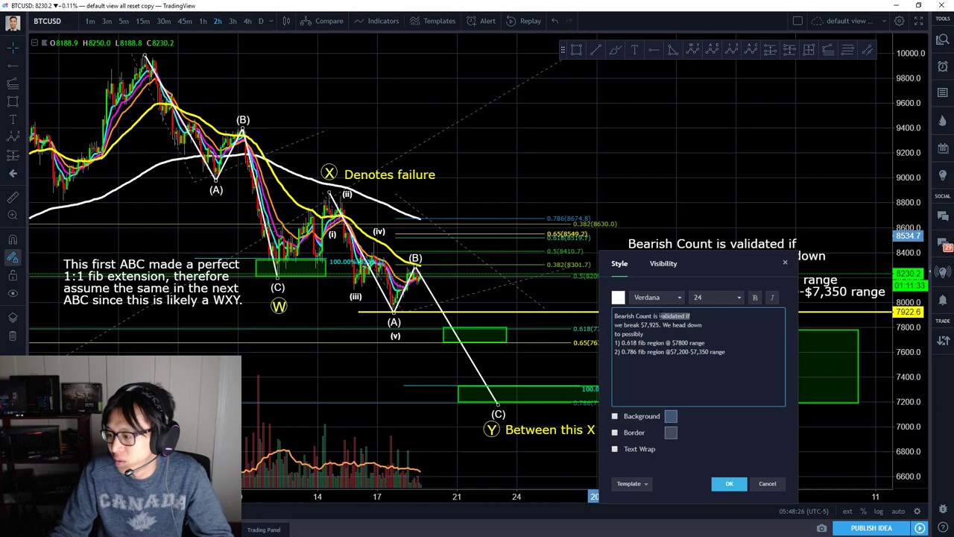
{"action": "left_click_drag", "start_coordinate": [654, 315], "coordinate": [659, 324]}
{"action": "key", "text": "BackSpace"}
{"action": "key", "text": "BackSpace"}
{"action": "key", "text": "ctrl+z"}
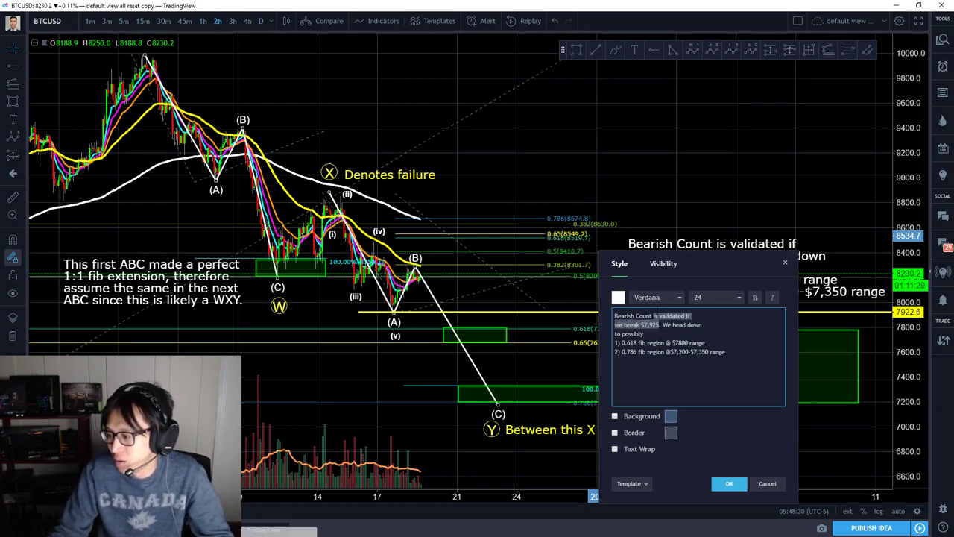
{"action": "key", "text": "BackSpace"}
{"action": "key", "text": "BackSpace"}
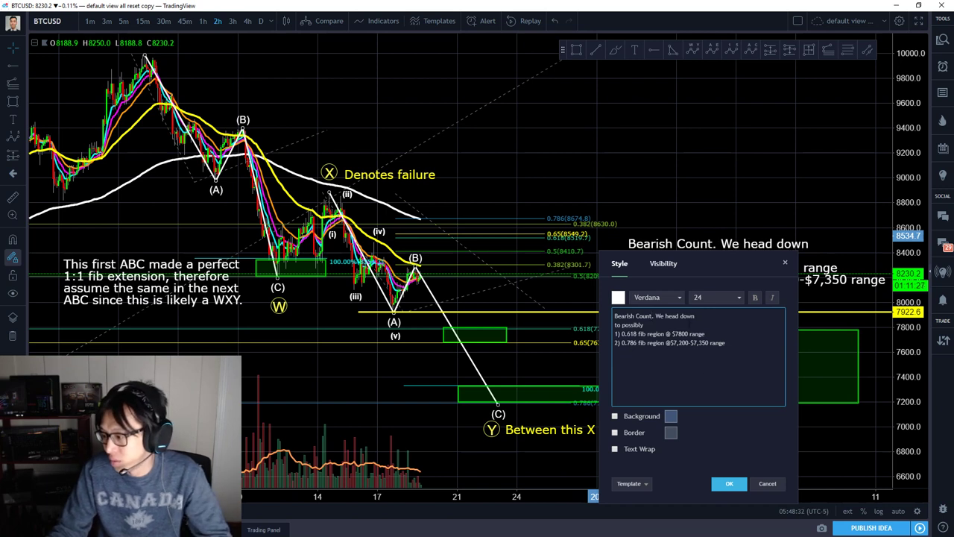
Append the lines "Bearish is validated if" and "we break $7,925" to the end of the bearish text, apply it and raise the text
{"action": "left_click", "coordinate": [748, 358]}
{"action": "type", "text": "is validated if we break $7,925"}
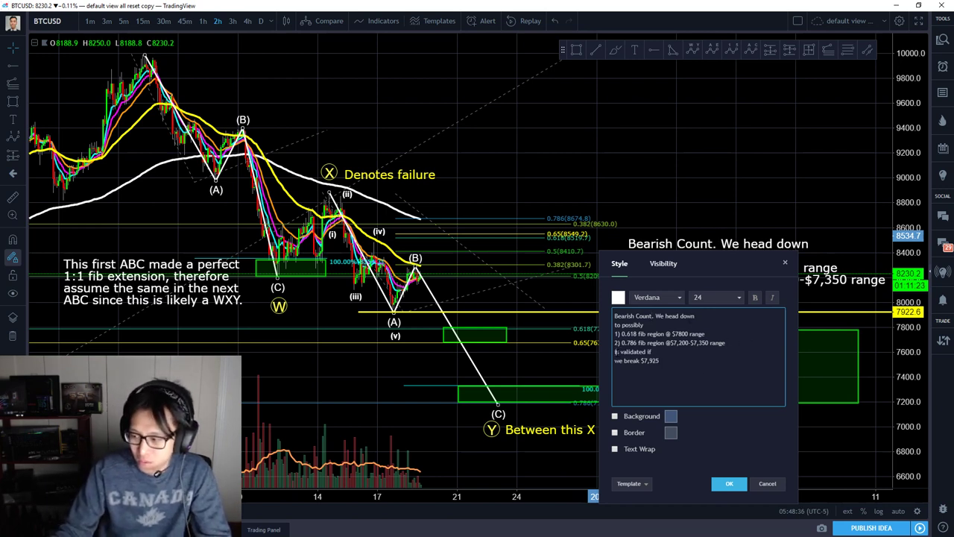
{"action": "type", "text": "Bearish"}
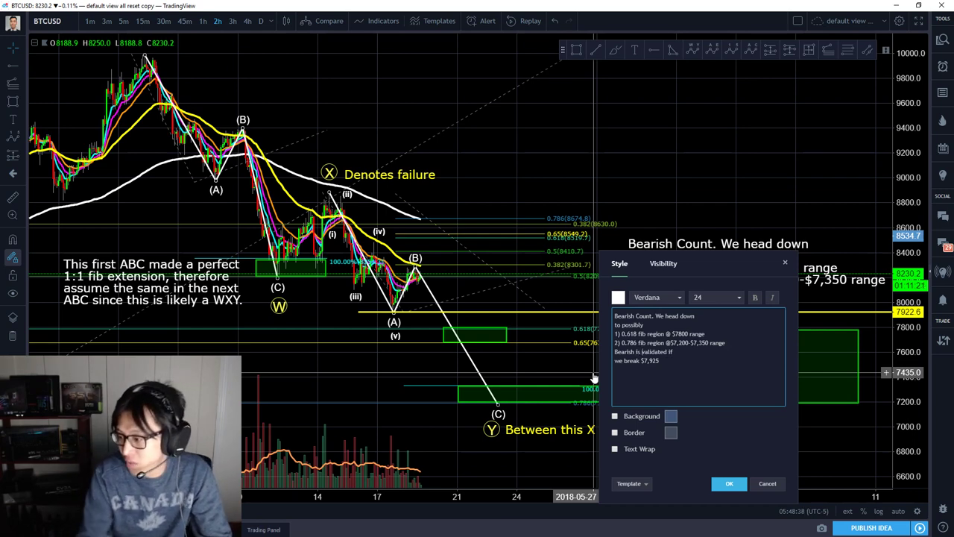
{"action": "left_click", "coordinate": [729, 482]}
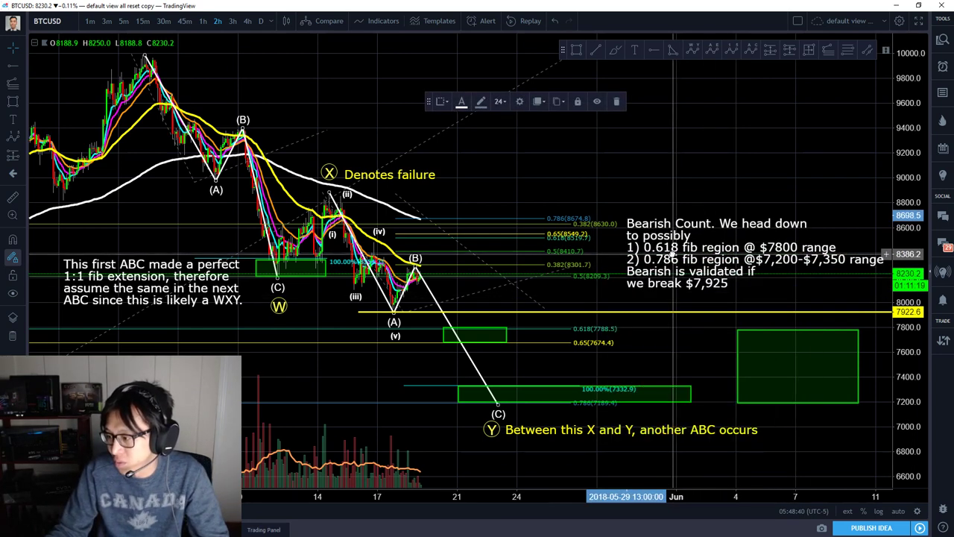
Recolour the horizontal ray at the lower (A) low to white
{"action": "left_click", "coordinate": [549, 312]}
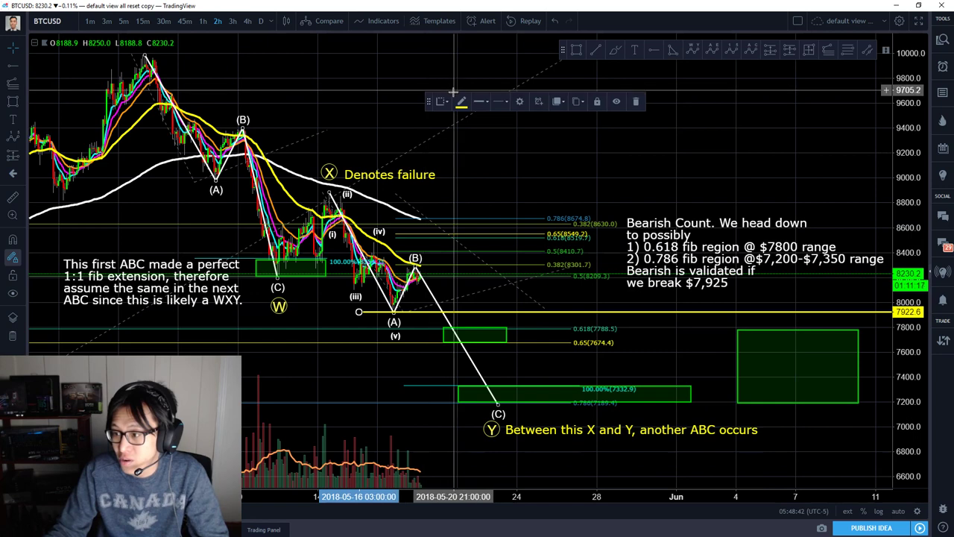
{"action": "left_click", "coordinate": [461, 101]}
{"action": "left_click", "coordinate": [537, 117]}
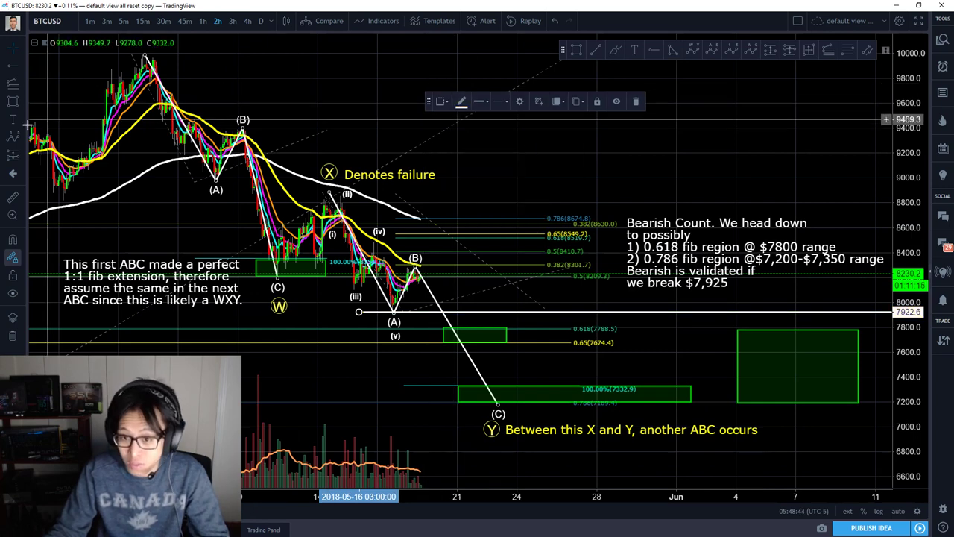
Place a white down arrow between the bearish text and the white ray, moving the text up slightly to make room
{"action": "left_click", "coordinate": [23, 174]}
{"action": "left_click", "coordinate": [76, 26]}
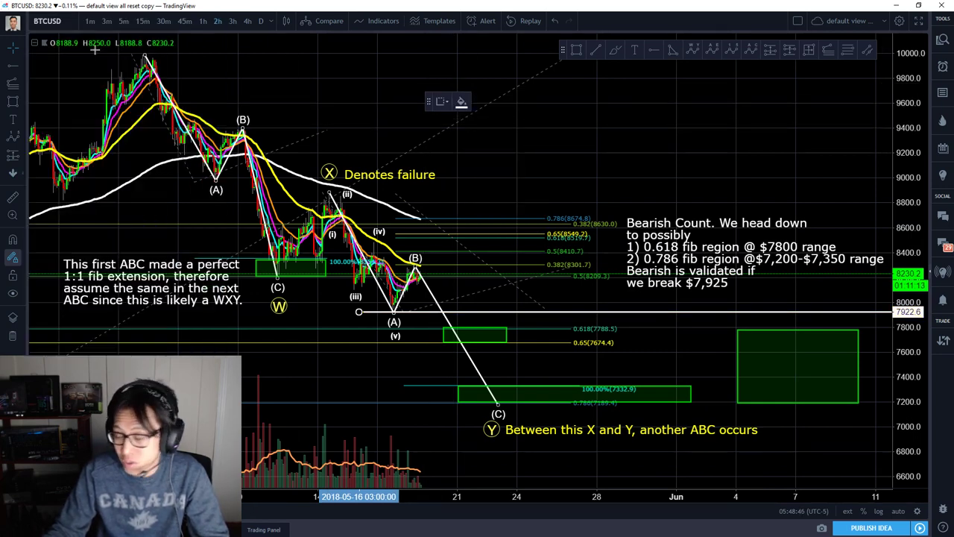
{"action": "left_click", "coordinate": [632, 295]}
{"action": "left_click", "coordinate": [660, 166]}
{"action": "left_click_drag", "start_coordinate": [662, 245], "coordinate": [661, 235]}
{"action": "left_click_drag", "start_coordinate": [633, 296], "coordinate": [632, 298]}
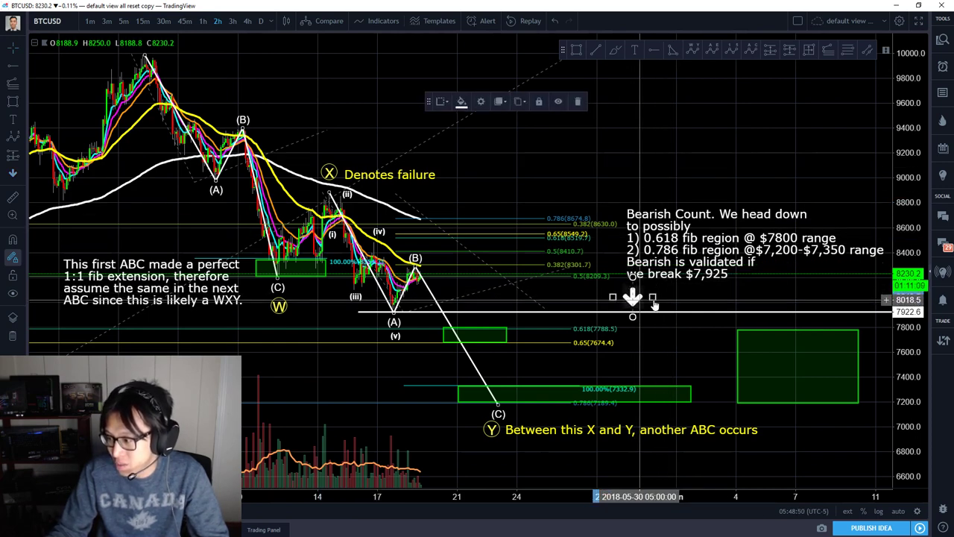
Nudge the bearish text and the white down arrow slightly toward later dates, keeping both above the white ray
{"action": "left_click", "coordinate": [716, 296]}
{"action": "right_click", "coordinate": [742, 296]}
{"action": "left_click", "coordinate": [696, 275]}
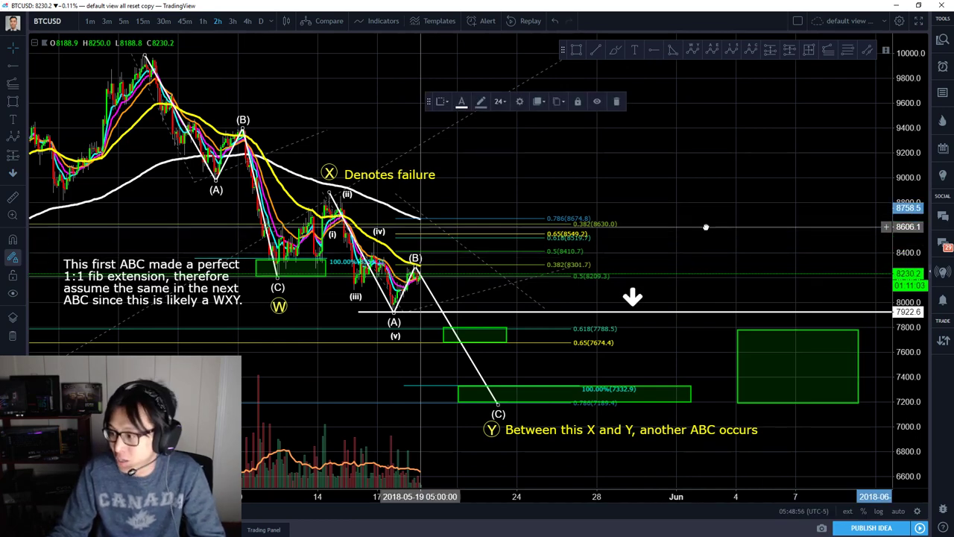
{"action": "left_click_drag", "start_coordinate": [743, 278], "coordinate": [661, 264]}
{"action": "left_click_drag", "start_coordinate": [855, 220], "coordinate": [589, 221]}
{"action": "left_click_drag", "start_coordinate": [550, 275], "coordinate": [556, 276]}
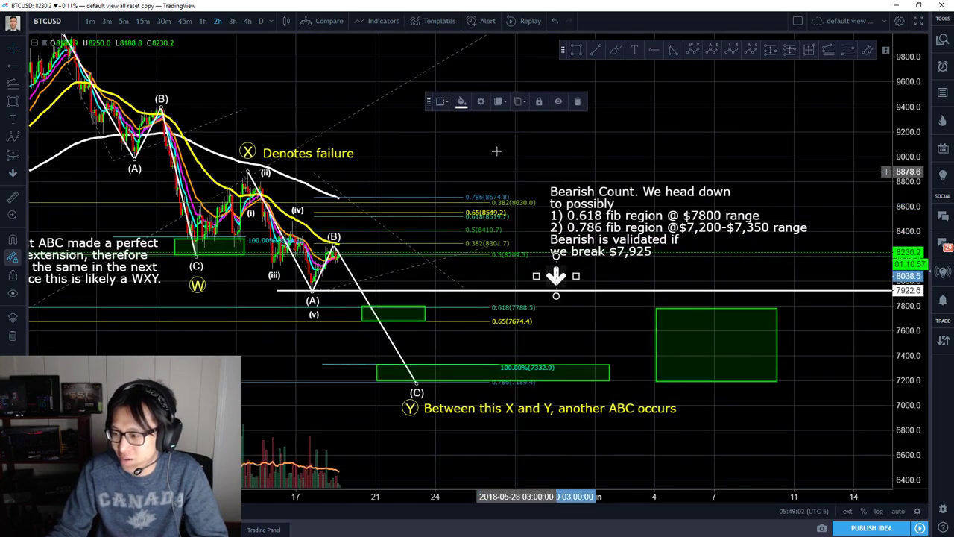
{"action": "mouse_move", "coordinate": [500, 157]}
{"action": "left_mouse_down"}
{"action": "mouse_move", "coordinate": [564, 193]}
{"action": "mouse_move", "coordinate": [555, 189]}
{"action": "mouse_move", "coordinate": [553, 202]}
{"action": "left_mouse_up"}
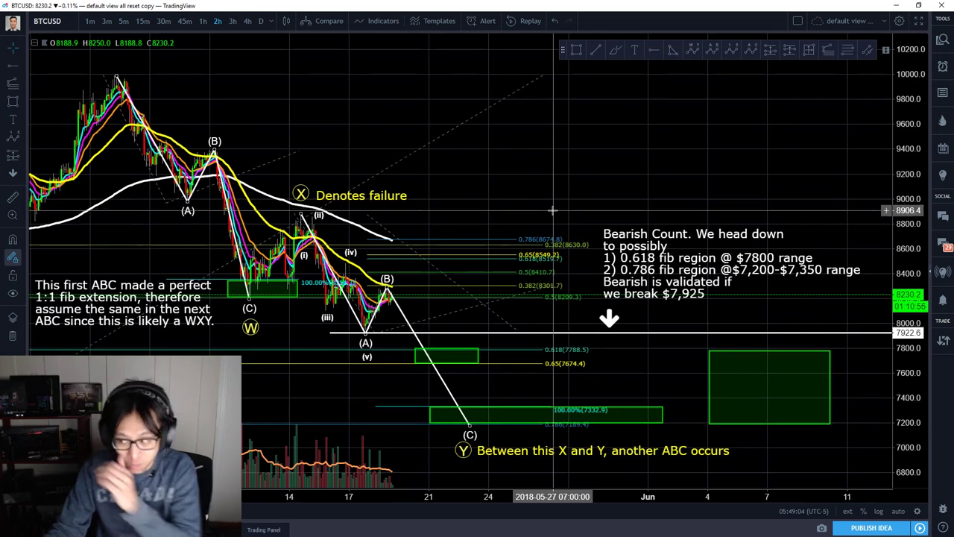
{"action": "left_click", "coordinate": [12, 101]}
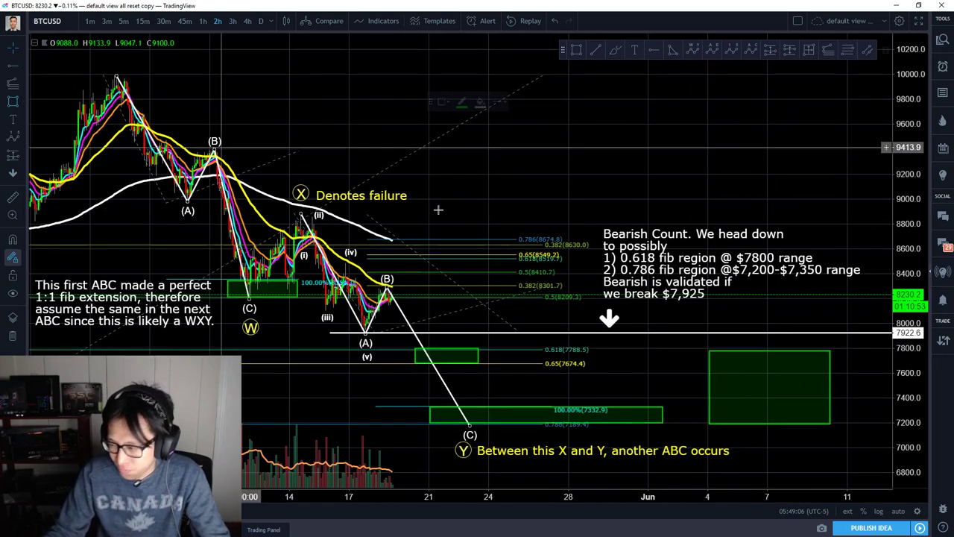
{"action": "left_click", "coordinate": [715, 361]}
{"action": "key", "text": "Escape"}
Place a text note inside the large green rectangle, beginning with "If we do break $7,925"
{"action": "left_click", "coordinate": [13, 101]}
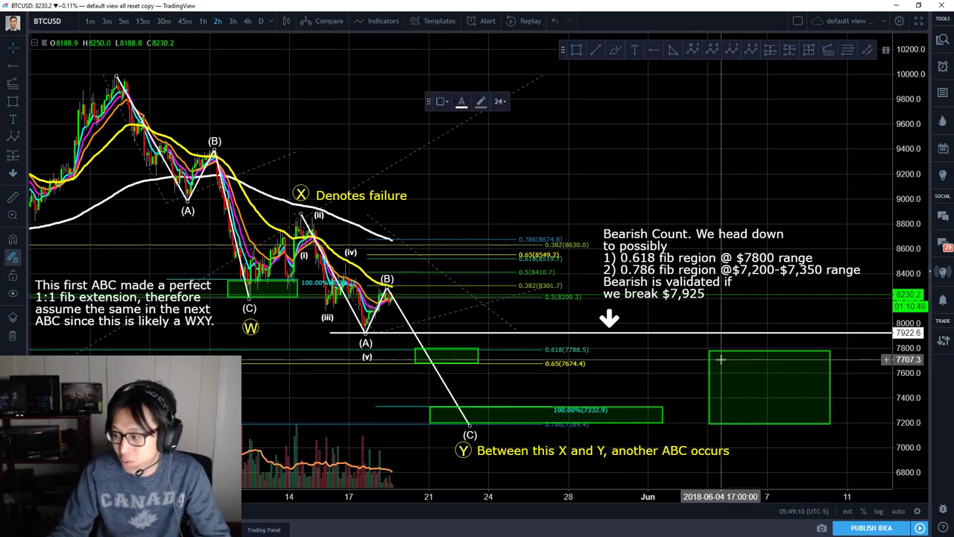
{"action": "left_click", "coordinate": [721, 358]}
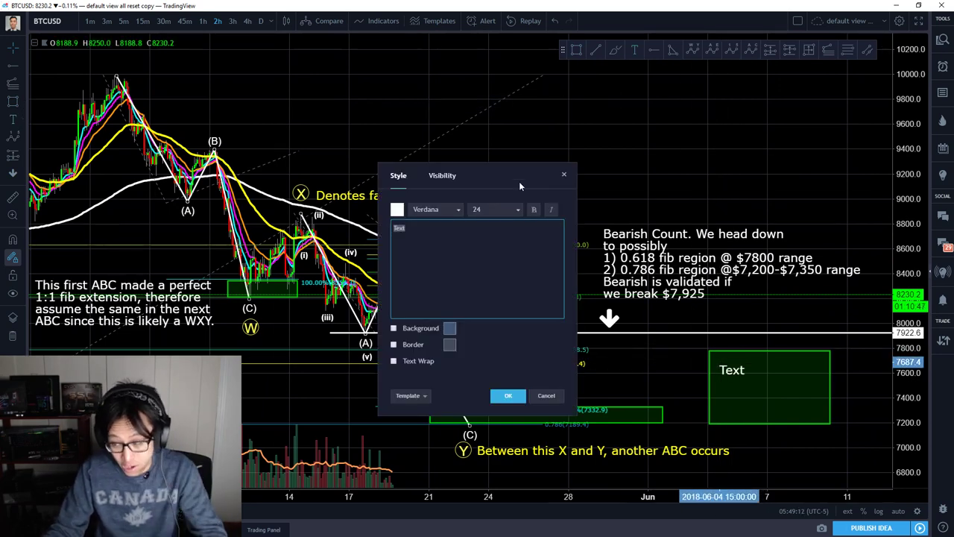
{"action": "type", "text": "If we do break $78"}
{"action": "key", "text": "BackSpace"}
{"action": "type", "text": ",925"}
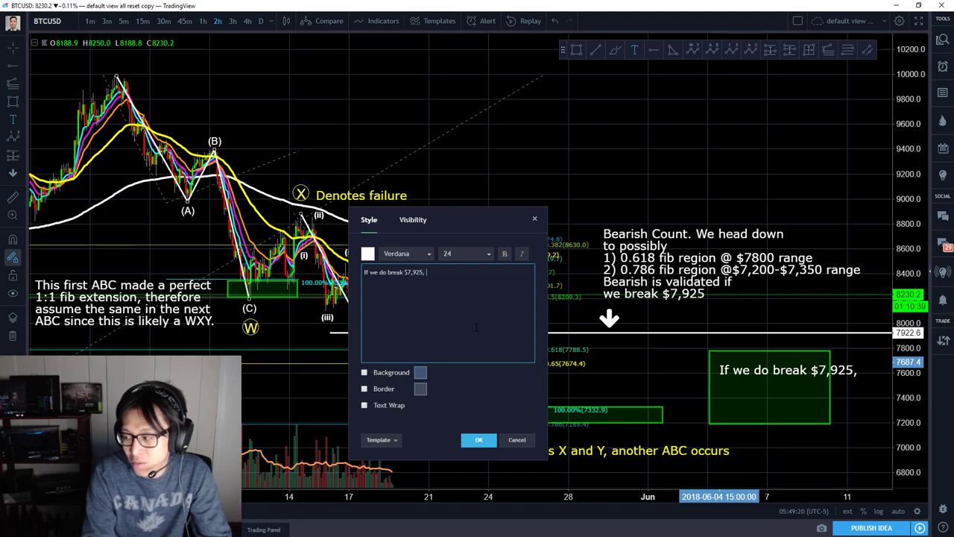
Continue the note with a comma, the line "this region should", and "be" at the start of the third line
{"action": "type", "text": ", th"}
{"action": "key", "text": "BackSpace"}
{"action": "type", "text": "this re"}
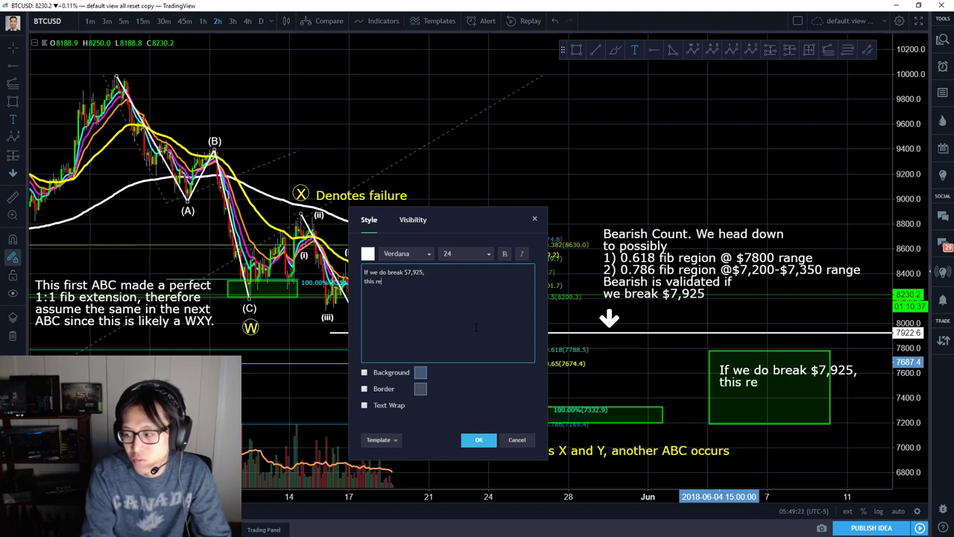
{"action": "type", "text": "gion should"}
{"action": "key", "text": "Return"}
{"action": "type", "text": "be"}
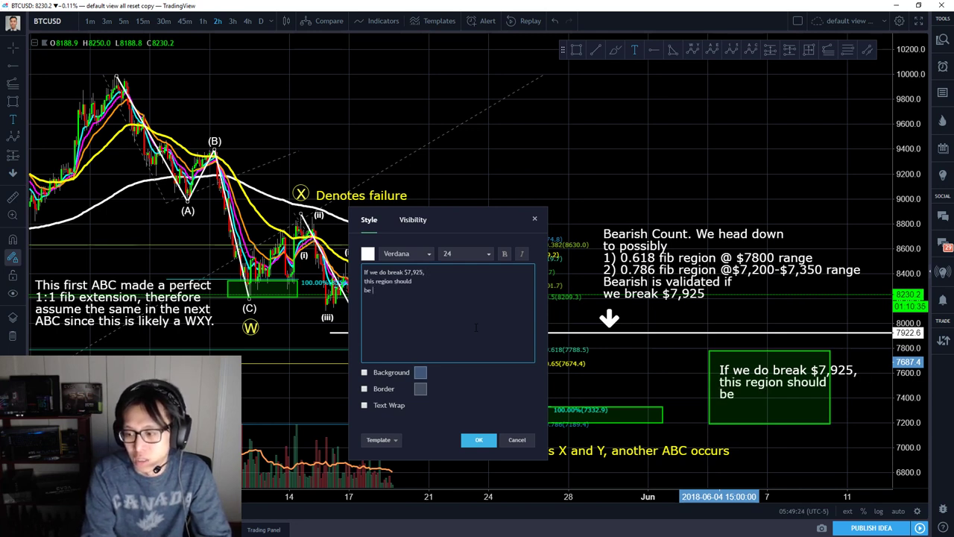
Complete the third line with "an extremely strong", add the line "ladder opportunity", and apply the note
{"action": "type", "text": " an extremely strong"}
{"action": "key", "text": "Return"}
{"action": "type", "text": "bu"}
{"action": "key", "text": "BackSpace"}
{"action": "key", "text": "BackSpace"}
{"action": "type", "text": "ladder o"}
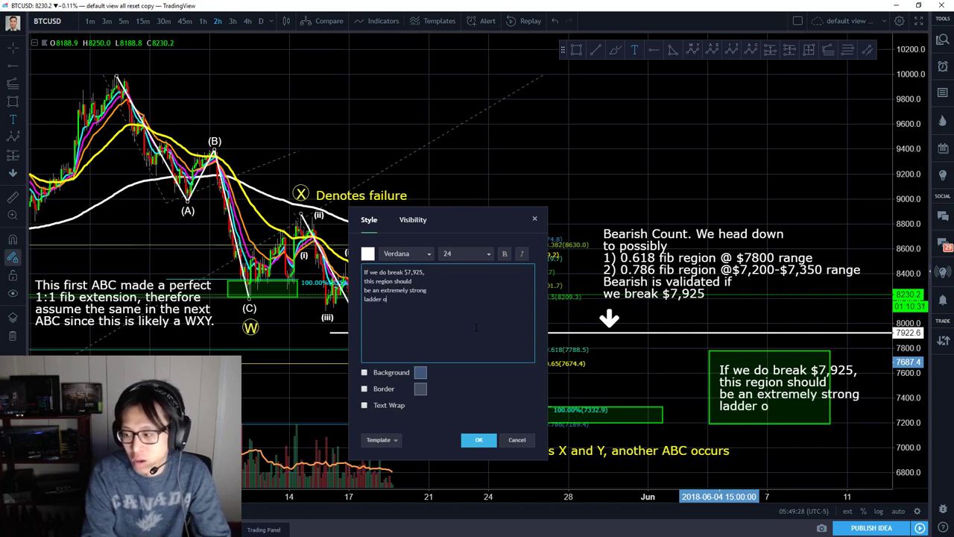
{"action": "type", "text": "pportunity"}
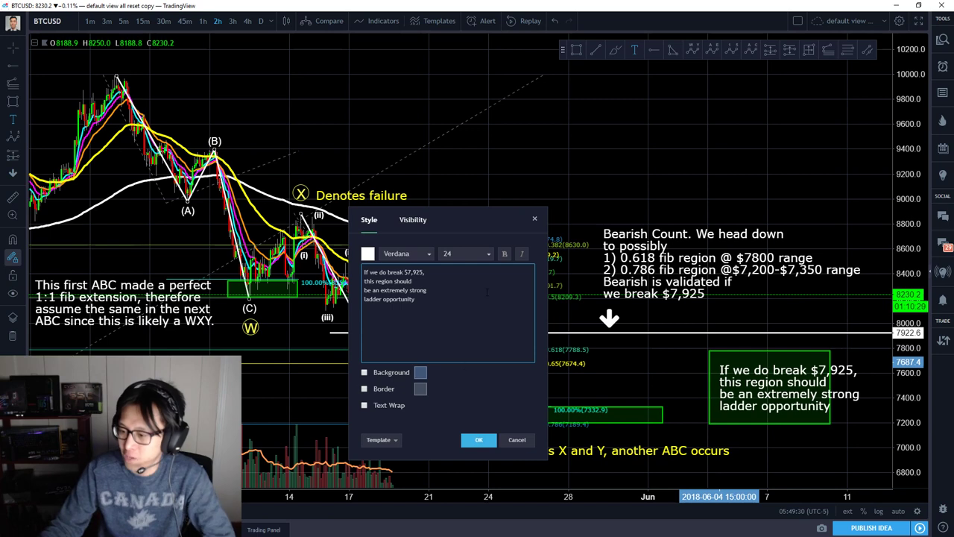
{"action": "left_click", "coordinate": [478, 439]}
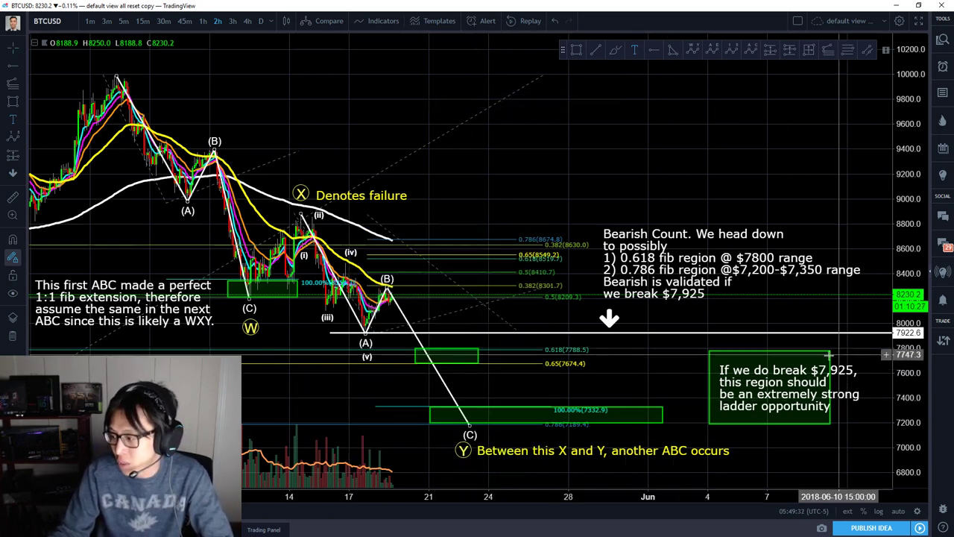
Widen the large green rectangle so it encloses the note, and raise the note toward the rectangle's upper edge
{"action": "left_click_drag", "start_coordinate": [828, 350], "coordinate": [876, 350]}
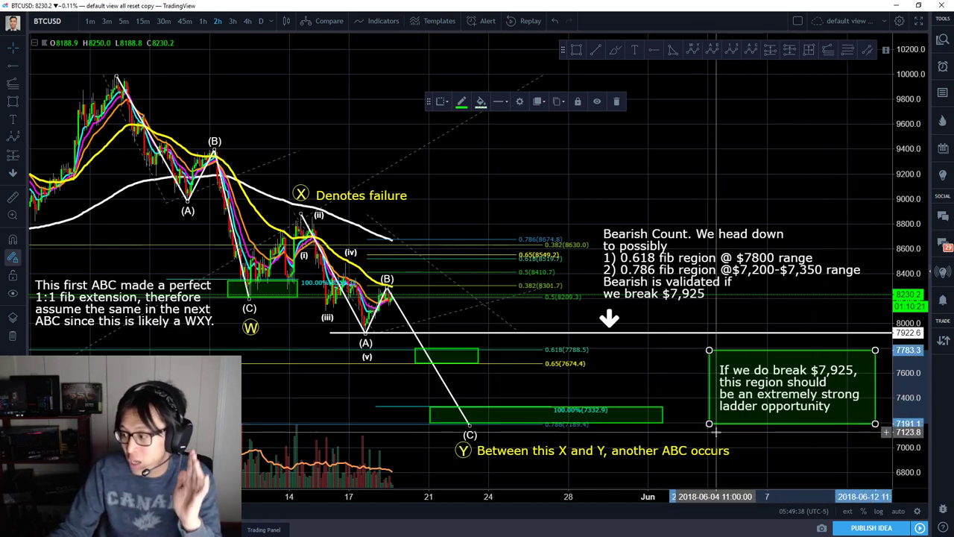
{"action": "left_click_drag", "start_coordinate": [709, 423], "coordinate": [707, 422]}
{"action": "left_click_drag", "start_coordinate": [744, 394], "coordinate": [744, 381]}
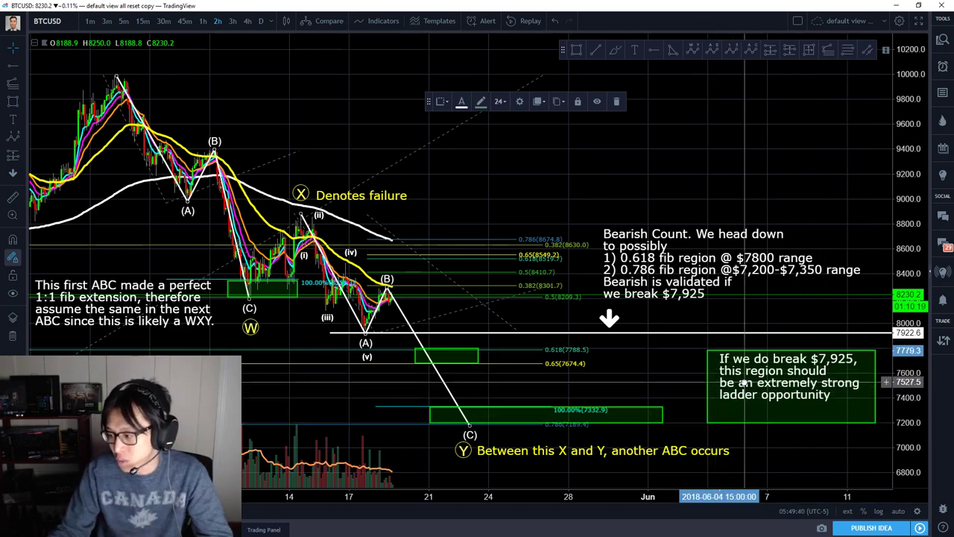
Reopen the note in the green rectangle and append the line "between the 0.618 and"
{"action": "double_click", "coordinate": [745, 384]}
{"action": "left_click", "coordinate": [781, 203]}
{"action": "type", "text": "between the 0.56"}
{"action": "key", "text": "BackSpace"}
{"action": "key", "text": "BackSpace"}
{"action": "type", "text": "6618"}
{"action": "key", "text": "BackSpace"}
{"action": "key", "text": "BackSpace"}
{"action": "key", "text": "BackSpace"}
{"action": "type", "text": "189"}
{"action": "key", "text": "BackSpace"}
{"action": "type", "text": "and "}
Add the closing line "0.786 fib region", apply the note, and nudge it to fit inside the green rectangle
{"action": "type", "text": "0"}
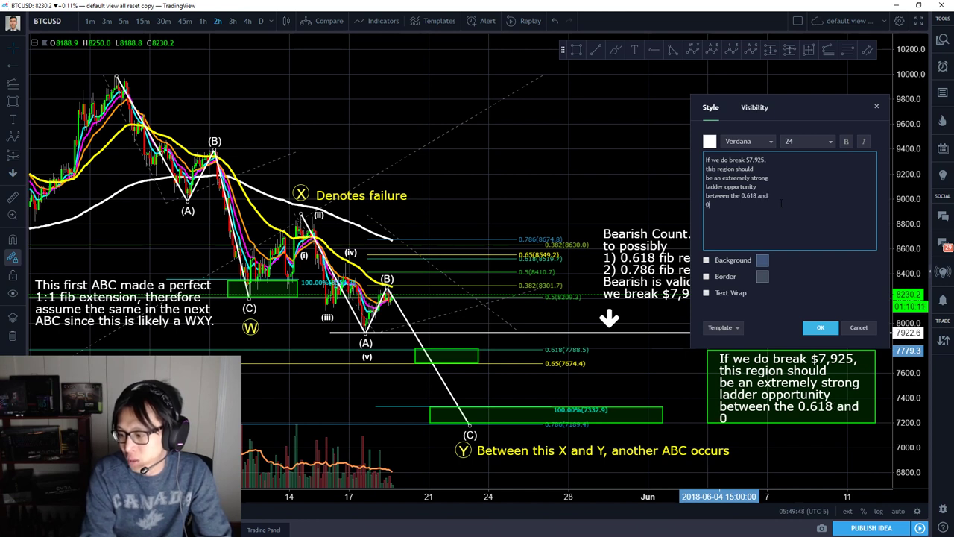
{"action": "type", "text": ".786 fib region"}
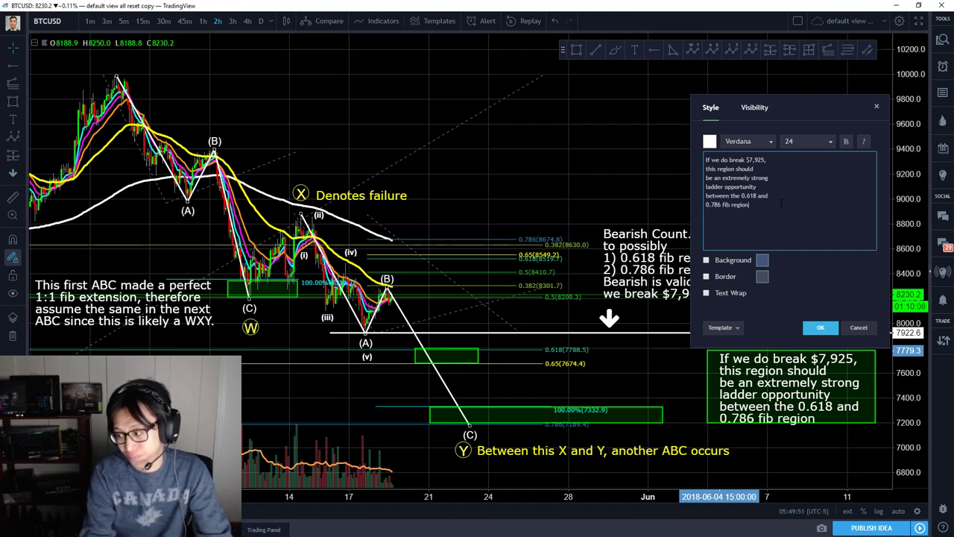
{"action": "left_click", "coordinate": [820, 327]}
{"action": "right_click", "coordinate": [783, 380]}
{"action": "left_click_drag", "start_coordinate": [782, 374], "coordinate": [781, 372]}
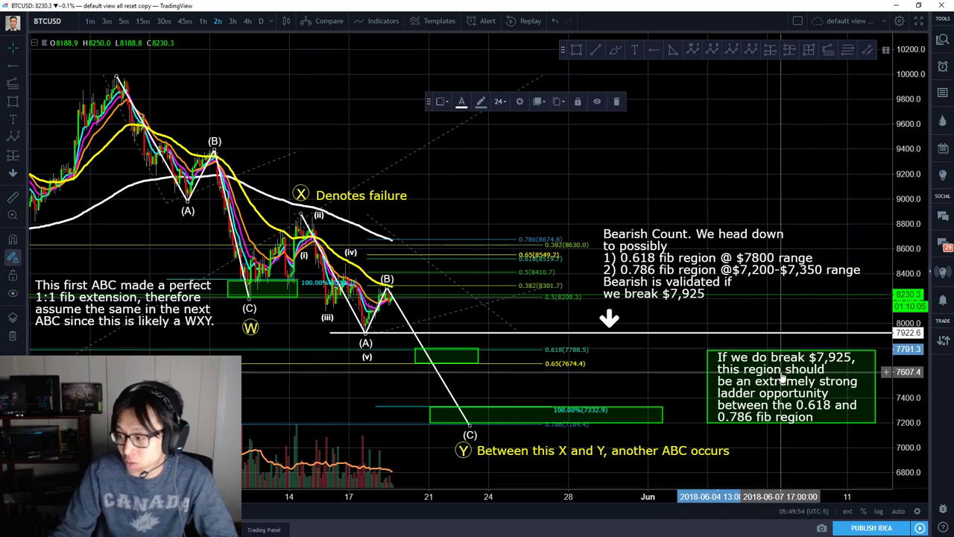
{"action": "right_click", "coordinate": [679, 140]}
{"action": "left_click", "coordinate": [614, 140]}
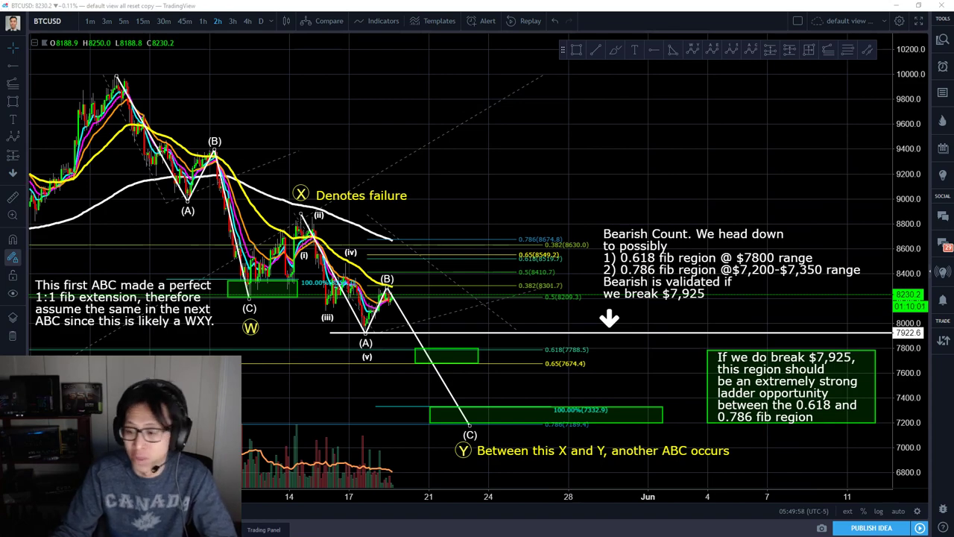
{"action": "left_click_drag", "start_coordinate": [444, 158], "coordinate": [480, 159]}
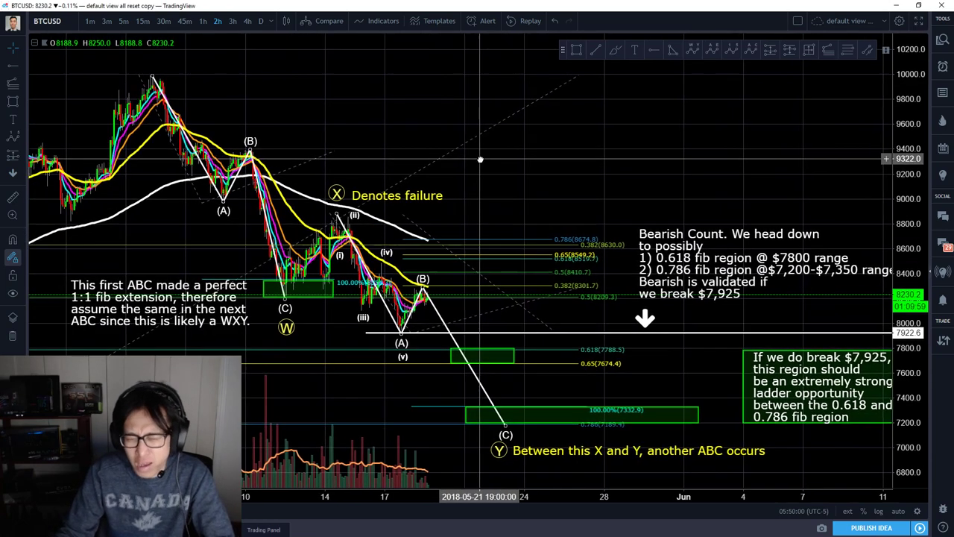
{"action": "right_click", "coordinate": [480, 159]}
{"action": "key", "text": "Escape"}
{"action": "right_click", "coordinate": [538, 160]}
{"action": "key", "text": "Escape"}
{"action": "left_click_drag", "start_coordinate": [506, 170], "coordinate": [465, 165]}
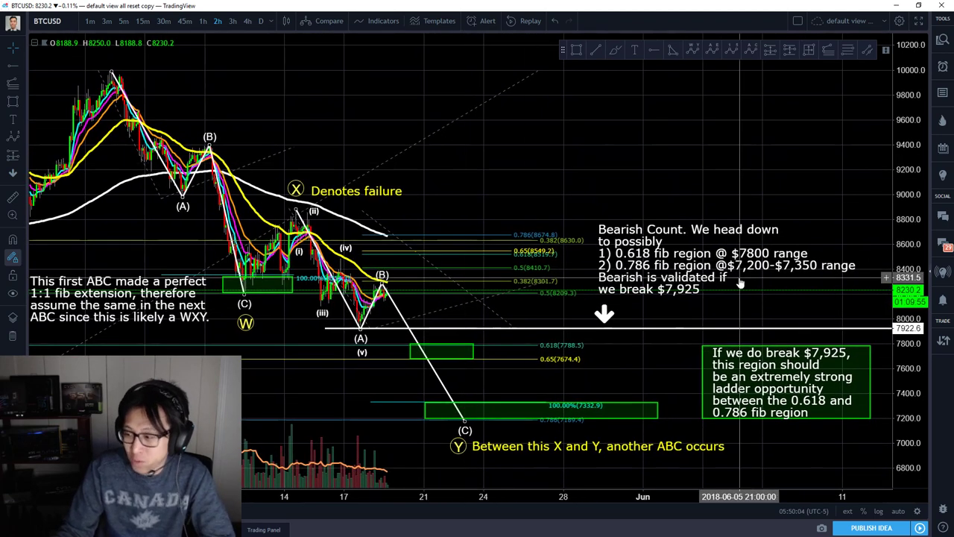
{"action": "right_click", "coordinate": [505, 156]}
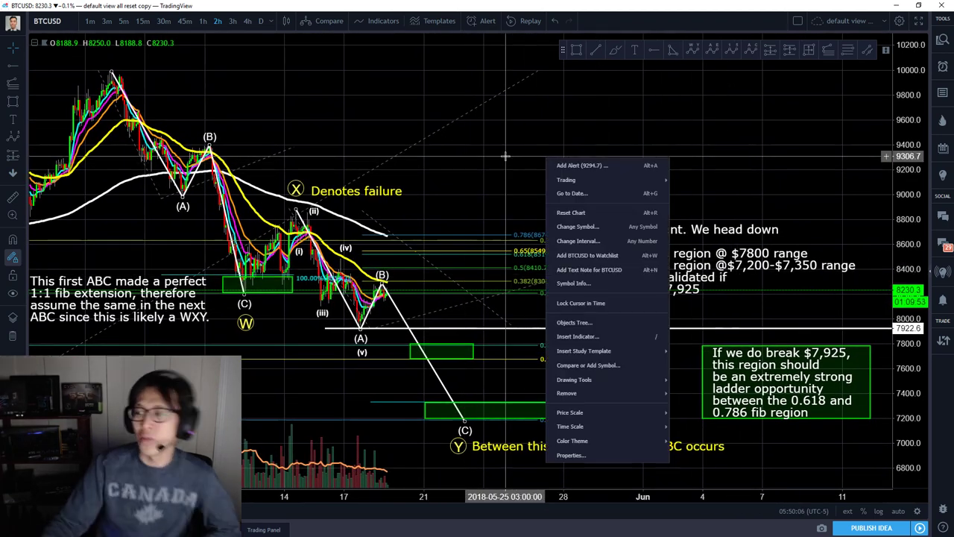
{"action": "key", "text": "Escape"}
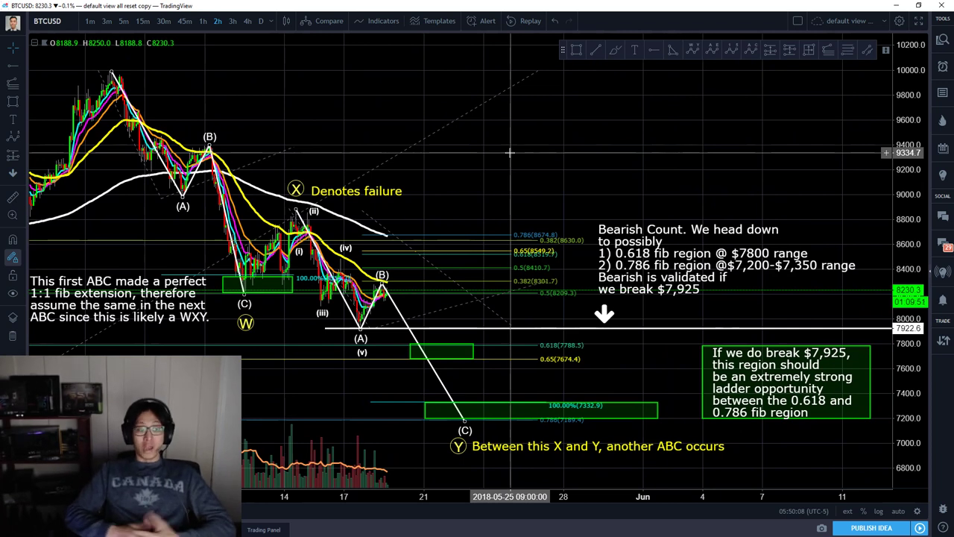
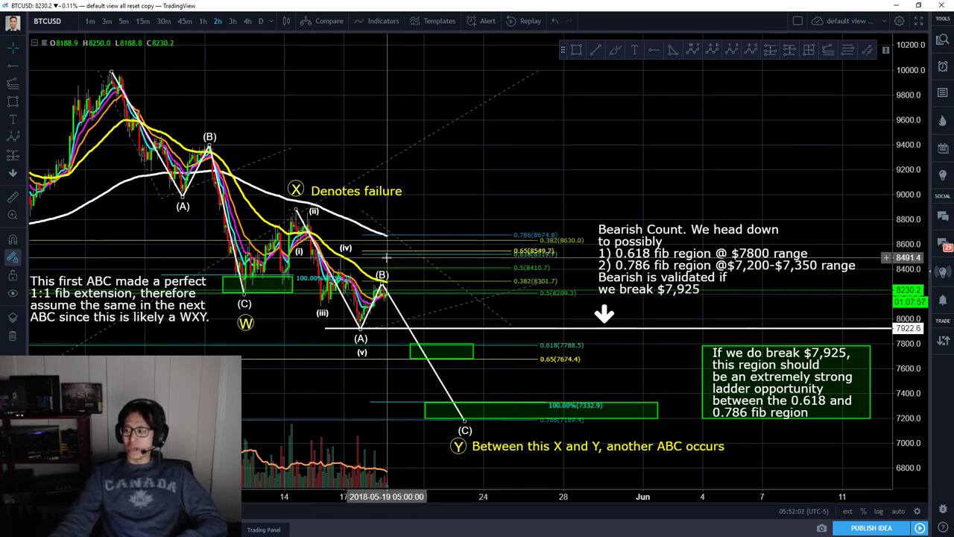
{"action": "right_click", "coordinate": [529, 153]}
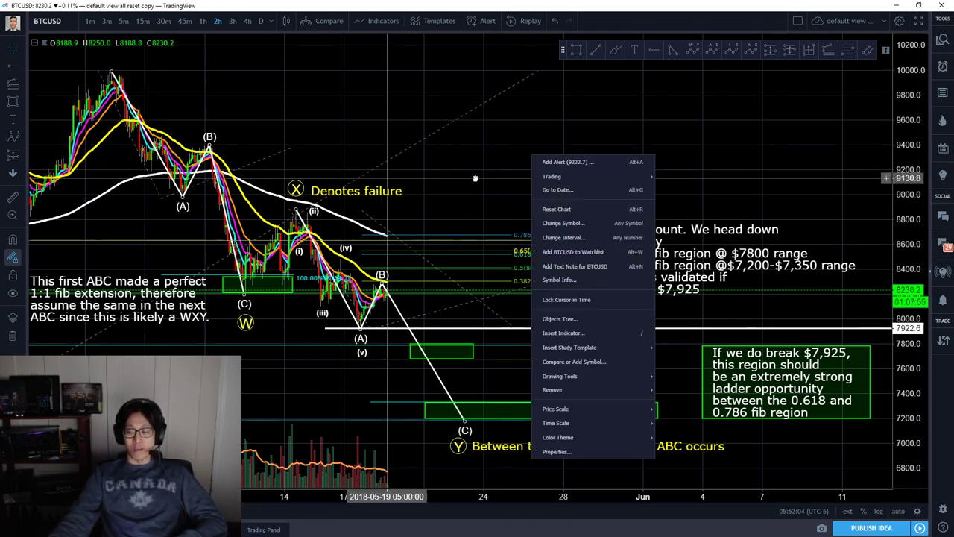
{"action": "left_click_drag", "start_coordinate": [474, 177], "coordinate": [492, 192]}
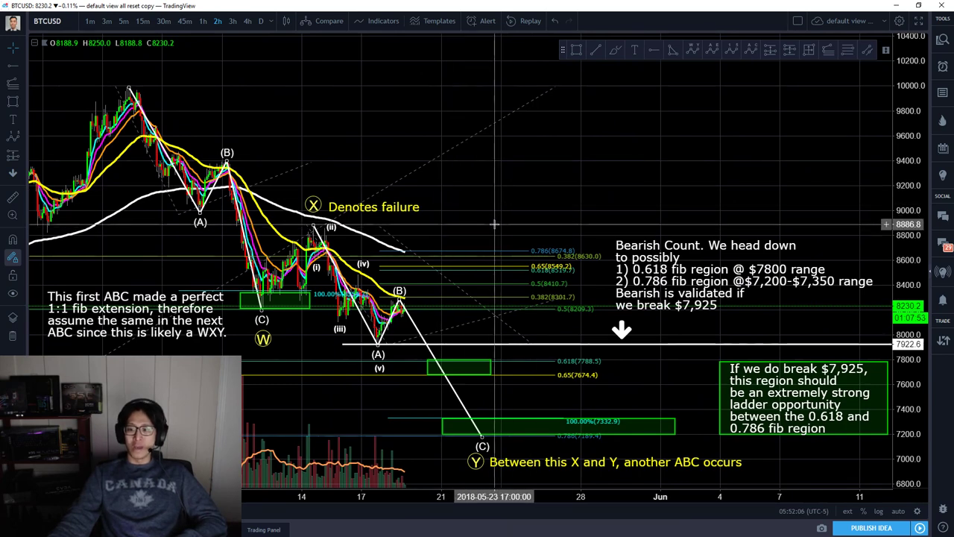
Reposition the "Denotes failure" label slightly so it lines up beside the circled X
{"action": "left_click_drag", "start_coordinate": [410, 207], "coordinate": [414, 210]}
{"action": "left_click_drag", "start_coordinate": [315, 210], "coordinate": [314, 215]}
{"action": "left_click", "coordinate": [487, 215]}
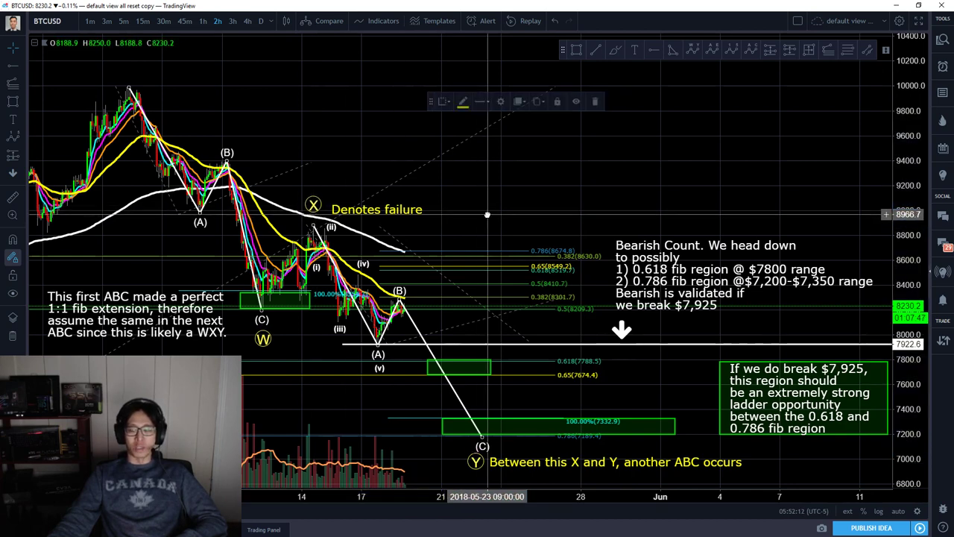
{"action": "left_click_drag", "start_coordinate": [405, 218], "coordinate": [402, 213]}
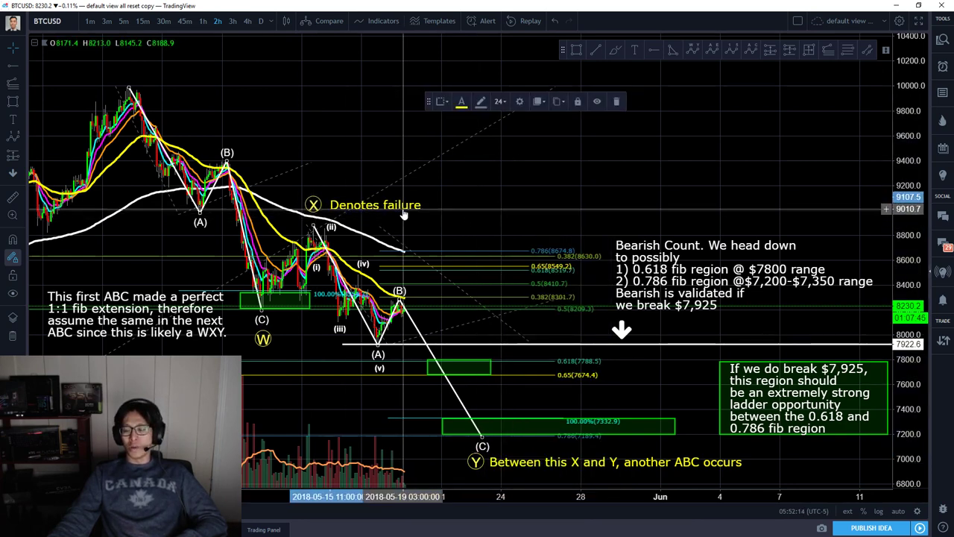
{"action": "right_click", "coordinate": [527, 198]}
{"action": "left_click", "coordinate": [512, 198]}
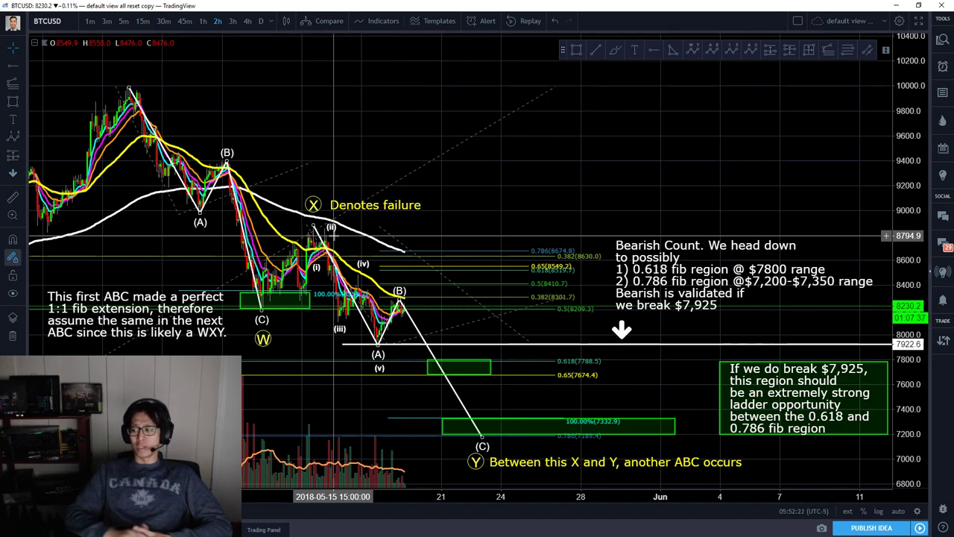
{"action": "right_click", "coordinate": [442, 319]}
{"action": "left_click", "coordinate": [440, 315]}
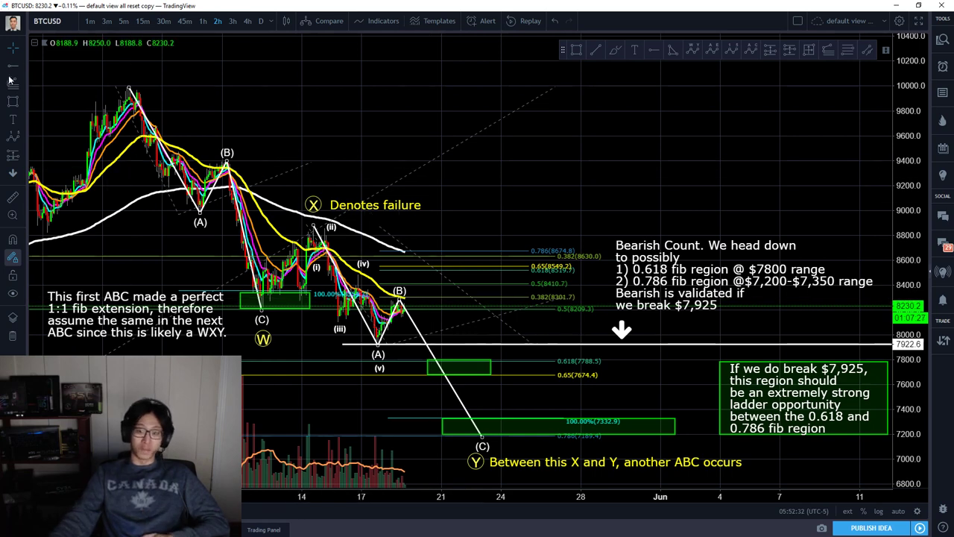
Place a short position with entry at about 7,927.6 on the white ray, stop at about 8,039.5 and target at about 7,667.8
{"action": "left_click", "coordinate": [25, 161]}
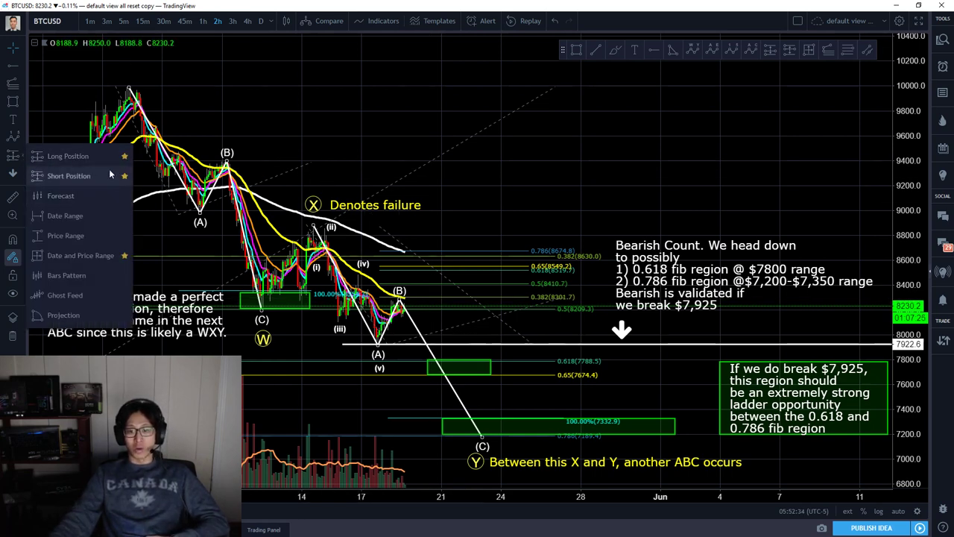
{"action": "left_click", "coordinate": [111, 175]}
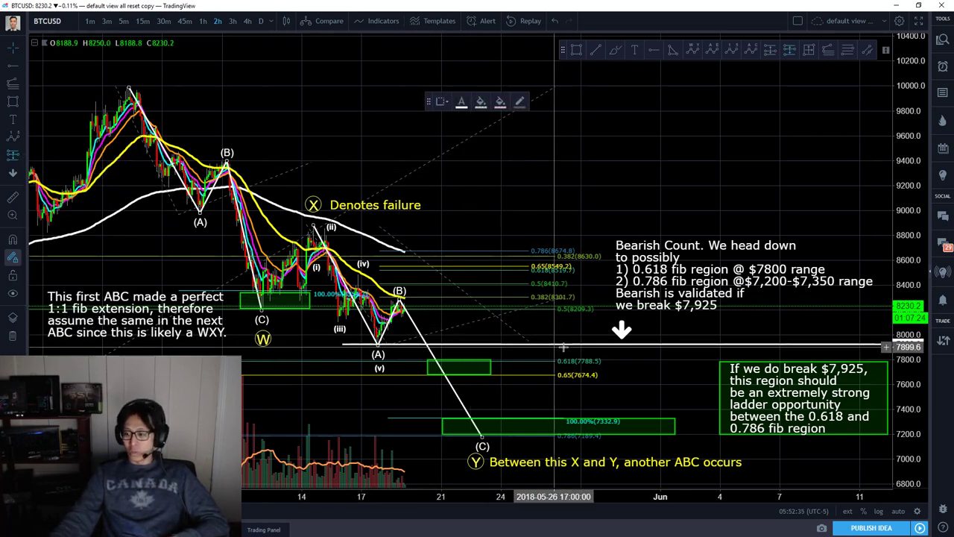
{"action": "left_click", "coordinate": [497, 343]}
{"action": "left_click_drag", "start_coordinate": [497, 282], "coordinate": [498, 329]}
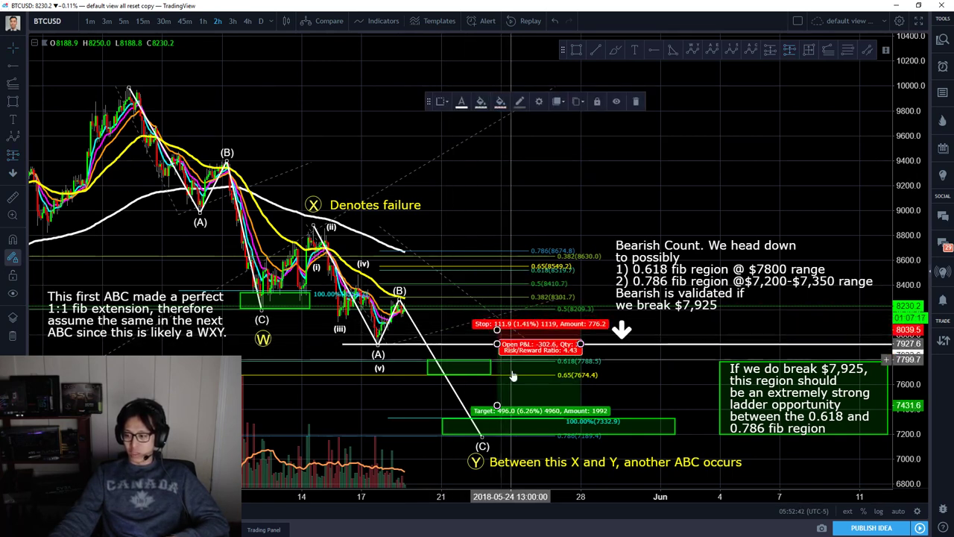
{"action": "left_click_drag", "start_coordinate": [497, 406], "coordinate": [497, 375]}
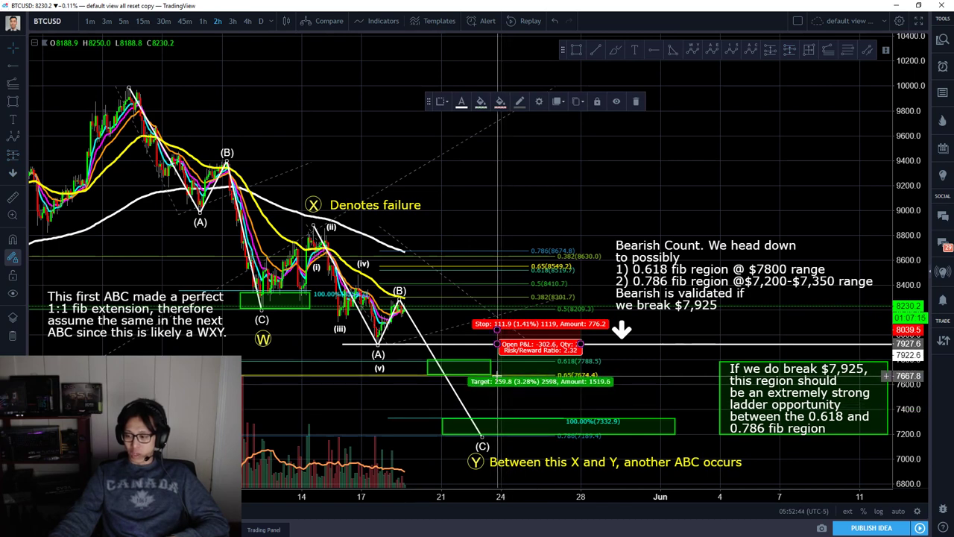
Shift the "This first ABC made a perfect 1:1 fib extension" note slightly toward the W label
{"action": "right_click", "coordinate": [640, 386]}
{"action": "mouse_move", "coordinate": [600, 398]}
{"action": "left_mouse_down"}
{"action": "mouse_move", "coordinate": [566, 398]}
{"action": "mouse_move", "coordinate": [587, 395]}
{"action": "left_mouse_up"}
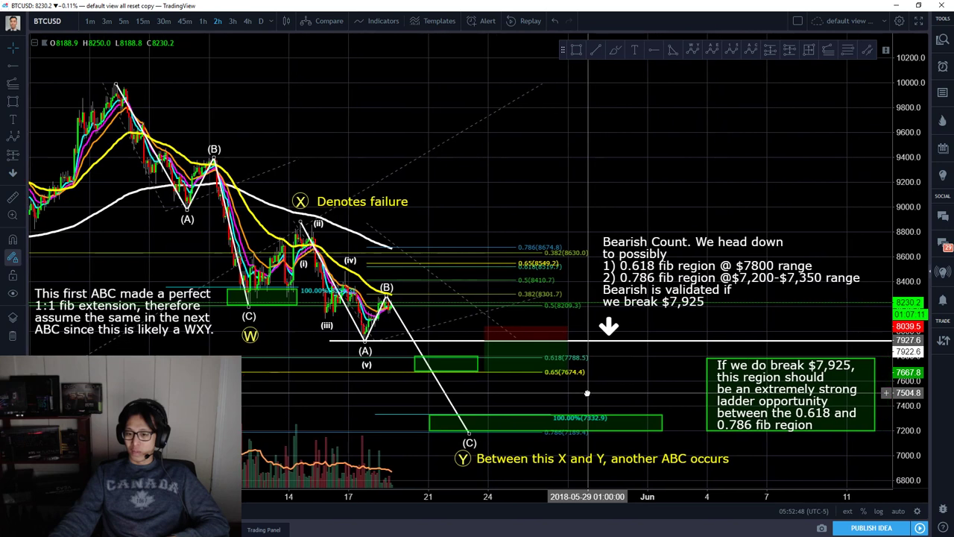
{"action": "left_click_drag", "start_coordinate": [142, 326], "coordinate": [153, 324]}
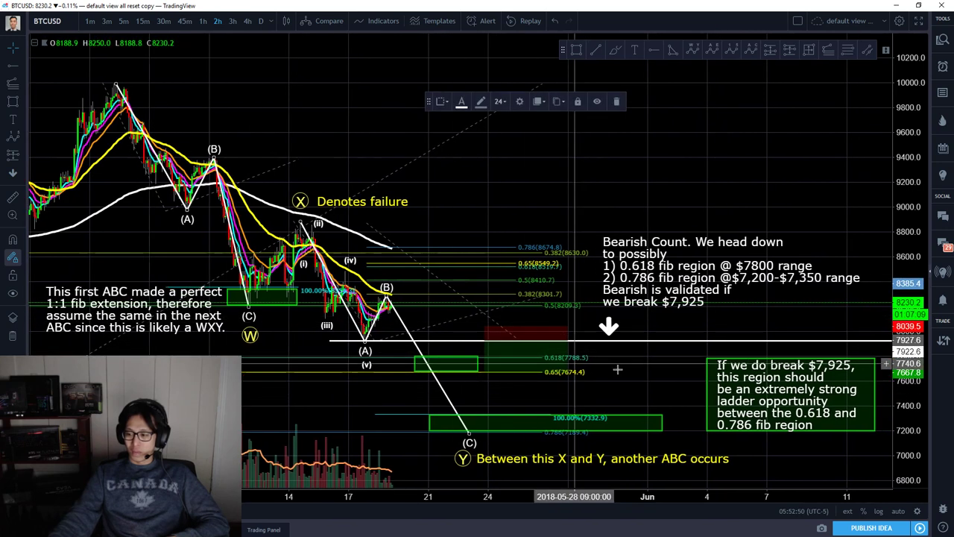
Lower the short position's stop level to about 8,001.8
{"action": "left_click_drag", "start_coordinate": [630, 382], "coordinate": [625, 382]}
{"action": "left_click", "coordinate": [526, 364]}
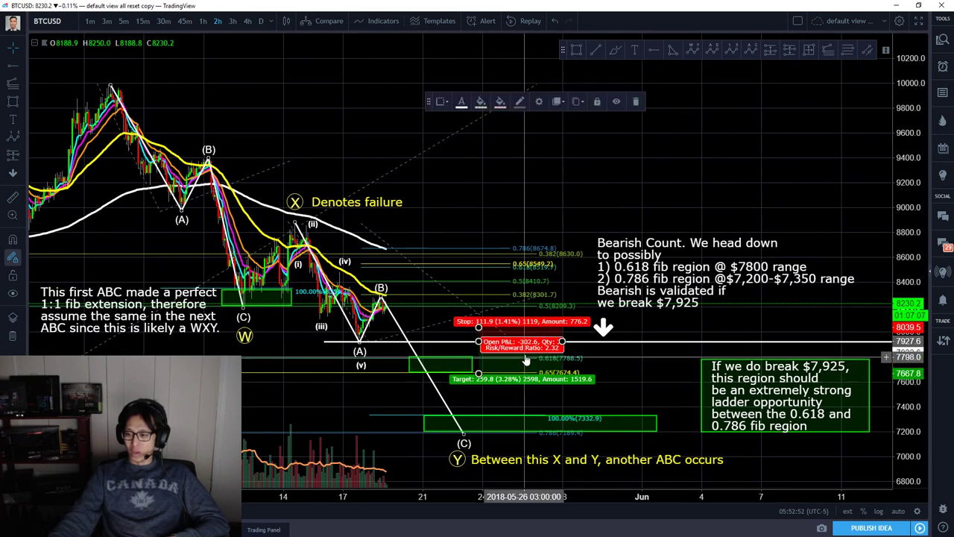
{"action": "left_click_drag", "start_coordinate": [481, 328], "coordinate": [482, 333]}
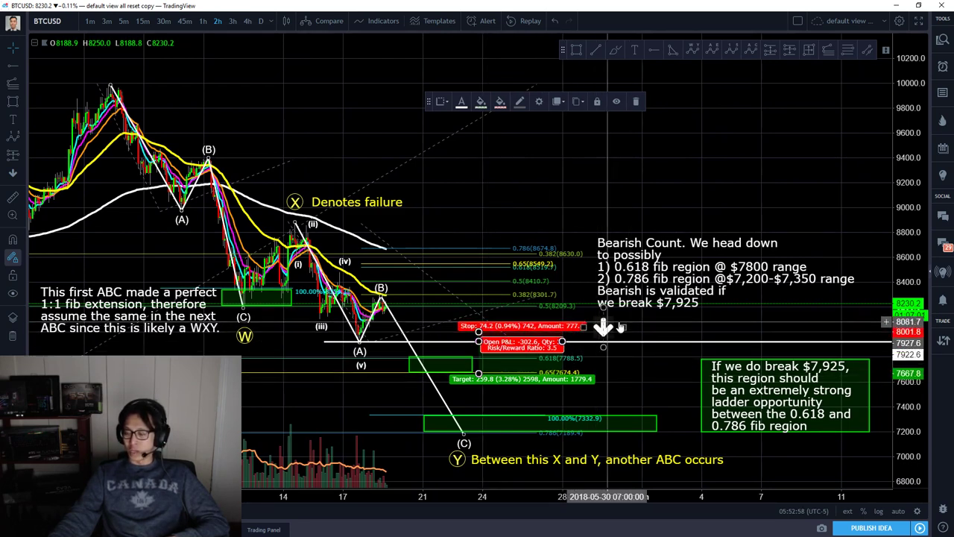
Move the white down arrow along the ray to about June 12 and bring the Bearish Count note down beside it
{"action": "right_click", "coordinate": [603, 326]}
{"action": "left_click", "coordinate": [604, 327]}
{"action": "left_click_drag", "start_coordinate": [607, 327], "coordinate": [871, 323]}
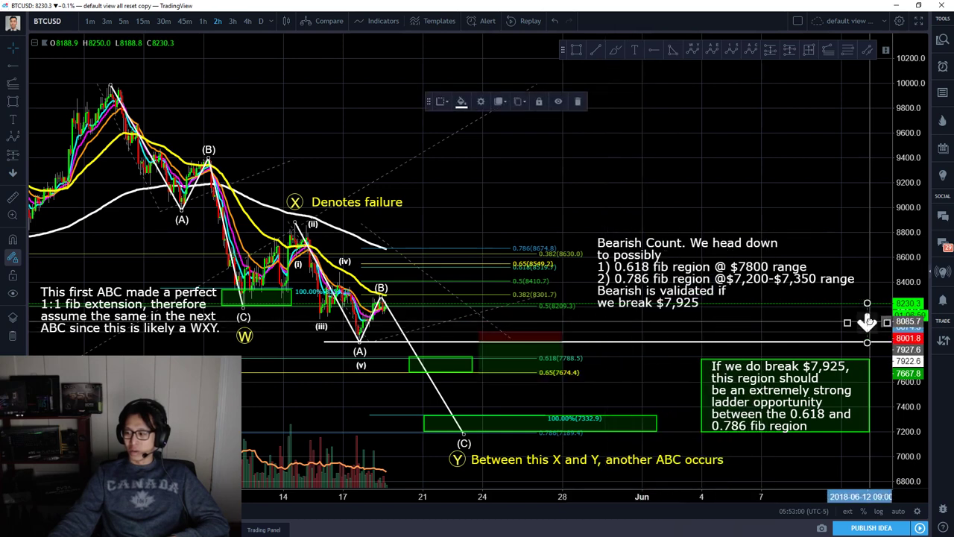
{"action": "left_click_drag", "start_coordinate": [720, 279], "coordinate": [757, 298]}
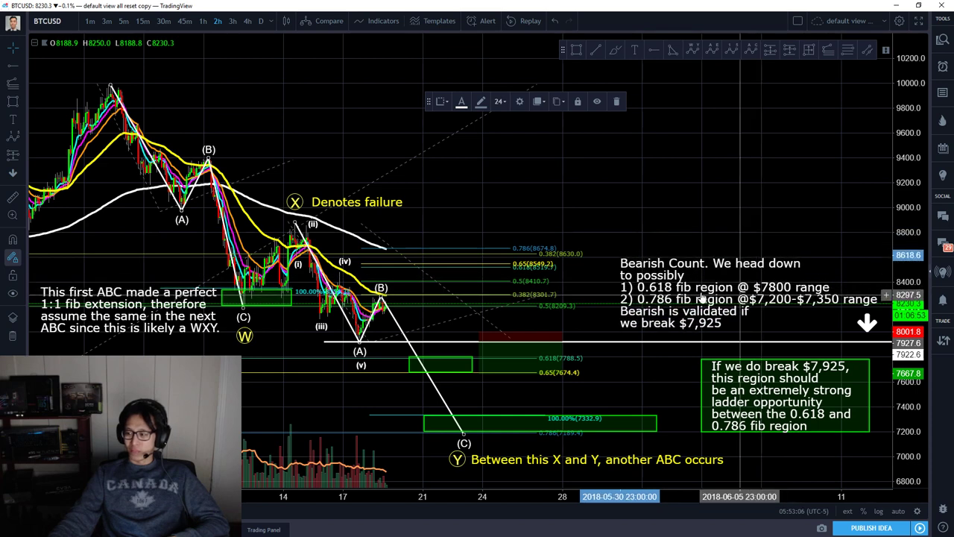
Add a "$7,925" text label on the white ray beneath the arrow, and move the Bearish Count note up clear of it
{"action": "left_click", "coordinate": [12, 119]}
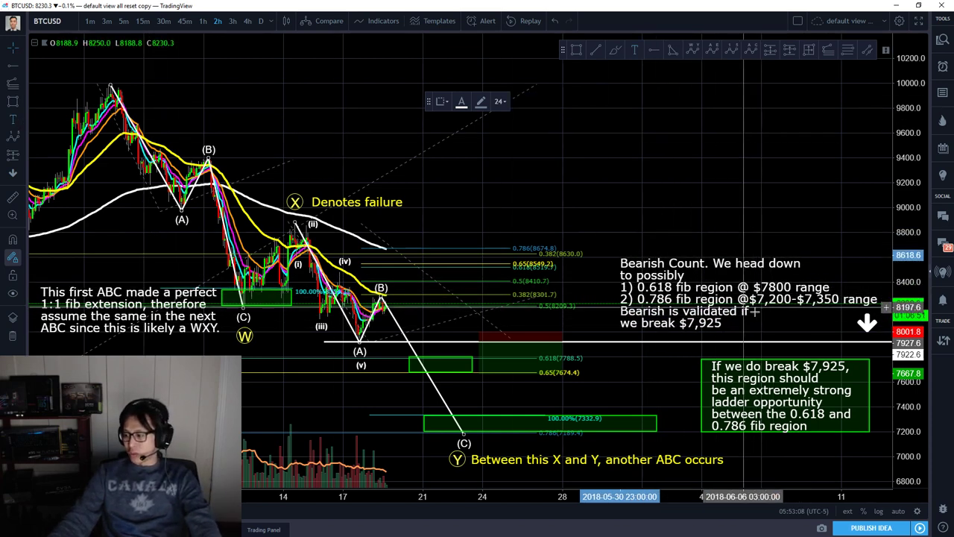
{"action": "left_click", "coordinate": [811, 331]}
{"action": "type", "text": "$7,925"}
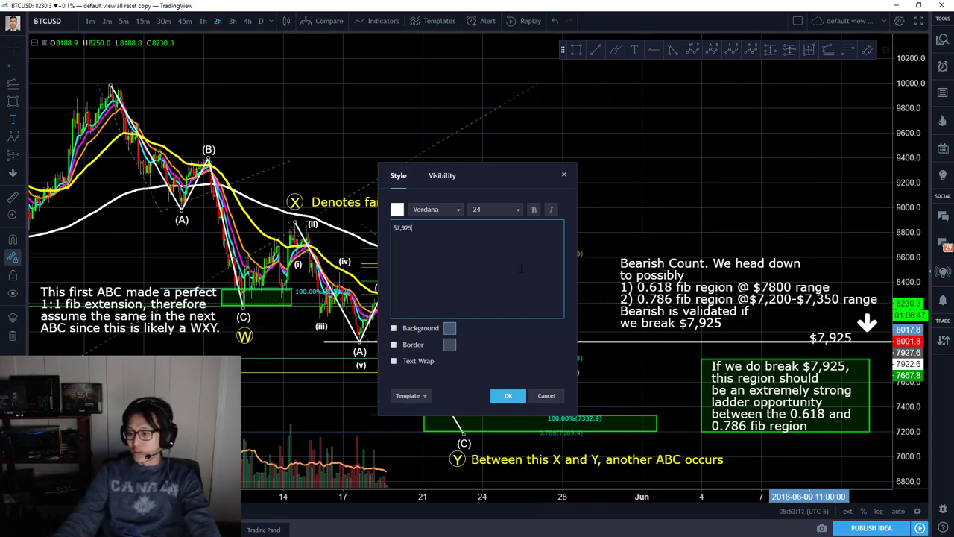
{"action": "left_click", "coordinate": [508, 395]}
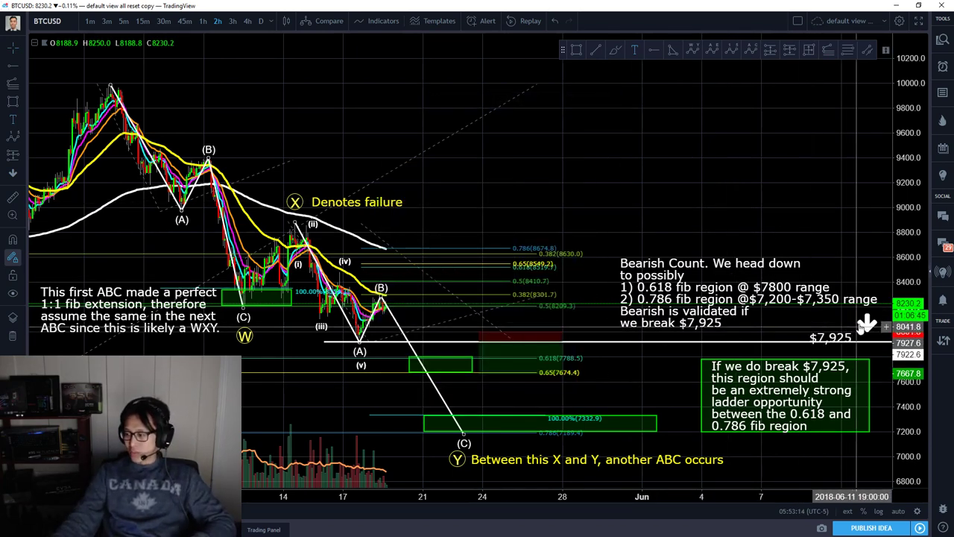
{"action": "left_click", "coordinate": [867, 320]}
{"action": "left_click_drag", "start_coordinate": [859, 321], "coordinate": [873, 334]}
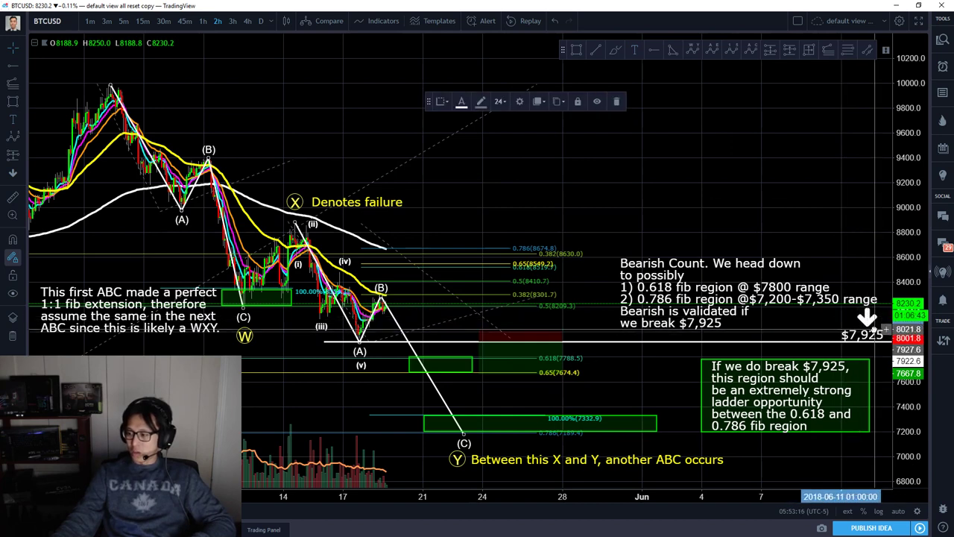
{"action": "left_click", "coordinate": [731, 309]}
{"action": "left_click_drag", "start_coordinate": [729, 308], "coordinate": [720, 202]}
Duplicate the short position beside the original and set the original's entry price to 7925
{"action": "left_click", "coordinate": [520, 336]}
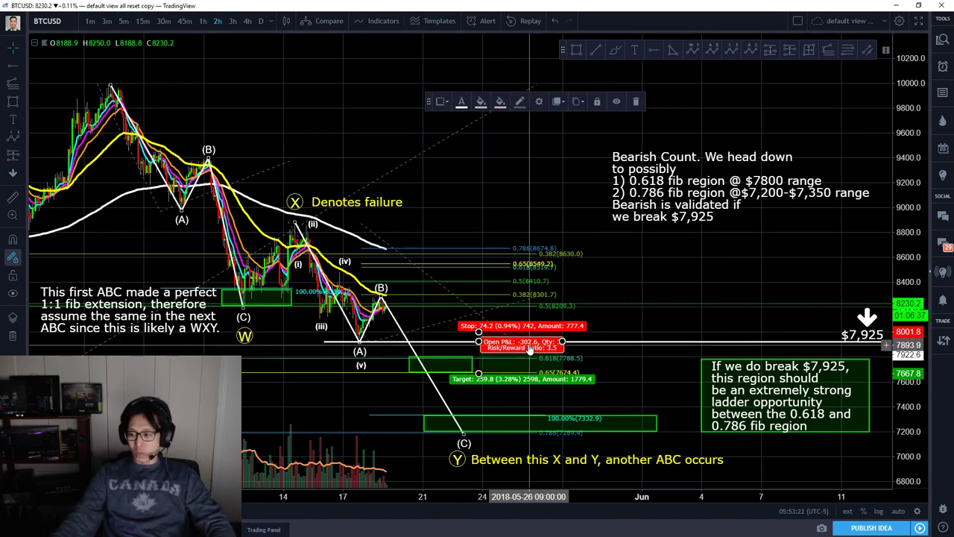
{"action": "left_click_drag", "start_coordinate": [526, 344], "coordinate": [636, 343], "text": "ctrl"}
{"action": "double_click", "coordinate": [531, 350]}
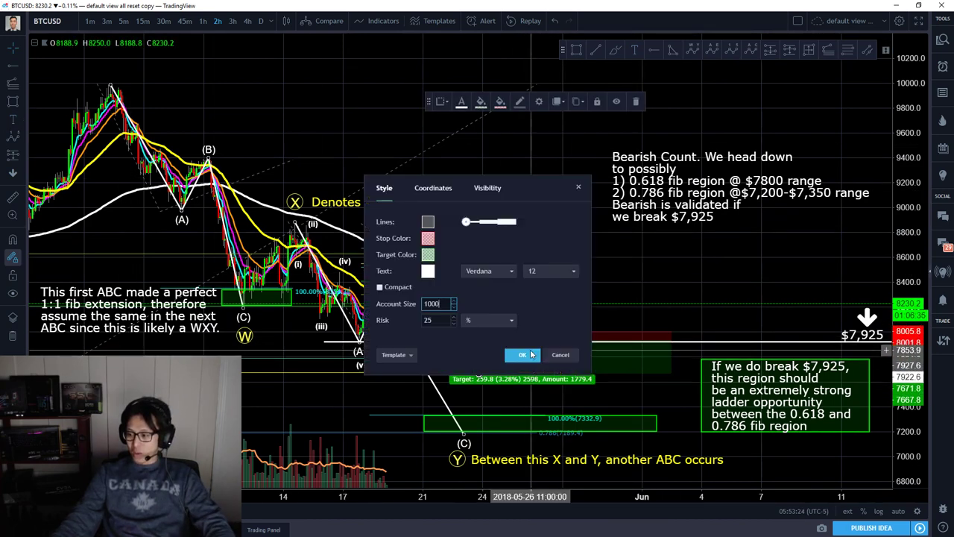
{"action": "left_click", "coordinate": [433, 187]}
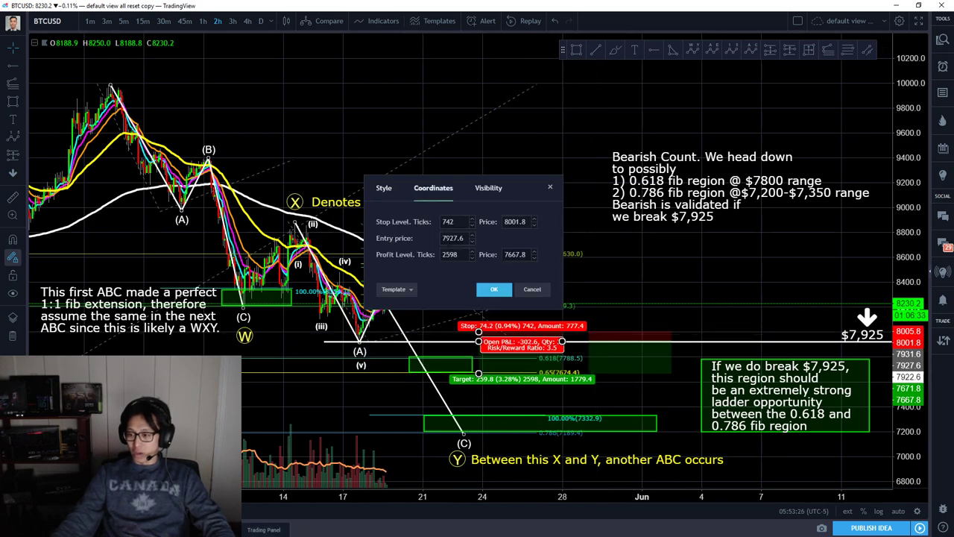
{"action": "double_click", "coordinate": [453, 238]}
{"action": "type", "text": "7,925"}
{"action": "key", "text": "Return"}
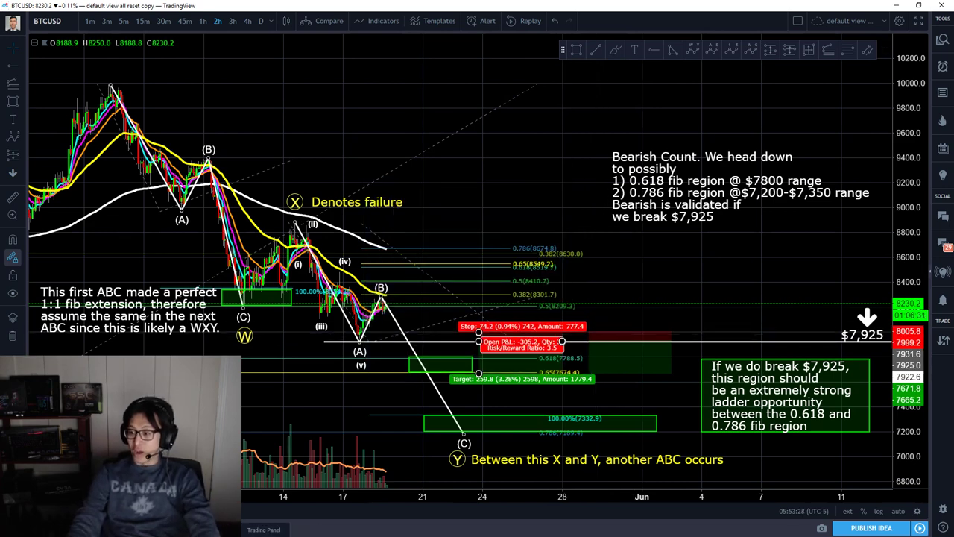
Set the duplicated short position's entry price to 7925
{"action": "left_click", "coordinate": [619, 266]}
{"action": "double_click", "coordinate": [633, 355]}
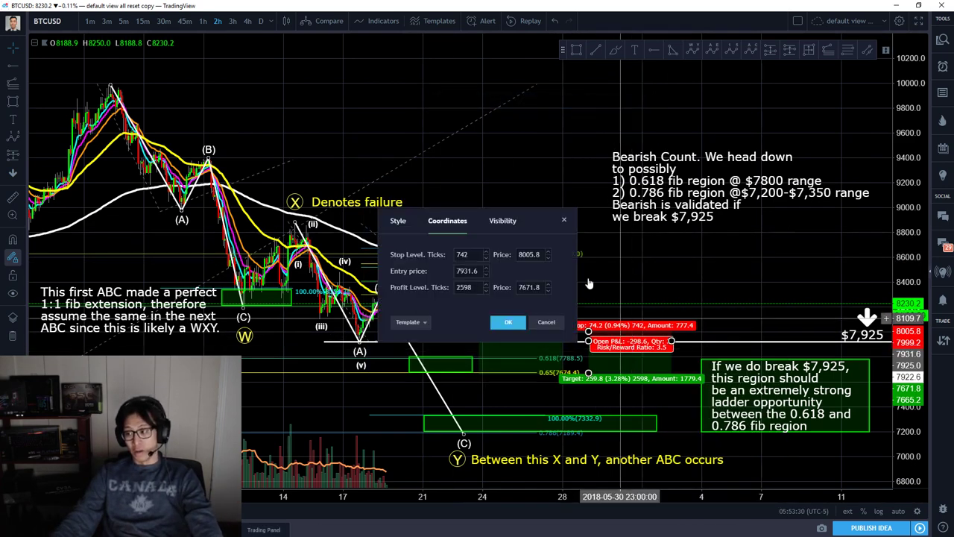
{"action": "left_click", "coordinate": [470, 271]}
{"action": "type", "text": "79"}
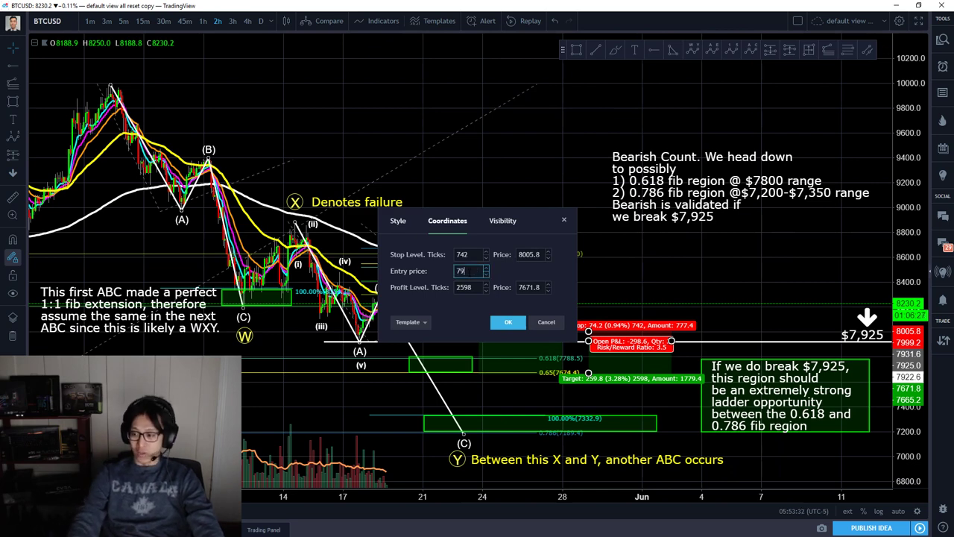
{"action": "type", "text": "25"}
{"action": "key", "text": "Return"}
Set the original short position's stop price to 8000
{"action": "double_click", "coordinate": [527, 356]}
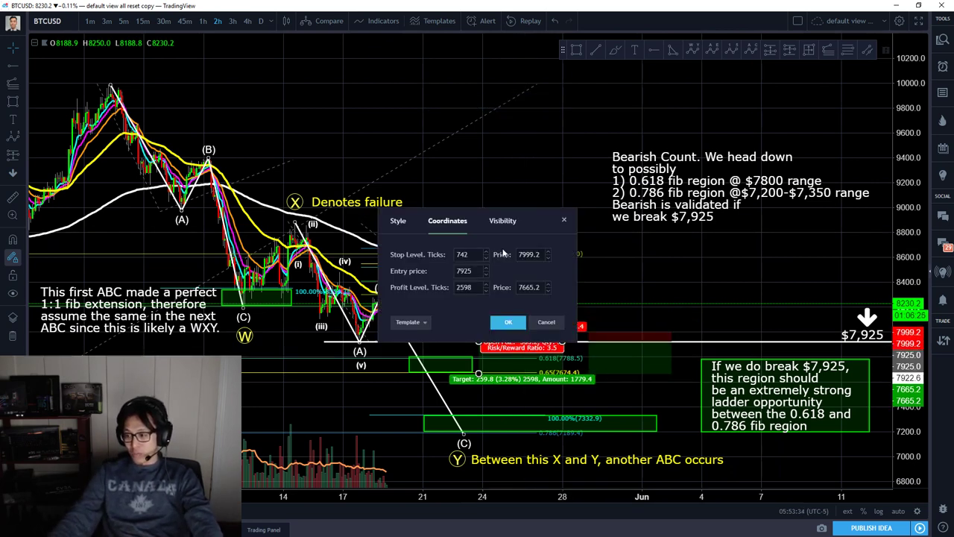
{"action": "double_click", "coordinate": [527, 254]}
{"action": "type", "text": "800"}
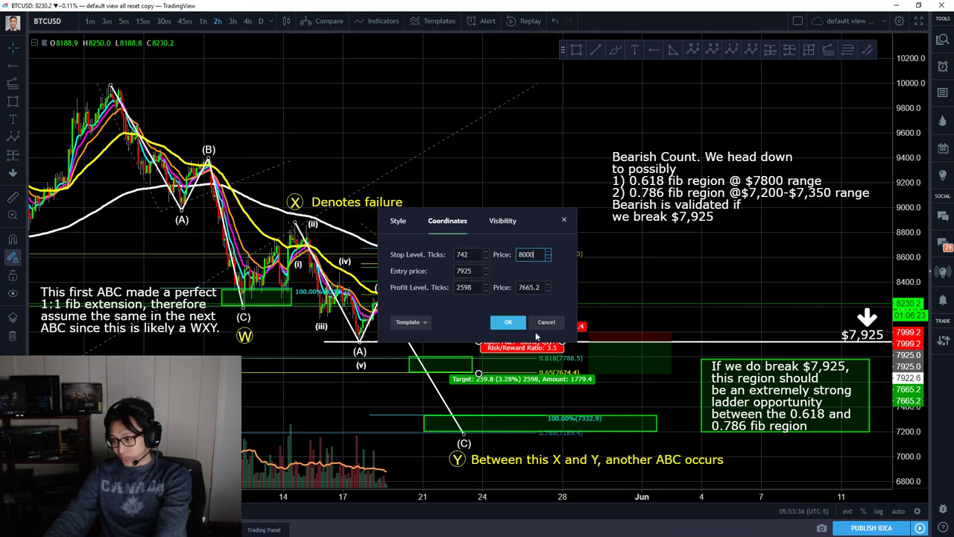
{"action": "type", "text": "0"}
{"action": "left_click", "coordinate": [506, 323]}
Set the duplicated short position's stop price to 8000 and extend its target down to about 7,322.3
{"action": "double_click", "coordinate": [629, 357]}
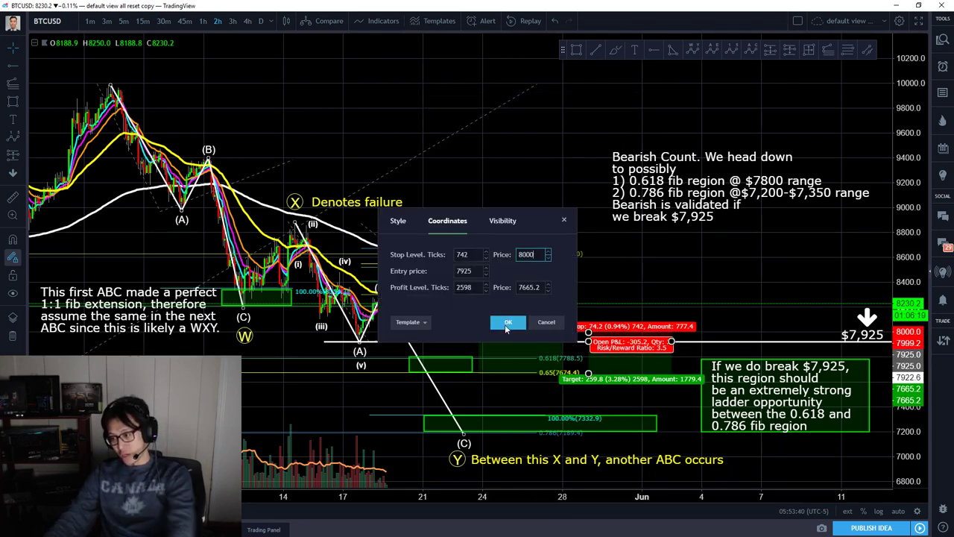
{"action": "left_click", "coordinate": [507, 323]}
{"action": "left_click_drag", "start_coordinate": [589, 374], "coordinate": [589, 416]}
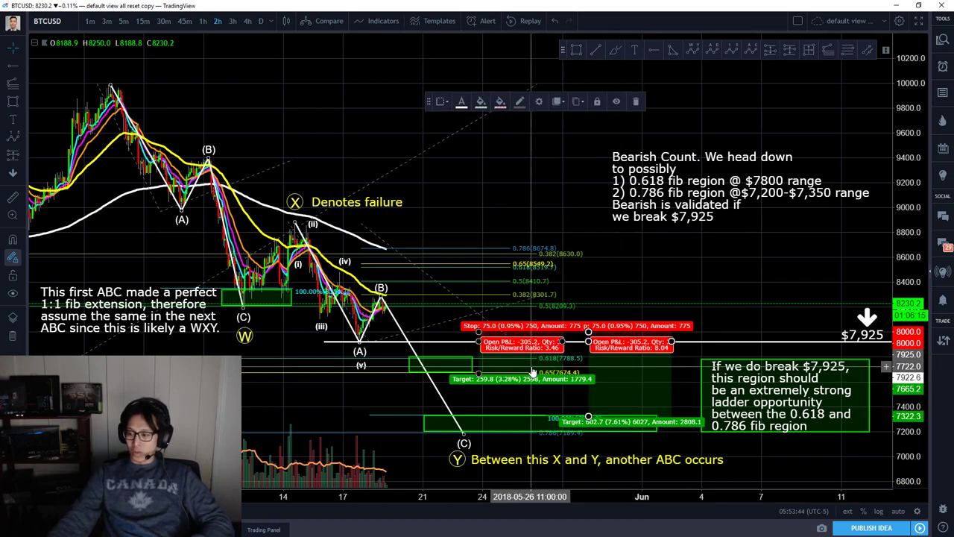
{"action": "left_click", "coordinate": [505, 444]}
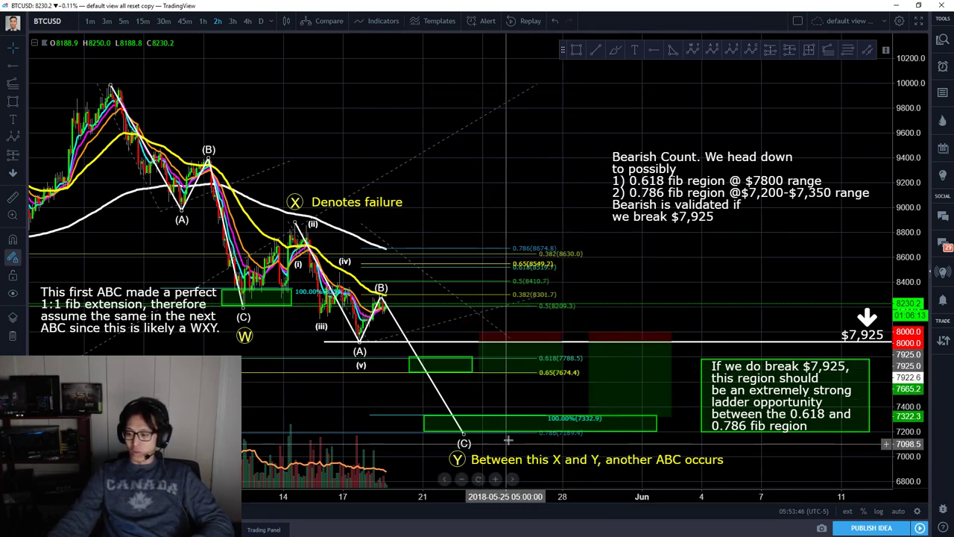
Add a "T1" text label inside the original short position and a "T2" label inside the duplicate
{"action": "left_click", "coordinate": [14, 119]}
{"action": "left_click", "coordinate": [503, 366]}
{"action": "type", "text": "T1"}
{"action": "left_click", "coordinate": [511, 394]}
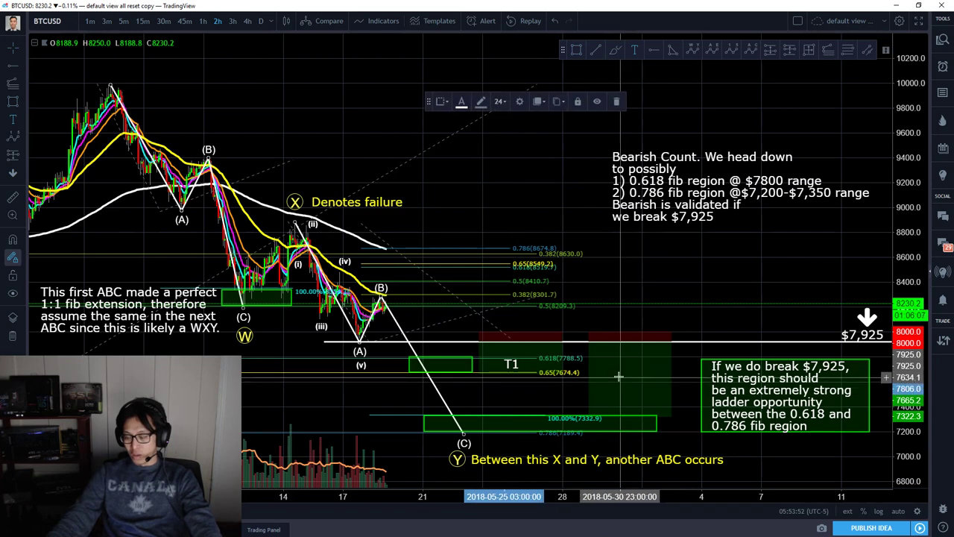
{"action": "left_click", "coordinate": [618, 377]}
{"action": "type", "text": "T2"}
{"action": "left_click", "coordinate": [509, 395]}
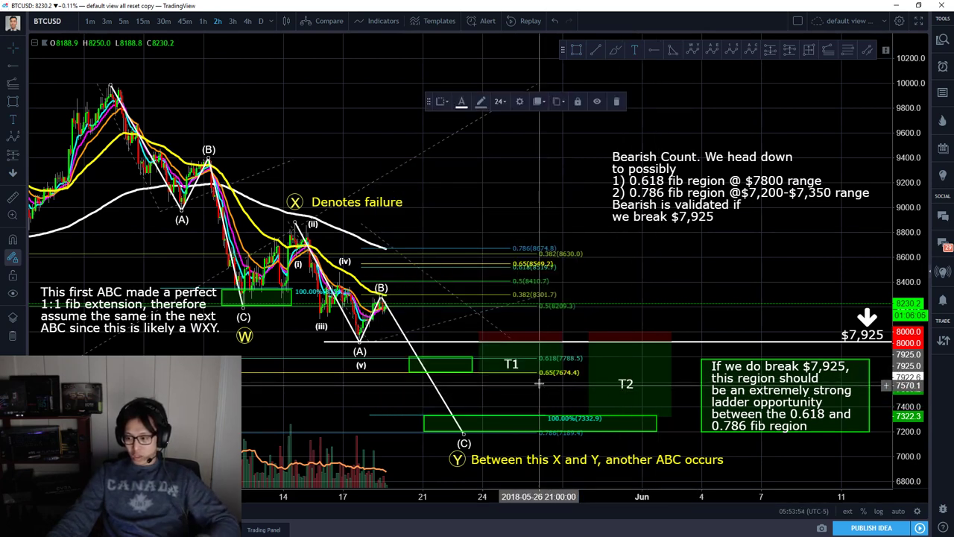
Nudge the T1 and T2 labels slightly higher within their short position boxes
{"action": "left_click", "coordinate": [539, 383]}
{"action": "left_click_drag", "start_coordinate": [517, 365], "coordinate": [522, 356]}
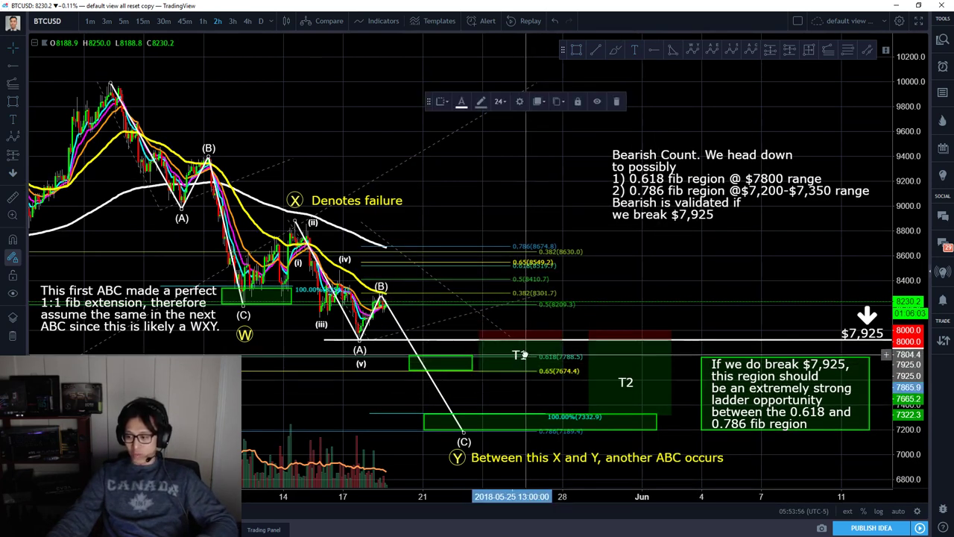
{"action": "left_click_drag", "start_coordinate": [627, 383], "coordinate": [632, 371]}
{"action": "left_click", "coordinate": [626, 384]}
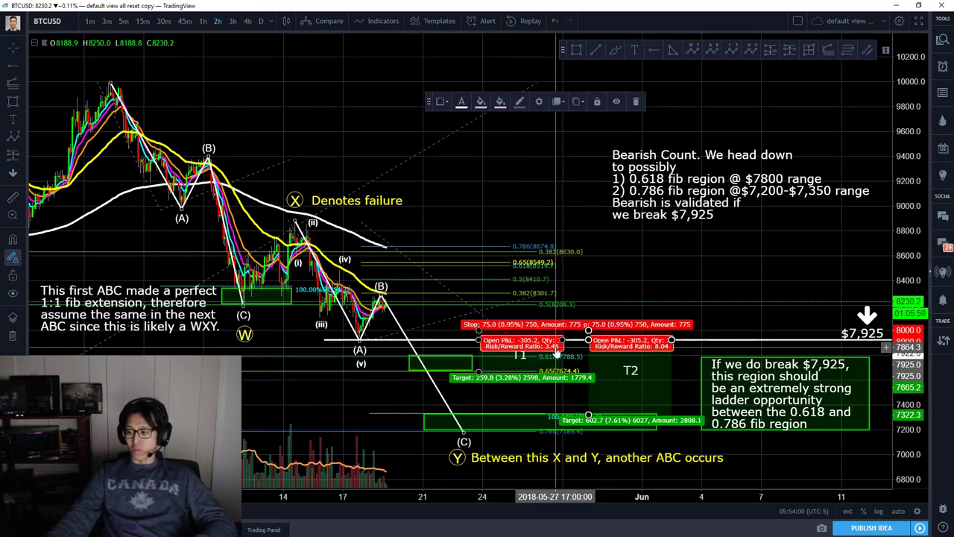
{"action": "left_click", "coordinate": [518, 361]}
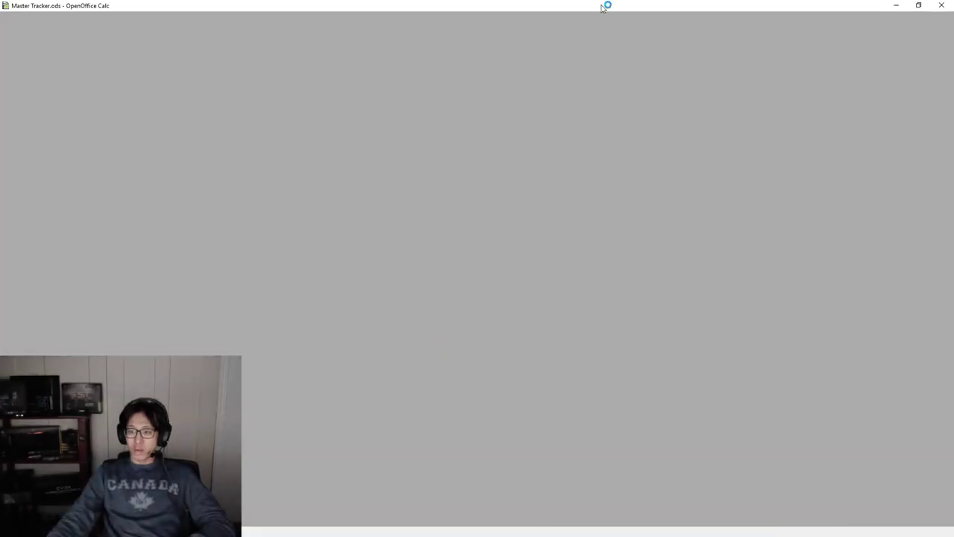
Switch to the Master Tracker spreadsheet in OpenOffice Calc and set the LONG table's coin amount to 4
{"action": "left_click_drag", "start_coordinate": [625, 3], "coordinate": [454, 105]}
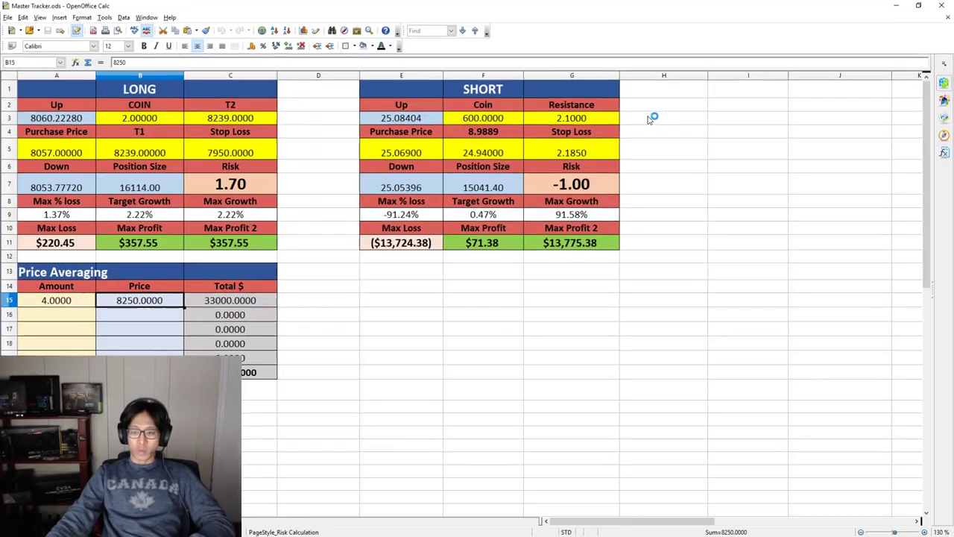
{"action": "left_click", "coordinate": [126, 117]}
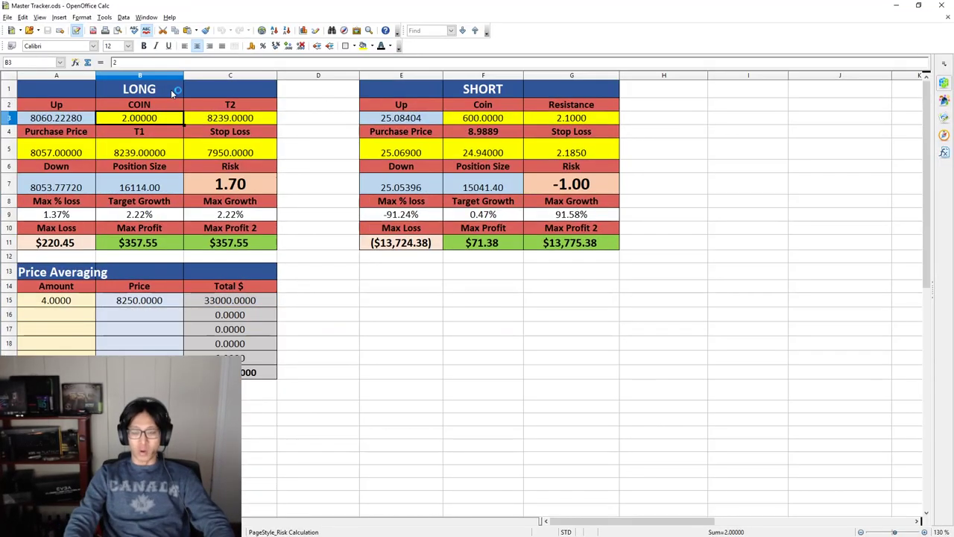
{"action": "type", "text": "4"}
{"action": "key", "text": "Return"}
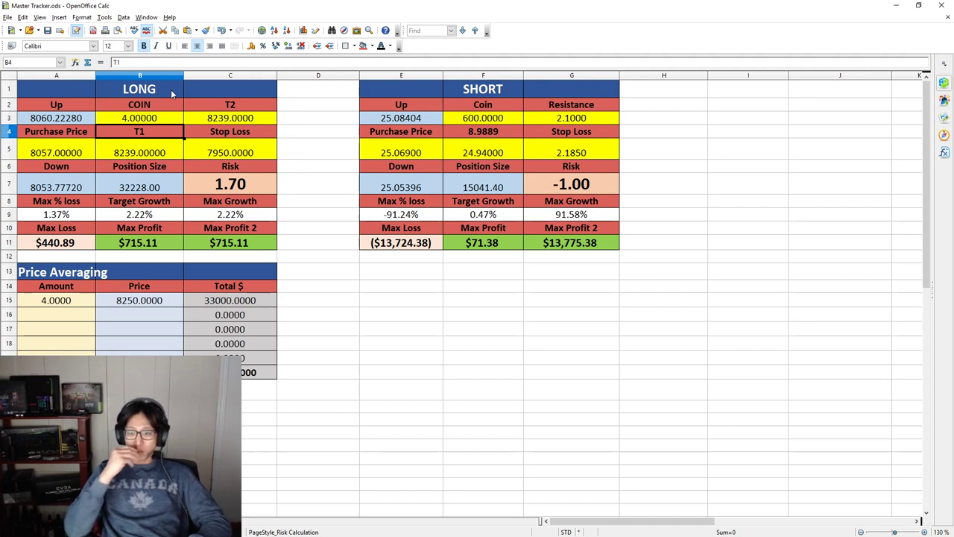
Set the SHORT table's coin amount to 4
{"action": "key", "text": "Left"}
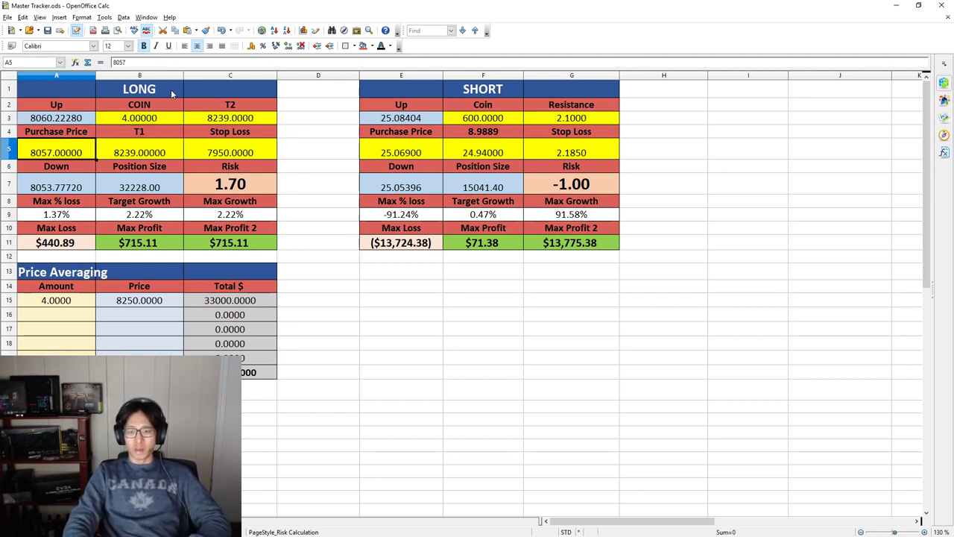
{"action": "key", "text": "Right"}
{"action": "key", "text": "Right"}
{"action": "key", "text": "Right"}
{"action": "key", "text": "Right"}
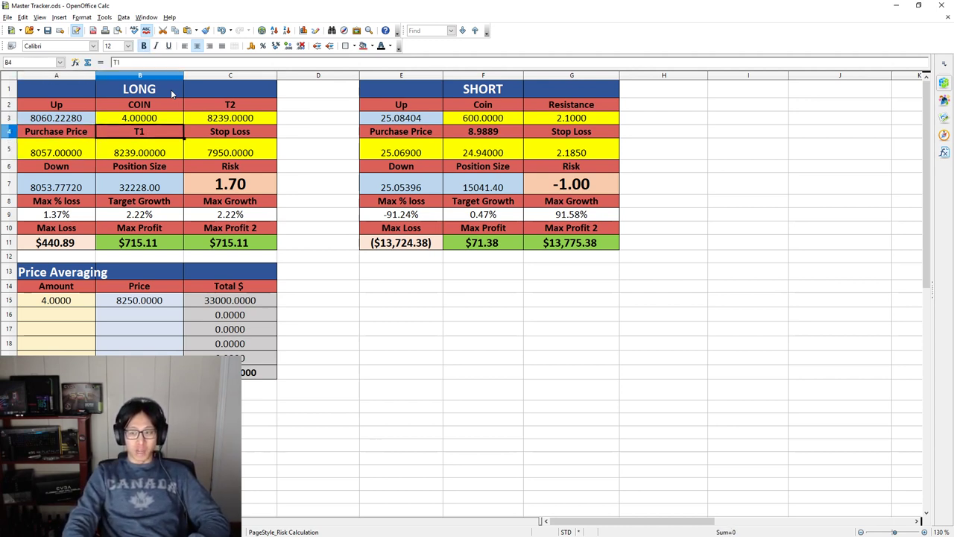
{"action": "key", "text": "Up"}
{"action": "key", "text": "Right"}
{"action": "type", "text": "4"}
{"action": "key", "text": "Return"}
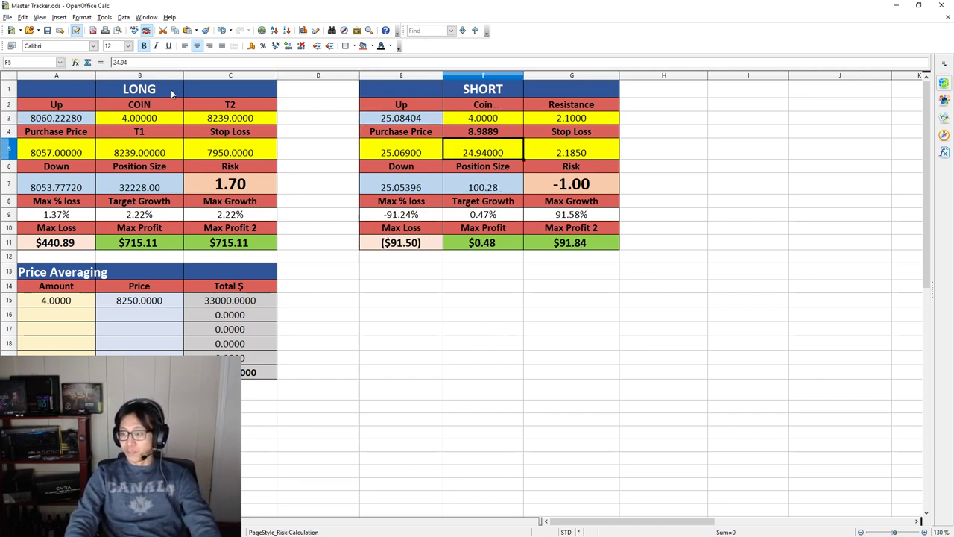
Replace the SHORT table's heading in cell F4 with "T1"
{"action": "type", "text": "t1"}
{"action": "key", "text": "Return"}
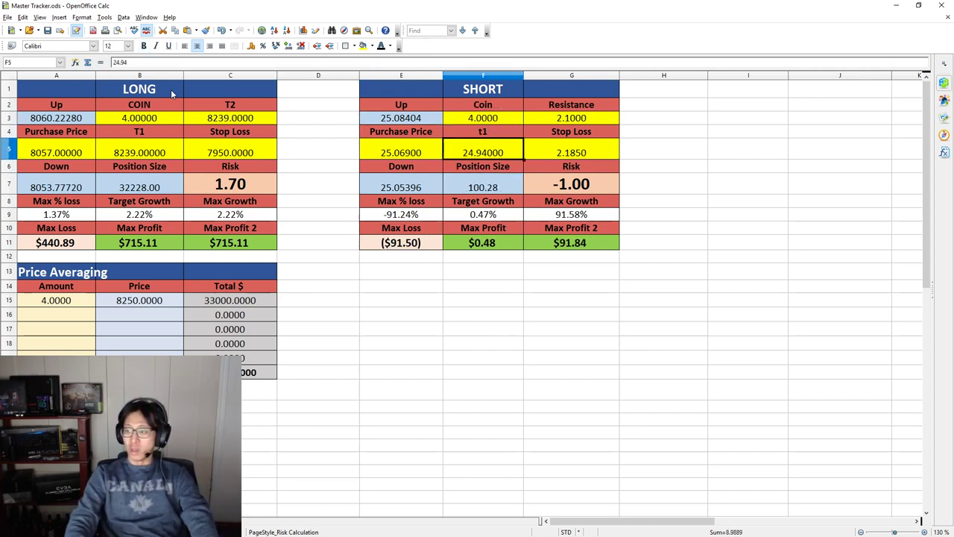
{"action": "key", "text": "Up"}
{"action": "key", "text": "Right"}
{"action": "key", "text": "Right"}
{"action": "key", "text": "Up"}
{"action": "key", "text": "Left"}
{"action": "key", "text": "Up"}
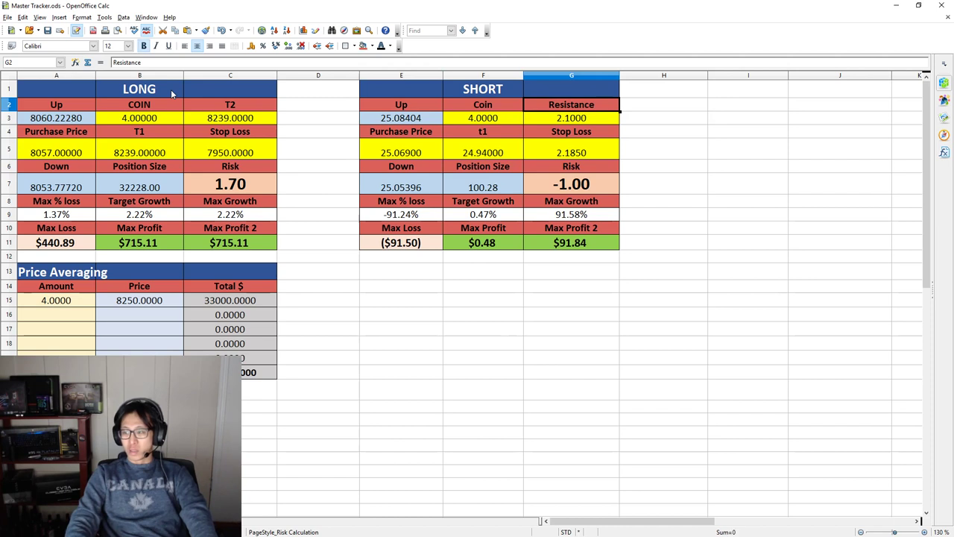
{"action": "key", "text": "Down"}
{"action": "key", "text": "Left"}
{"action": "key", "text": "Down"}
{"action": "type", "text": "T1"}
{"action": "key", "text": "Right"}
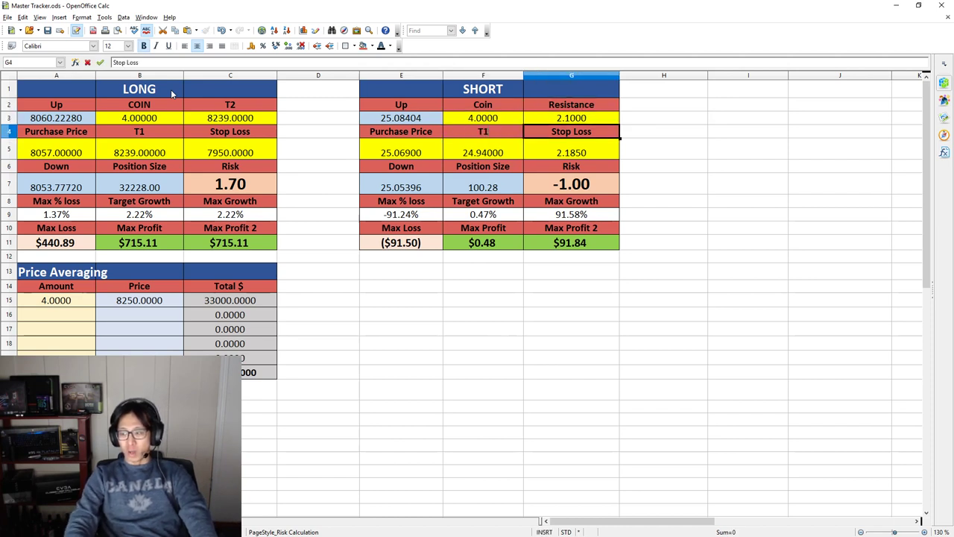
Rename the SHORT table's Resistance heading as "T2"
{"action": "key", "text": "Up"}
{"action": "key", "text": "Up"}
{"action": "type", "text": "T2"}
{"action": "key", "text": "Return"}
Set the SHORT table's purchase price to 7925
{"action": "key", "text": "Down"}
{"action": "key", "text": "Left"}
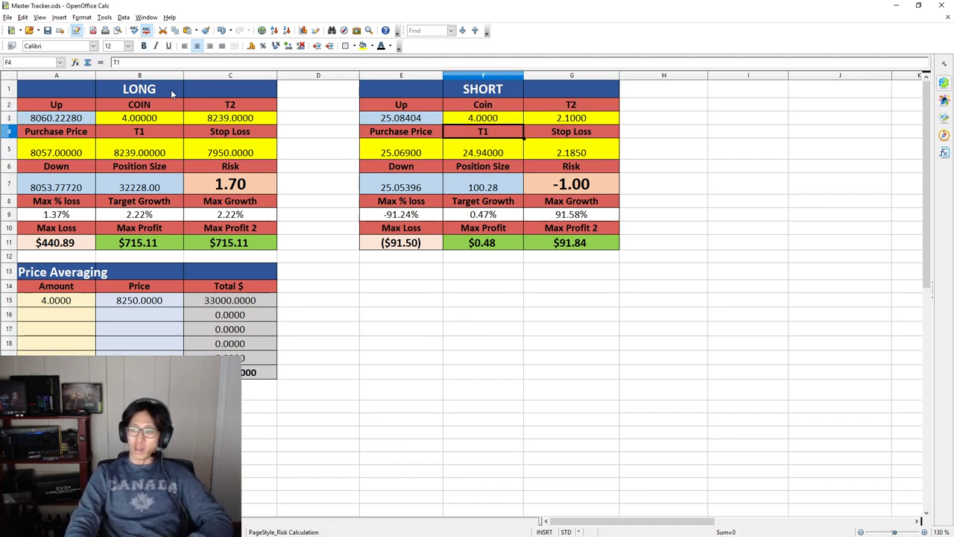
{"action": "key", "text": "Left"}
{"action": "key", "text": "Down"}
{"action": "type", "text": "7925"}
{"action": "key", "text": "Return"}
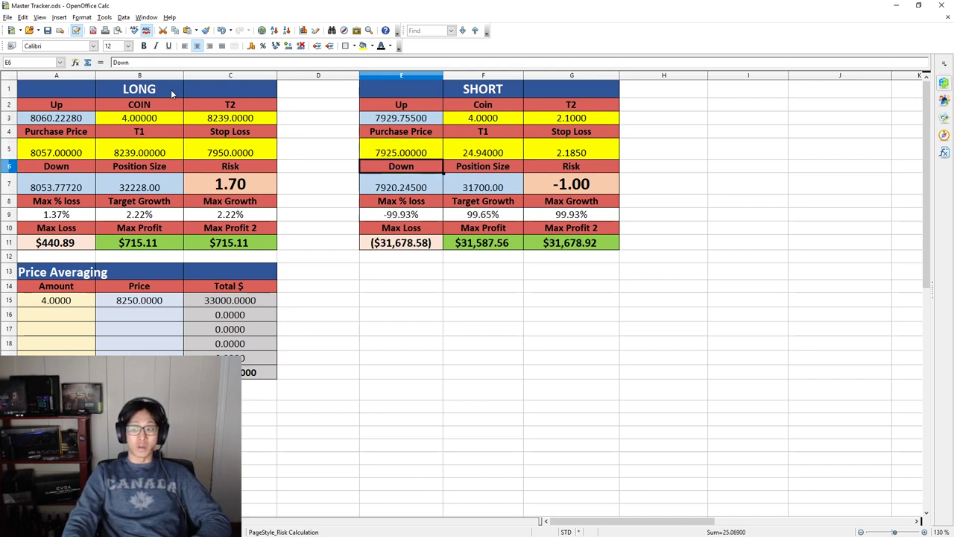
Set the SHORT table's T1 target price to 7800
{"action": "key", "text": "Right"}
{"action": "key", "text": "Up"}
{"action": "type", "text": "7800"}
{"action": "key", "text": "Return"}
{"action": "key", "text": "Up"}
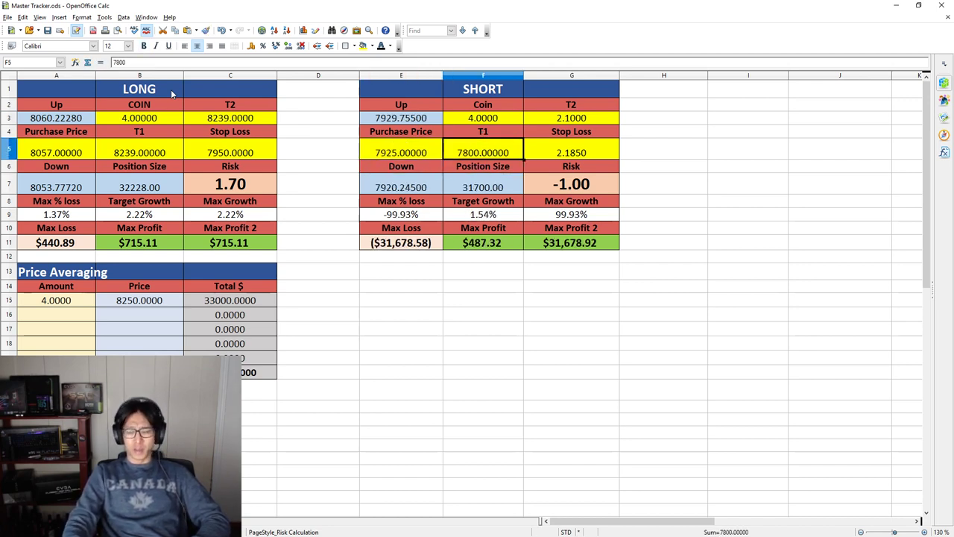
Set the SHORT table's T2 target price to 7300
{"action": "key", "text": "Right"}
{"action": "key", "text": "Up"}
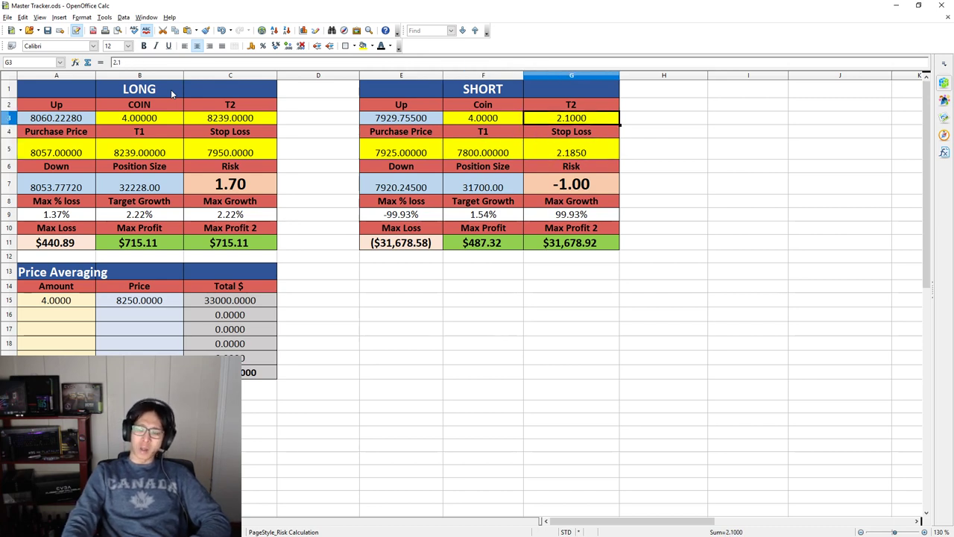
{"action": "type", "text": "7300"}
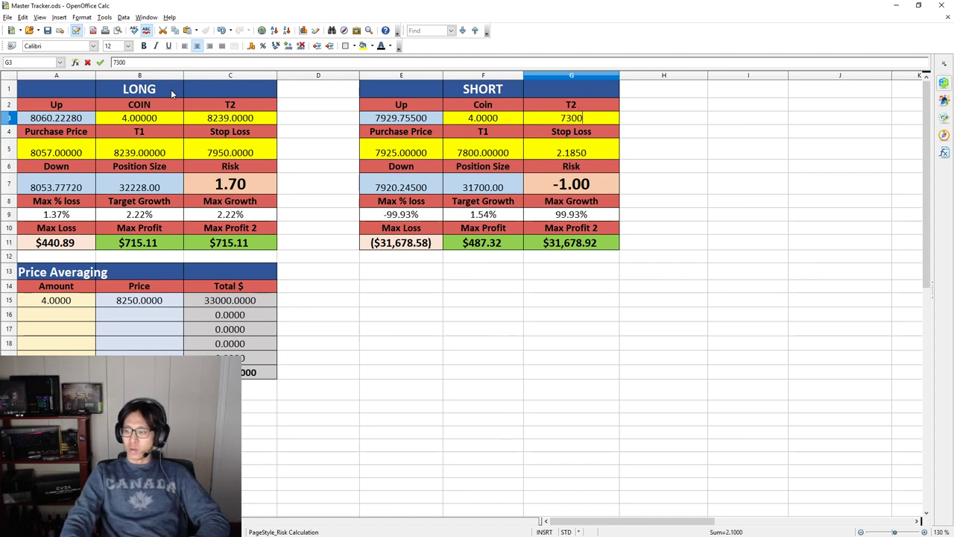
{"action": "key", "text": "Return"}
{"action": "left_click", "coordinate": [687, 204]}
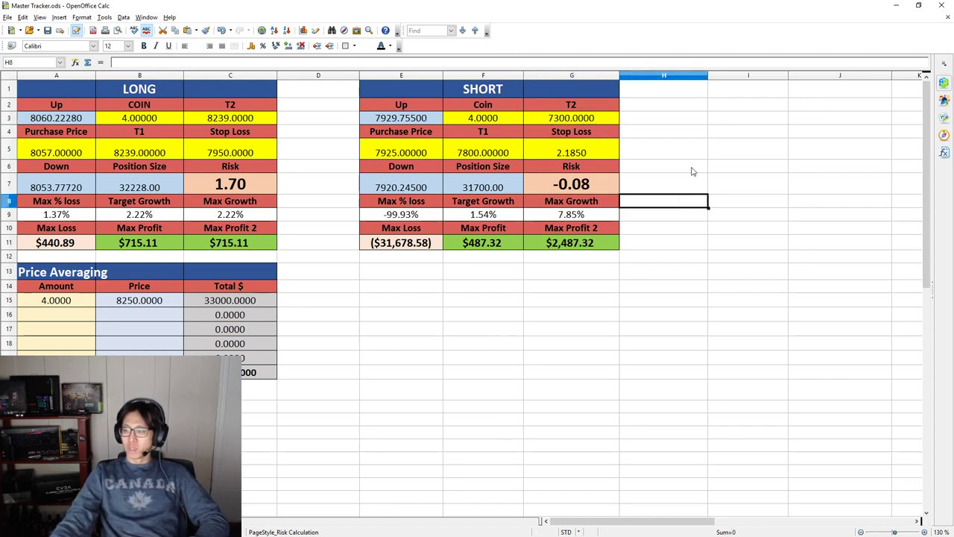
Set the SHORT table's stop loss to 8000
{"action": "left_click", "coordinate": [626, 162]}
{"action": "double_click", "coordinate": [605, 151]}
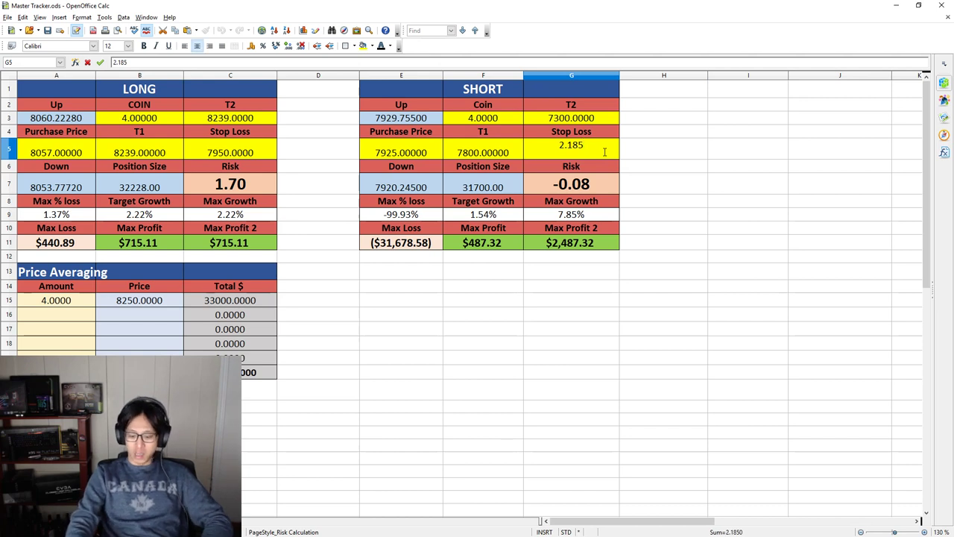
{"action": "double_click", "coordinate": [604, 151]}
{"action": "type", "text": "8000"}
{"action": "key", "text": "Return"}
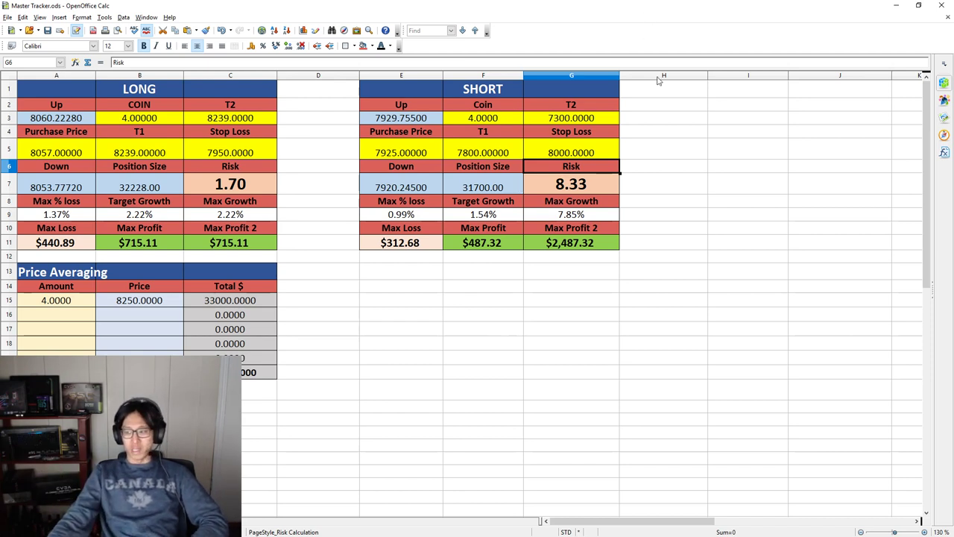
Change the SHORT table's T2 target price to 7800 so that it matches T1
{"action": "left_click", "coordinate": [632, 121]}
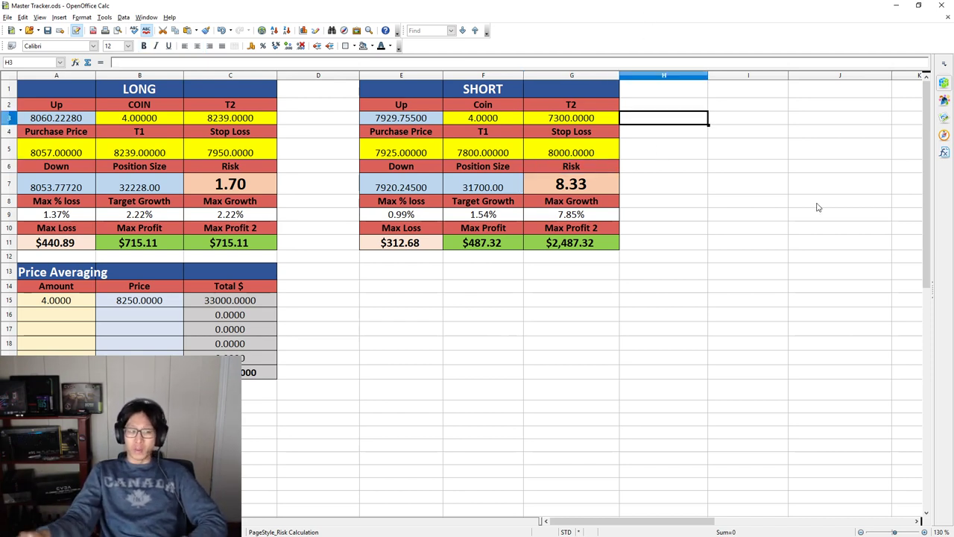
{"action": "left_click", "coordinate": [718, 182]}
{"action": "left_click", "coordinate": [571, 118]}
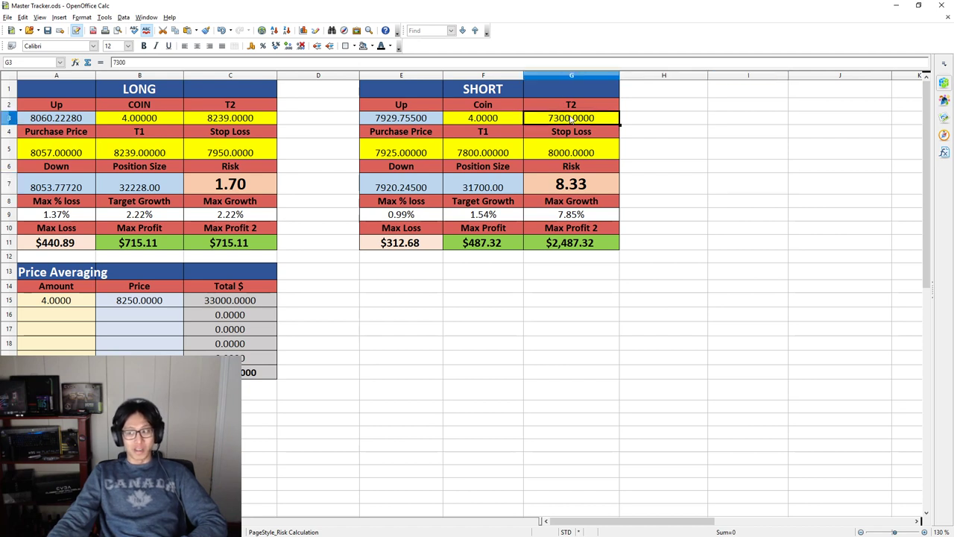
{"action": "type", "text": "7800"}
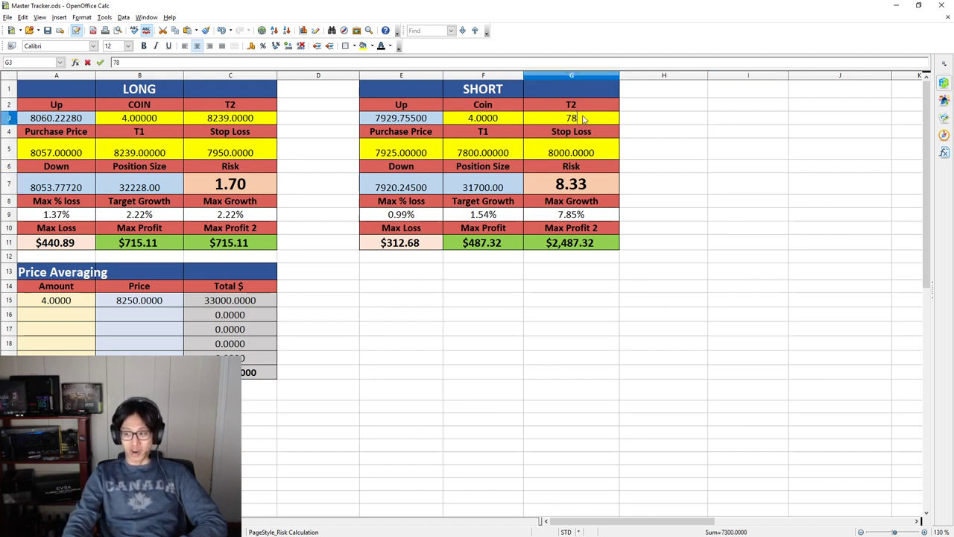
{"action": "key", "text": "Return"}
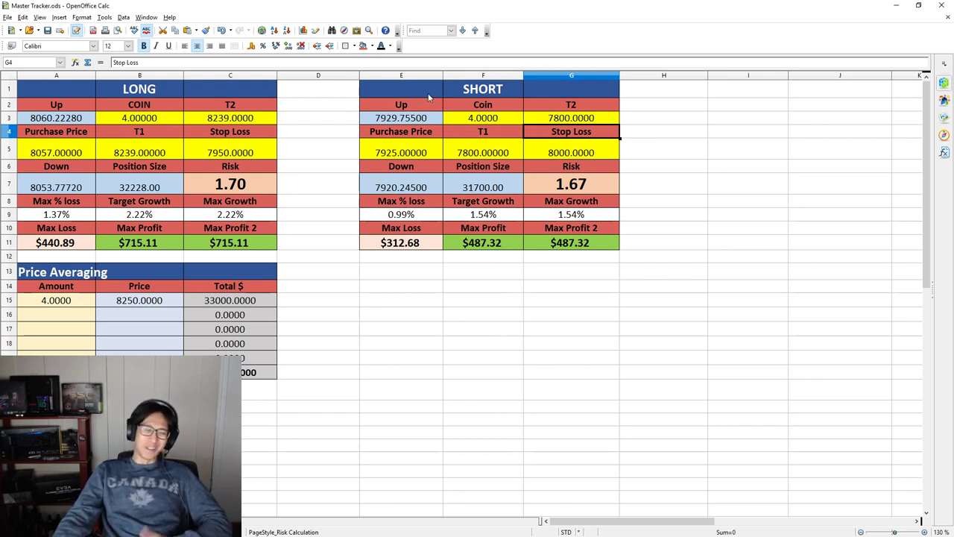
Close the Master Tracker.ods spreadsheet, saving its changes, and return to the BTCUSD chart
{"action": "left_click", "coordinate": [942, 5]}
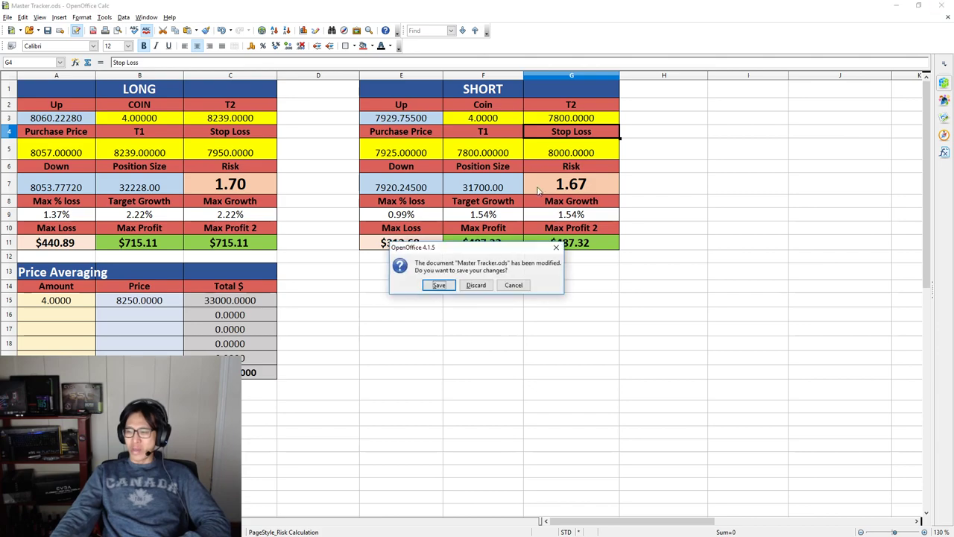
{"action": "left_click", "coordinate": [443, 286]}
{"action": "right_click", "coordinate": [688, 252]}
{"action": "left_click", "coordinate": [639, 253]}
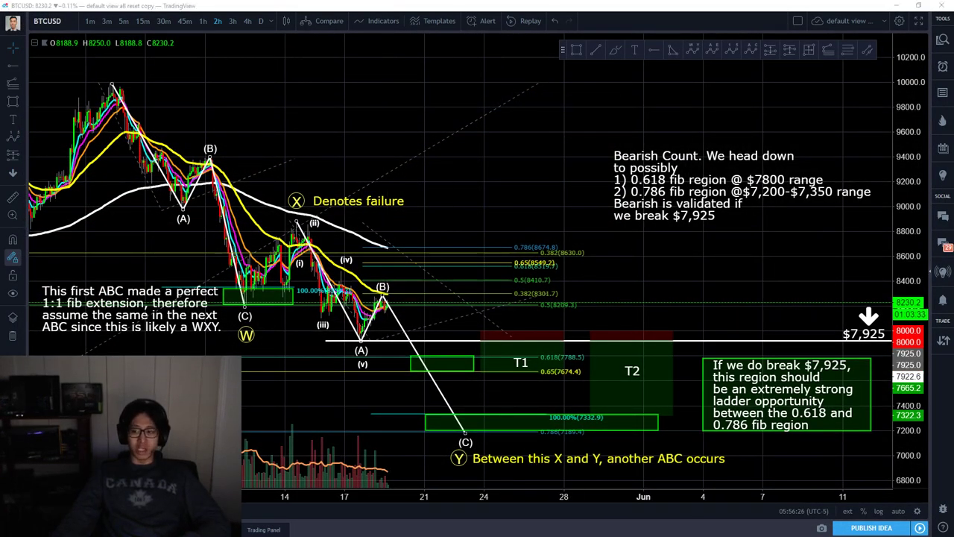
Capture the whole annotated BTCUSD chart area with the Snipping Tool, then minimize the capture
{"action": "key", "text": "alt+Tab"}
{"action": "left_click", "coordinate": [26, 38]}
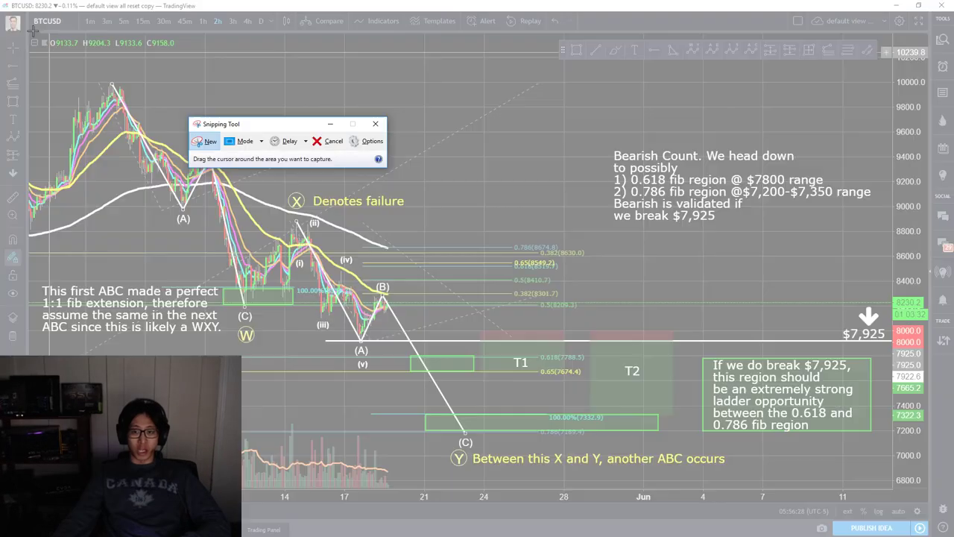
{"action": "left_click_drag", "start_coordinate": [28, 11], "coordinate": [923, 525]}
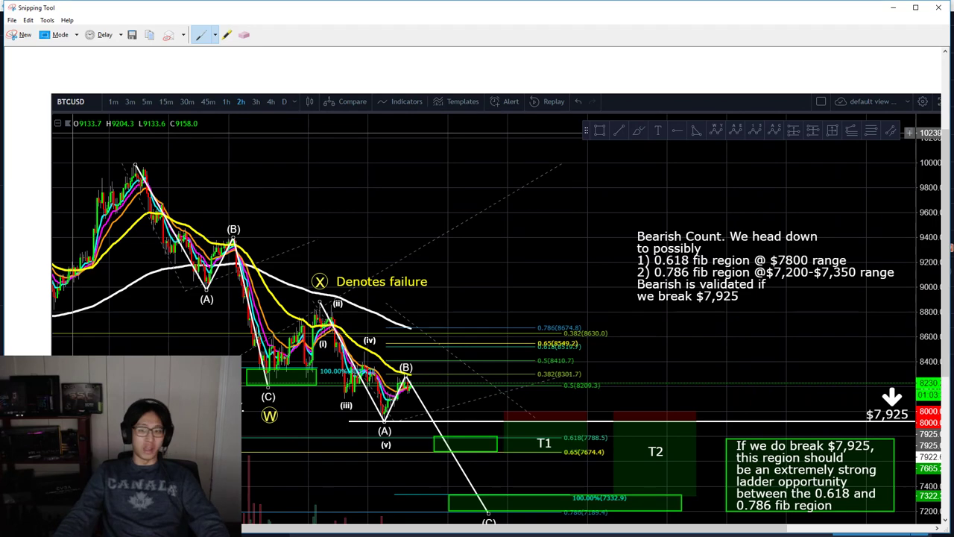
{"action": "left_click", "coordinate": [893, 8]}
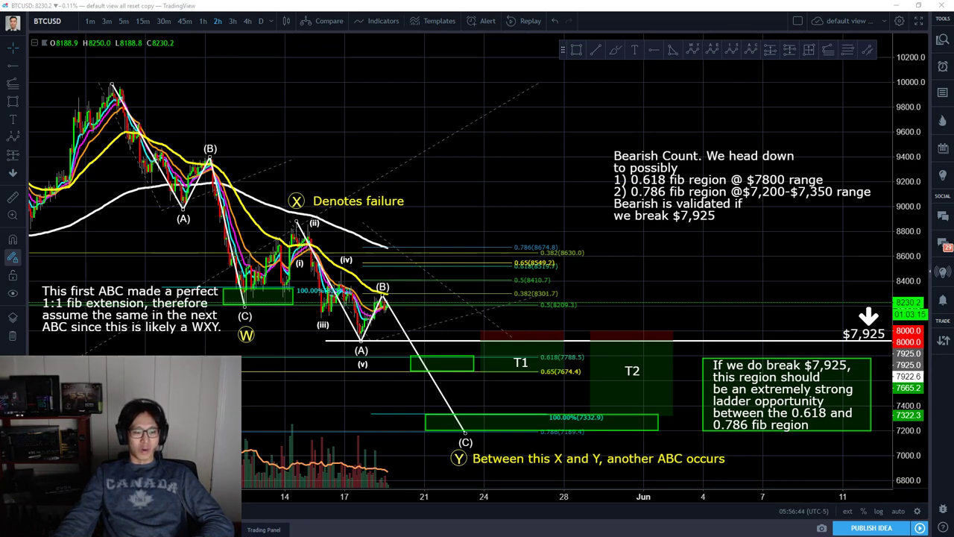
Switch to the browser and examine the YouTube channel's daily subscribers, views and estimated earnings on Social Blade at 125% zoom, then close the page
{"action": "key", "text": "alt+Tab"}
{"action": "scroll", "coordinate": [585, 330], "scroll_direction": "down", "scroll_amount": 5}
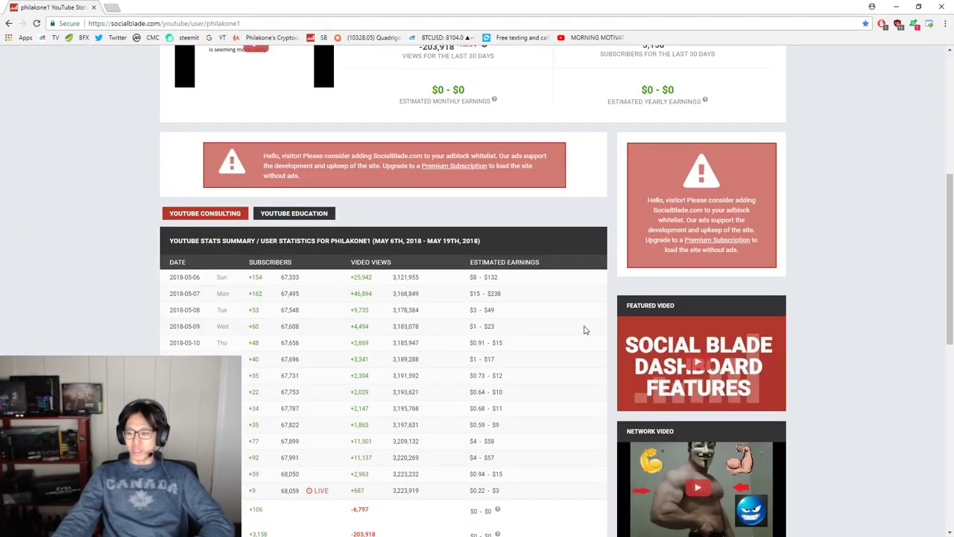
{"action": "scroll", "coordinate": [585, 329], "scroll_direction": "down", "scroll_amount": 1}
{"action": "key", "text": "ctrl+plus"}
{"action": "key", "text": "ctrl+plus"}
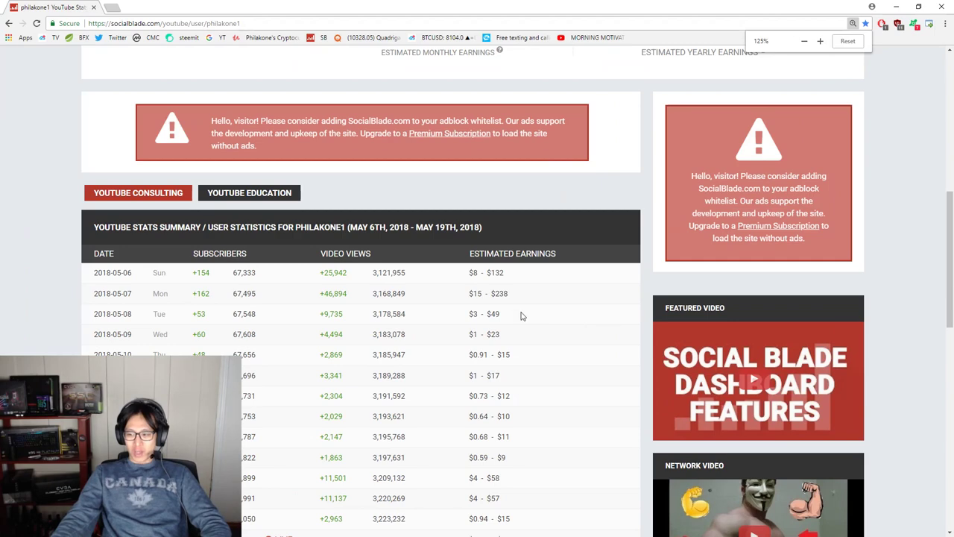
{"action": "triple_click", "coordinate": [509, 297]}
{"action": "left_click", "coordinate": [509, 300]}
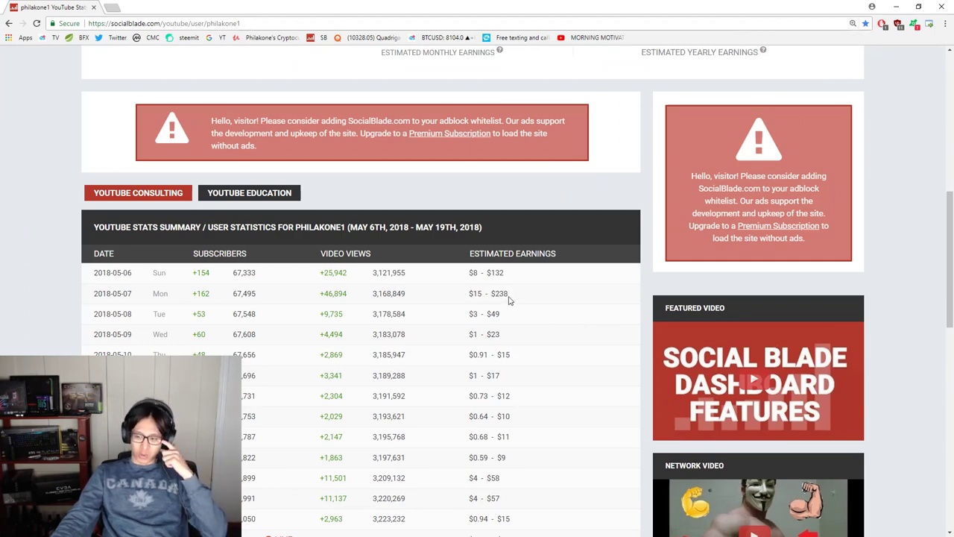
{"action": "scroll", "coordinate": [510, 299], "scroll_direction": "down", "scroll_amount": 3}
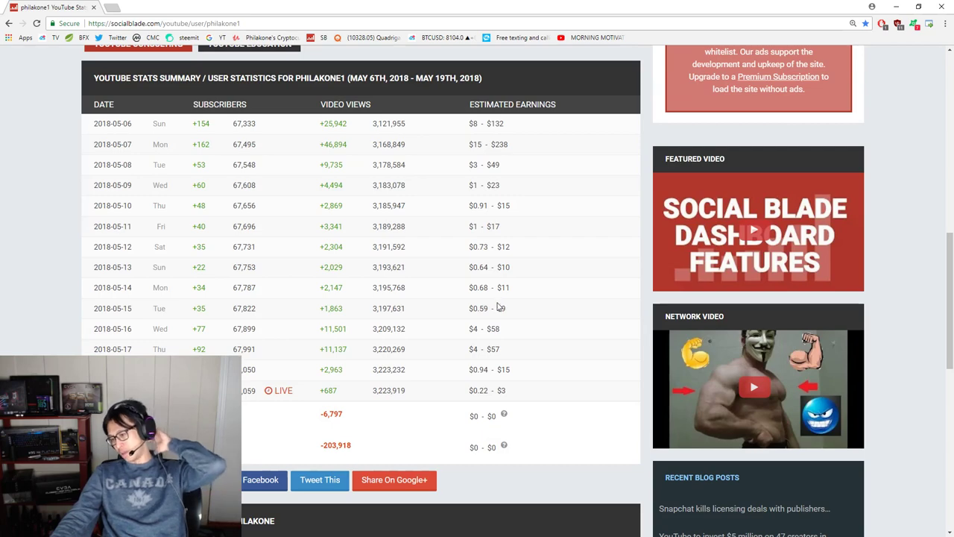
{"action": "scroll", "coordinate": [489, 313], "scroll_direction": "up", "scroll_amount": 3}
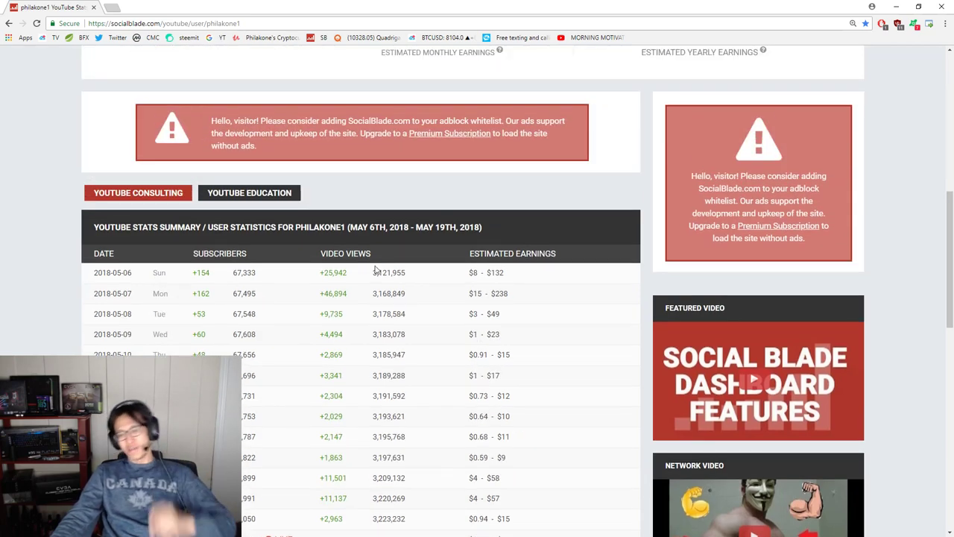
{"action": "left_click", "coordinate": [93, 7]}
{"action": "right_click", "coordinate": [628, 229]}
{"action": "left_click", "coordinate": [436, 184]}
{"action": "mouse_move", "coordinate": [511, 180]}
{"action": "left_mouse_down"}
{"action": "mouse_move", "coordinate": [522, 176]}
{"action": "mouse_move", "coordinate": [512, 174]}
{"action": "left_mouse_up"}
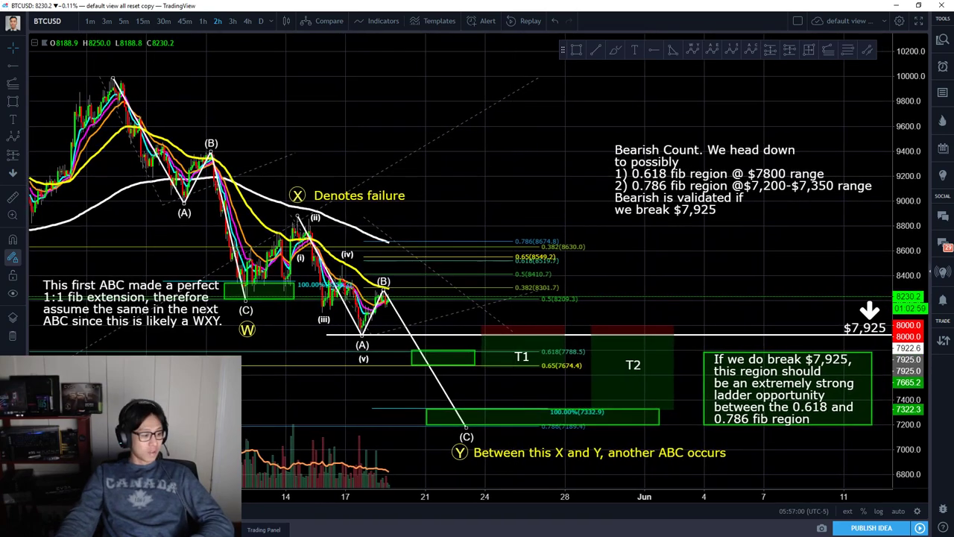
{"action": "left_click_drag", "start_coordinate": [0, 44], "coordinate": [0, 82]}
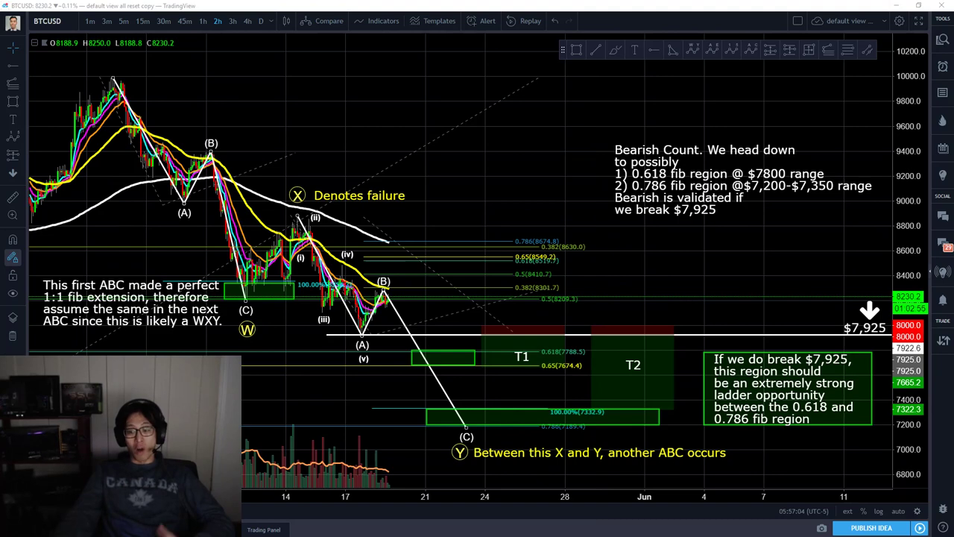
Create a snapshot of the annotated BTCUSD chart with an image URL and choose to save the image
{"action": "left_click", "coordinate": [819, 526]}
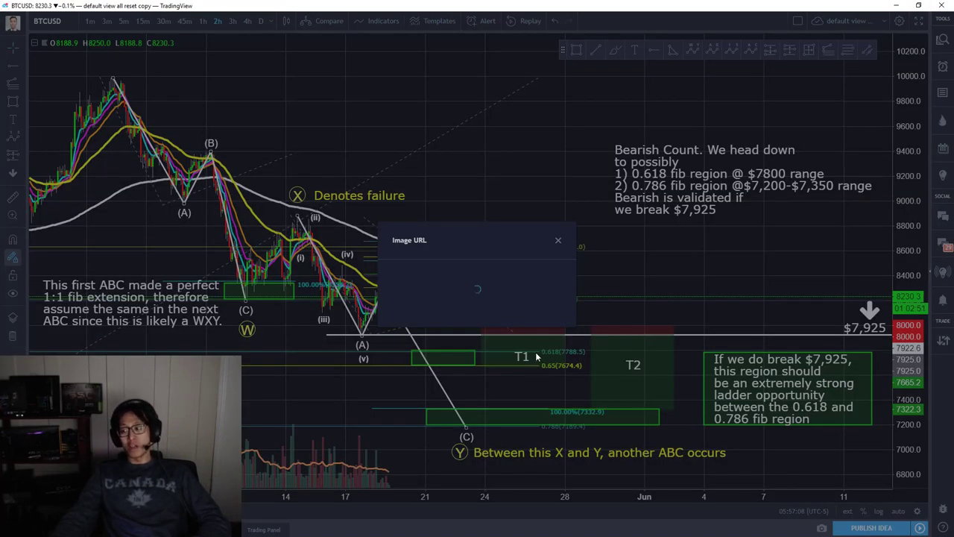
{"action": "left_click", "coordinate": [438, 314]}
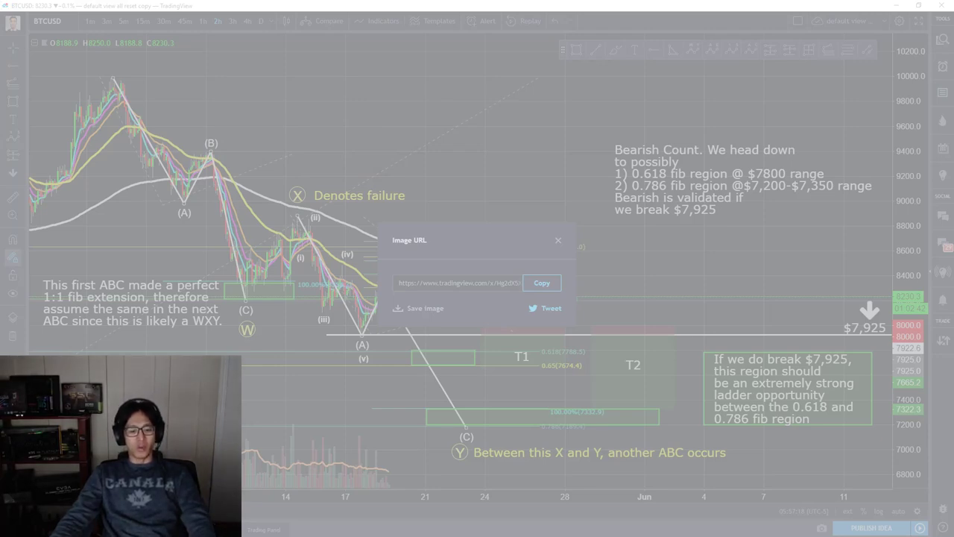
{"action": "key", "text": "Escape"}
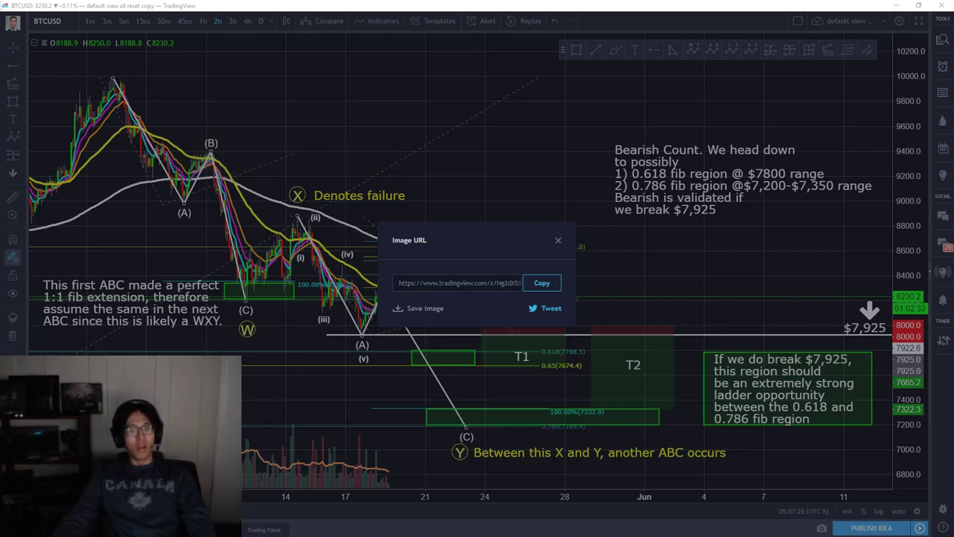